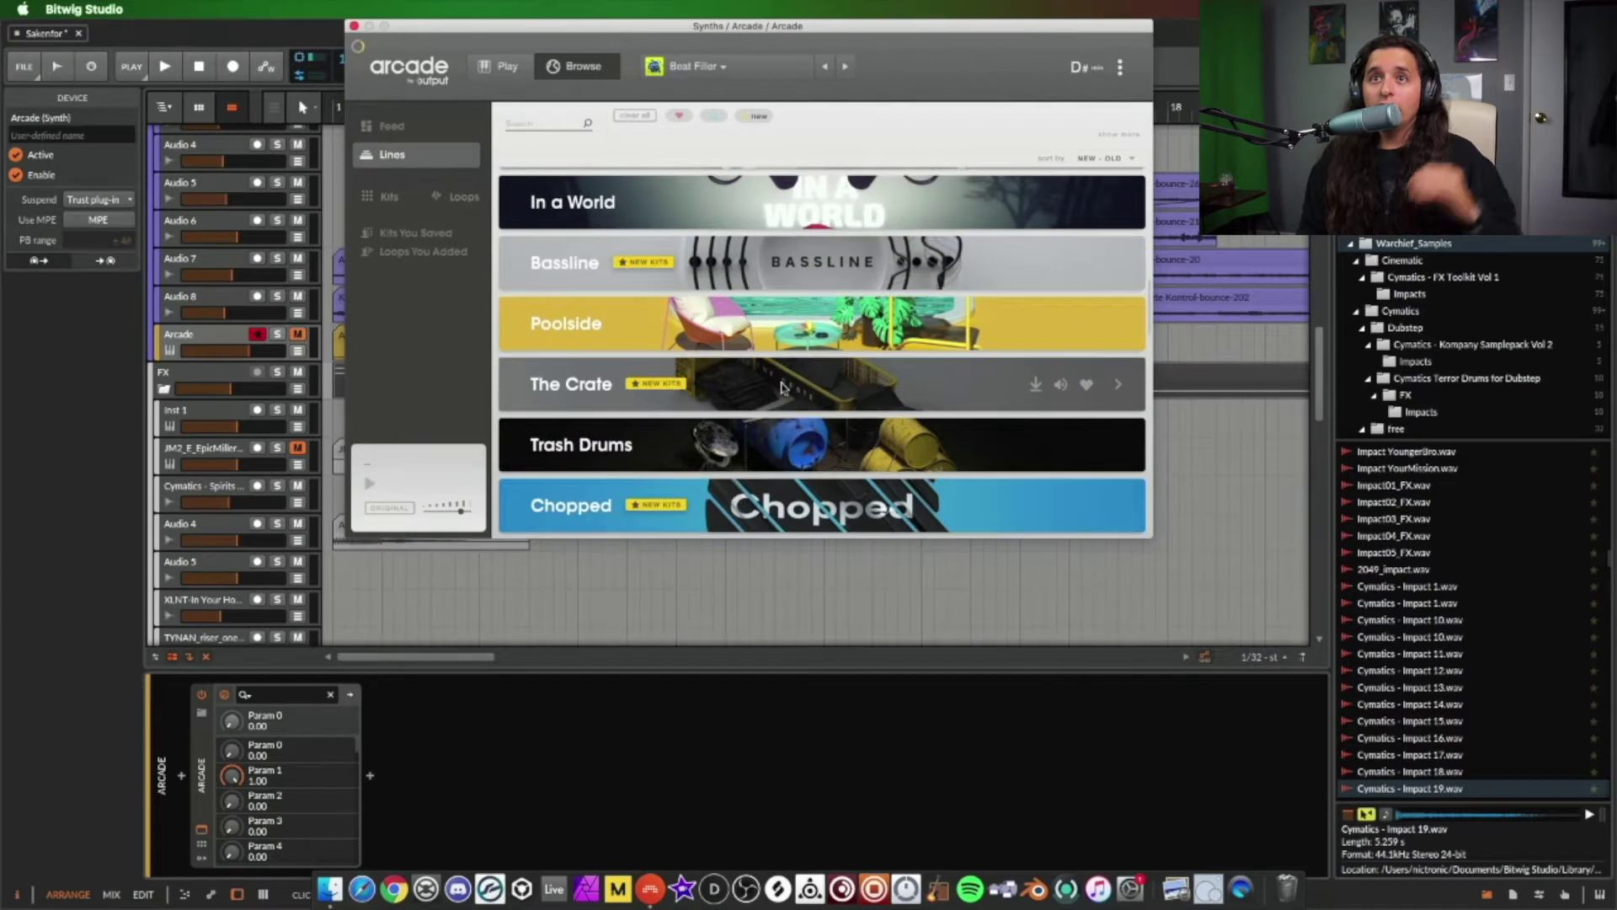
- View the kits in The Crate line of the Arcade browser and close the plug-in window
left_click(783, 388)
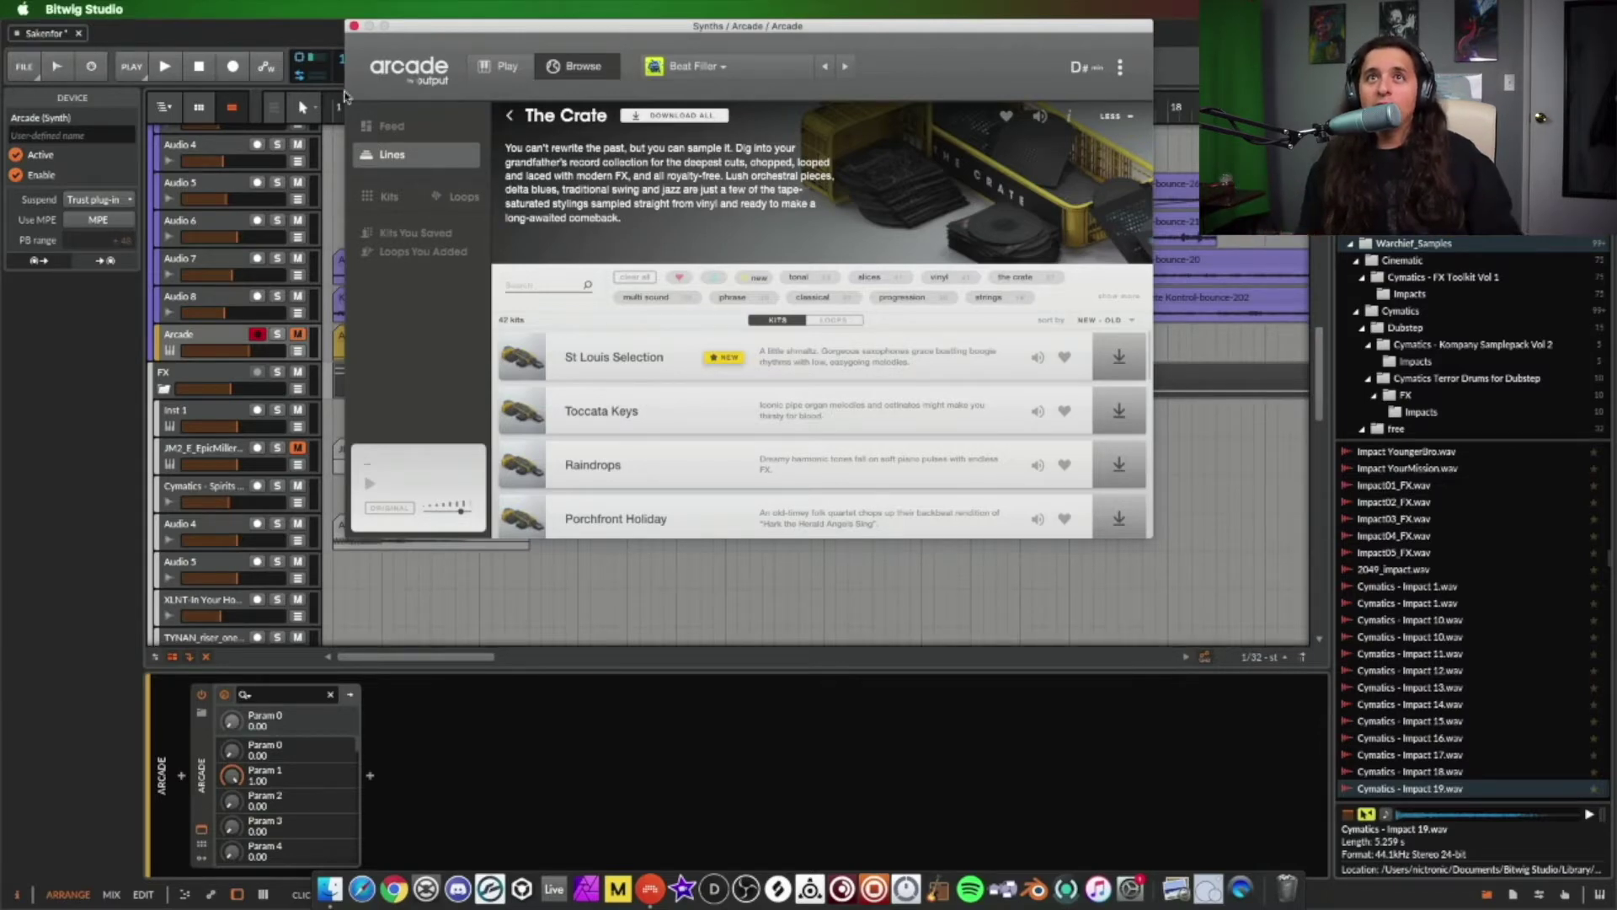
left_click(354, 25)
- Audition the synth group's Audio 4 track in solo from bar 2, turning its solo off at the end
scroll(400, 368, "up", 5)
left_click(384, 358)
left_click(277, 333)
key("space")
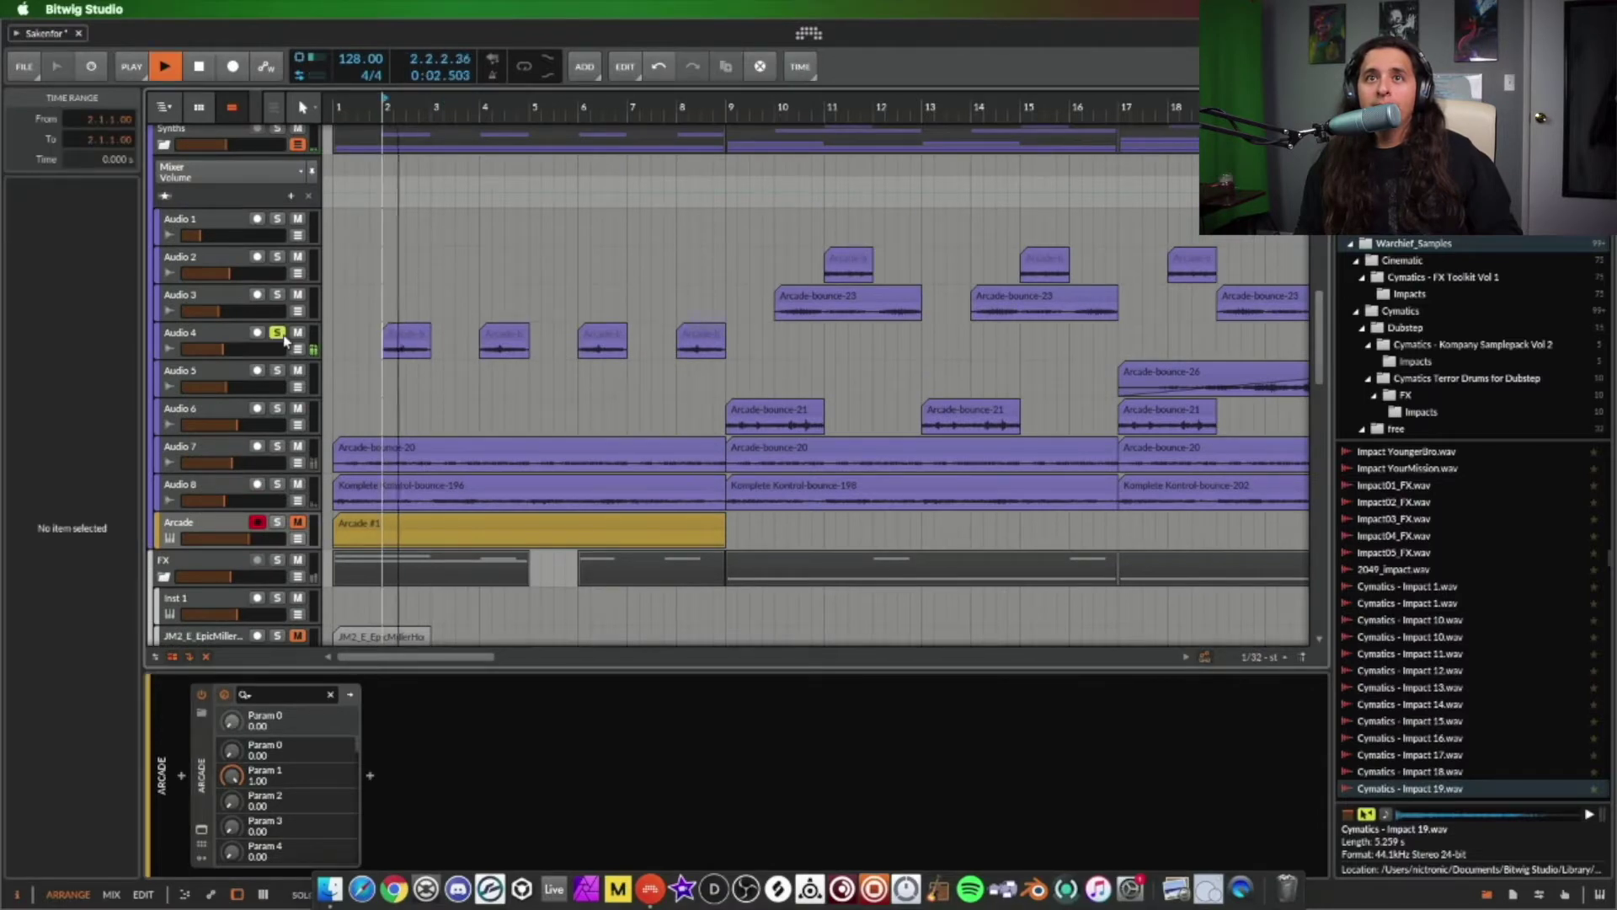
left_click(283, 337)
key("space")
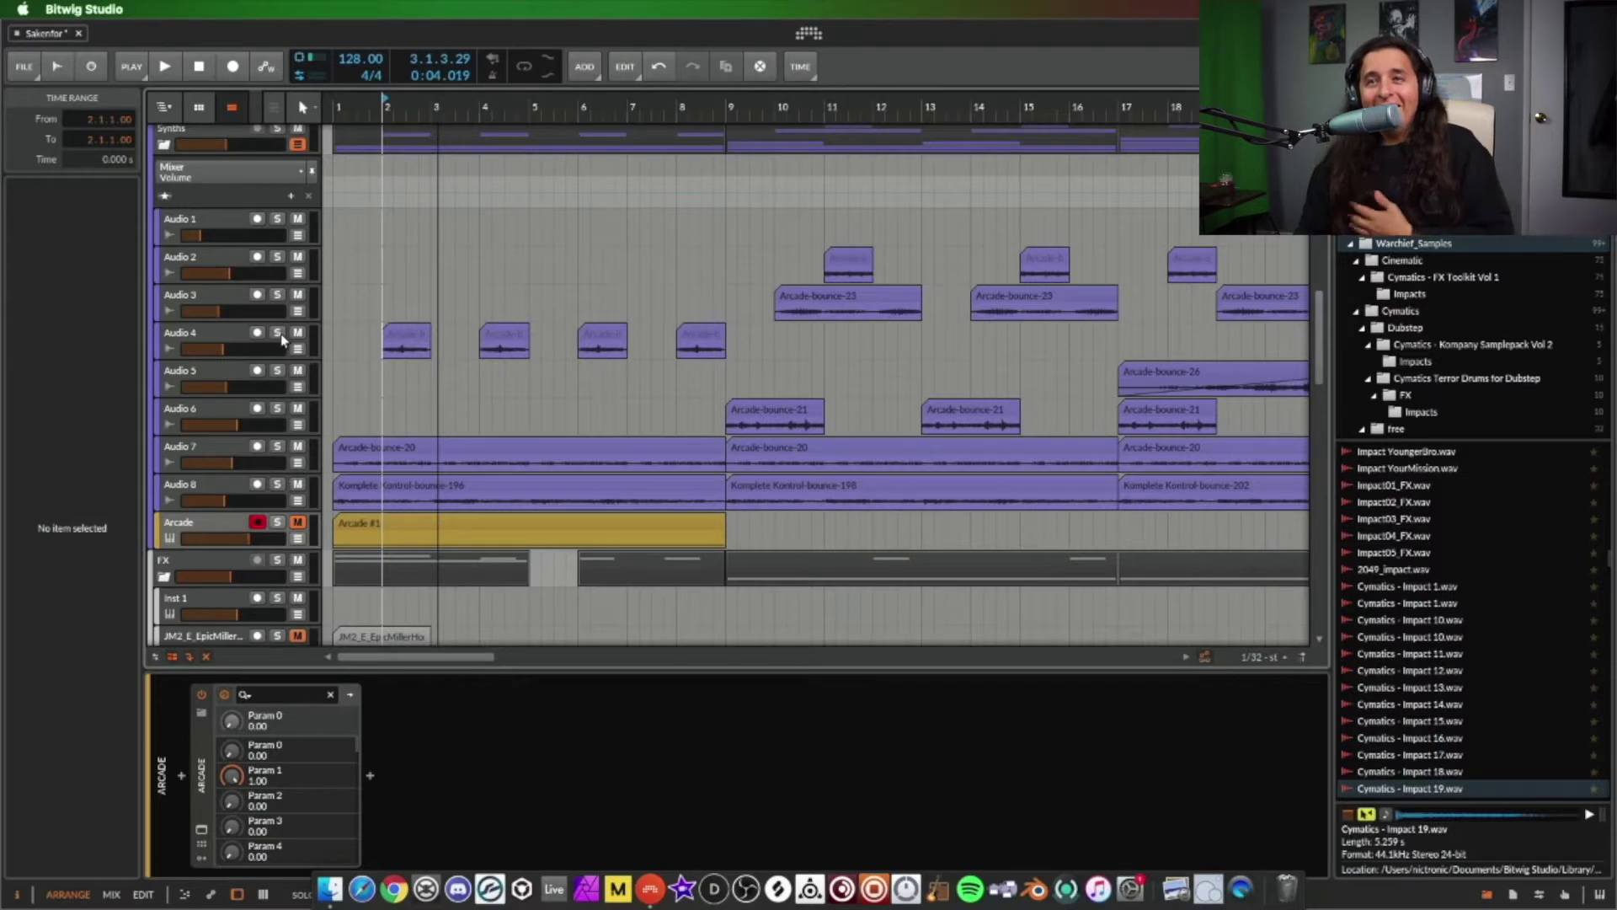
- Audition the synth group's Audio 6 track in solo from bar 9 and its Audio 3 track from bar 10
left_click(714, 424)
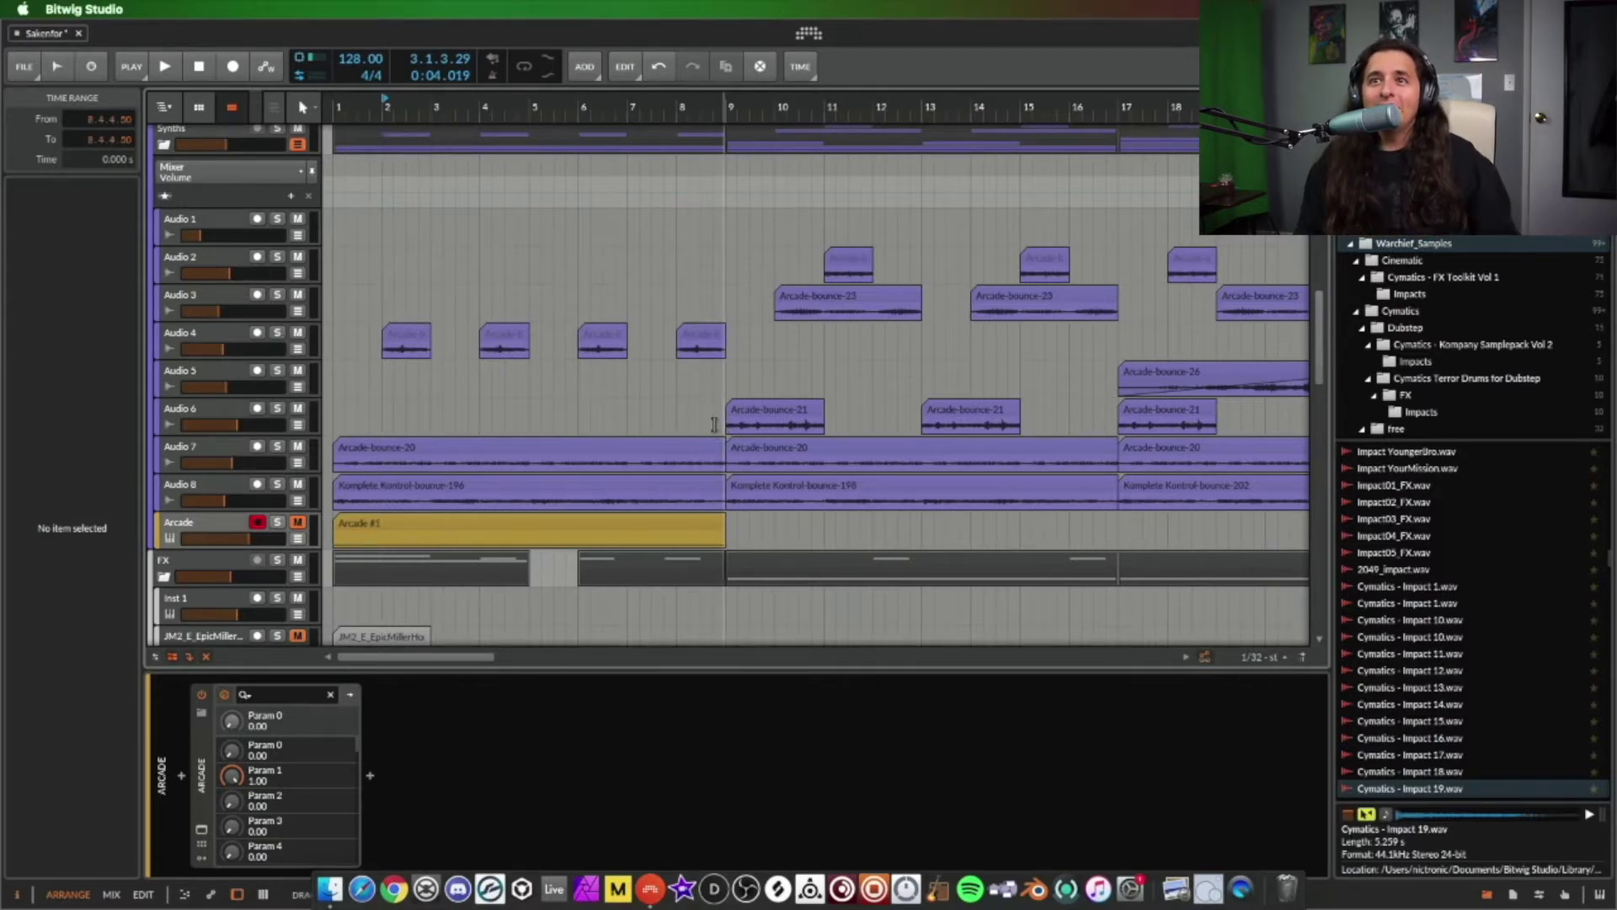
key("space")
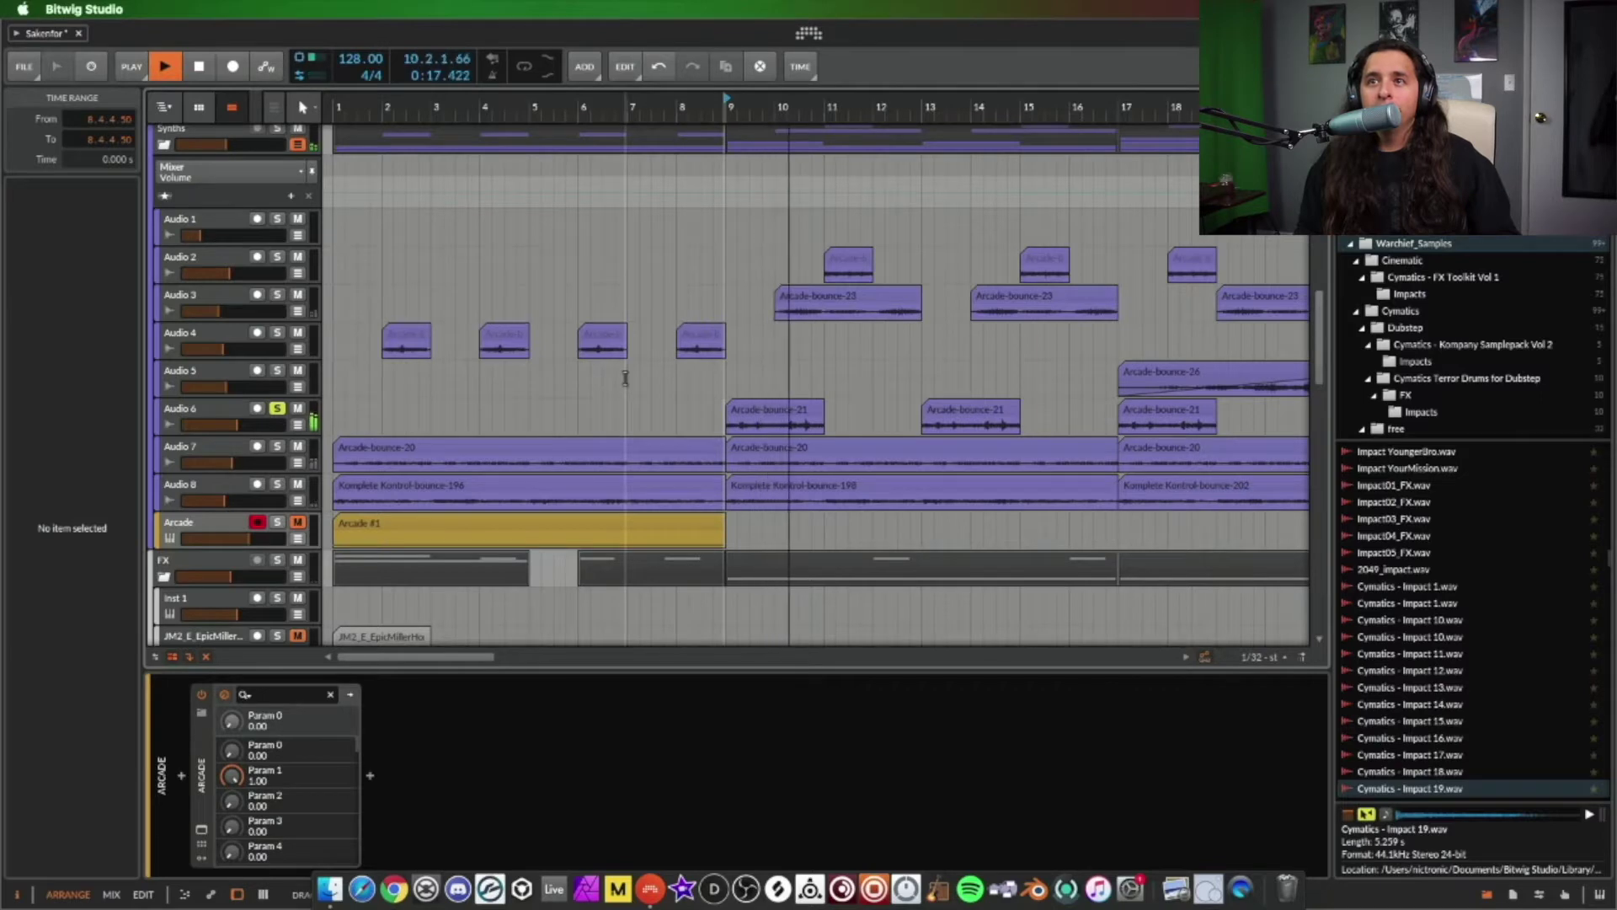
left_click(776, 371)
left_click(277, 407)
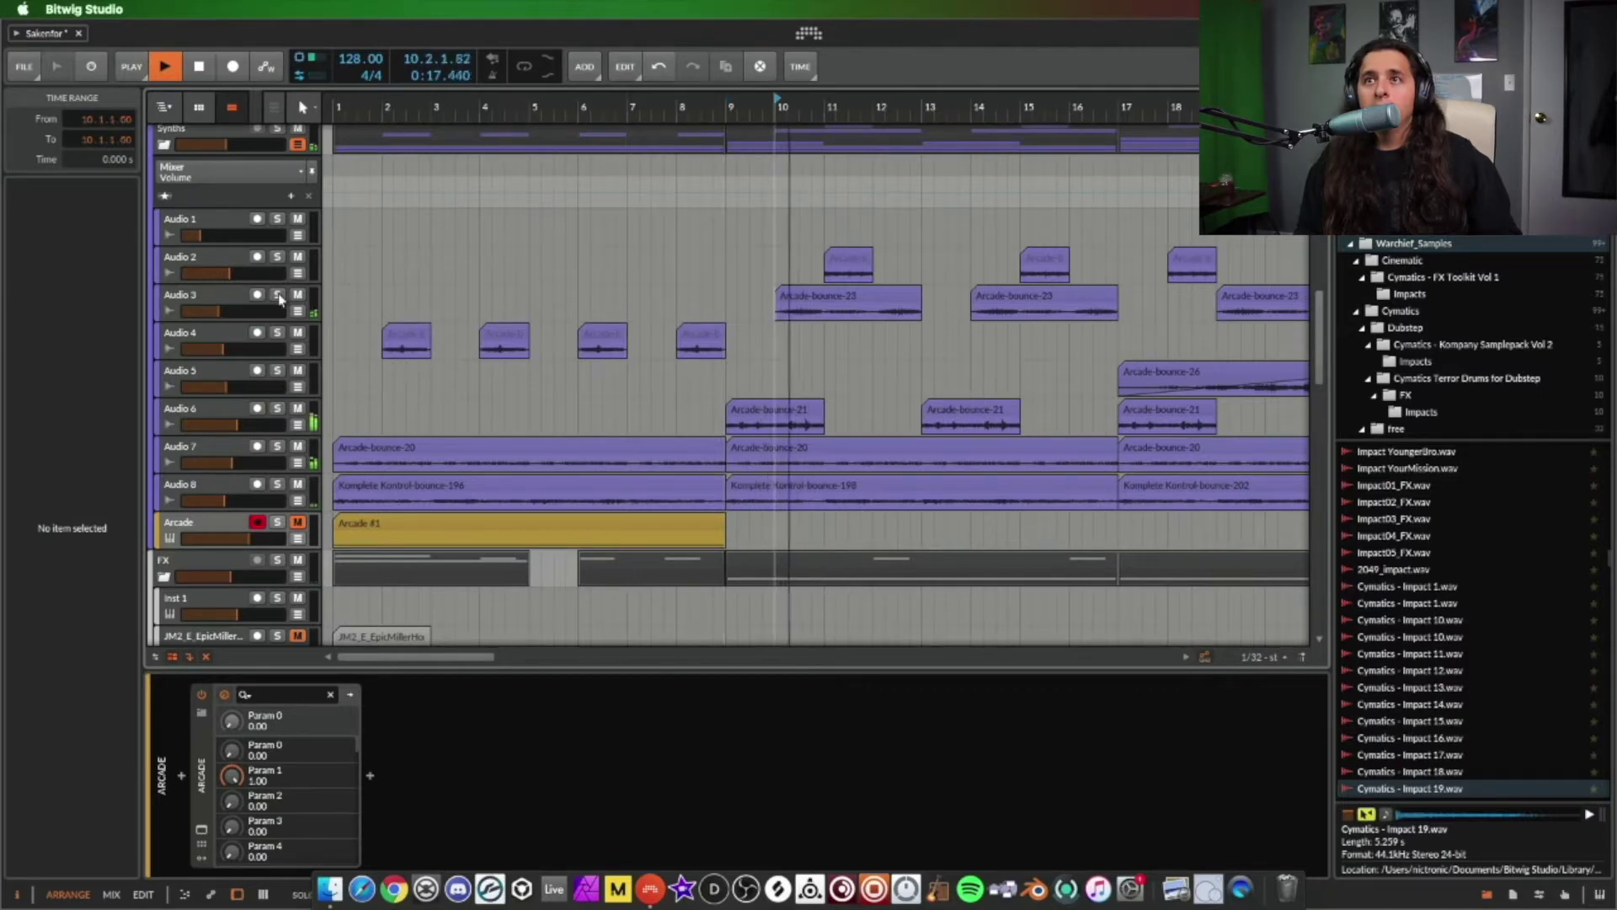
key("space")
- Examine how the synth, mid bass, sub bass and drum tracks are laid out across the arrangement
scroll(447, 299, "up", 4)
scroll(447, 303, "down", 2)
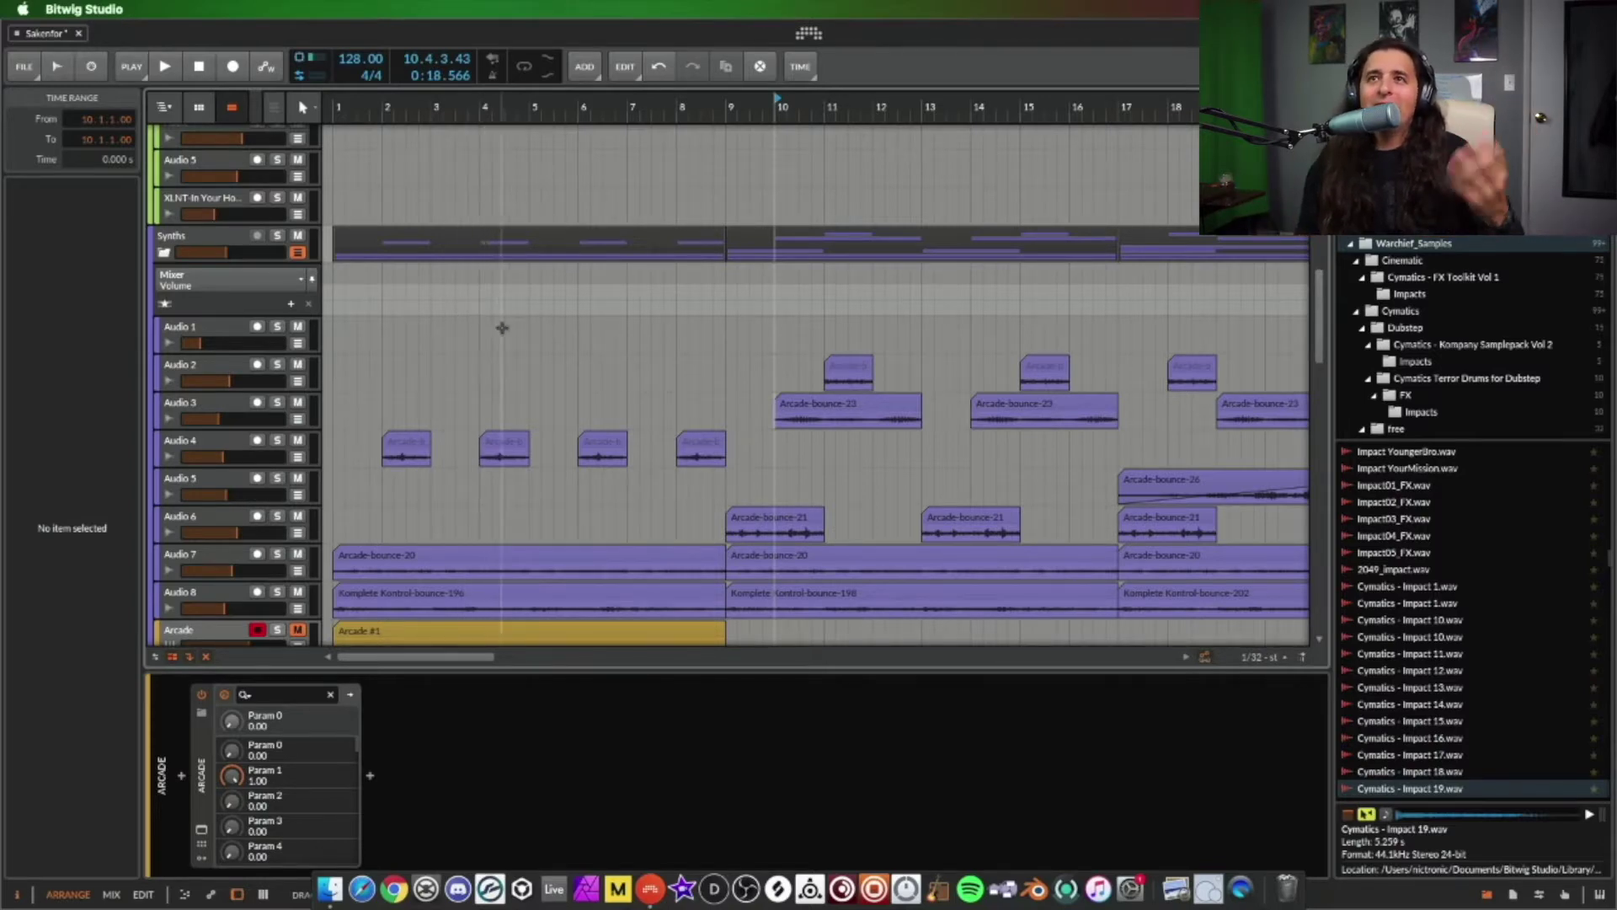
scroll(623, 138, "down", 8)
scroll(716, 168, "up", 1)
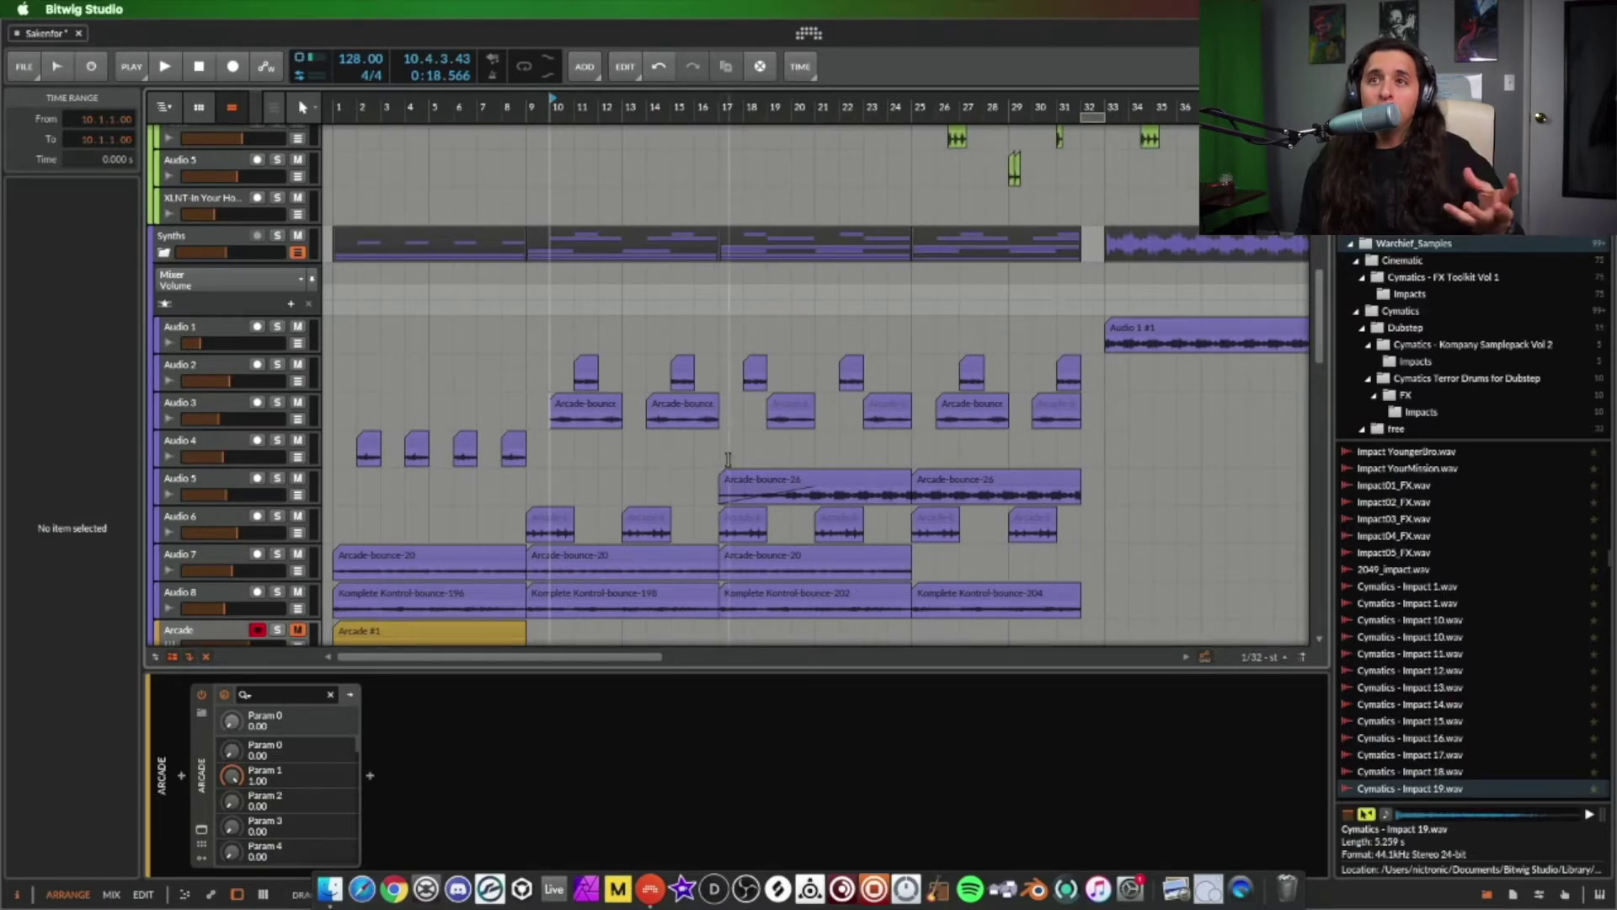
scroll(729, 455, "up", 5)
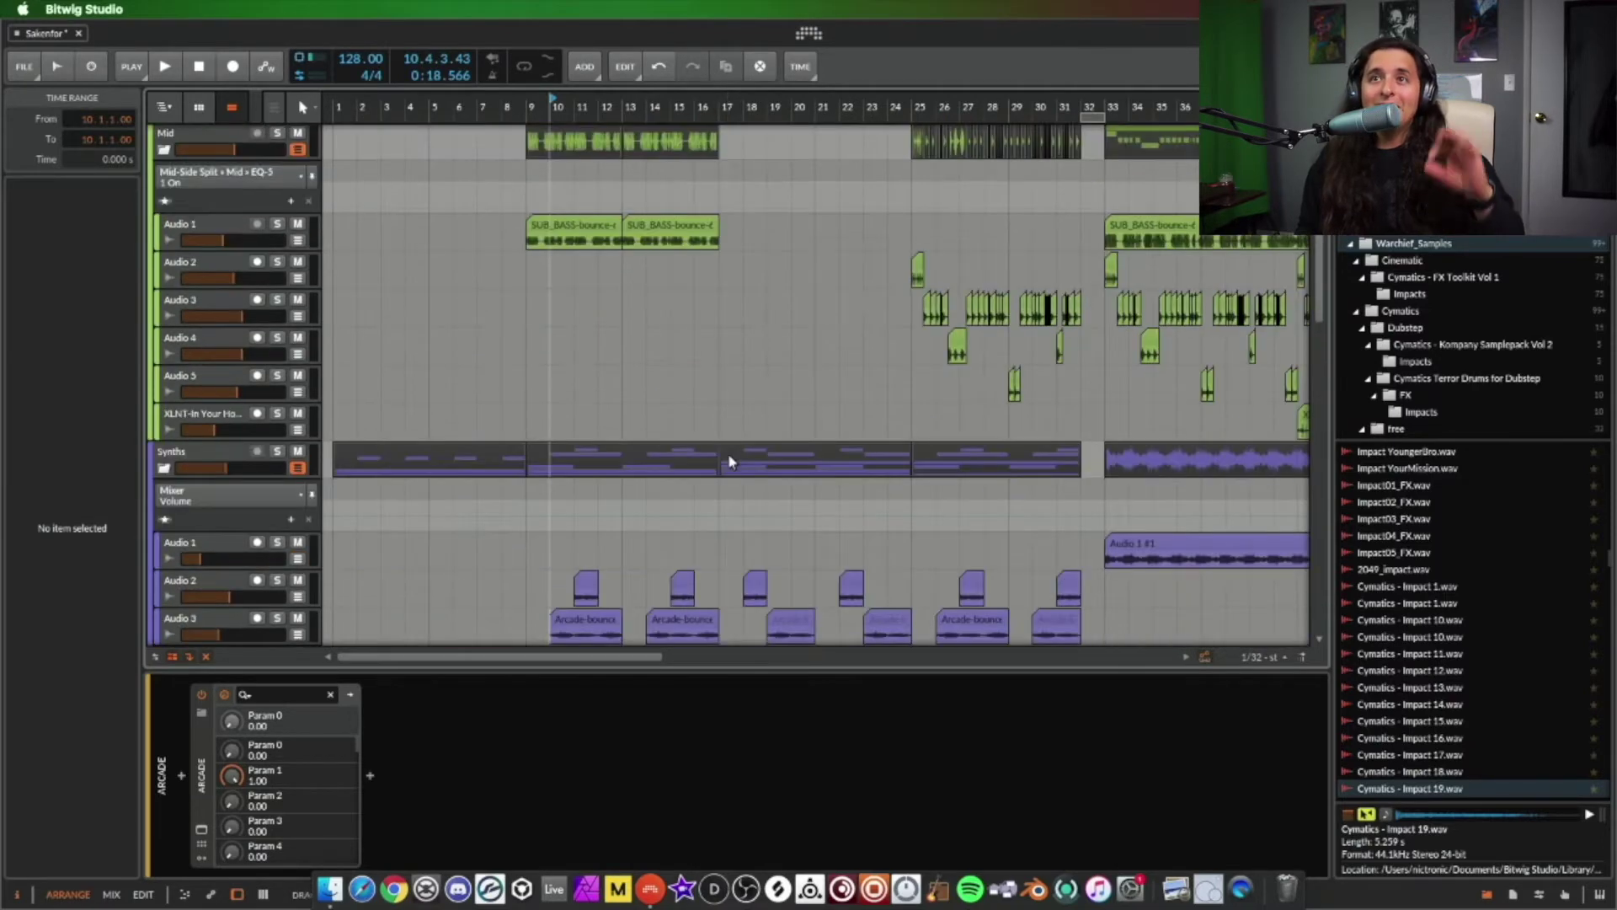
scroll(728, 460, "up", 1)
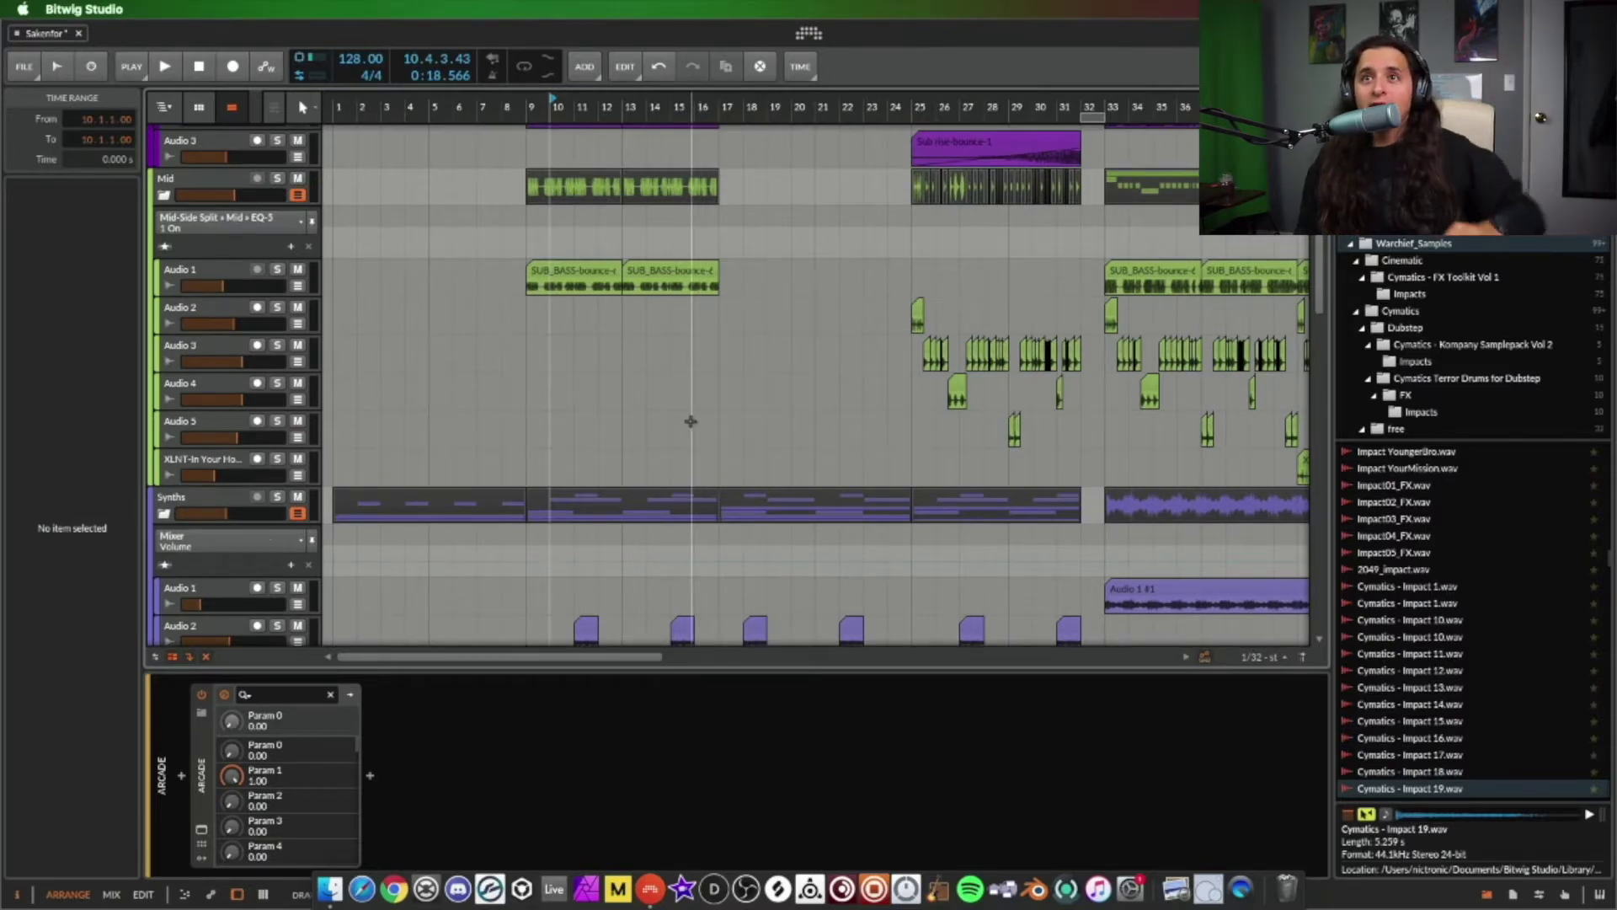
scroll(674, 417, "up", 6)
scroll(607, 412, "down", 3)
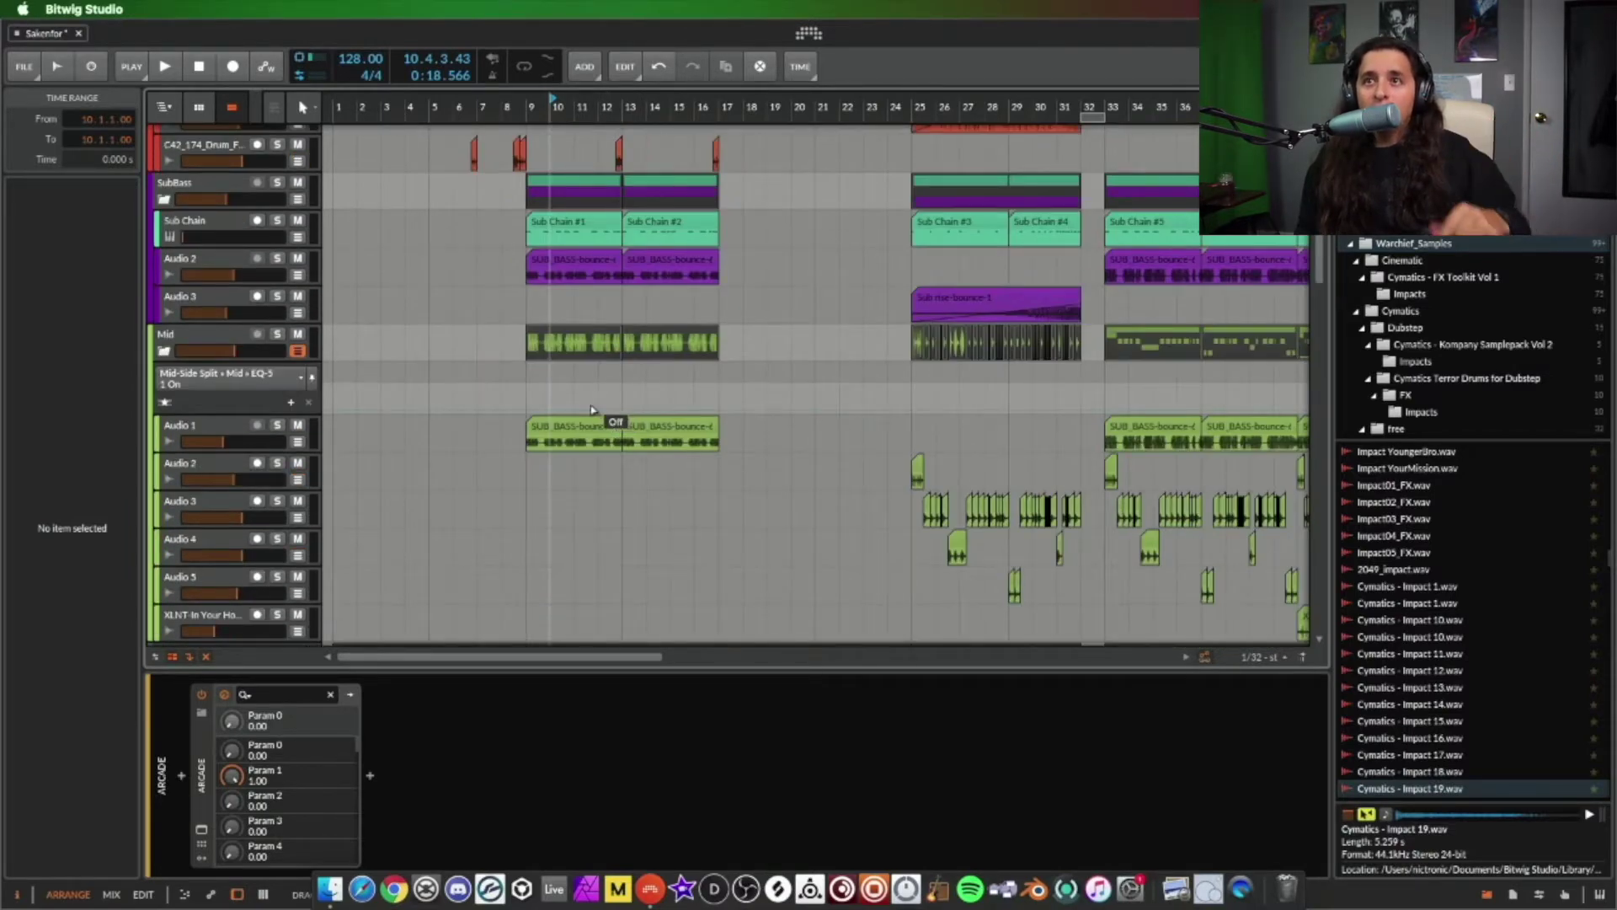
left_click(527, 482)
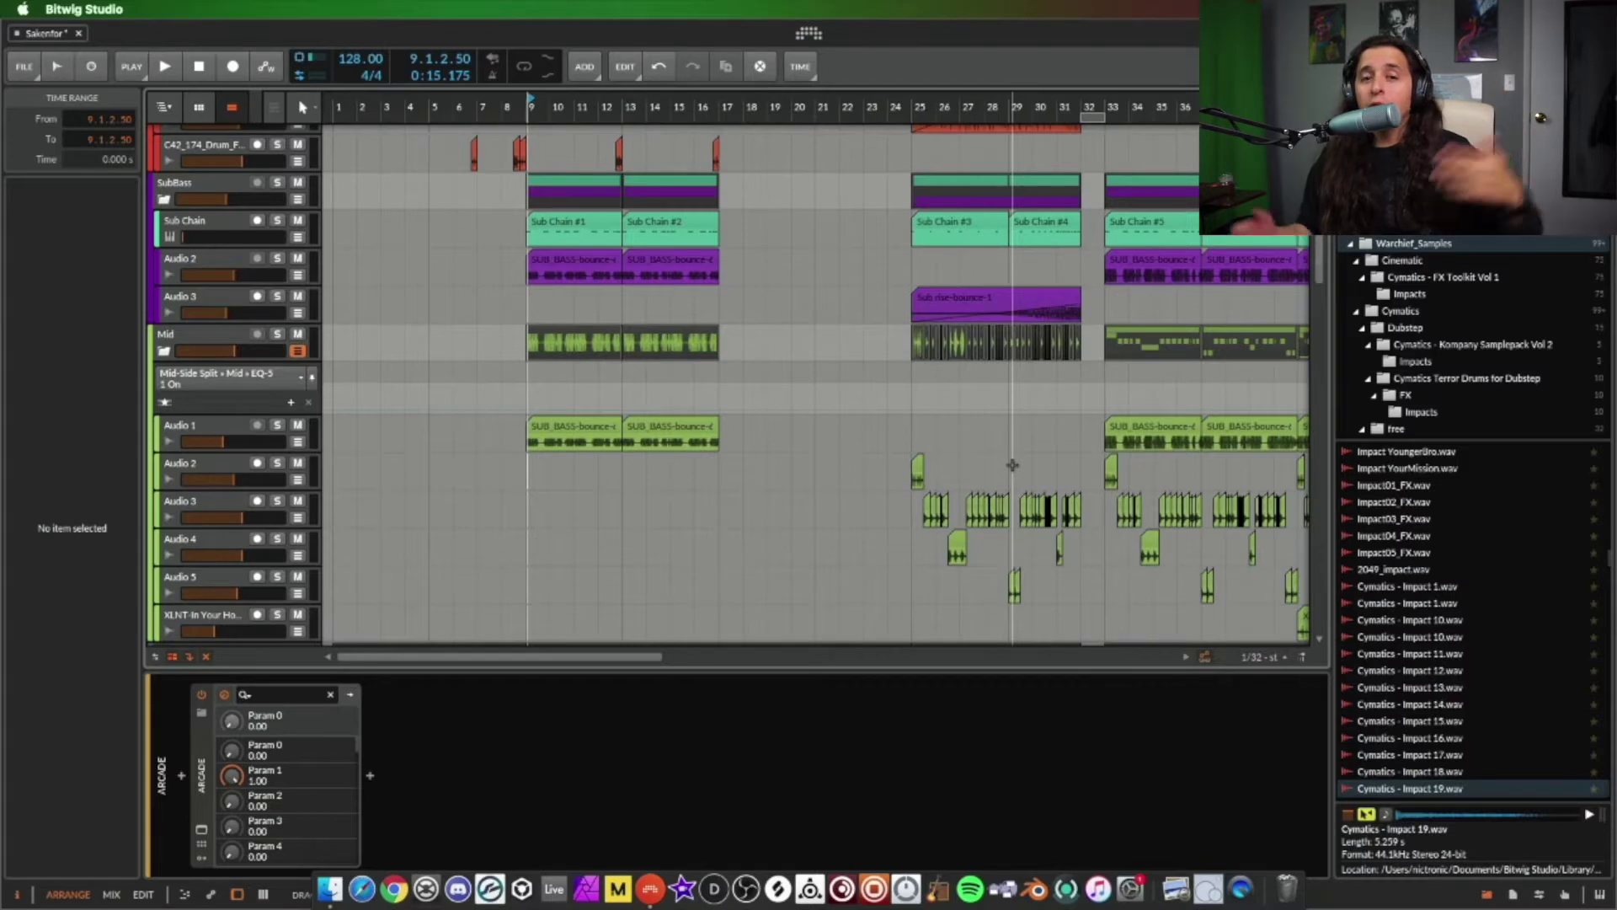
scroll(758, 429, "up", 4)
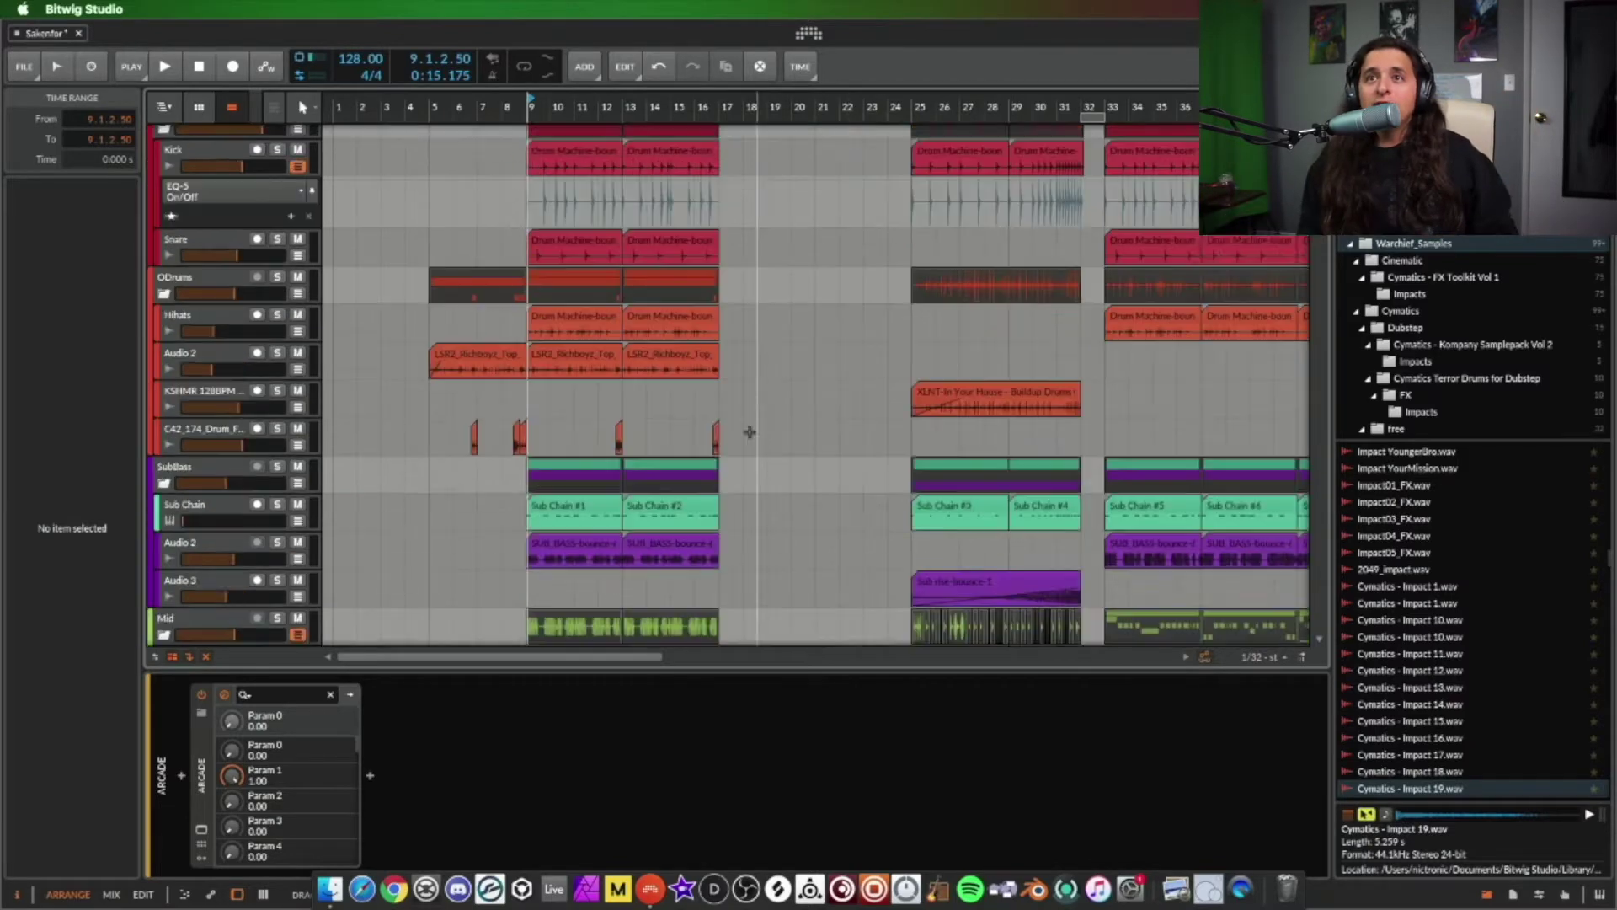
scroll(758, 429, "up", 2)
- Inspect the Project MIDI Drum Machine, viewing a Cymatics pad's sampler and the instrument layer that holds E-Kick
left_click_drag(568, 110, 433, 253)
scroll(420, 332, "down", 10)
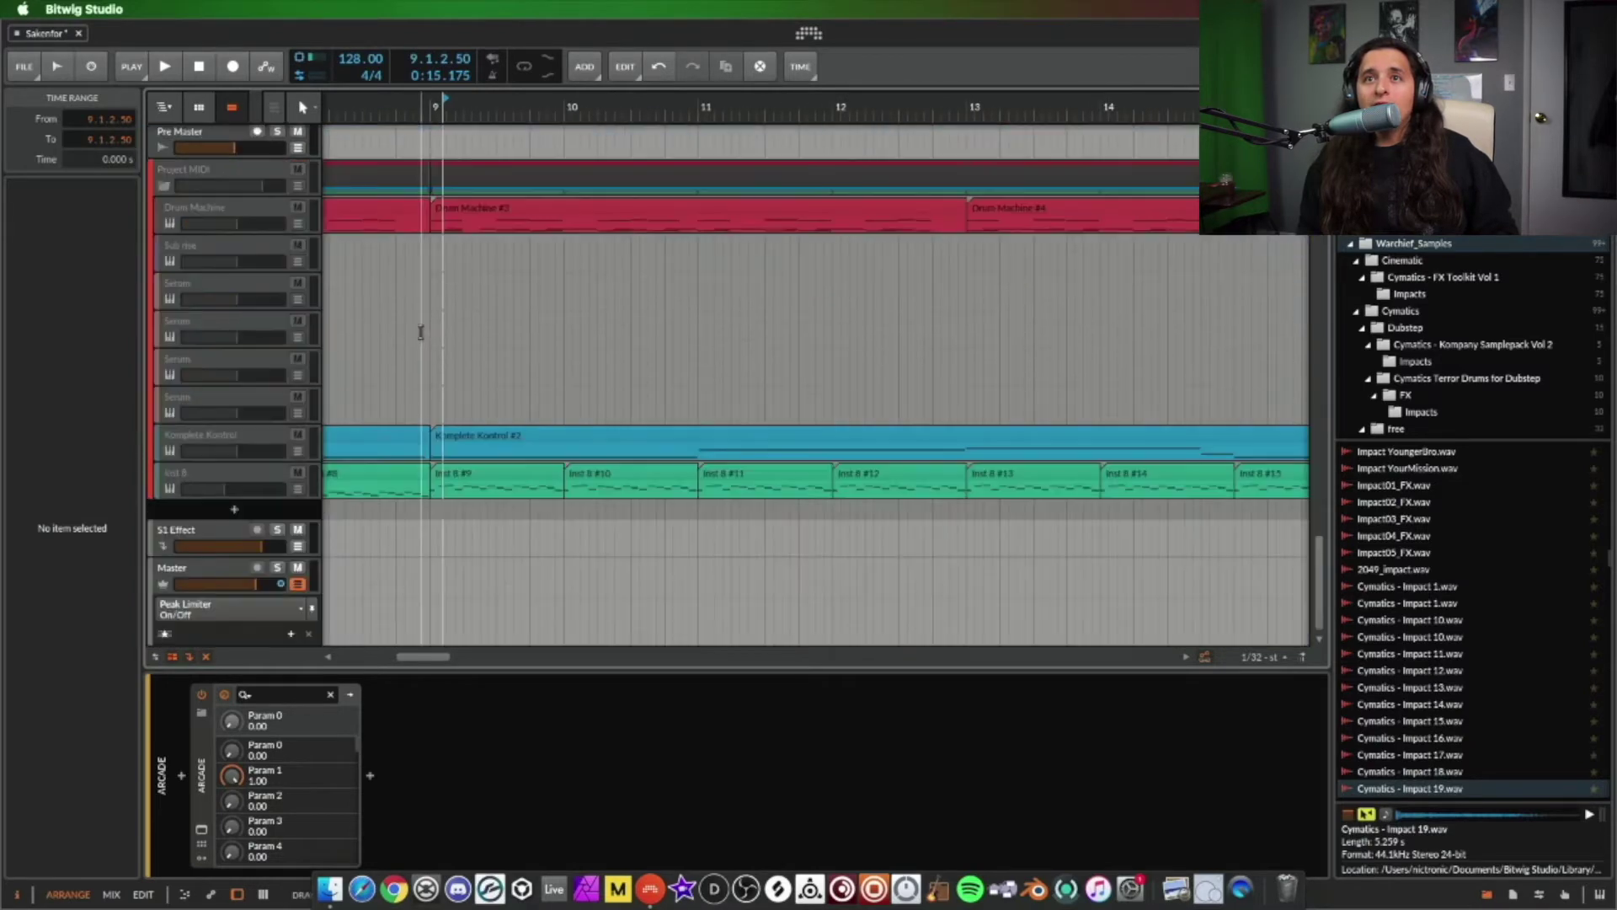
scroll(424, 345, "up", 5)
left_click(217, 387)
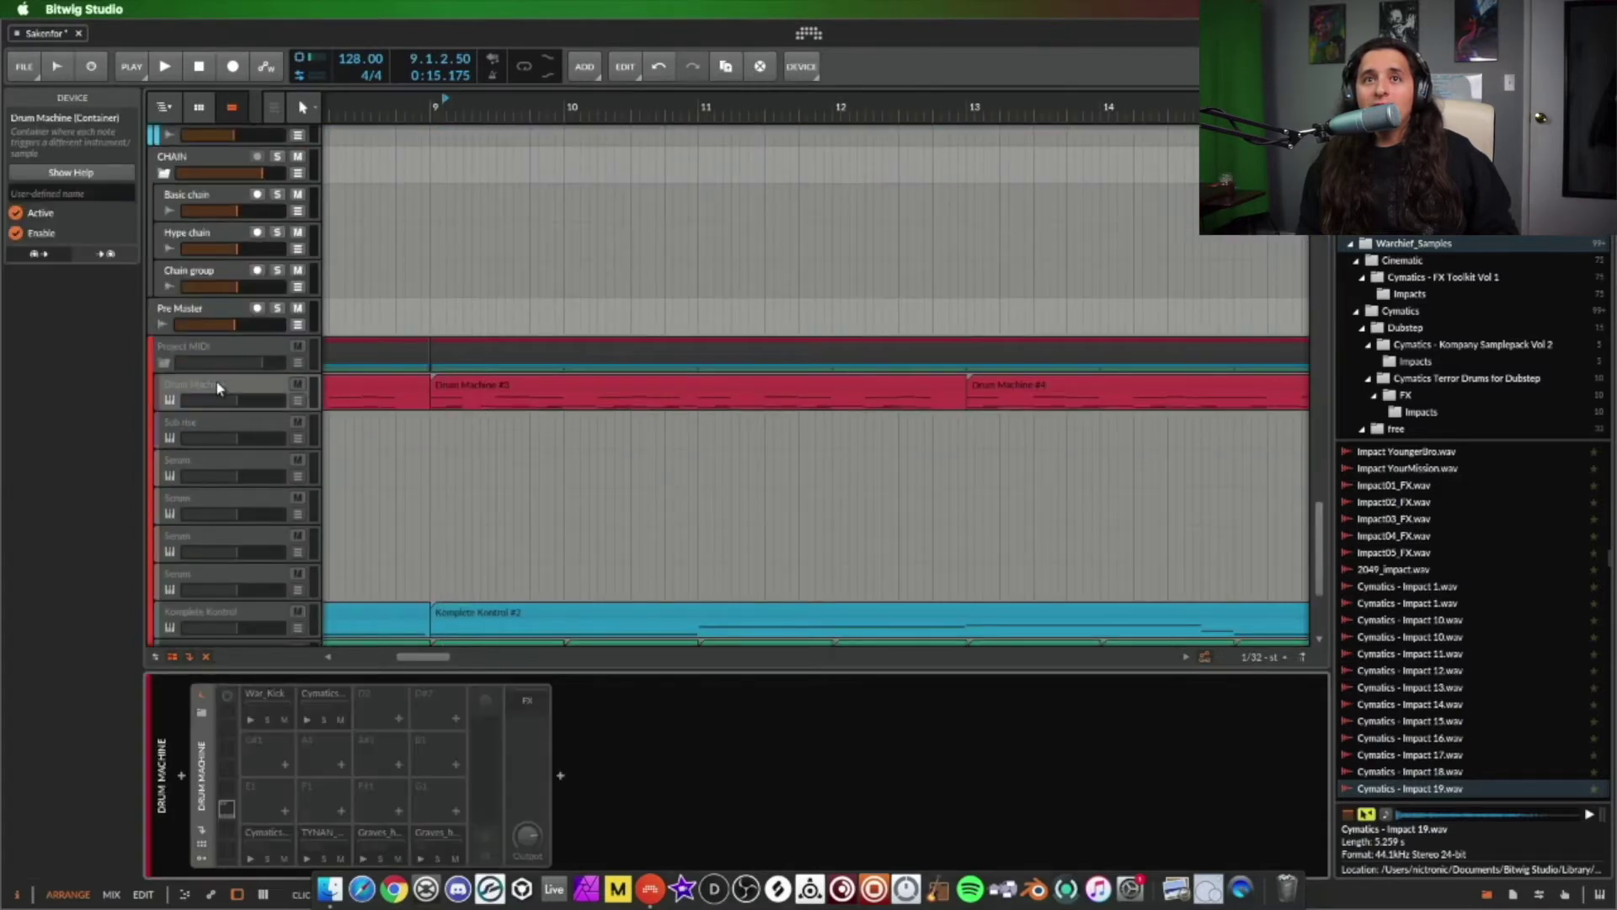
left_click(271, 834)
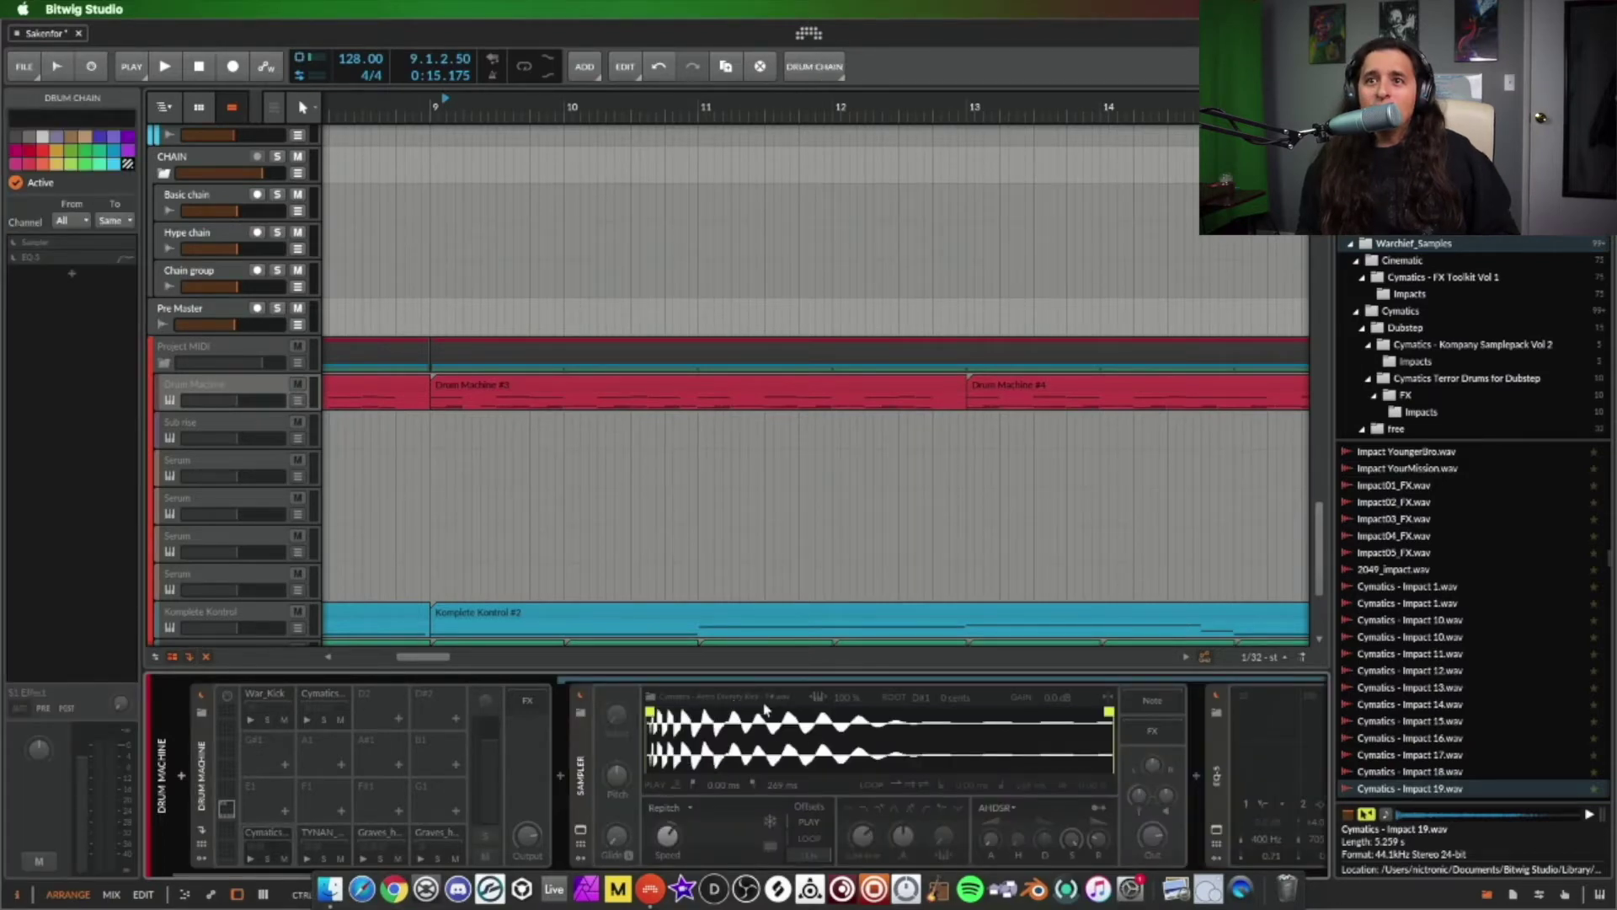
left_click(427, 726)
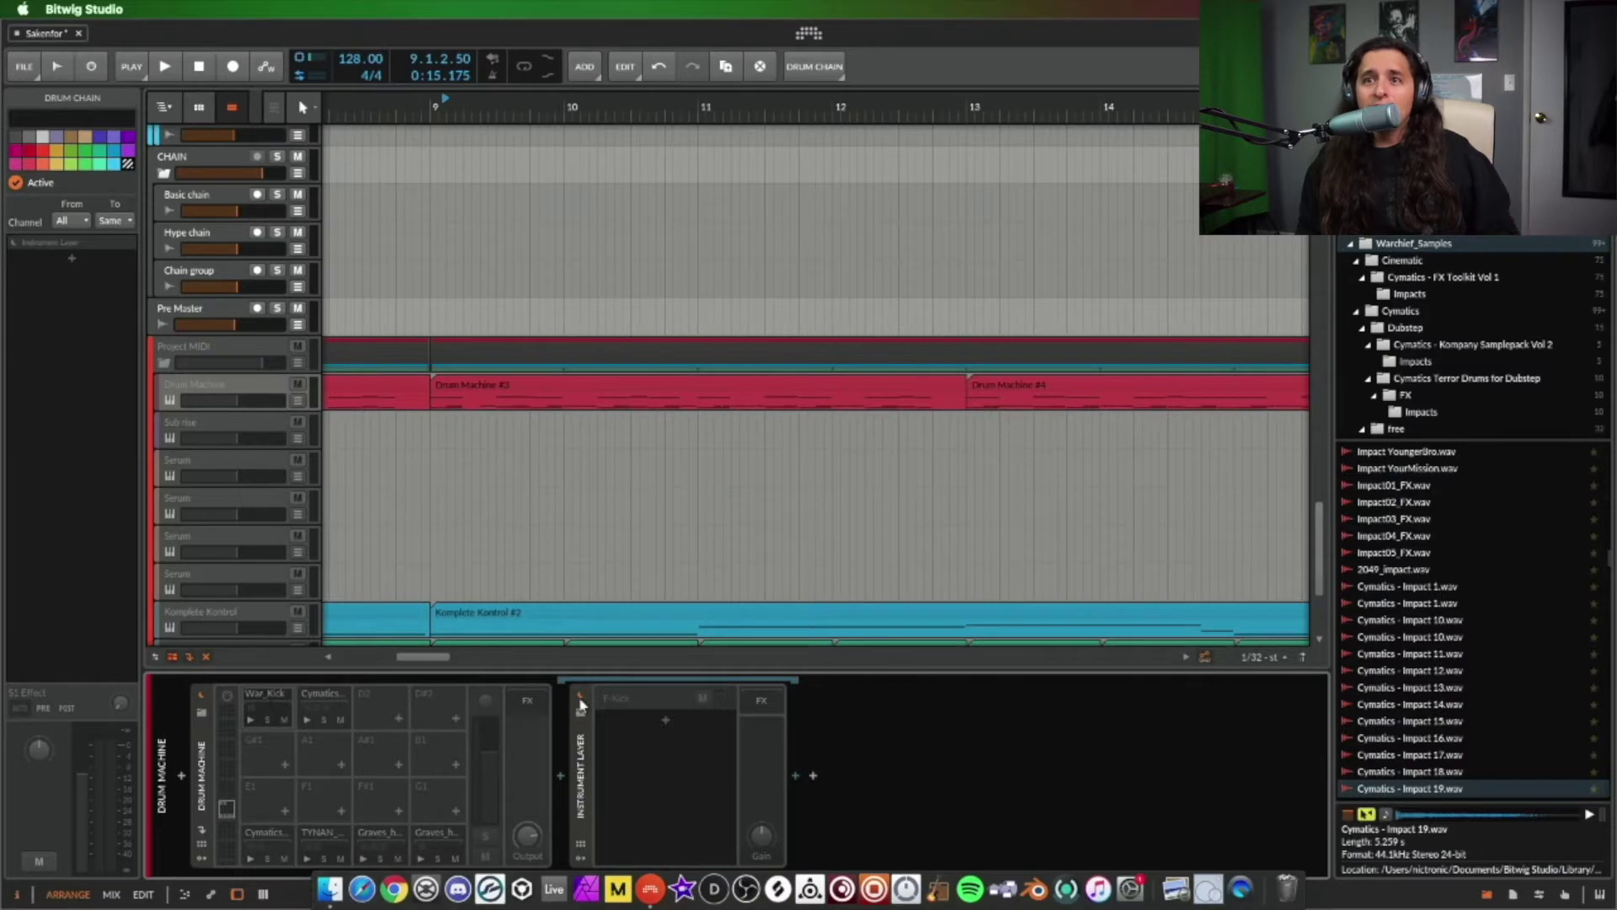
left_click(632, 701)
left_click(632, 699)
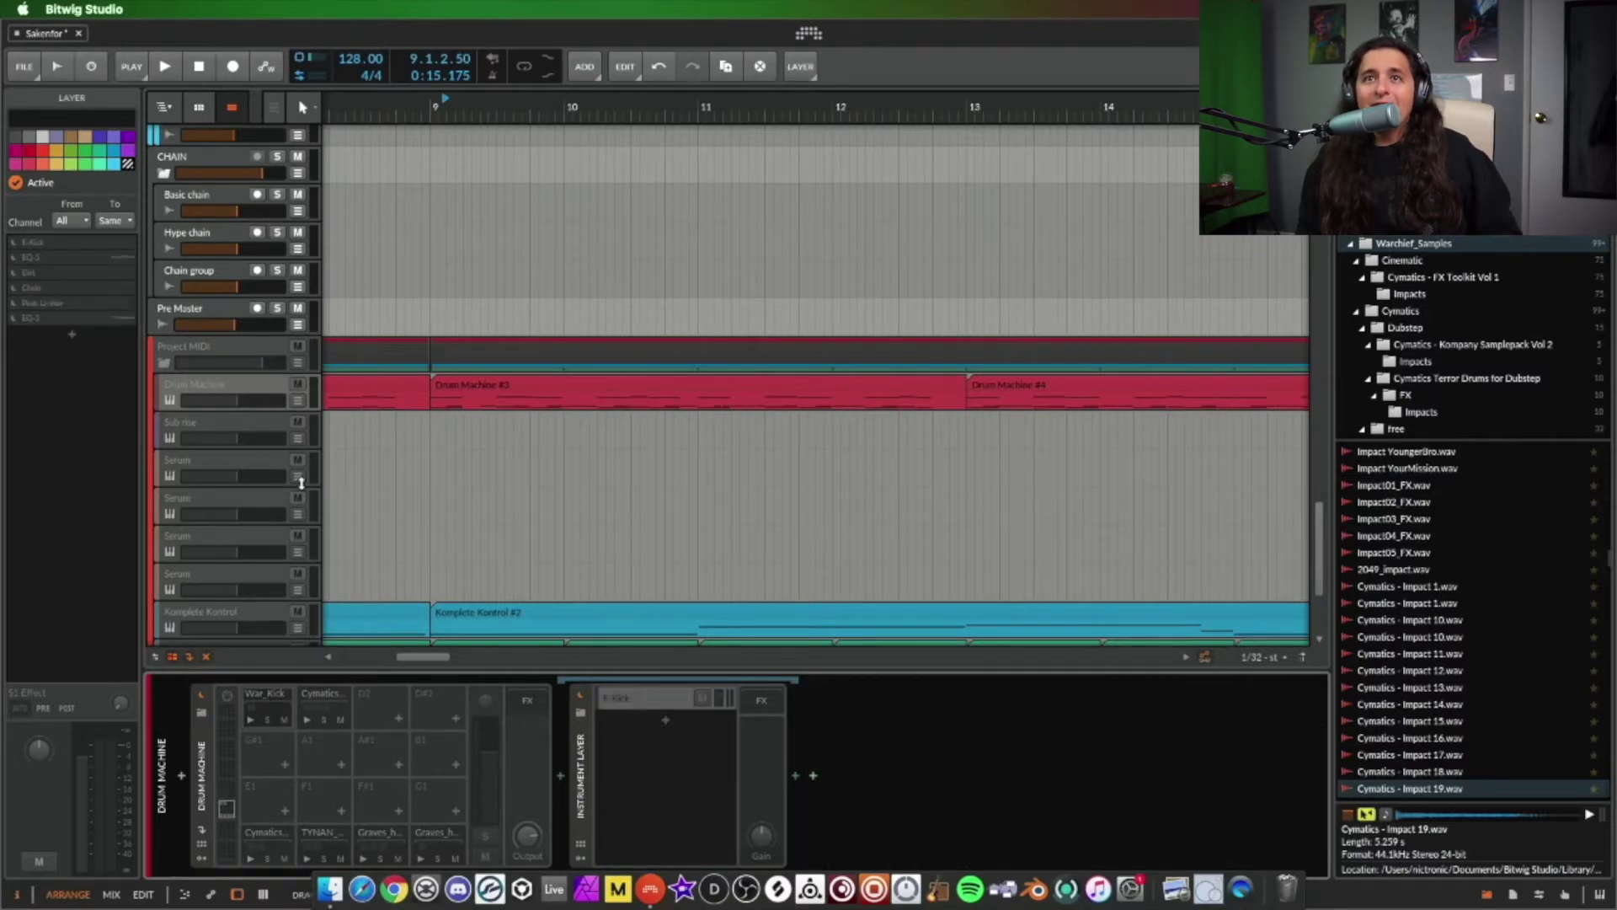
- Review the Project MIDI clips and the bounced bass and drum tracks across the whole arrangement
left_click_drag(567, 108, 536, 253)
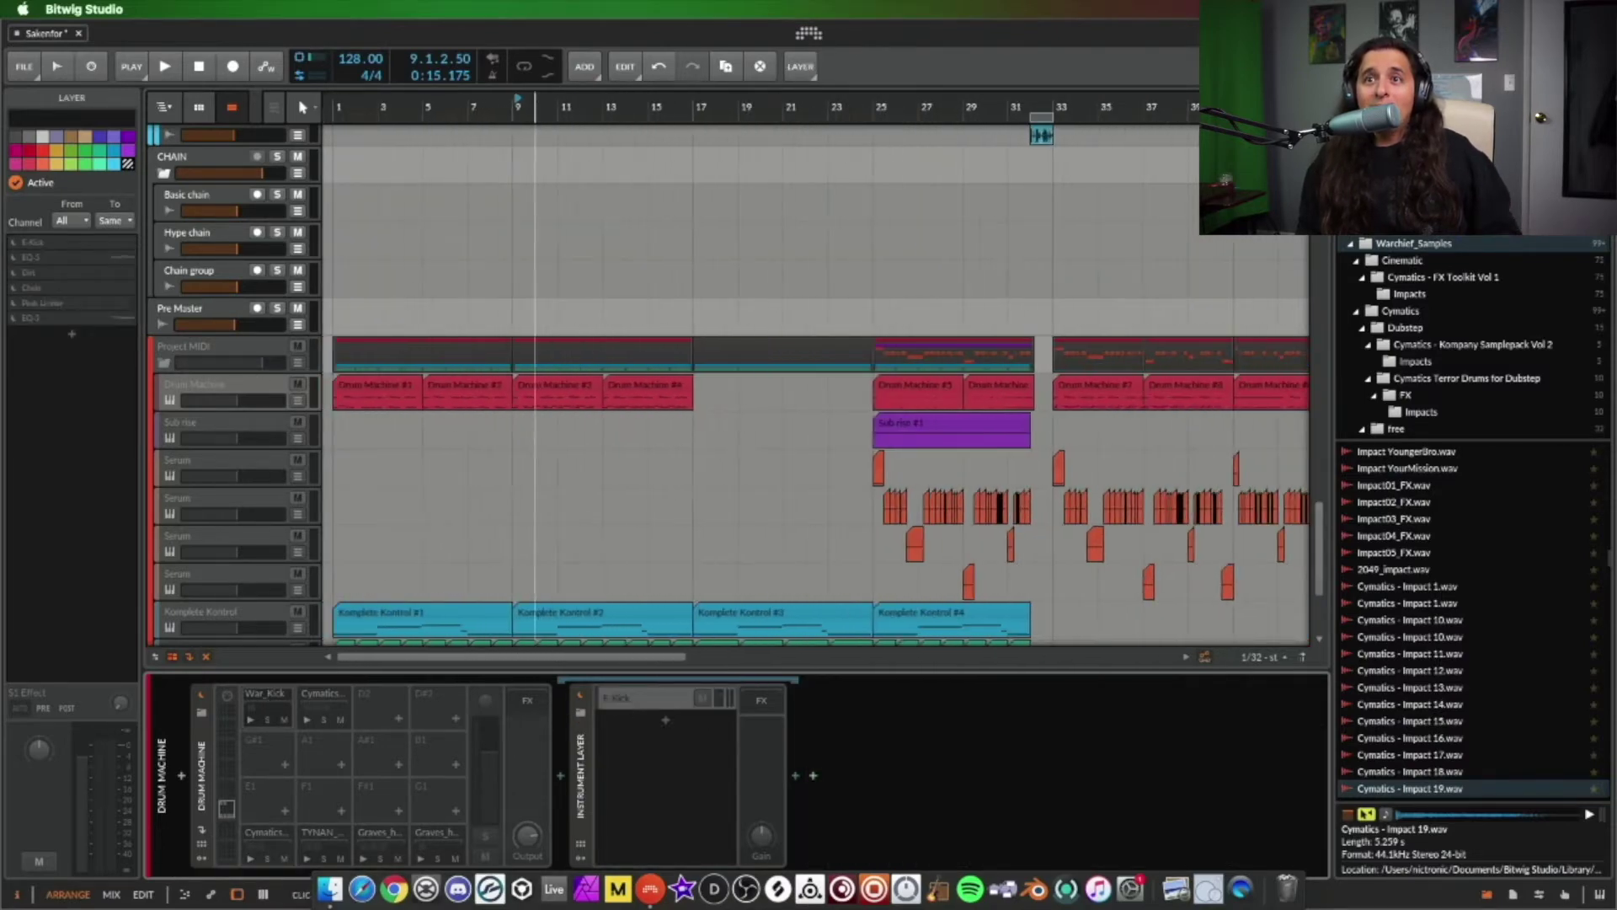
scroll(691, 360, "down", 5)
scroll(691, 364, "up", 2)
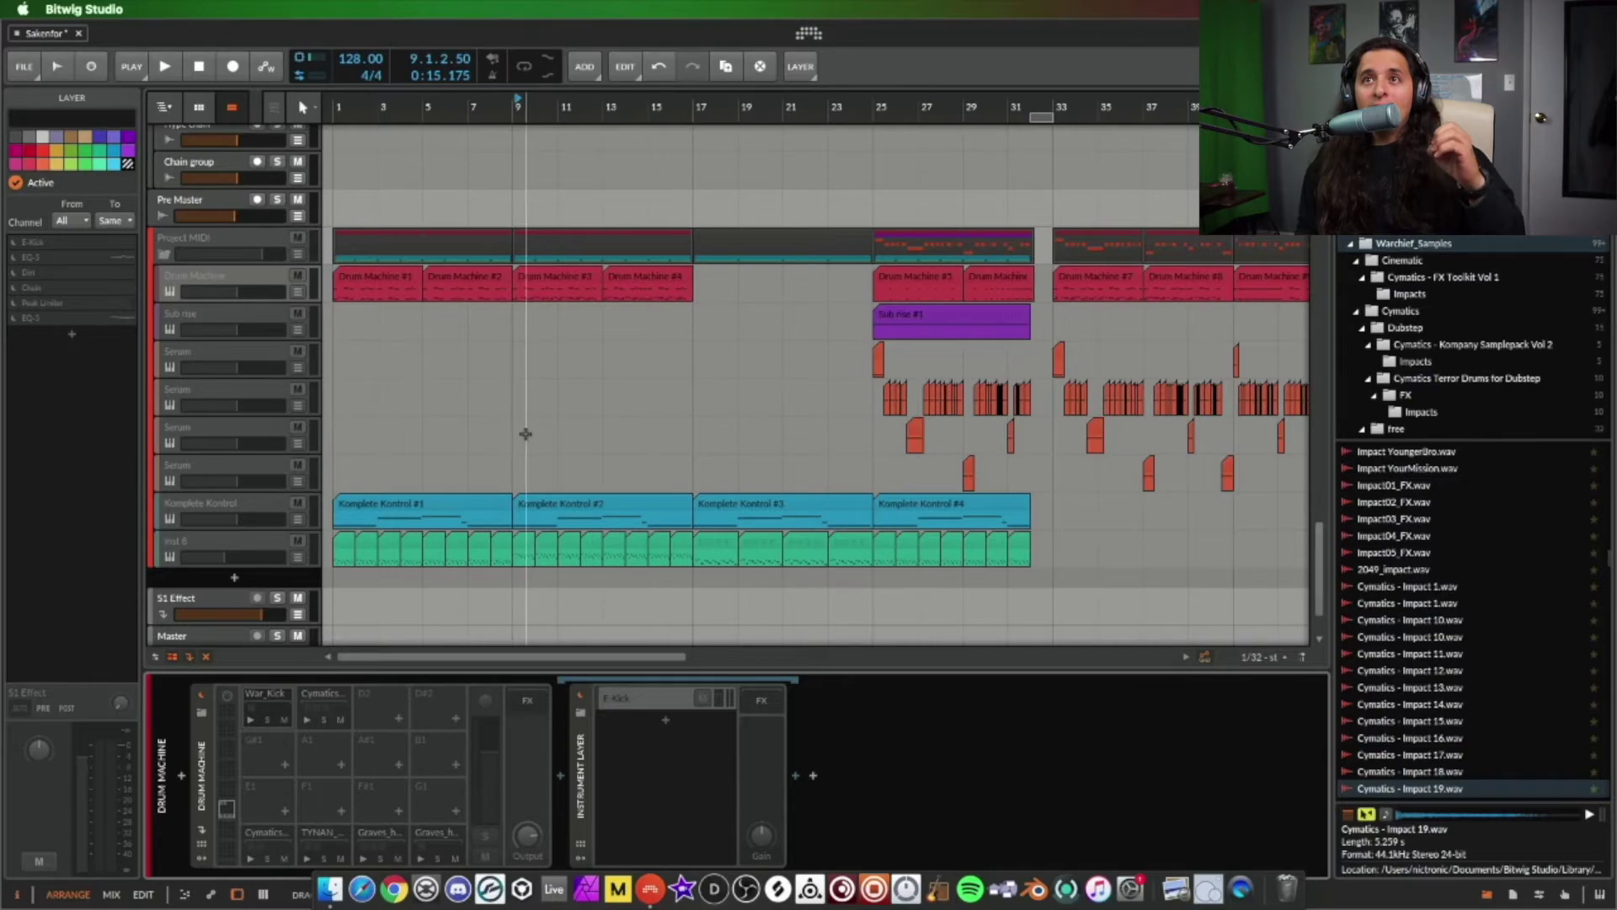
scroll(526, 434, "up", 10)
scroll(523, 443, "up", 8)
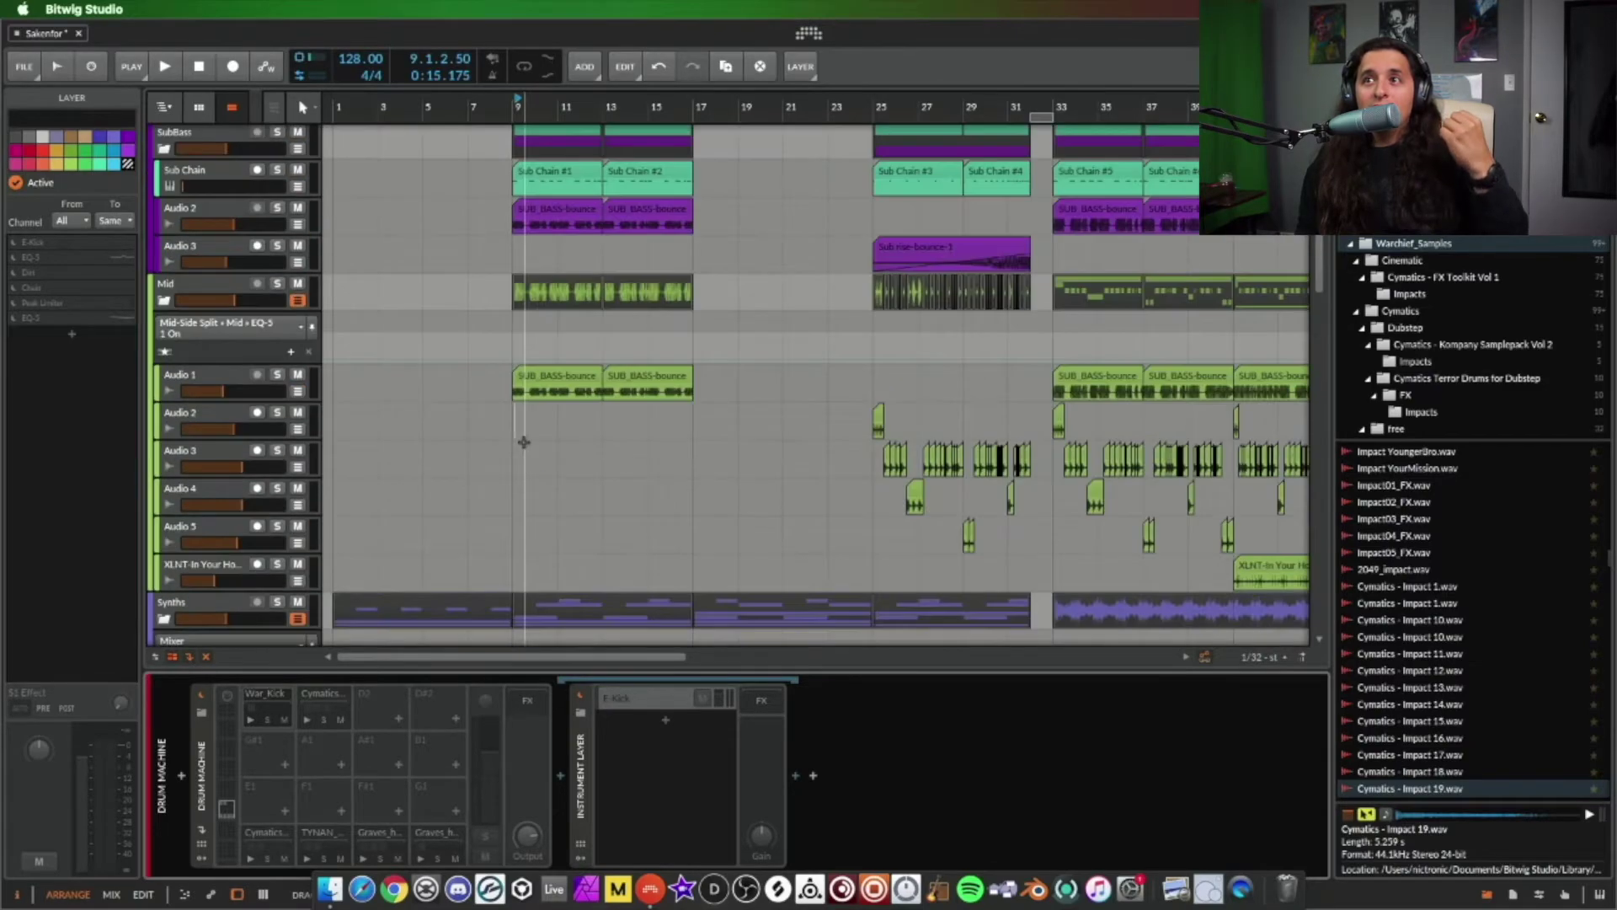
scroll(523, 442, "up", 8)
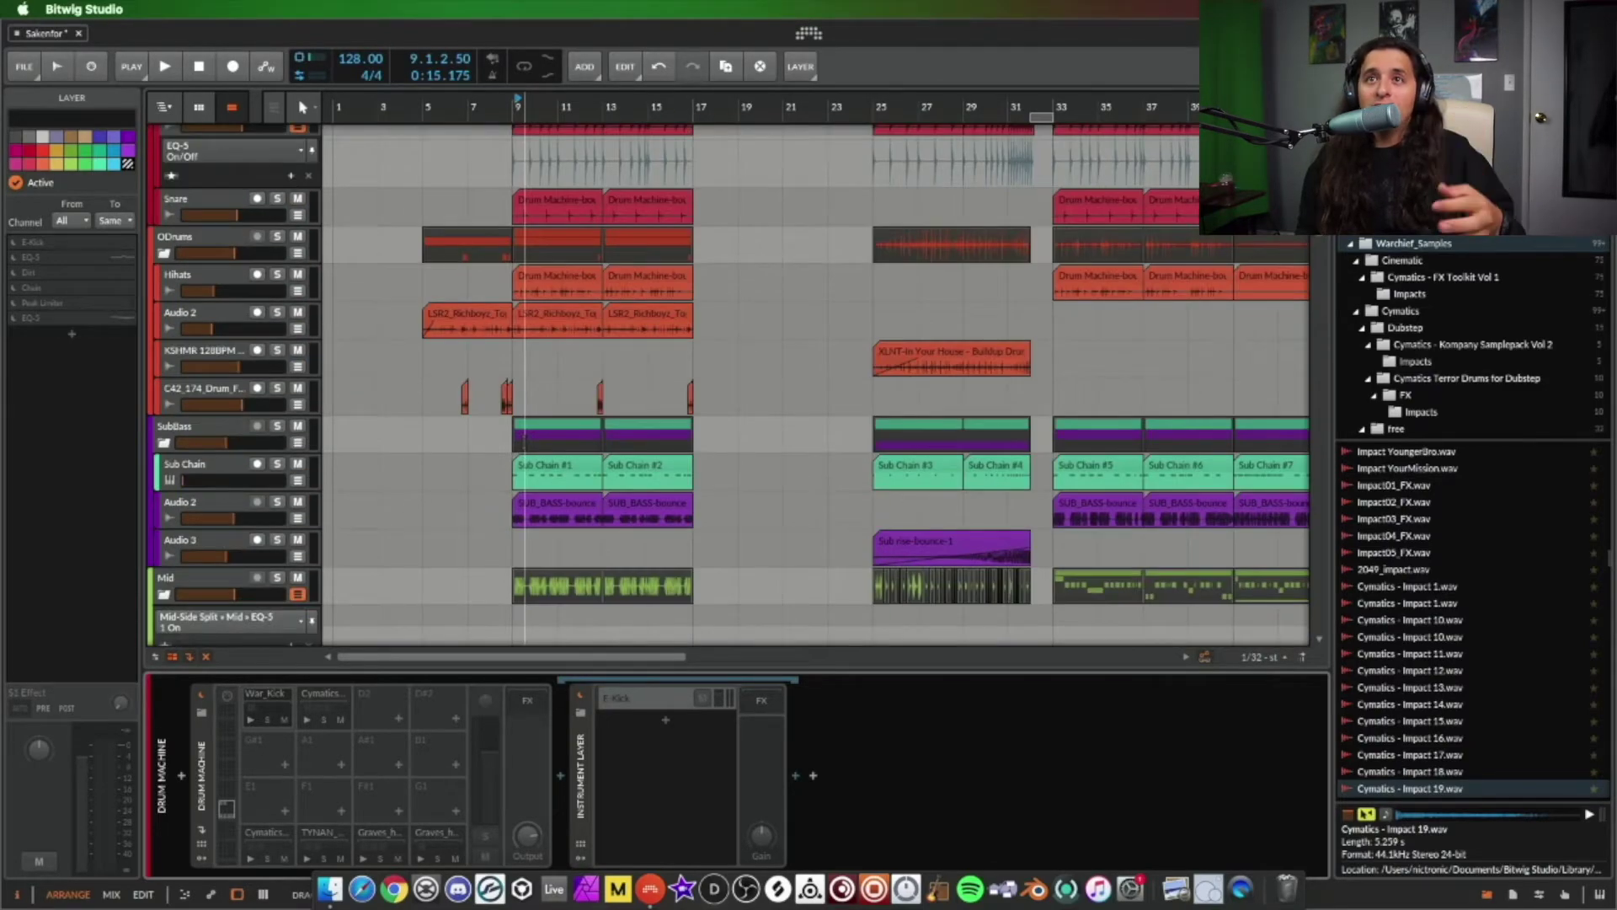
scroll(523, 444, "up", 5)
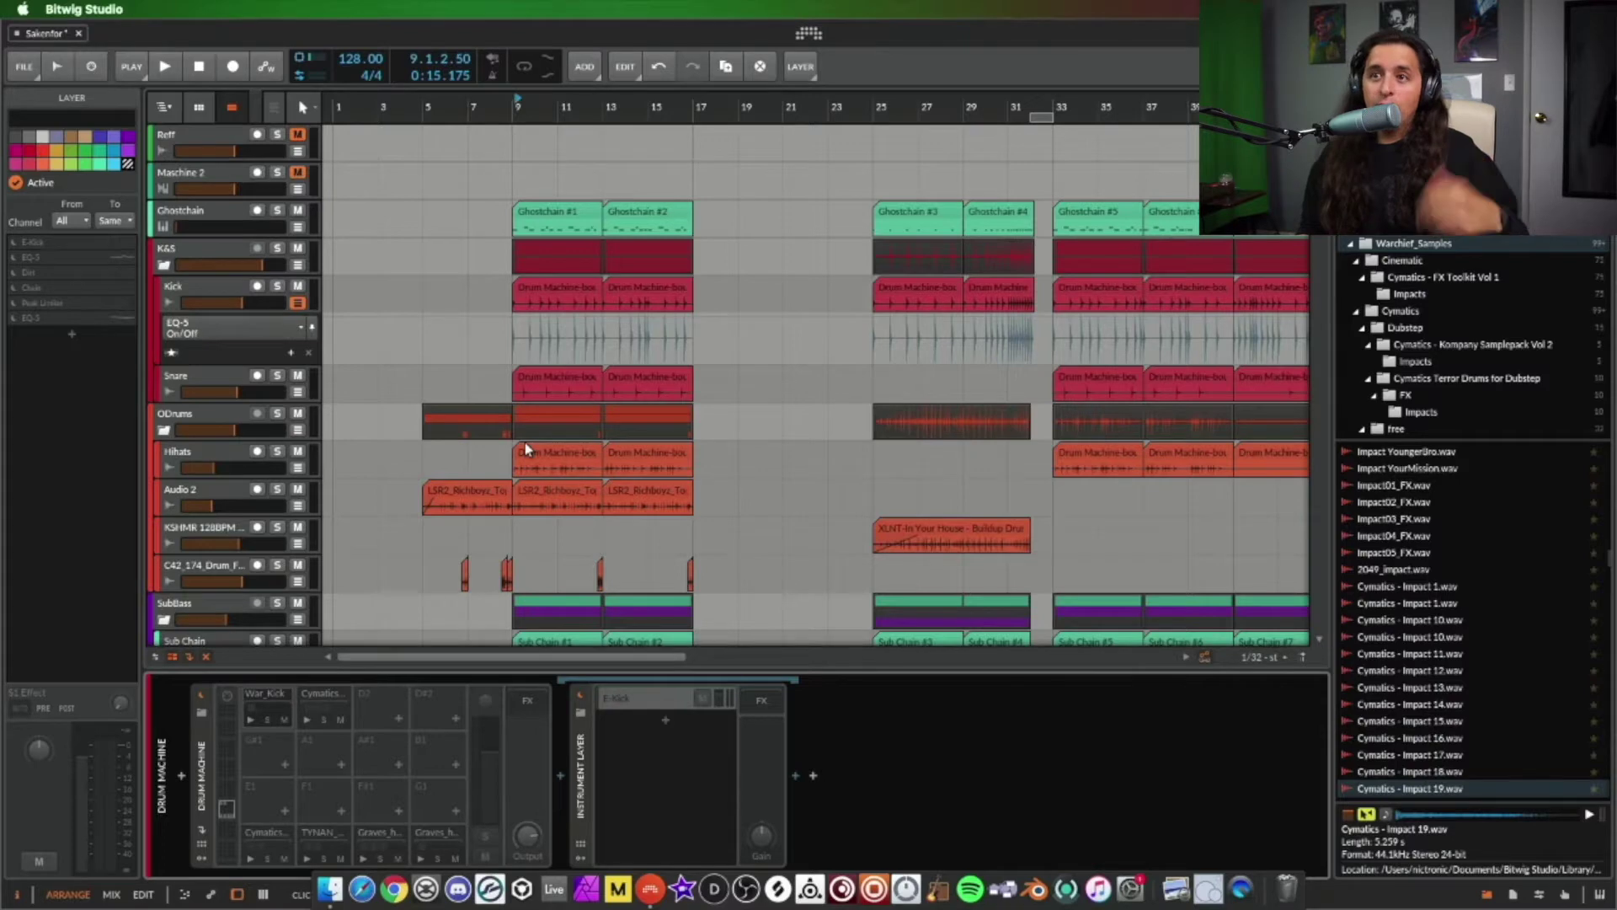
- Solo the K&S and ODrums groups and audition the full drums from bar 9
left_click_drag(538, 101, 566, 161)
left_click(444, 303)
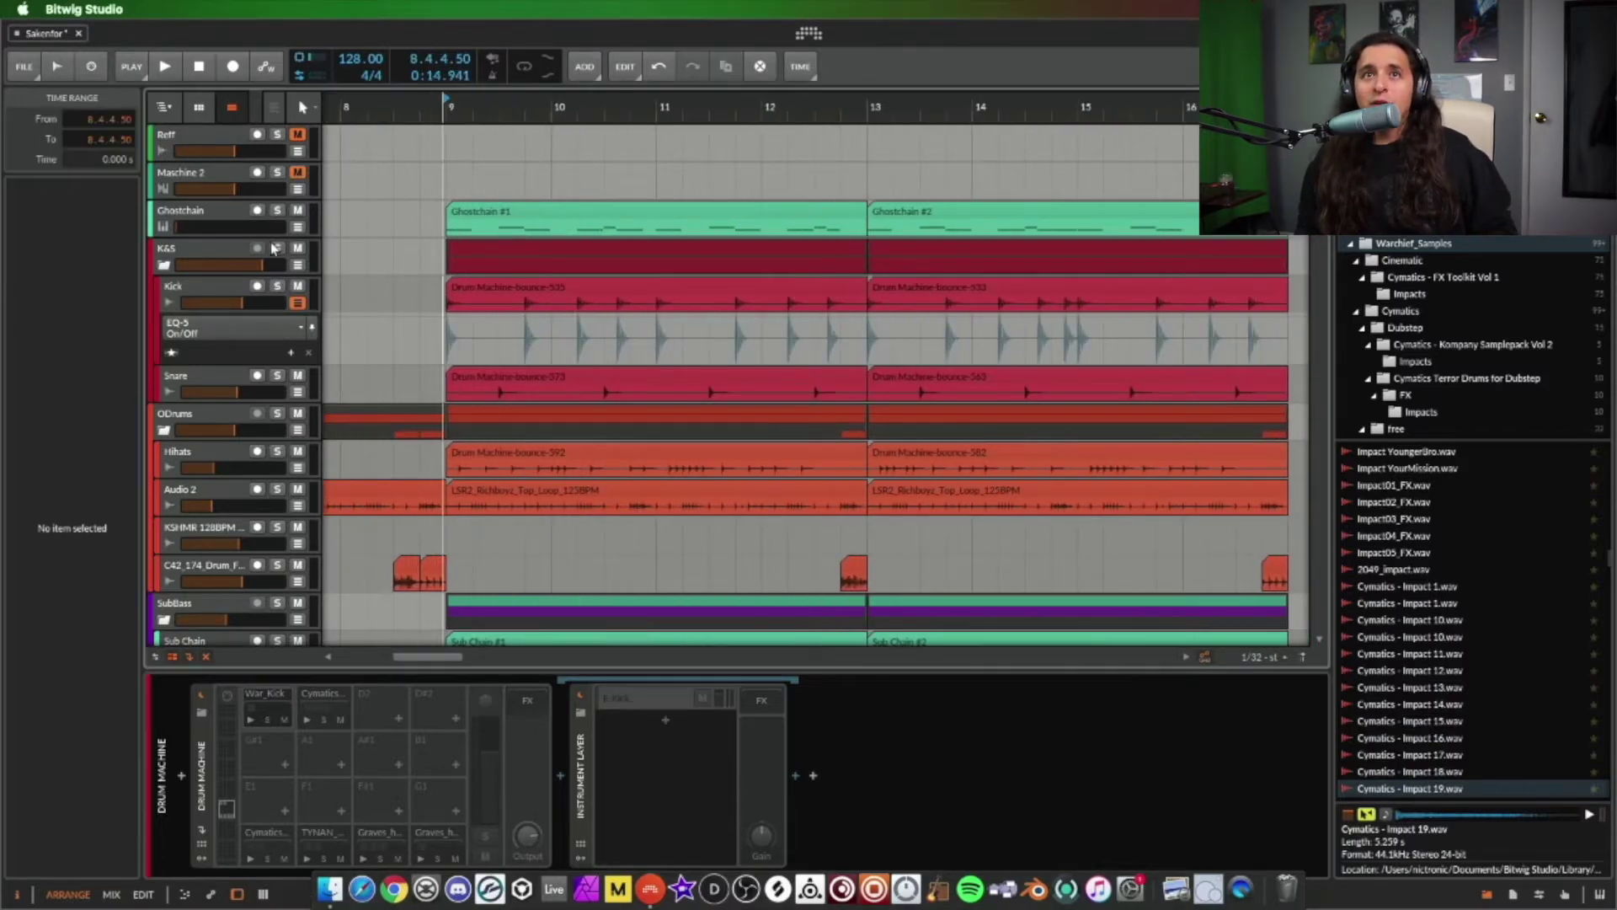
left_click(278, 413)
key("space")
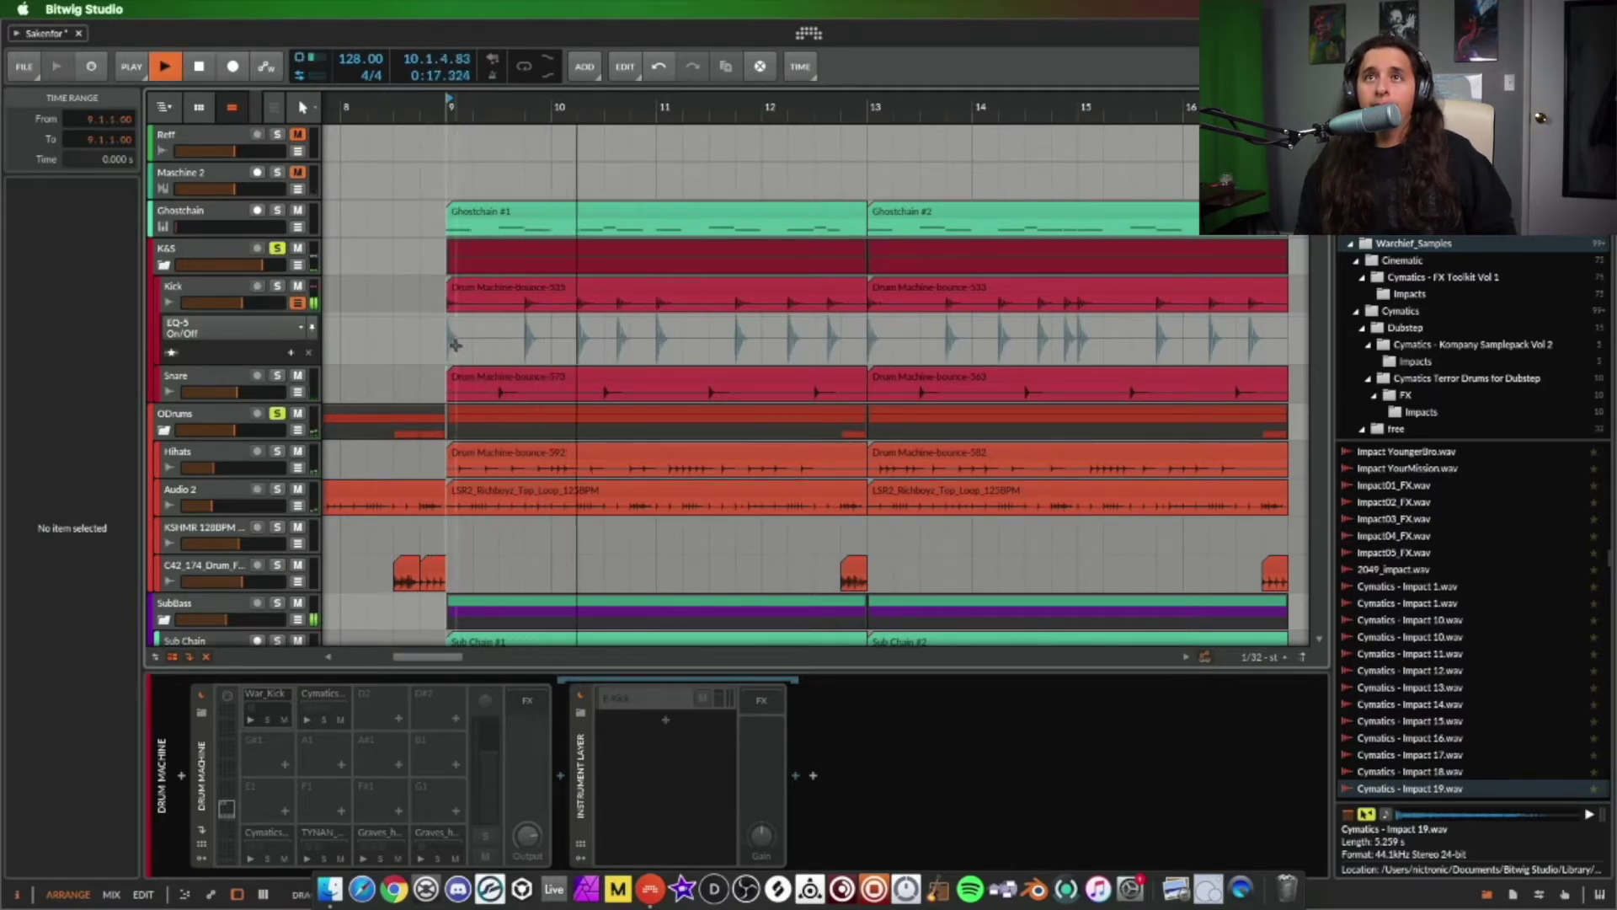
left_click_drag(616, 109, 584, 111)
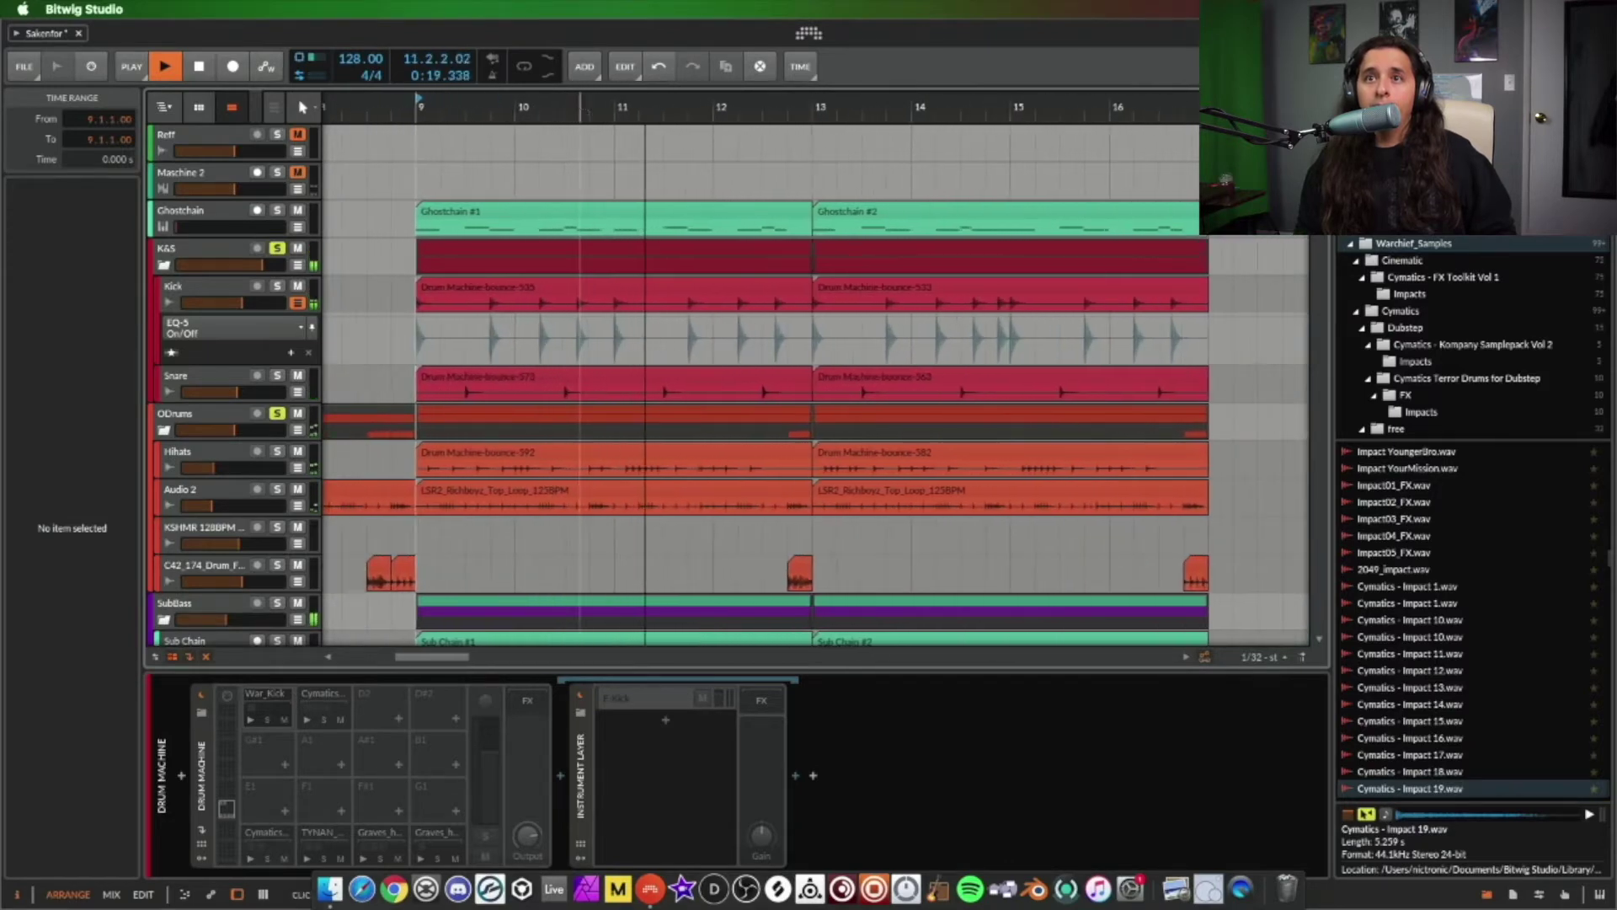
key("space")
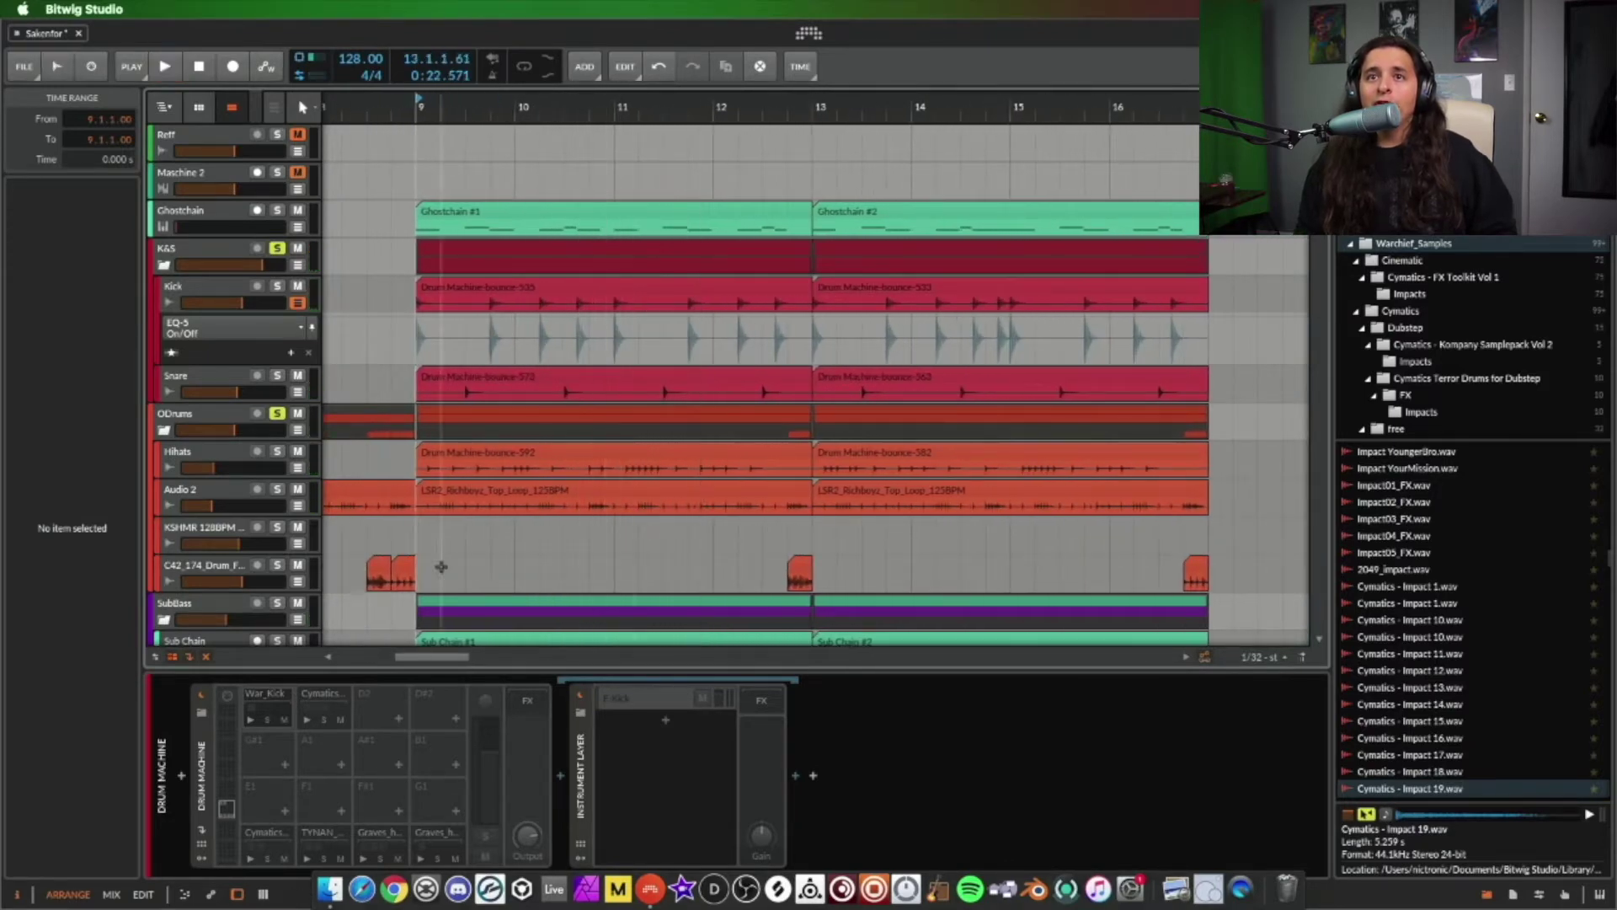
- Audition the LSR2_Richboyz top loop on the ODrums Audio 2 track in solo from bar 9, without the K&S group
scroll(442, 563, "left", 3)
scroll(443, 563, "right", 3)
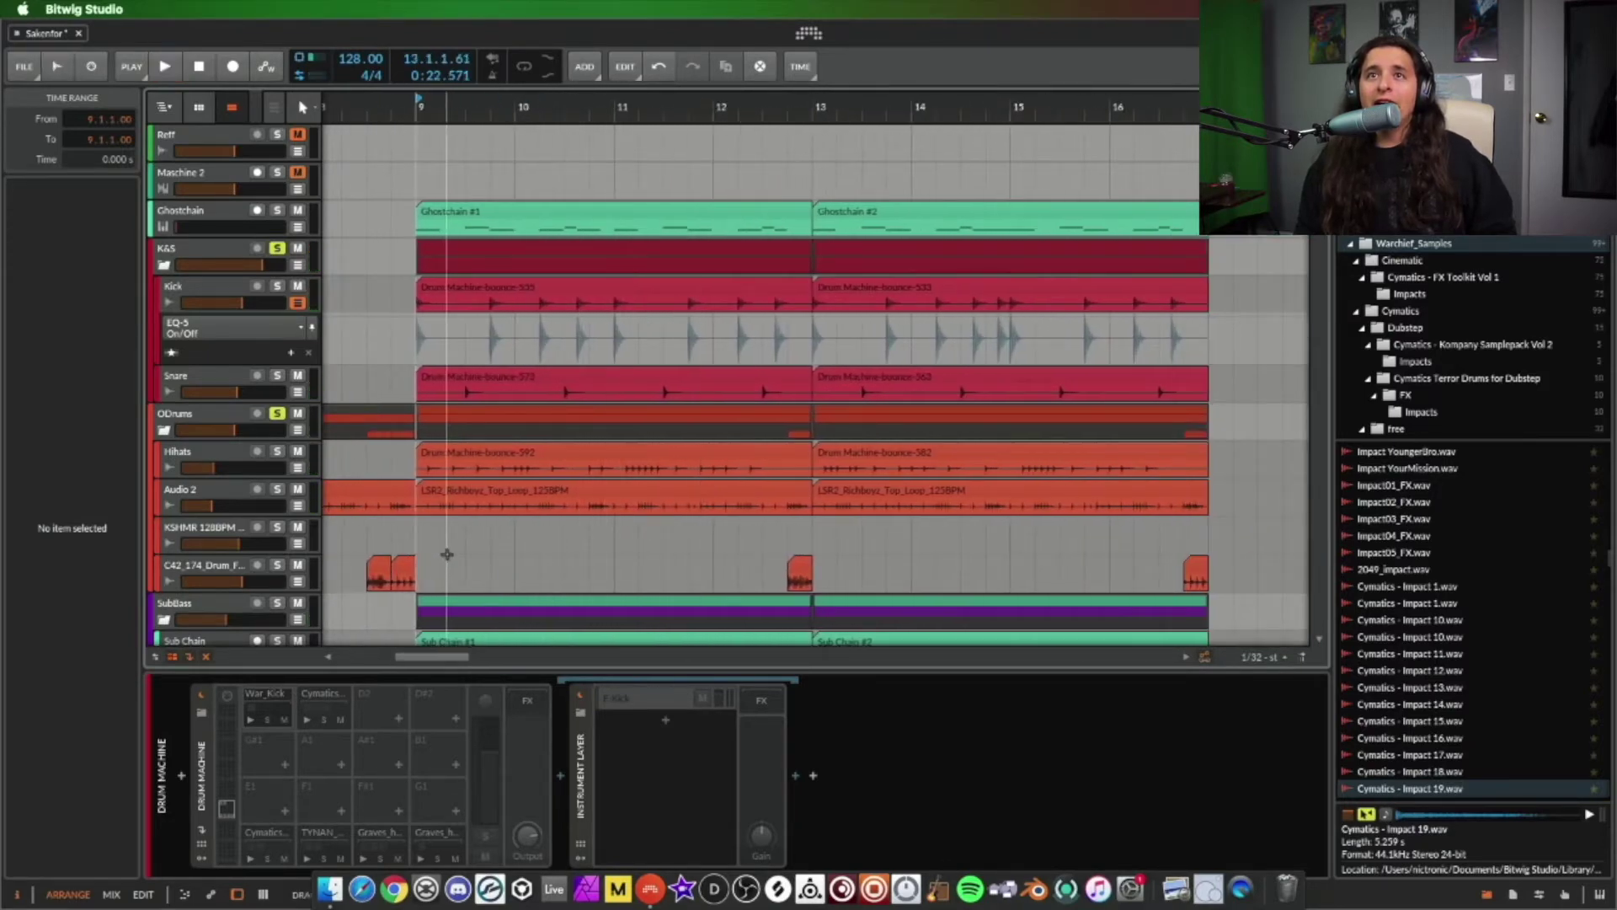
left_click(528, 493)
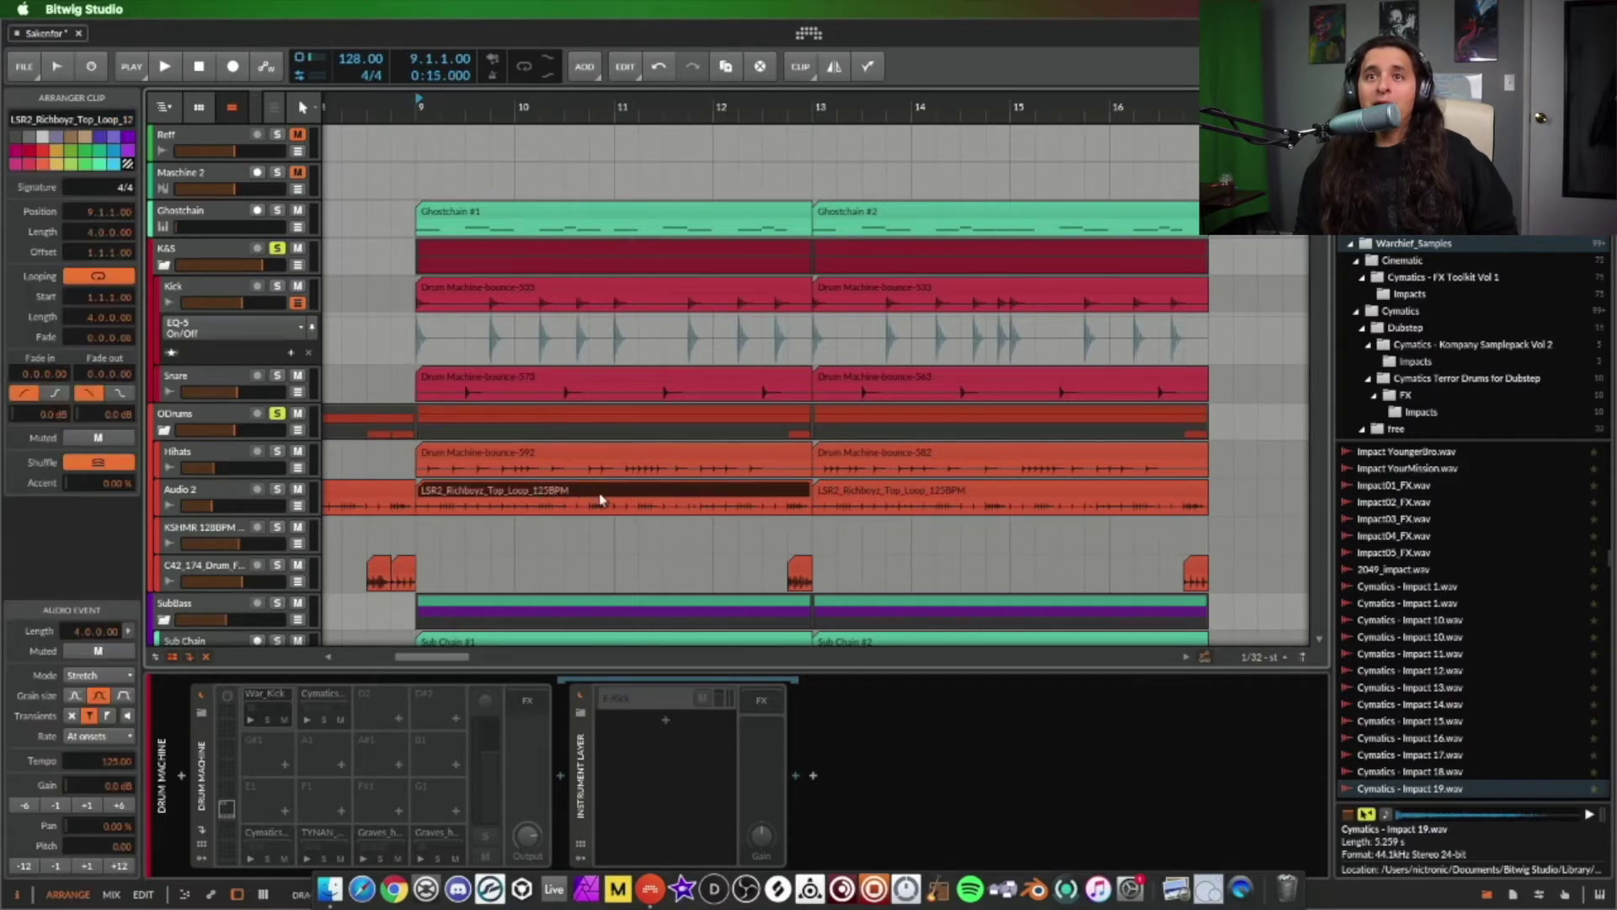
left_click(417, 467)
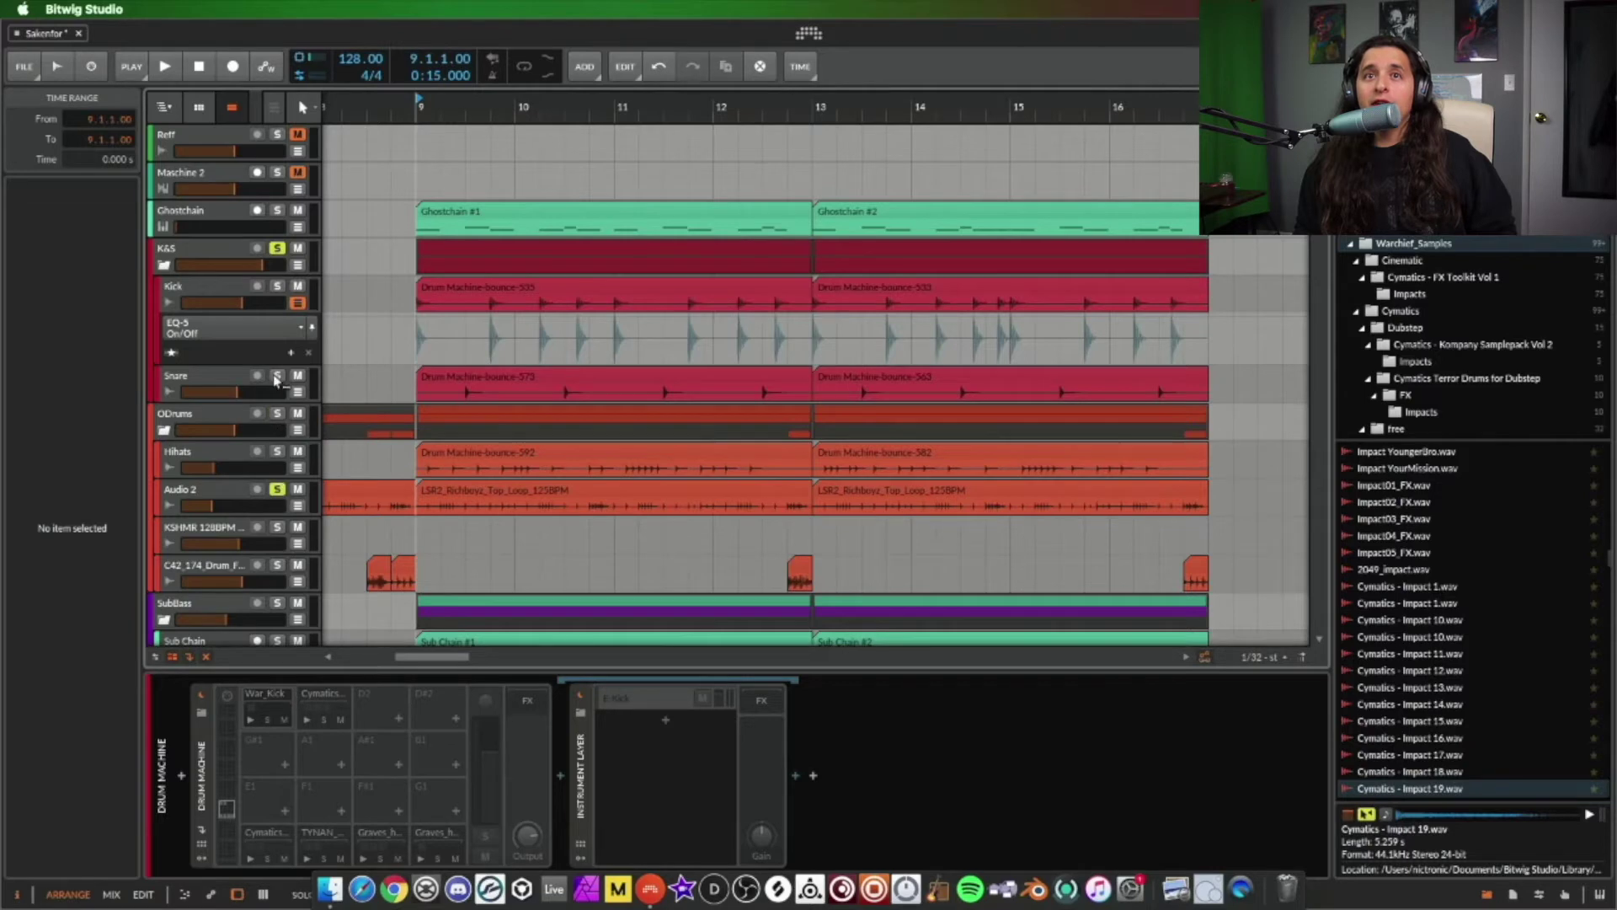
key("space")
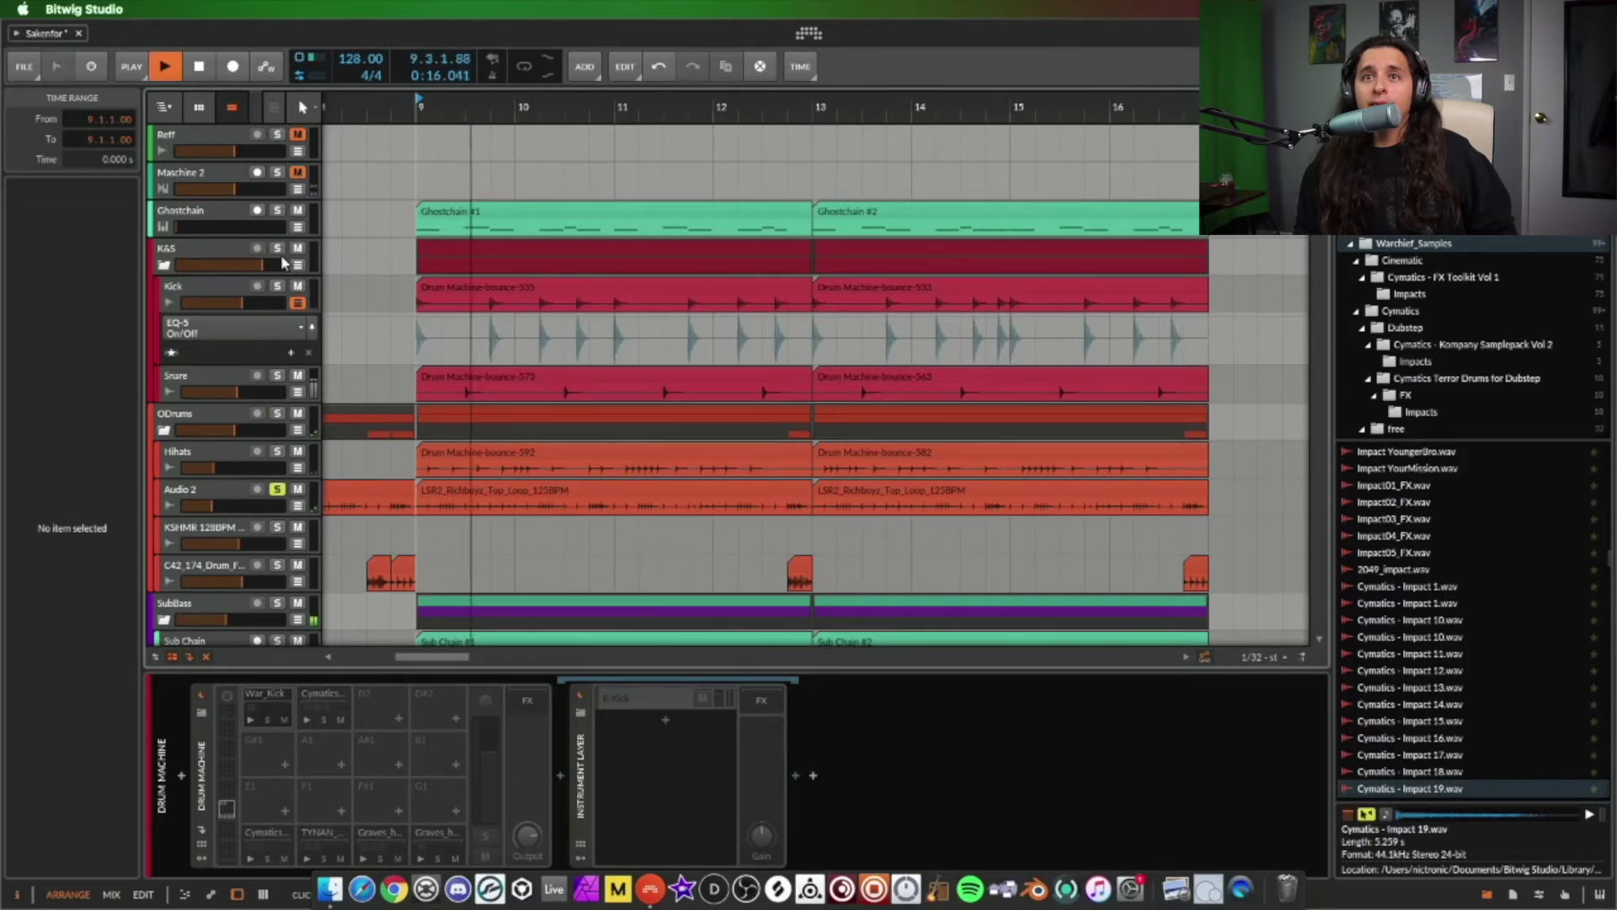
key("space")
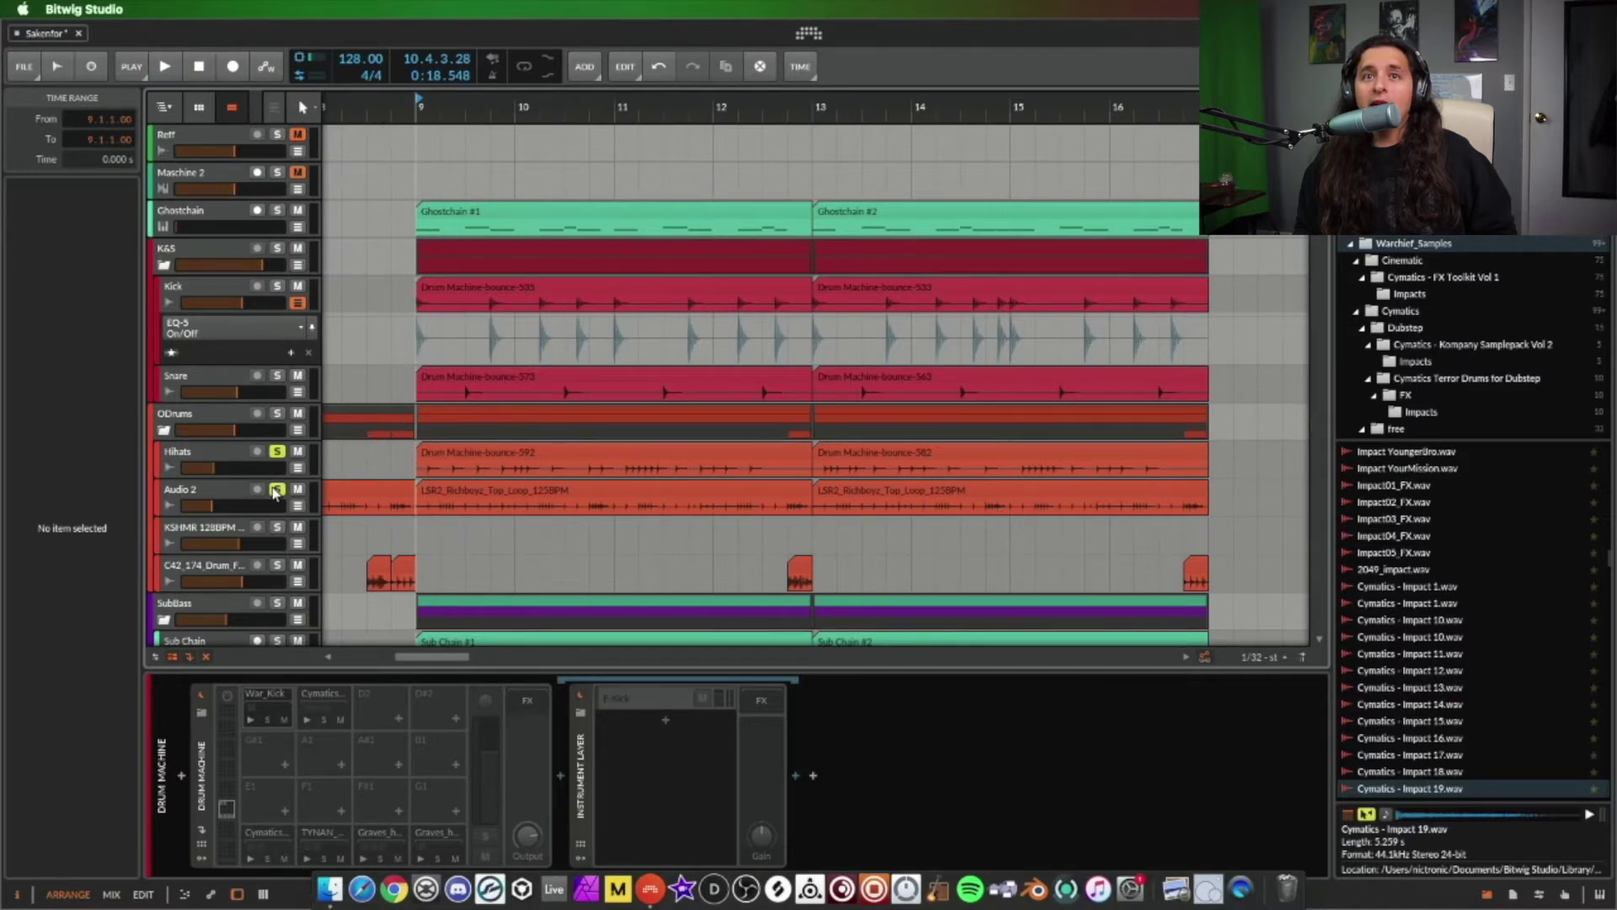
- Audition the Hihats track in solo from bar 9, first alone and again together with the Audio 2 top loop
key("space")
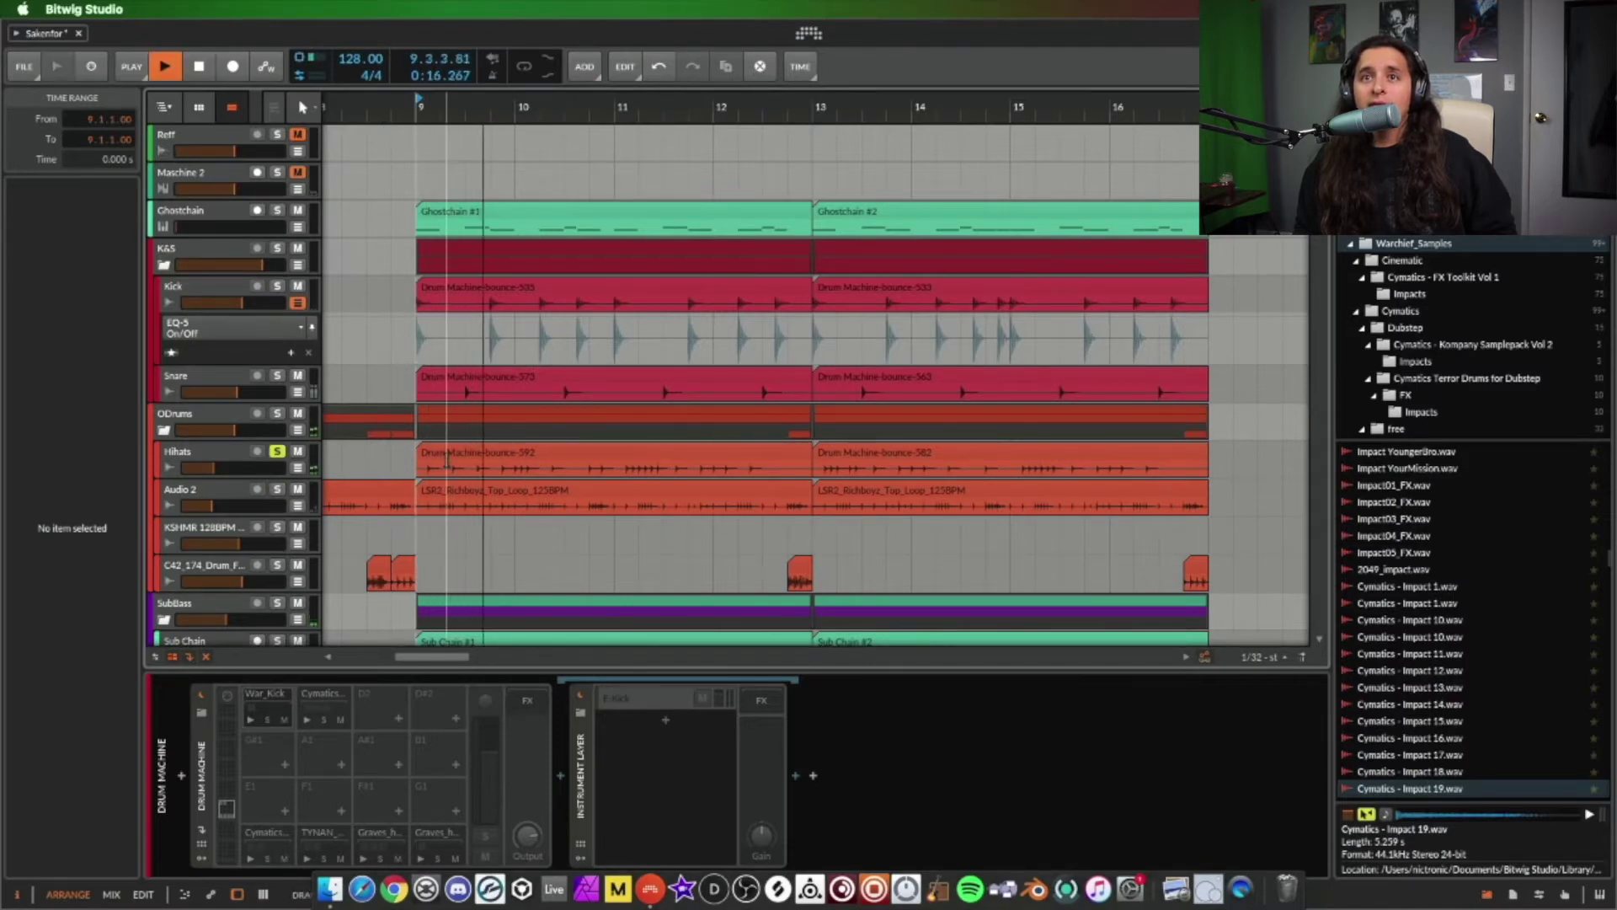
key("space")
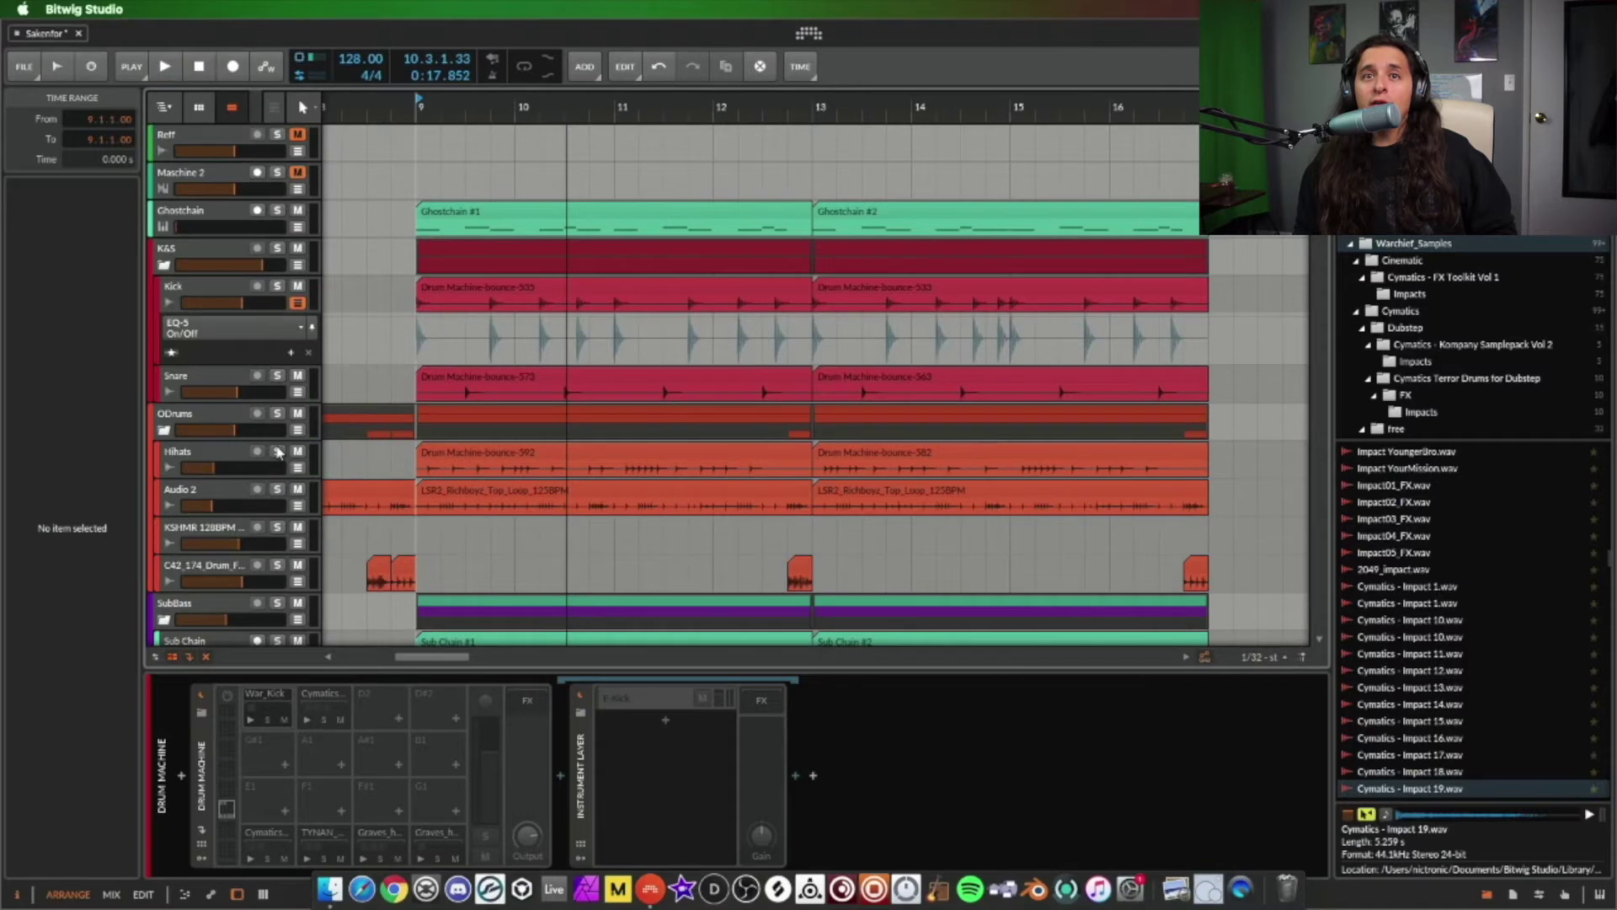
left_click(278, 492)
key("space")
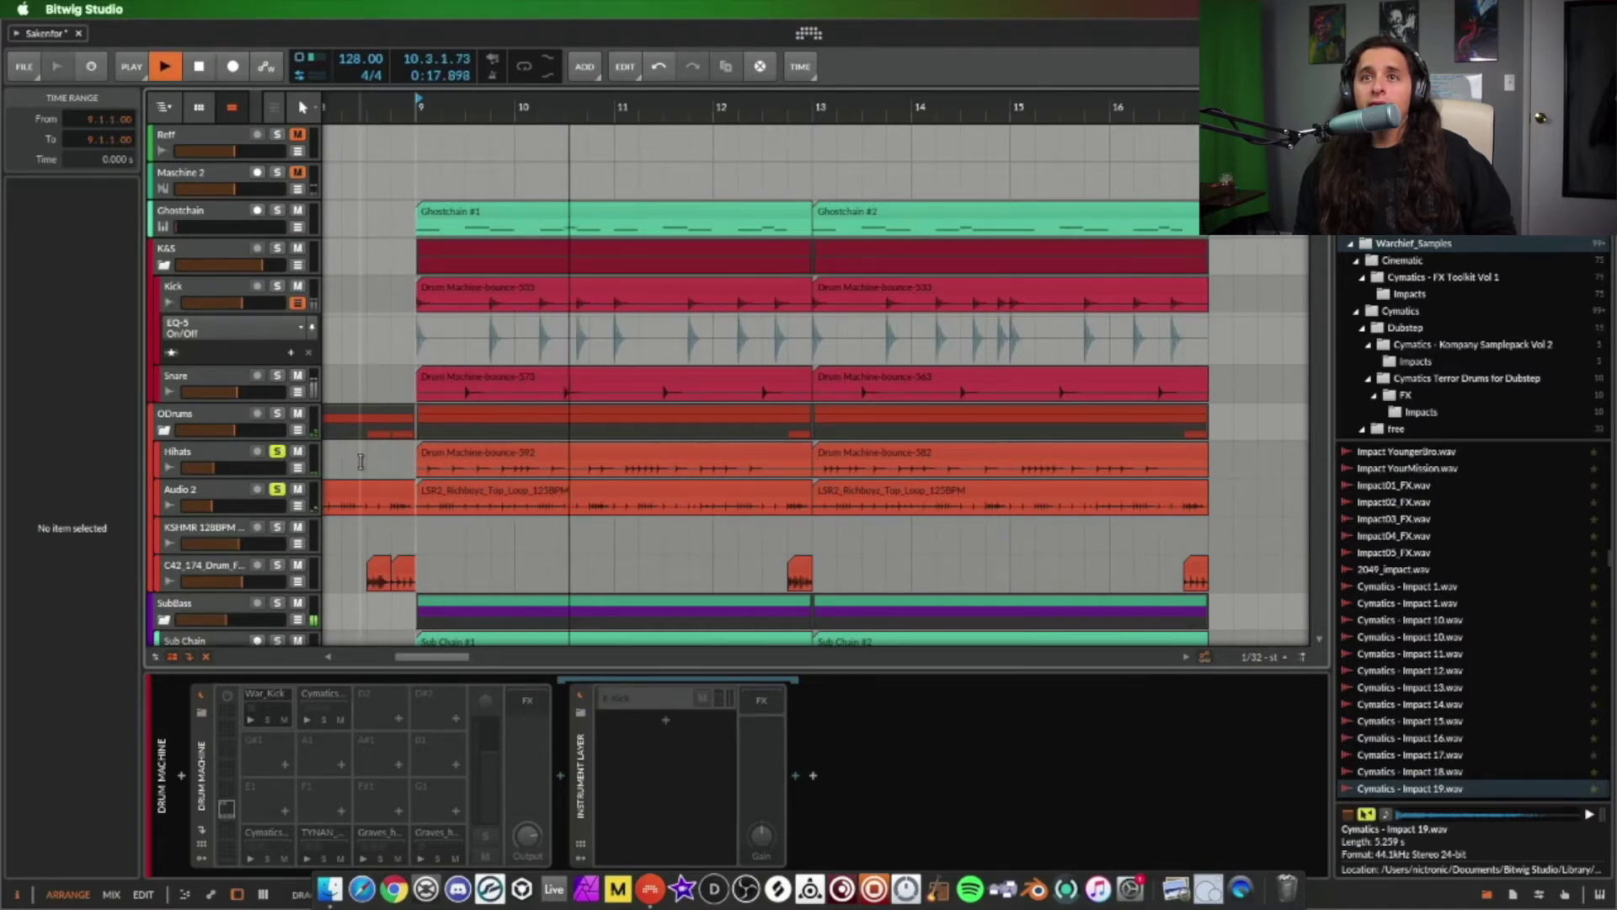
key("space")
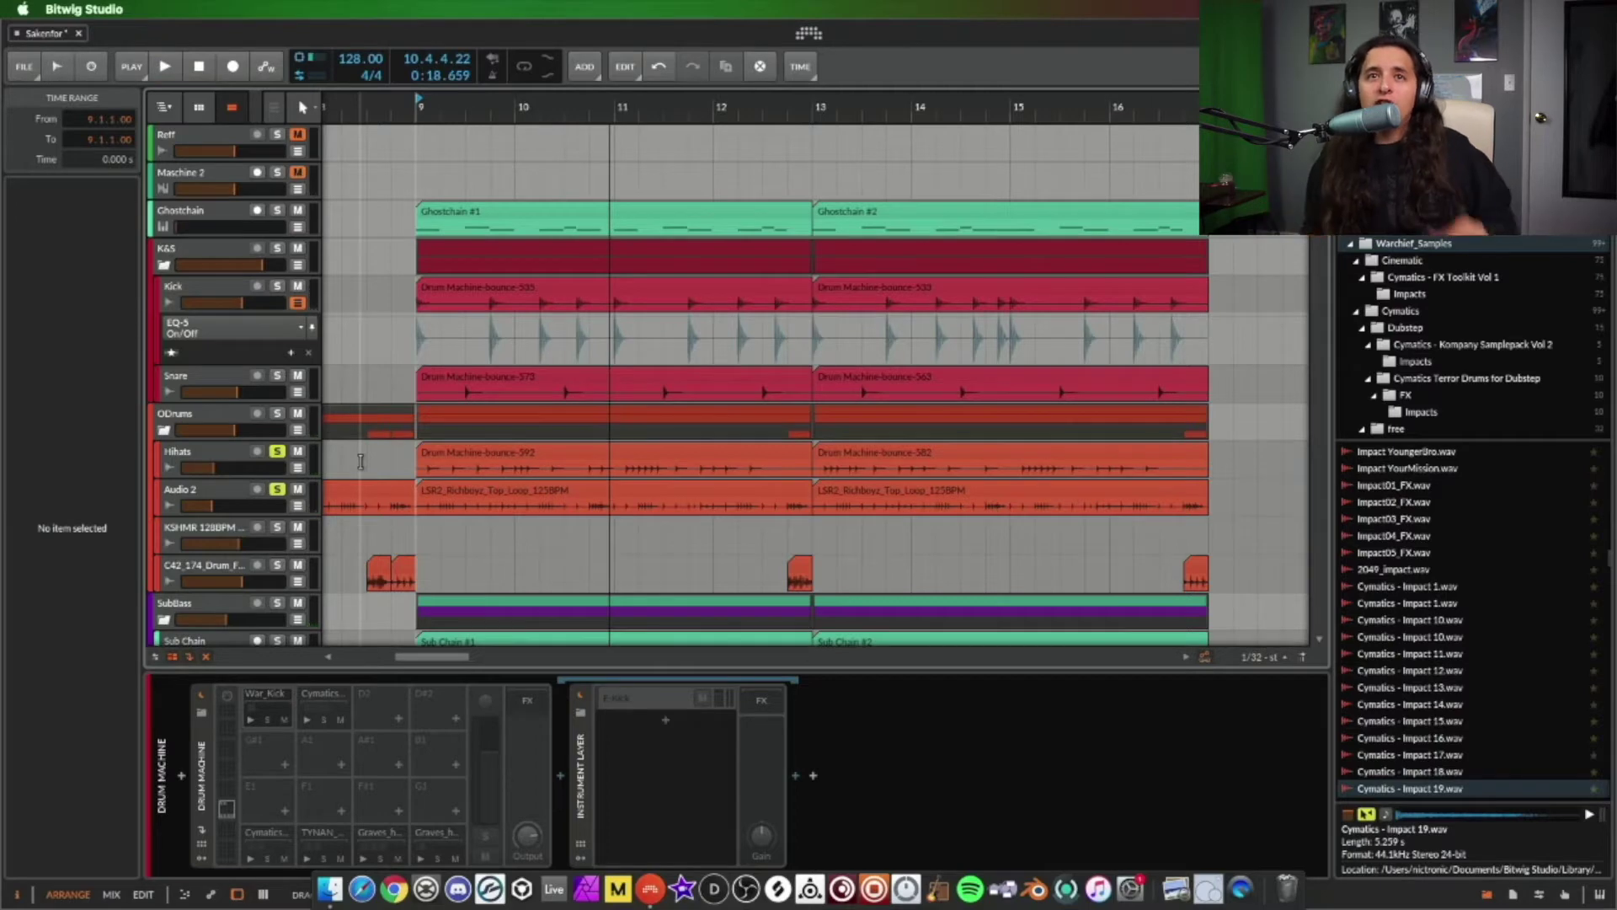
- Inspect the Hihats track's effect chain of EQ-5, Raum and a second EQ-5, along with its clips from bar 9
left_click(200, 455)
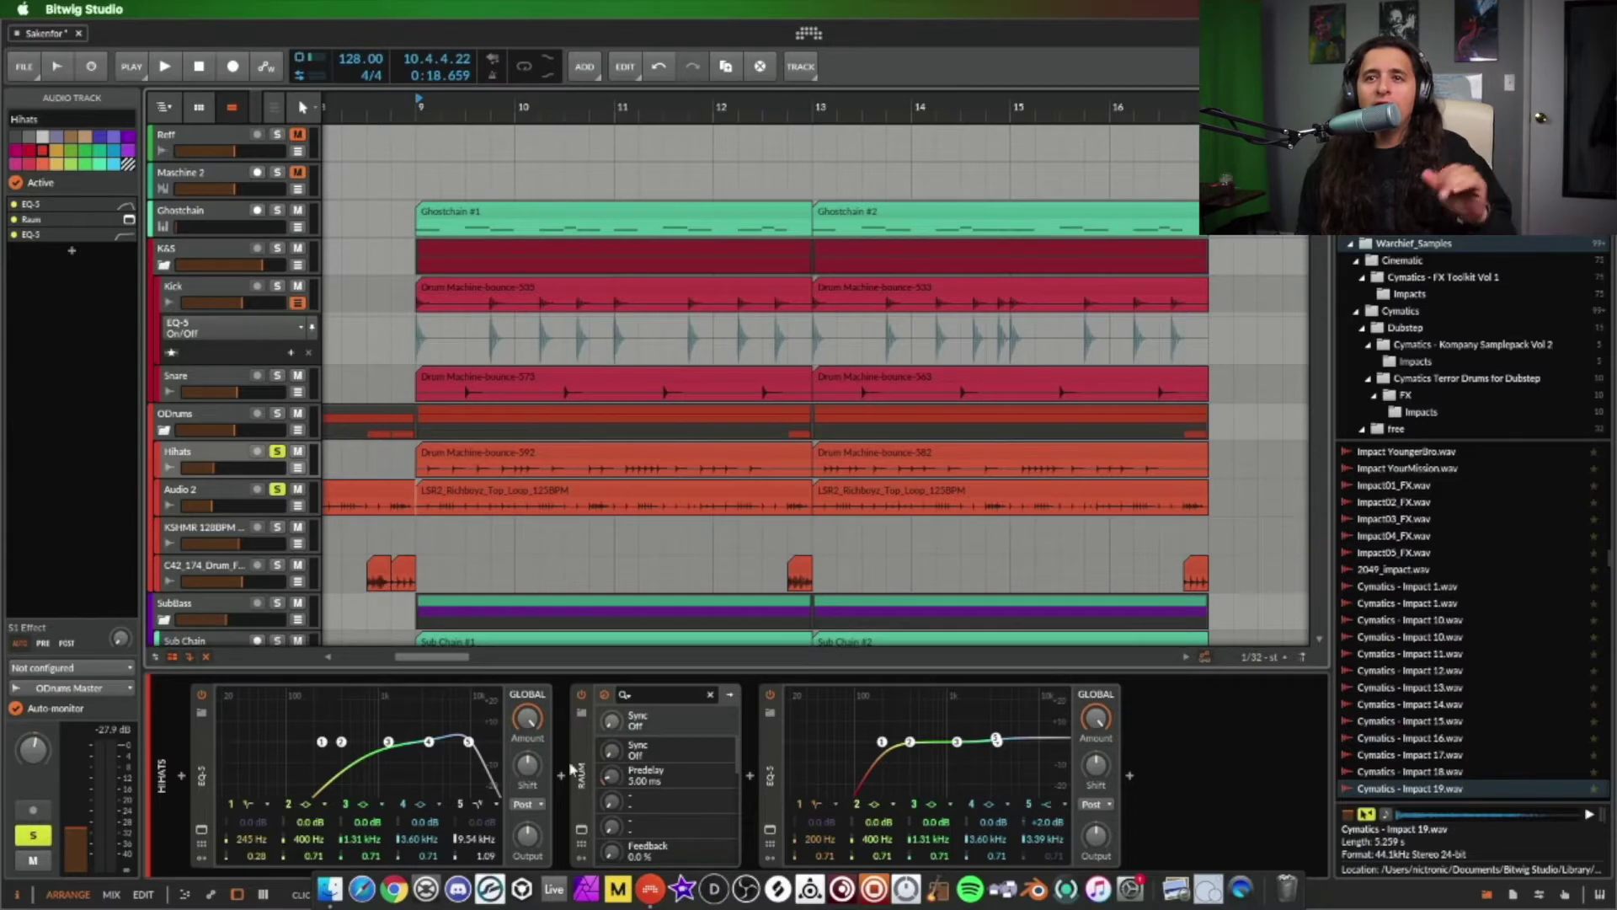
left_click(596, 497)
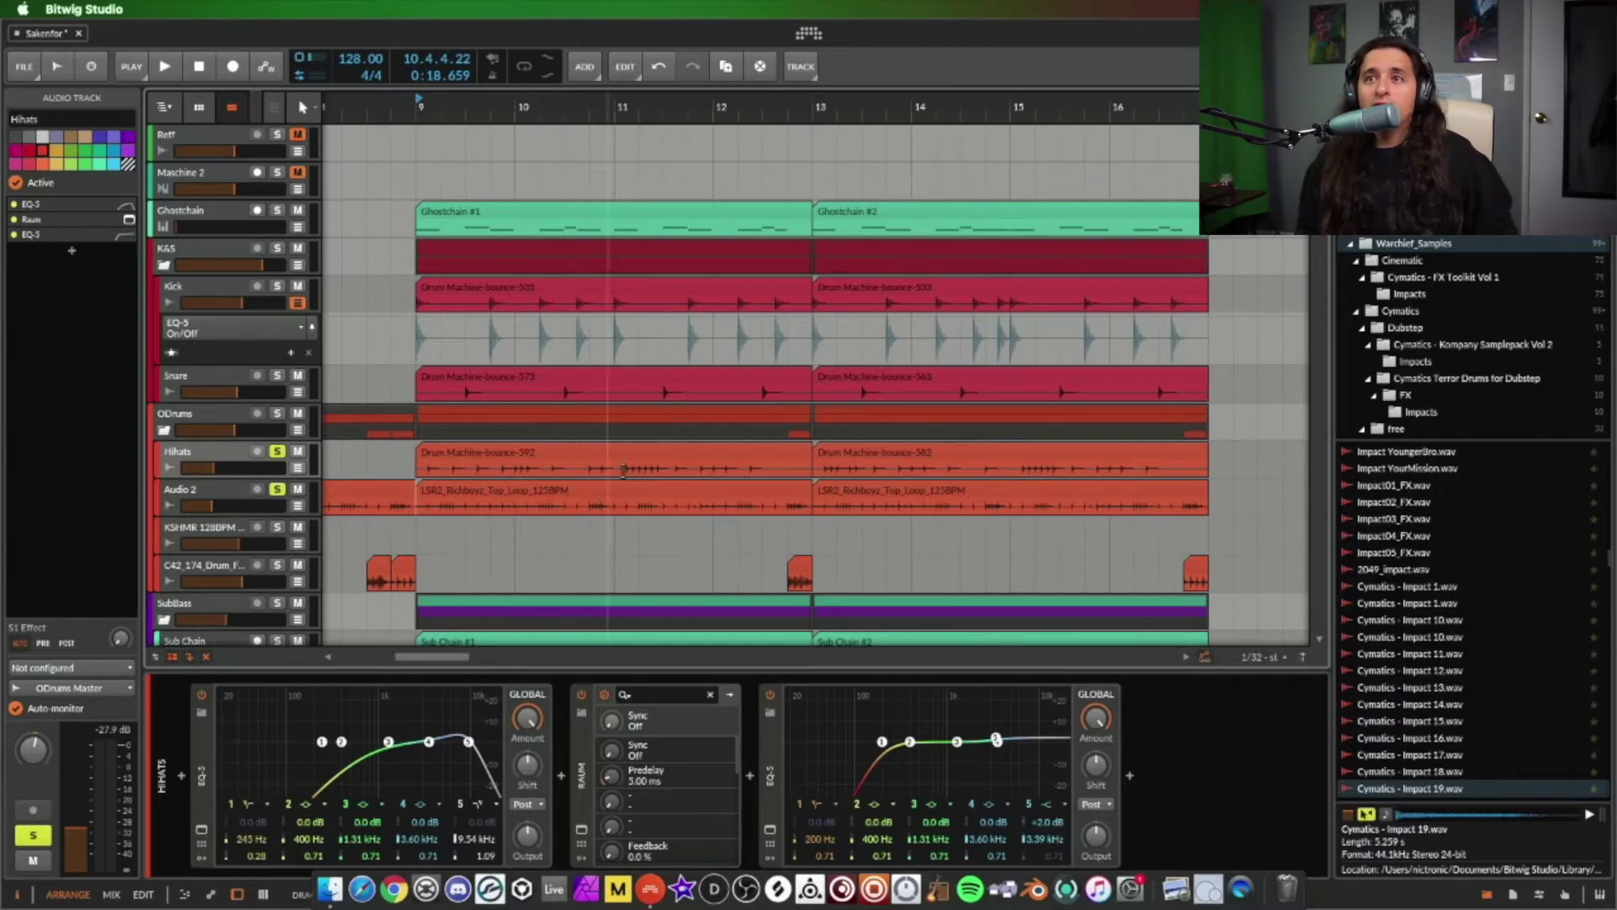
scroll(599, 497, "left", 5)
scroll(674, 446, "down", 1)
scroll(674, 446, "right", 10)
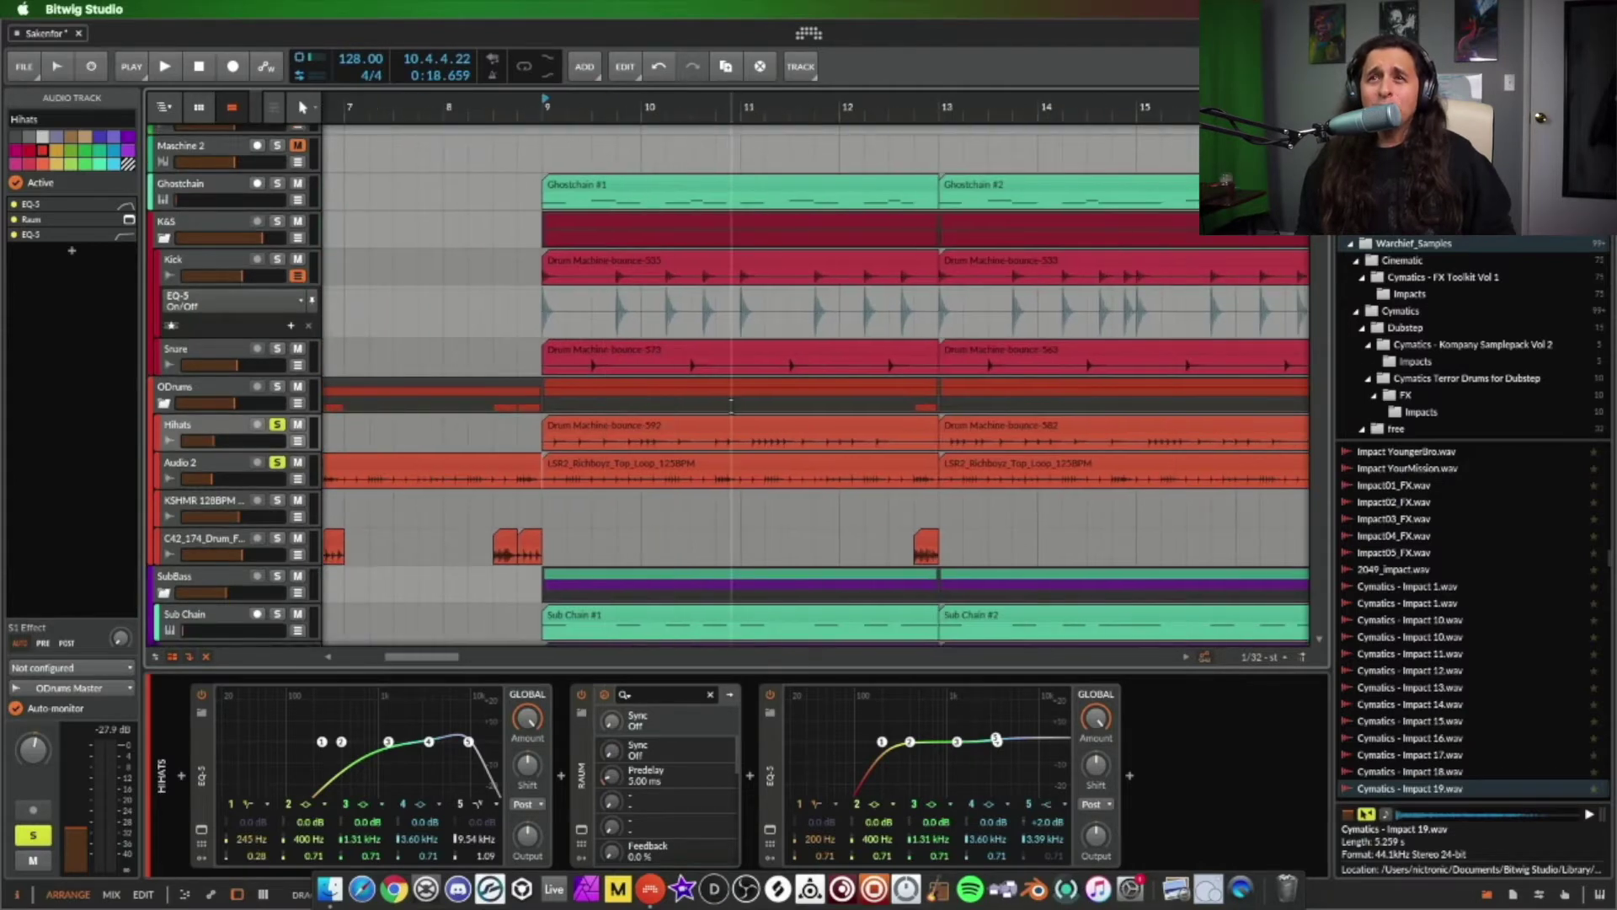
scroll(723, 396, "left", 10)
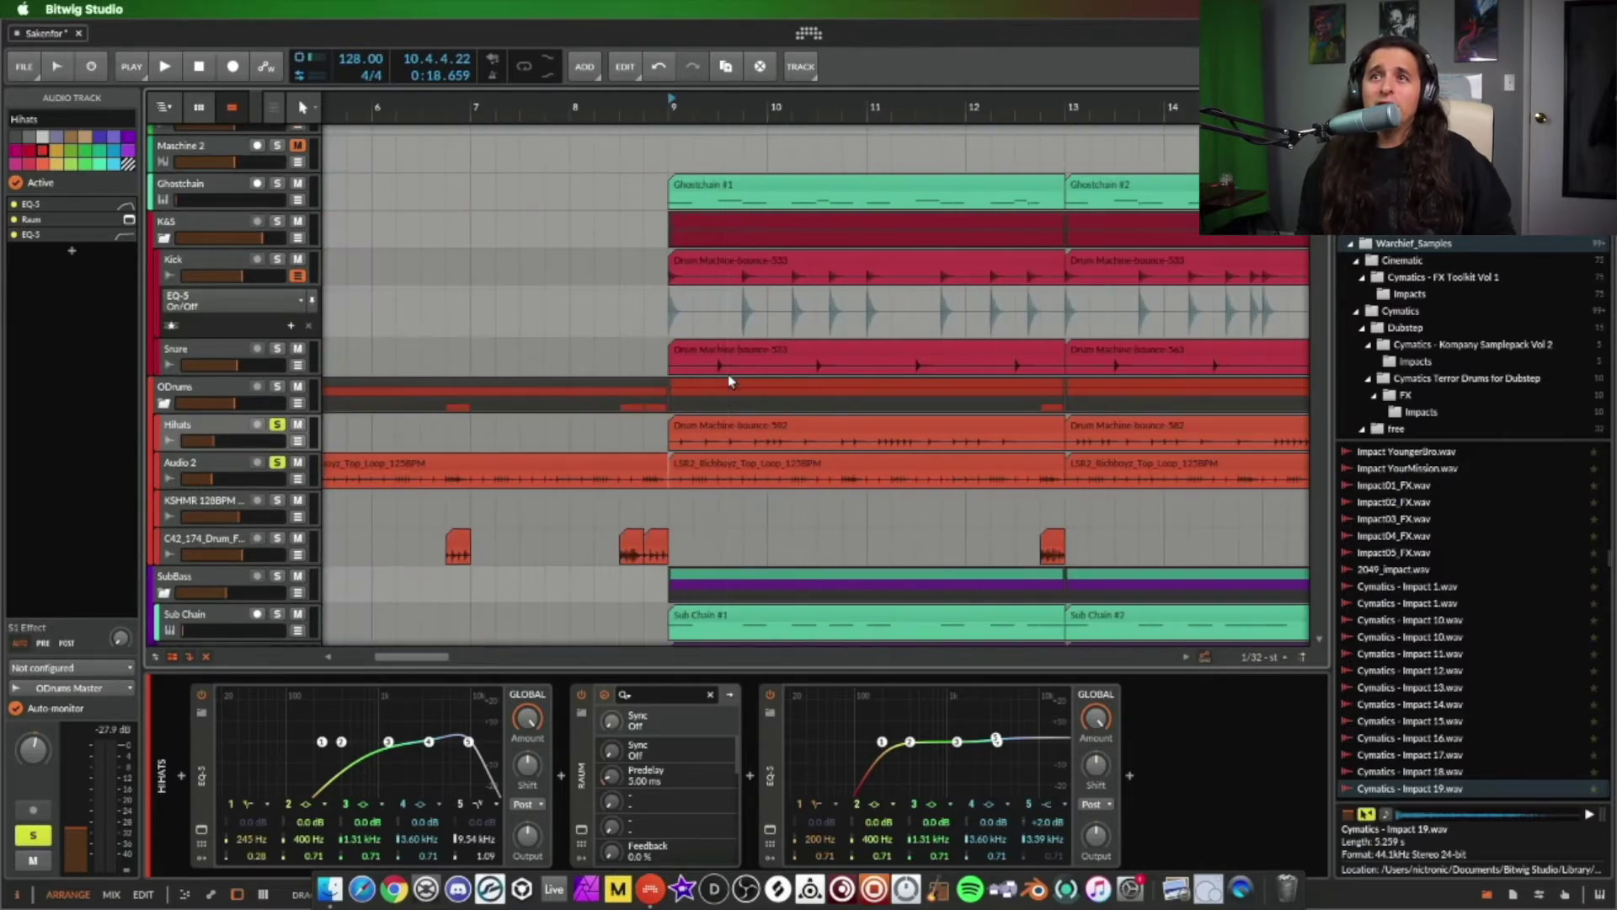
scroll(673, 343, "up", 1)
scroll(674, 342, "right", 3)
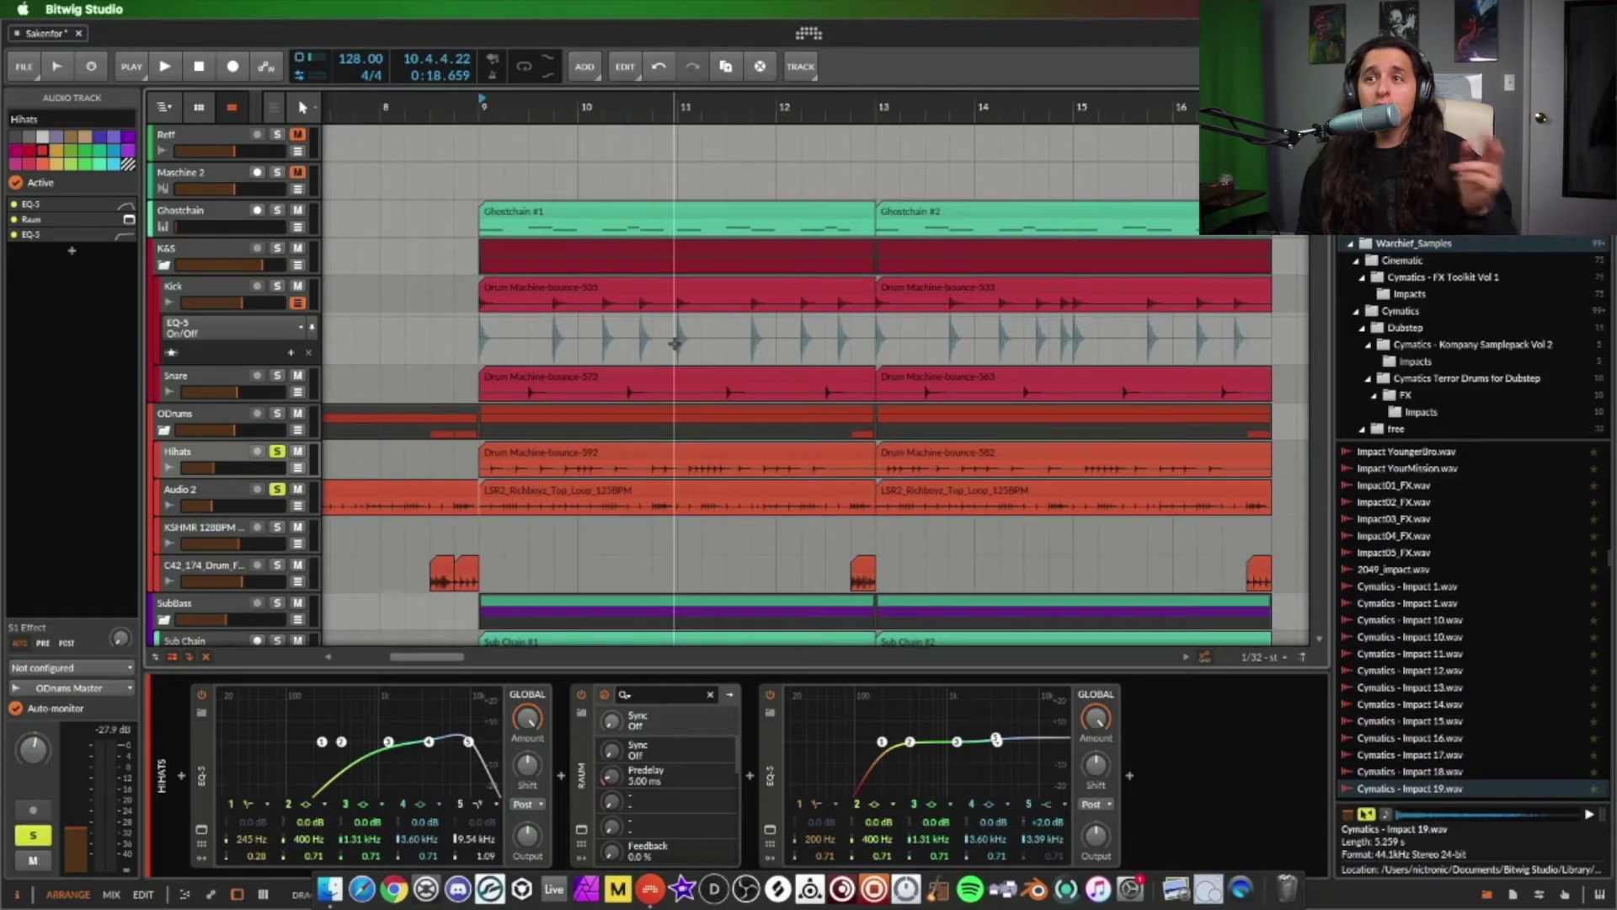
- Solo the KSHMR 128BPM Long Fill 08 track holding the buildup drums at bar 25 and inspect its effect chain
left_click_drag(919, 105, 786, 76)
scroll(766, 381, "right", 10)
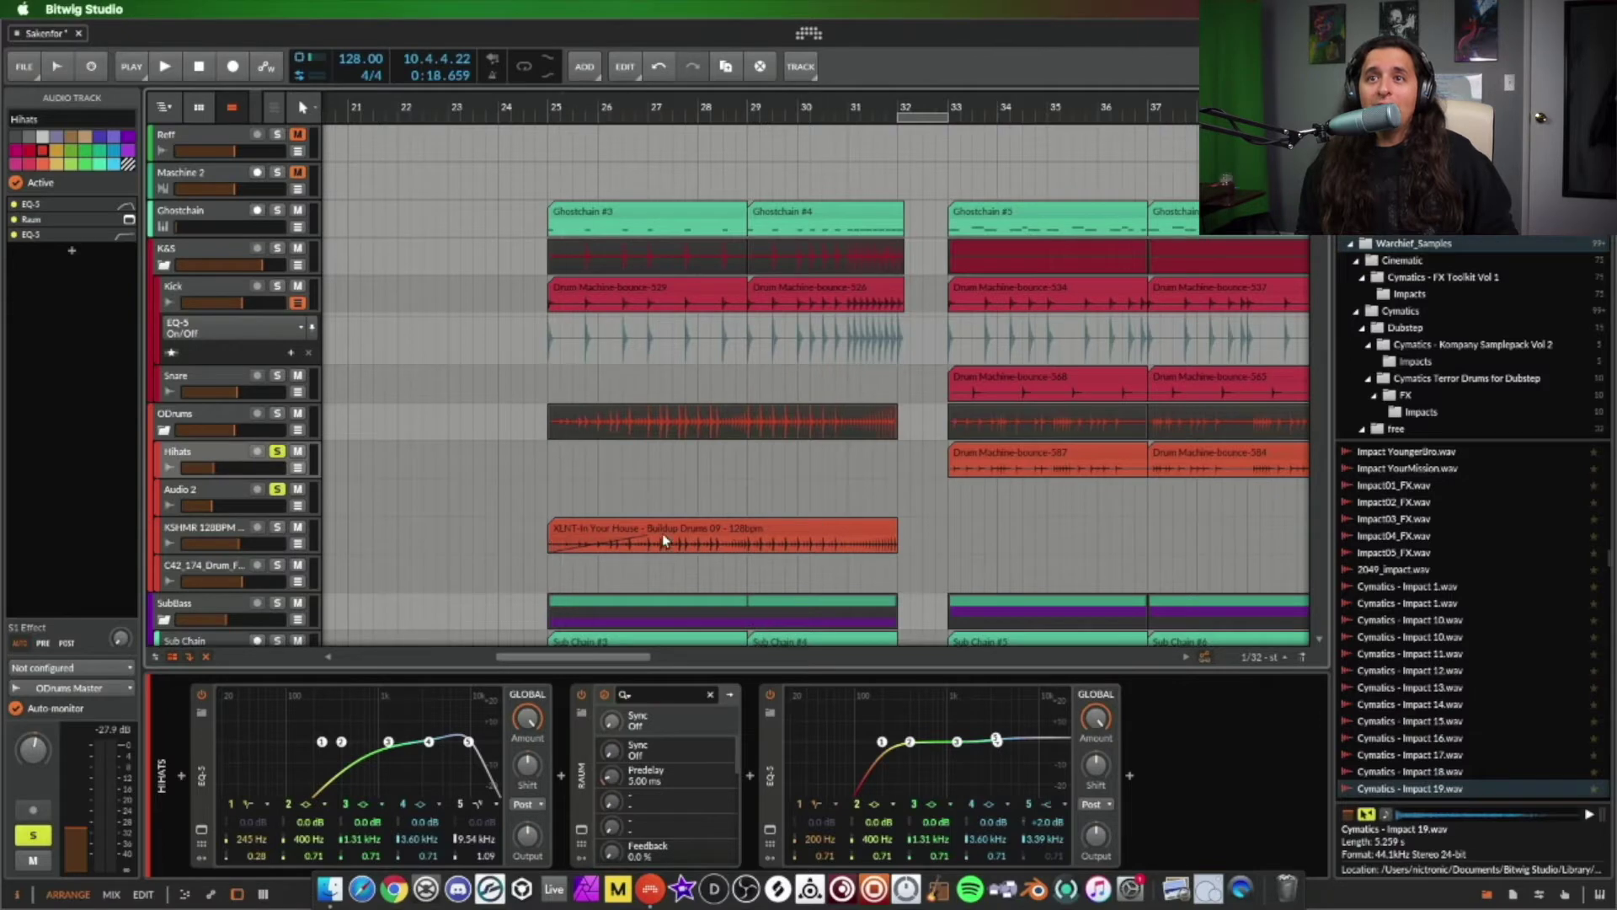
left_click(721, 548)
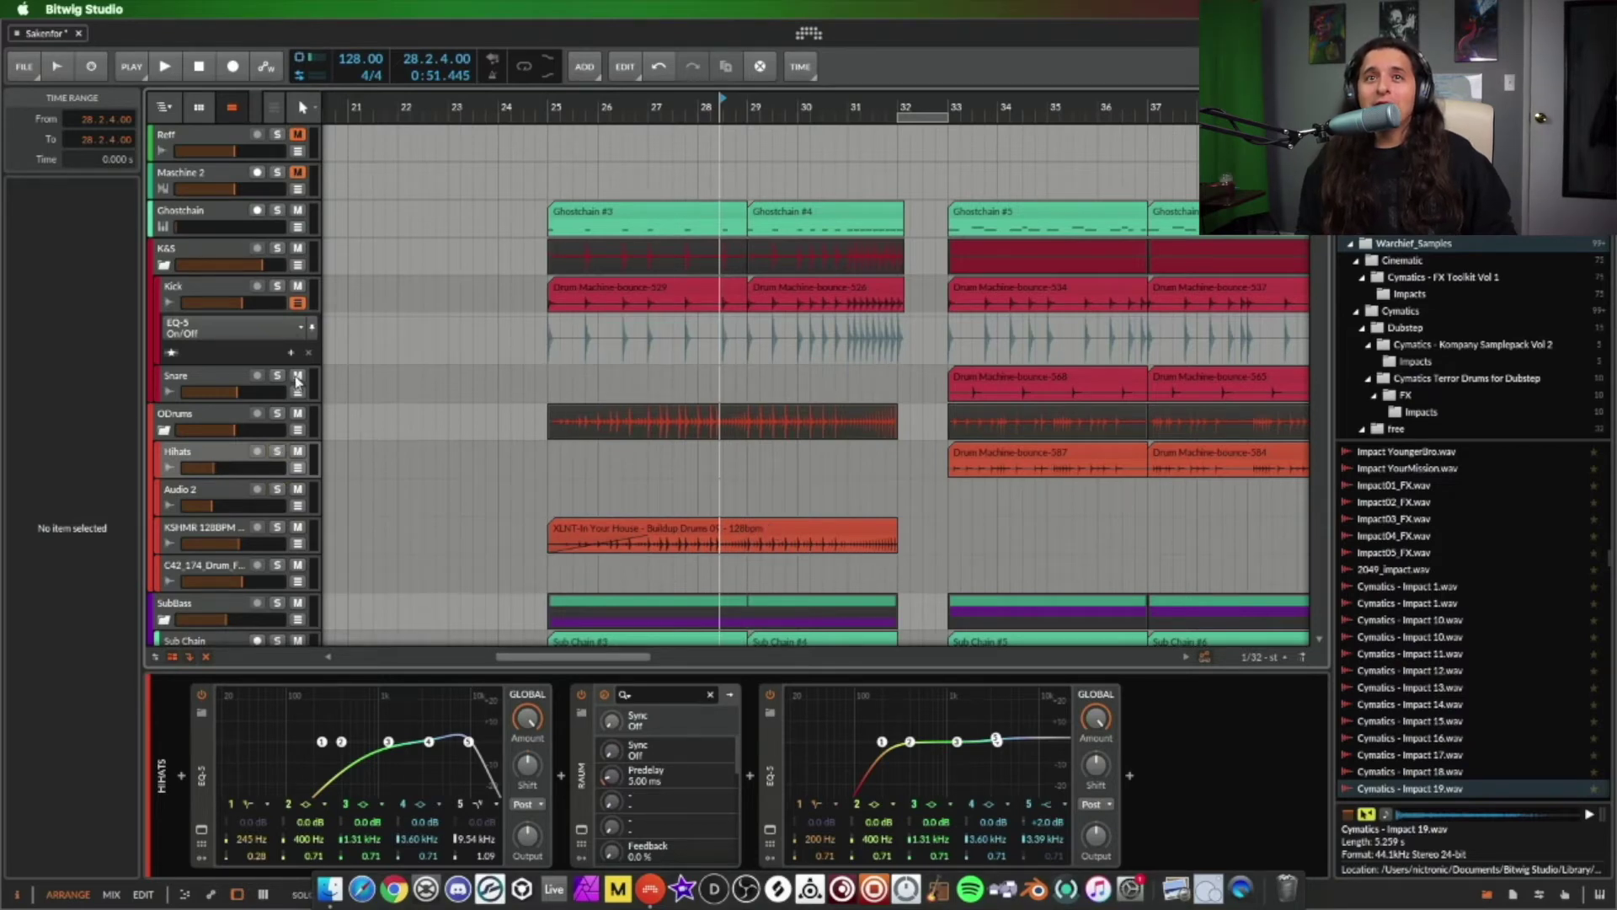
scroll(270, 288, "down", 2)
left_click(278, 454)
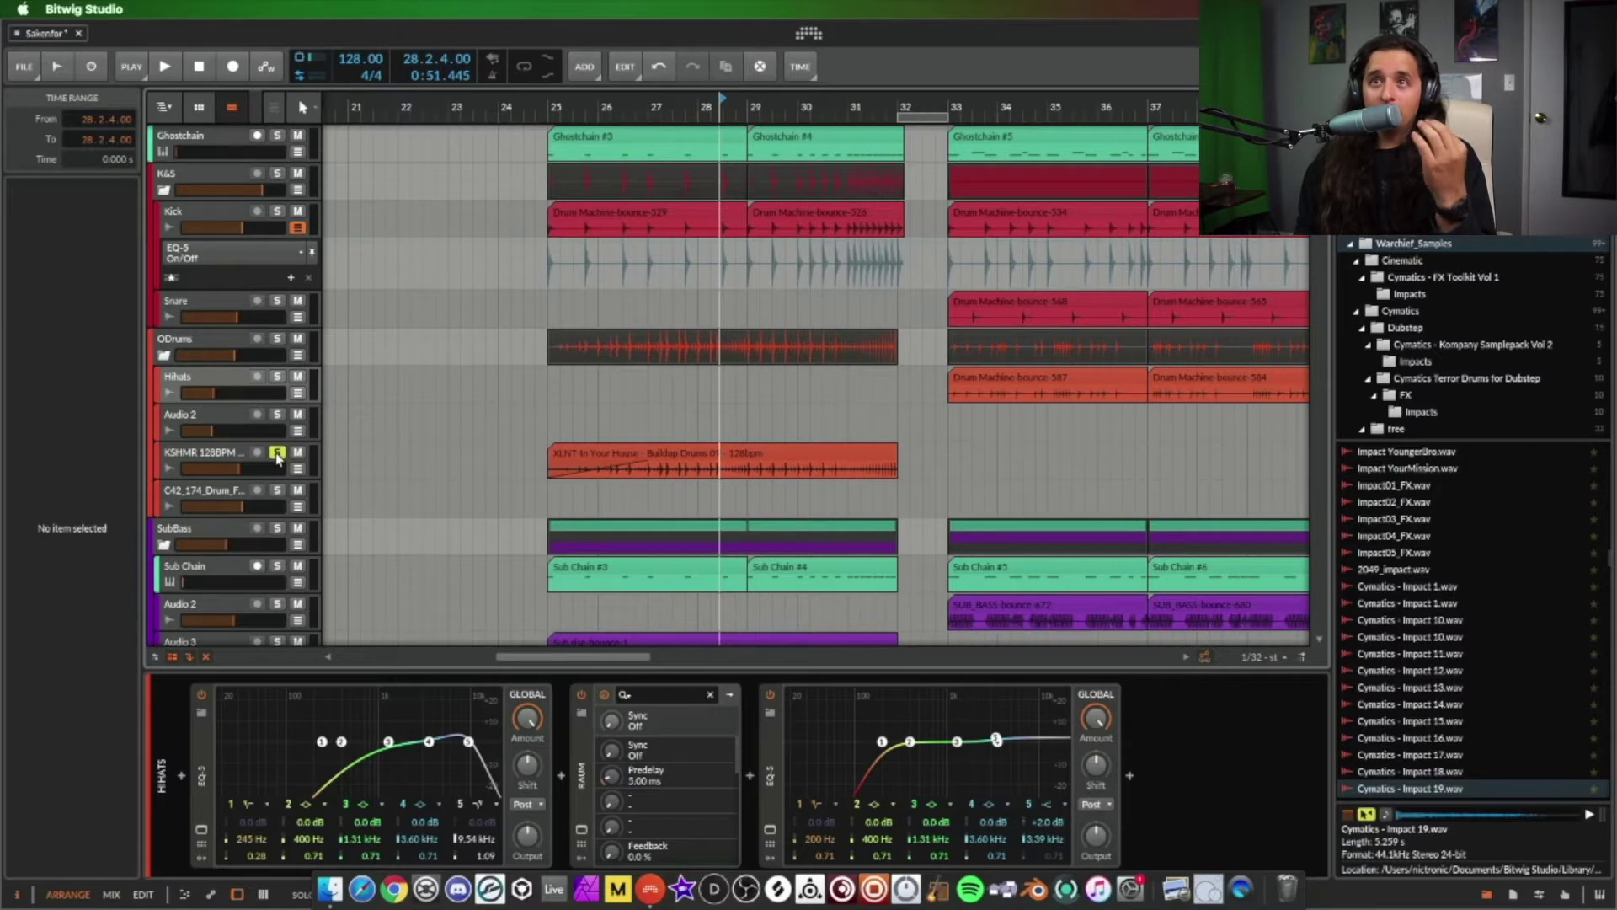
scroll(441, 448, "up", 2)
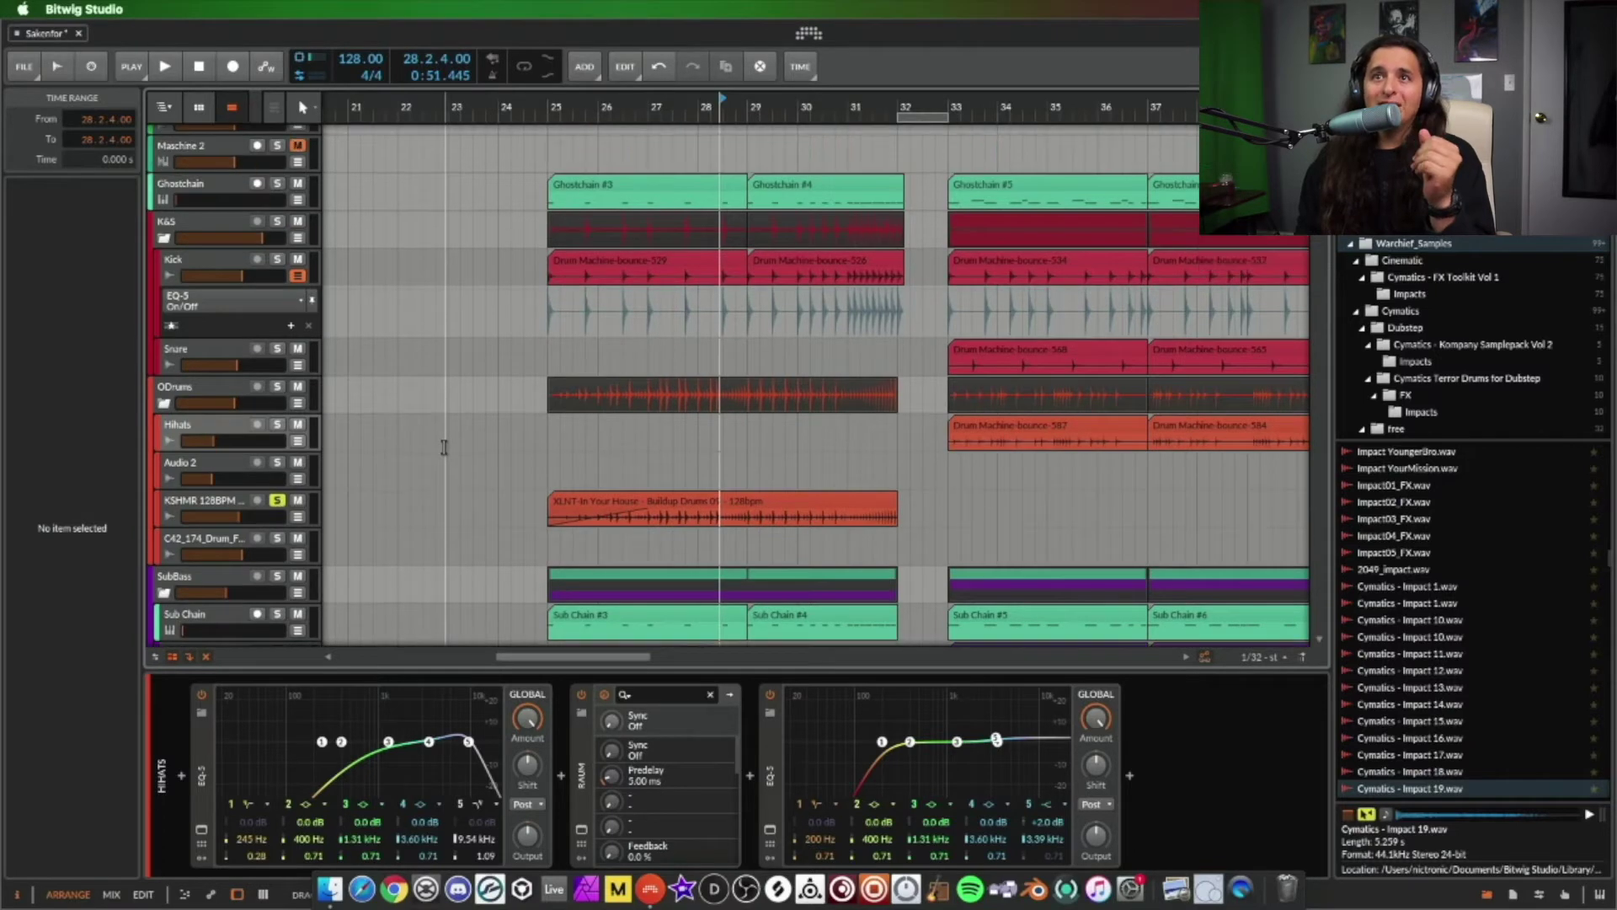
left_click(225, 508)
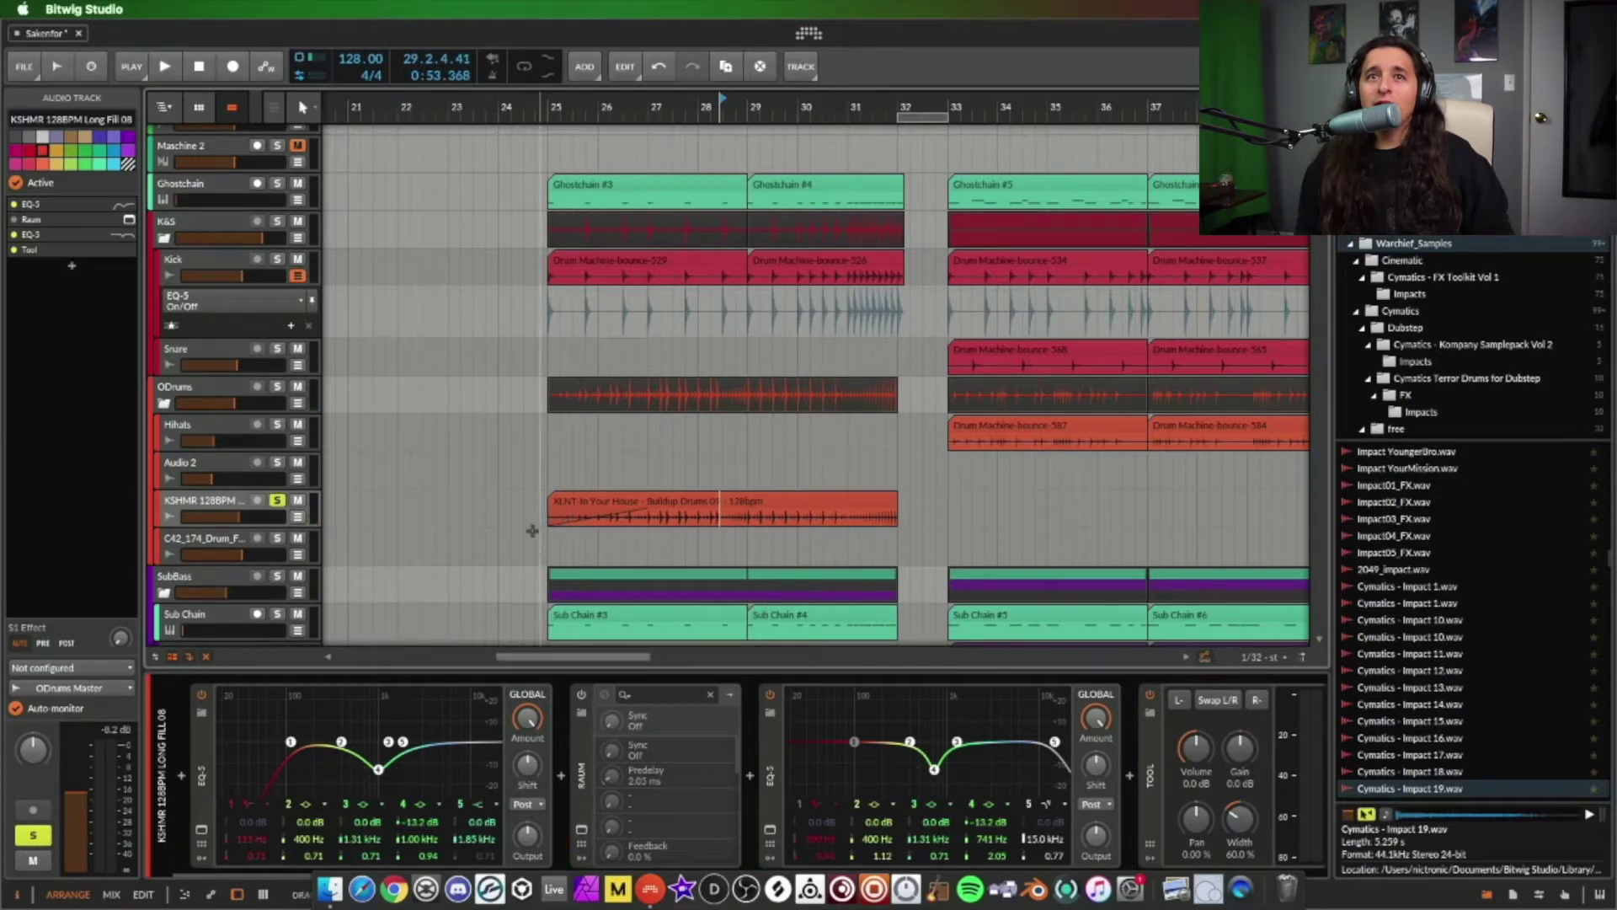
- Audition the buildup drums together with the soloed Kick track from just before bar 25
left_click(541, 369)
key("space")
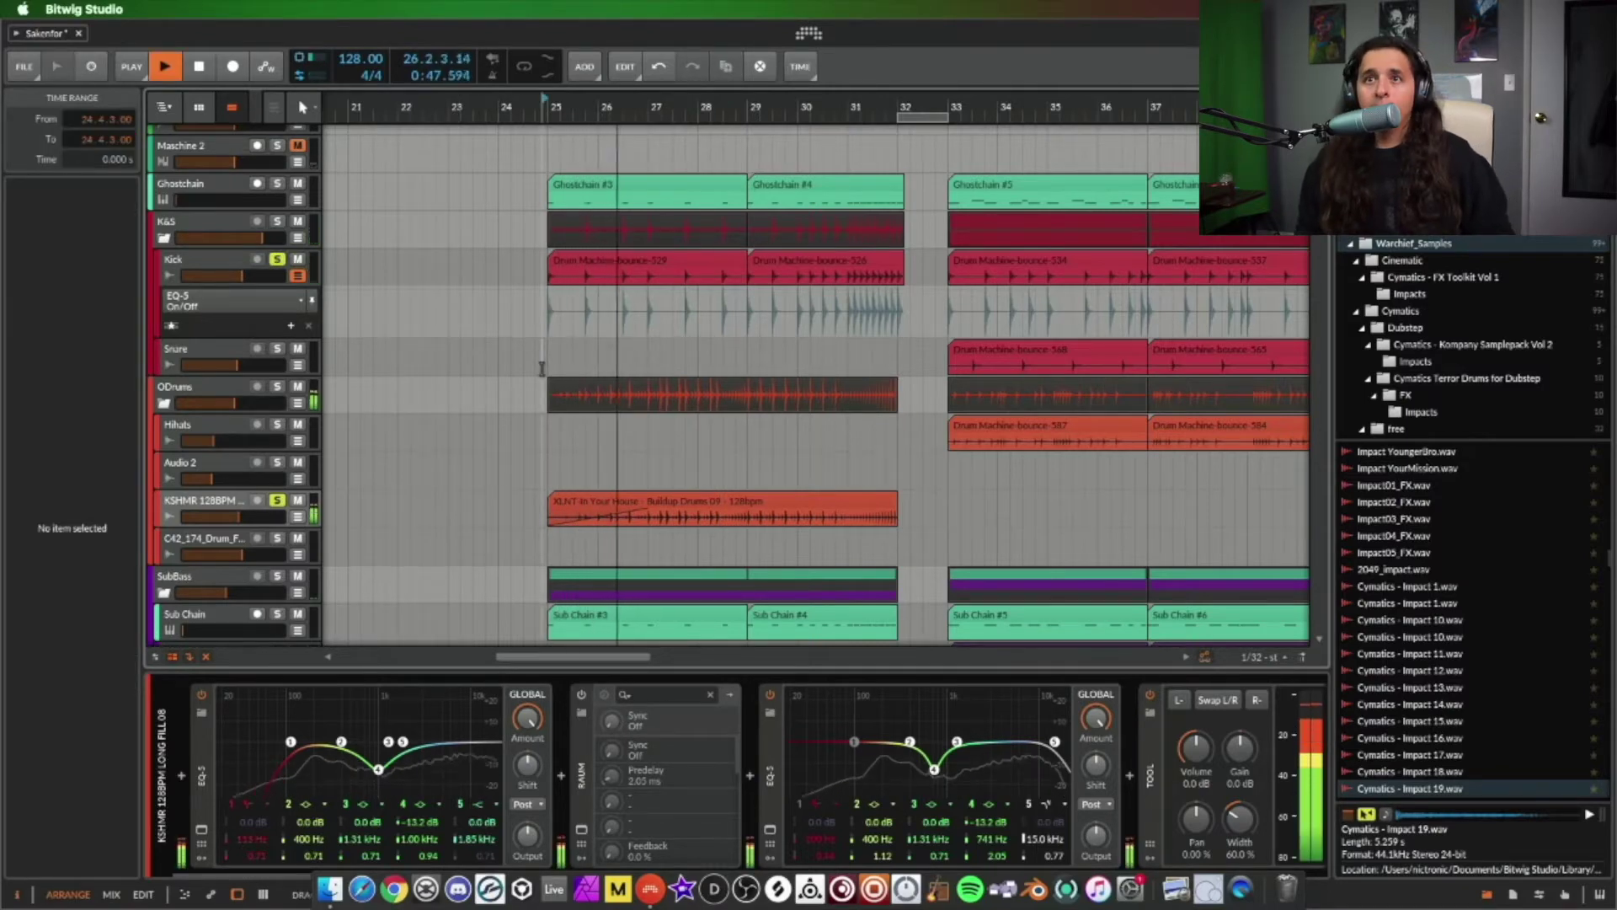
key("space")
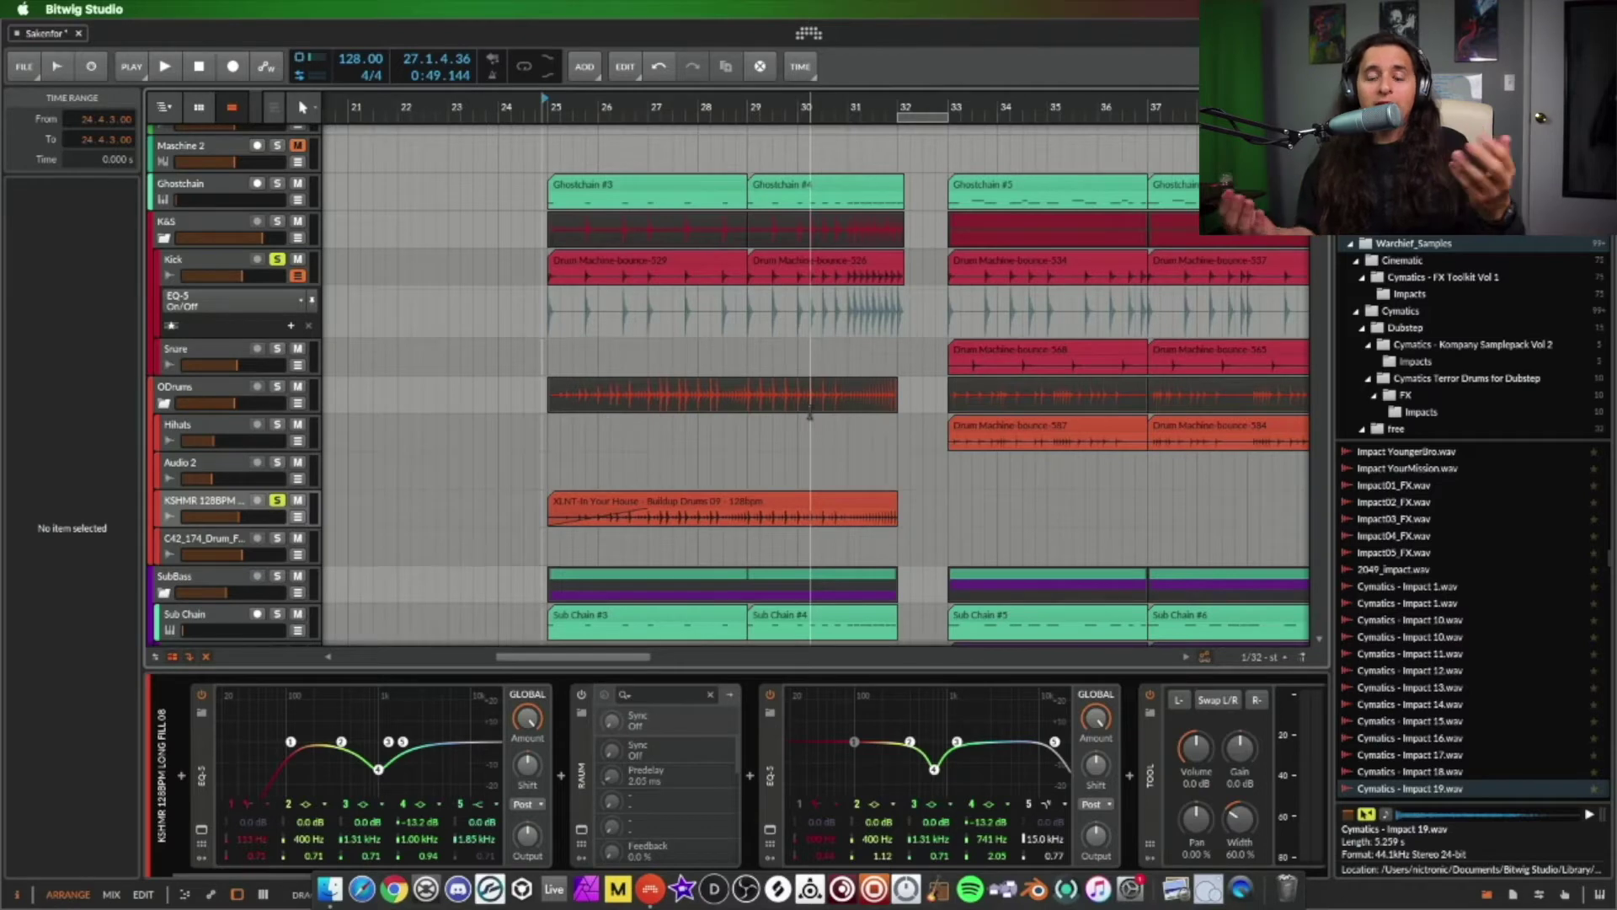
- Audition the Mid group on its own in solo from bar 25
scroll(810, 413, "down", 10)
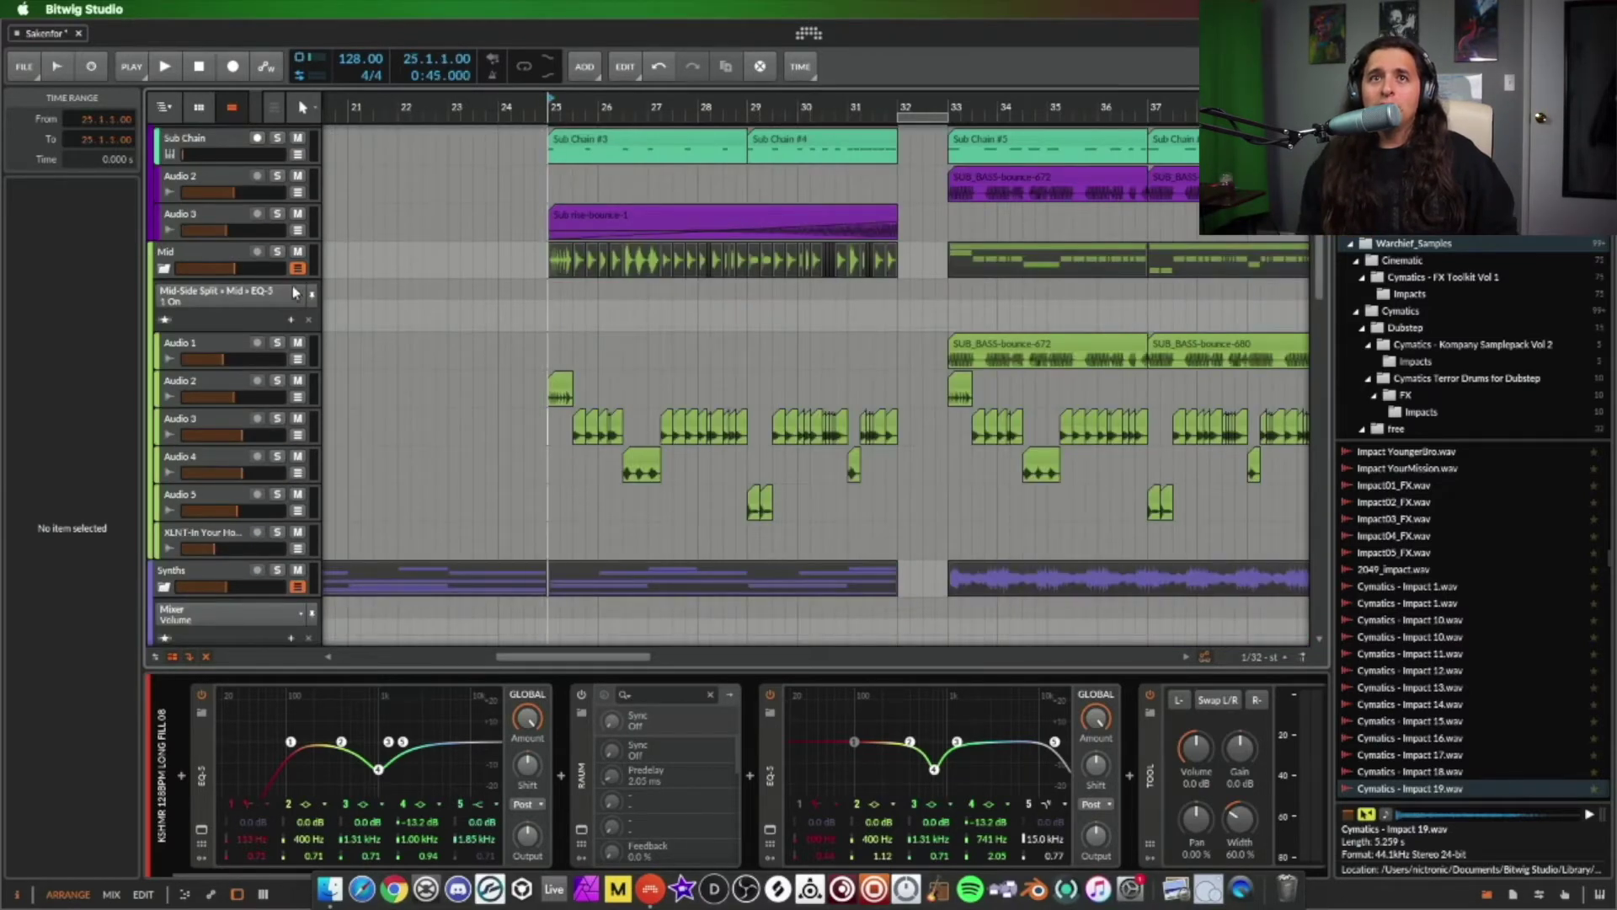
scroll(283, 257, "up", 10)
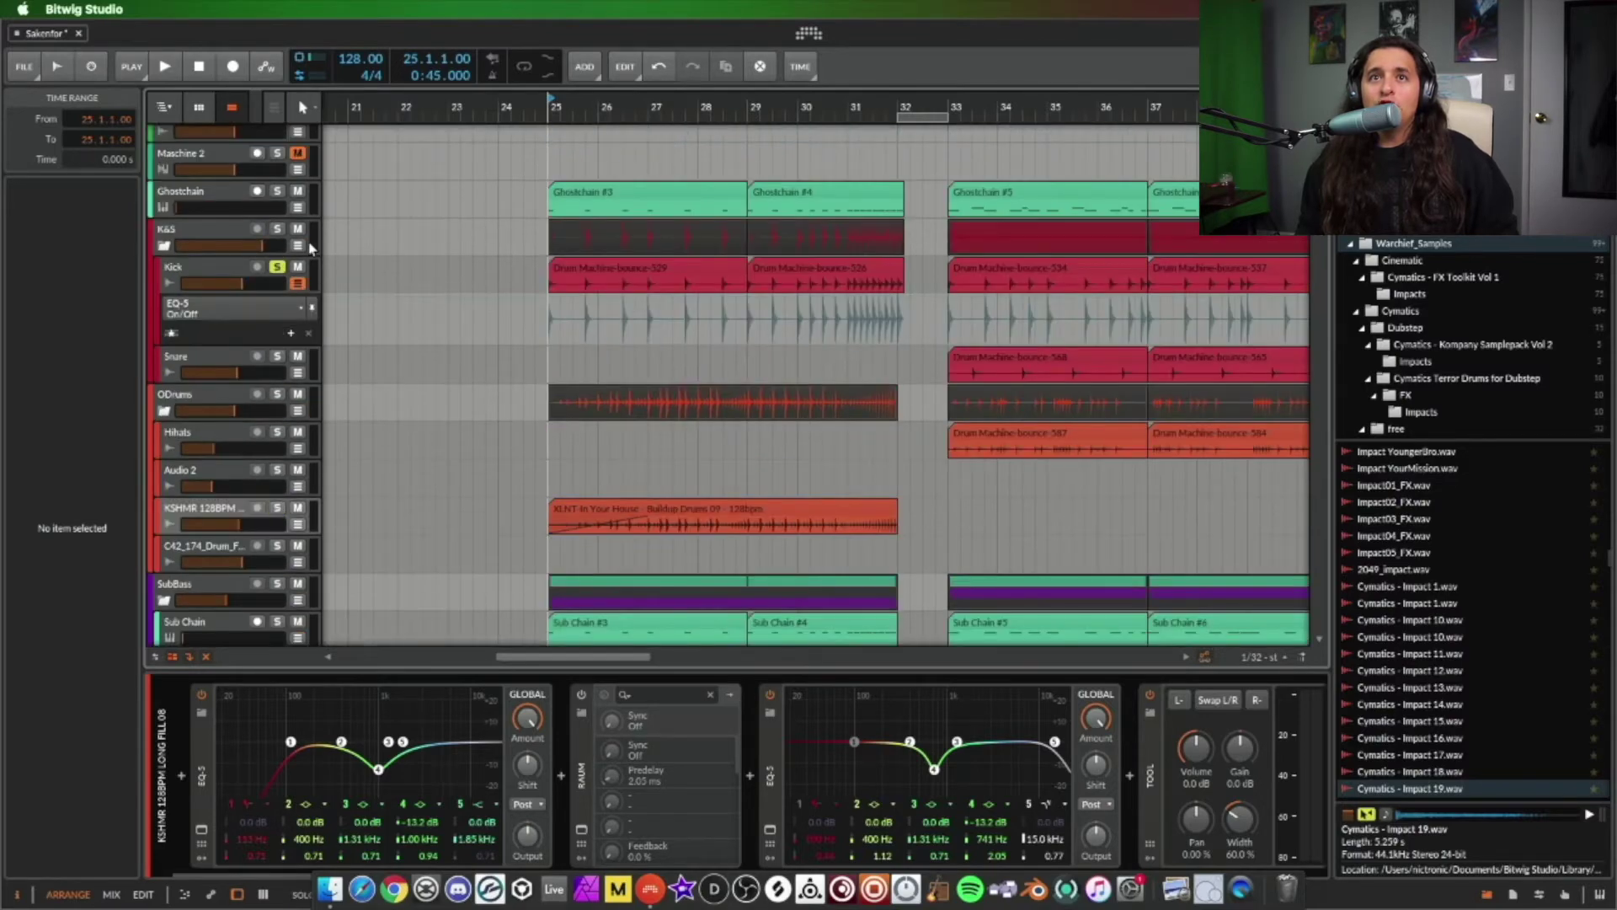
scroll(542, 354, "down", 10)
key("space")
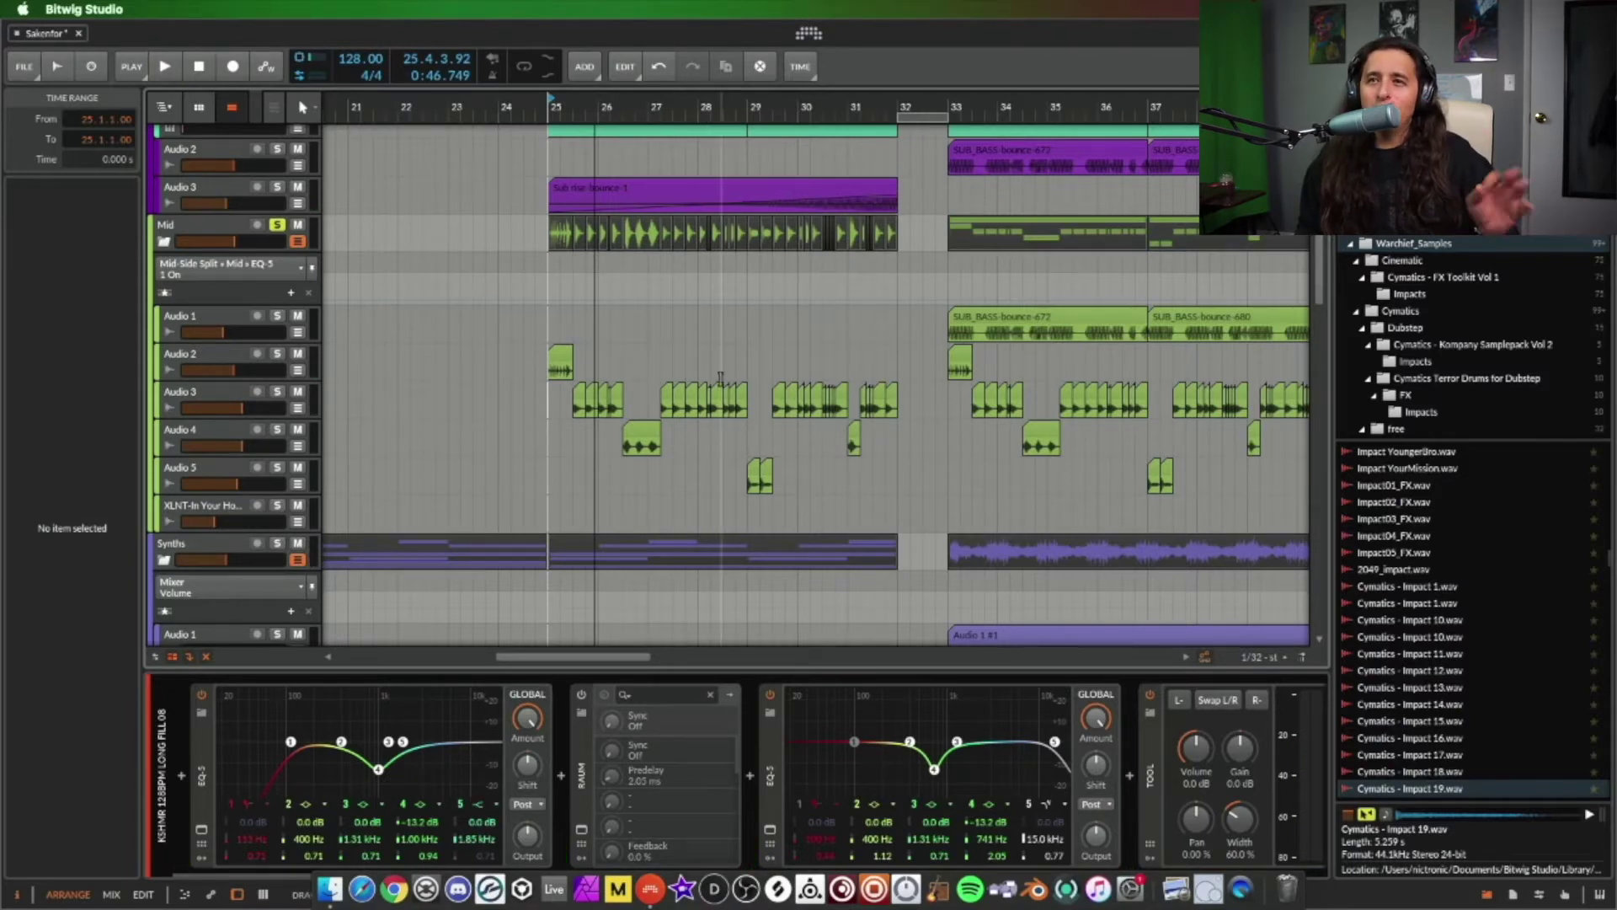
- Solo the Synths group and audition it from bar 1
scroll(768, 384, "right", 3)
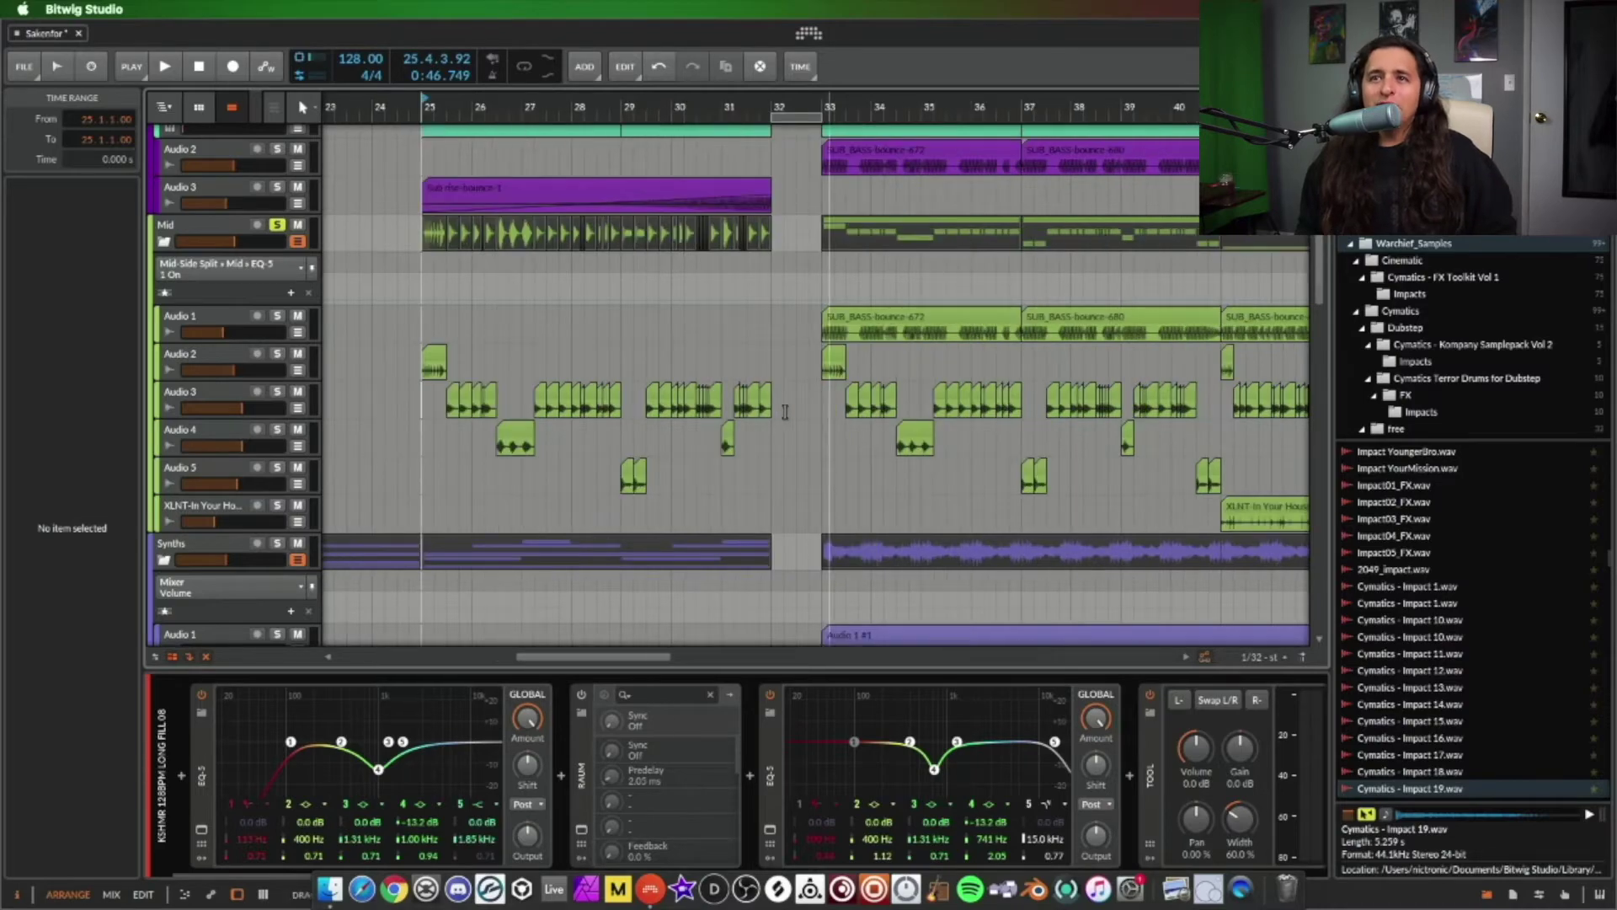
scroll(787, 409, "down", 8)
scroll(792, 403, "left", 15)
scroll(811, 405, "up", 3)
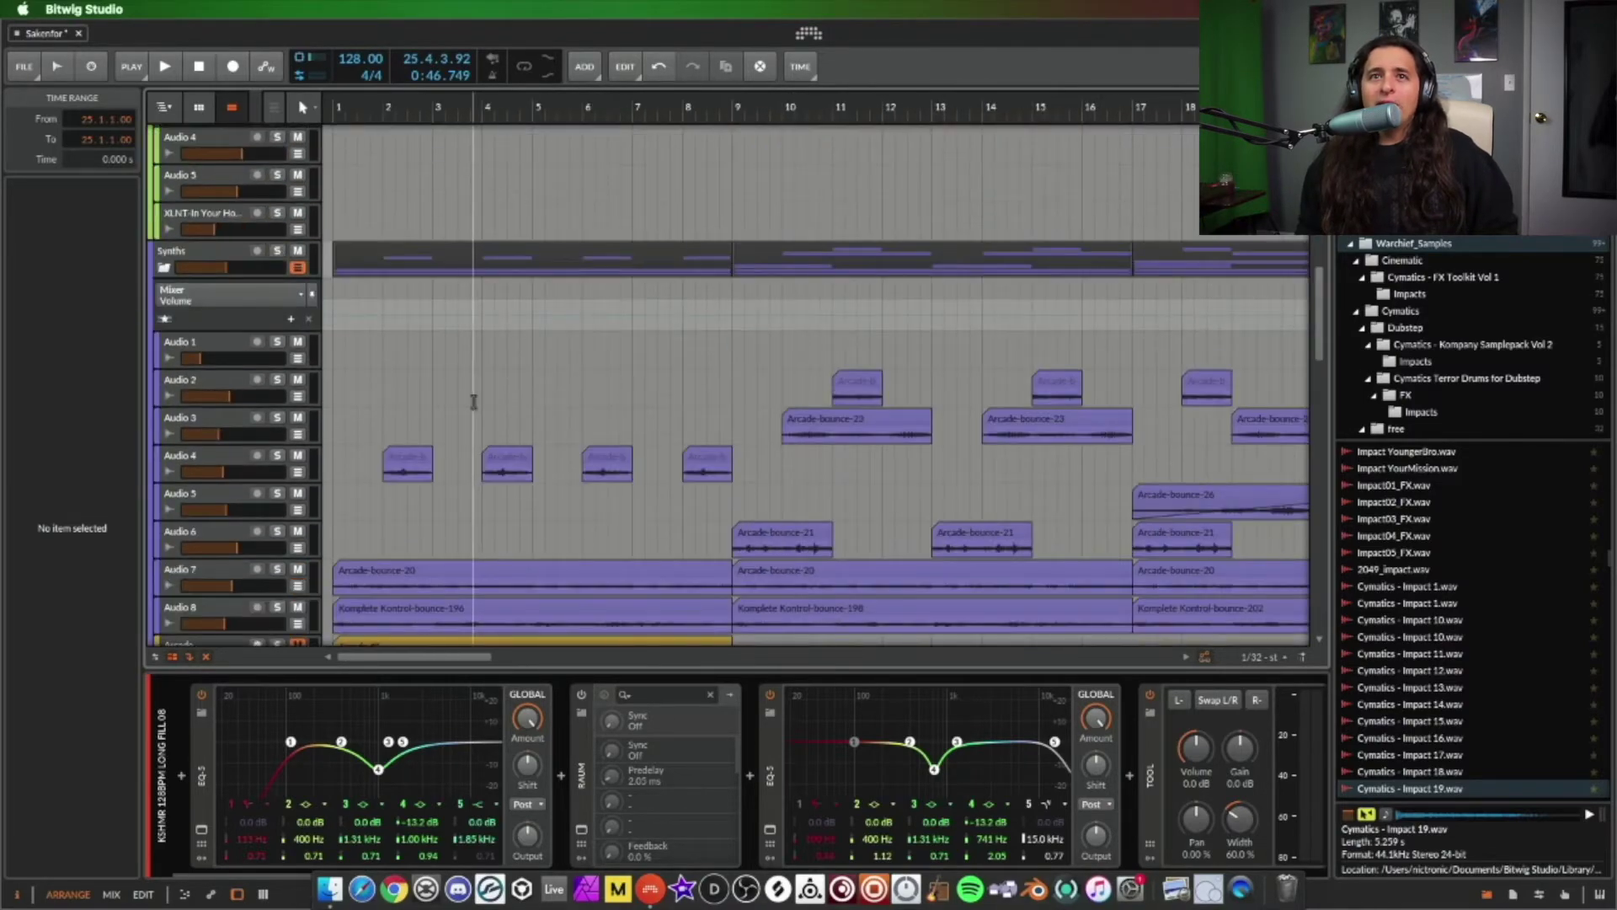
scroll(277, 254, "up", 10)
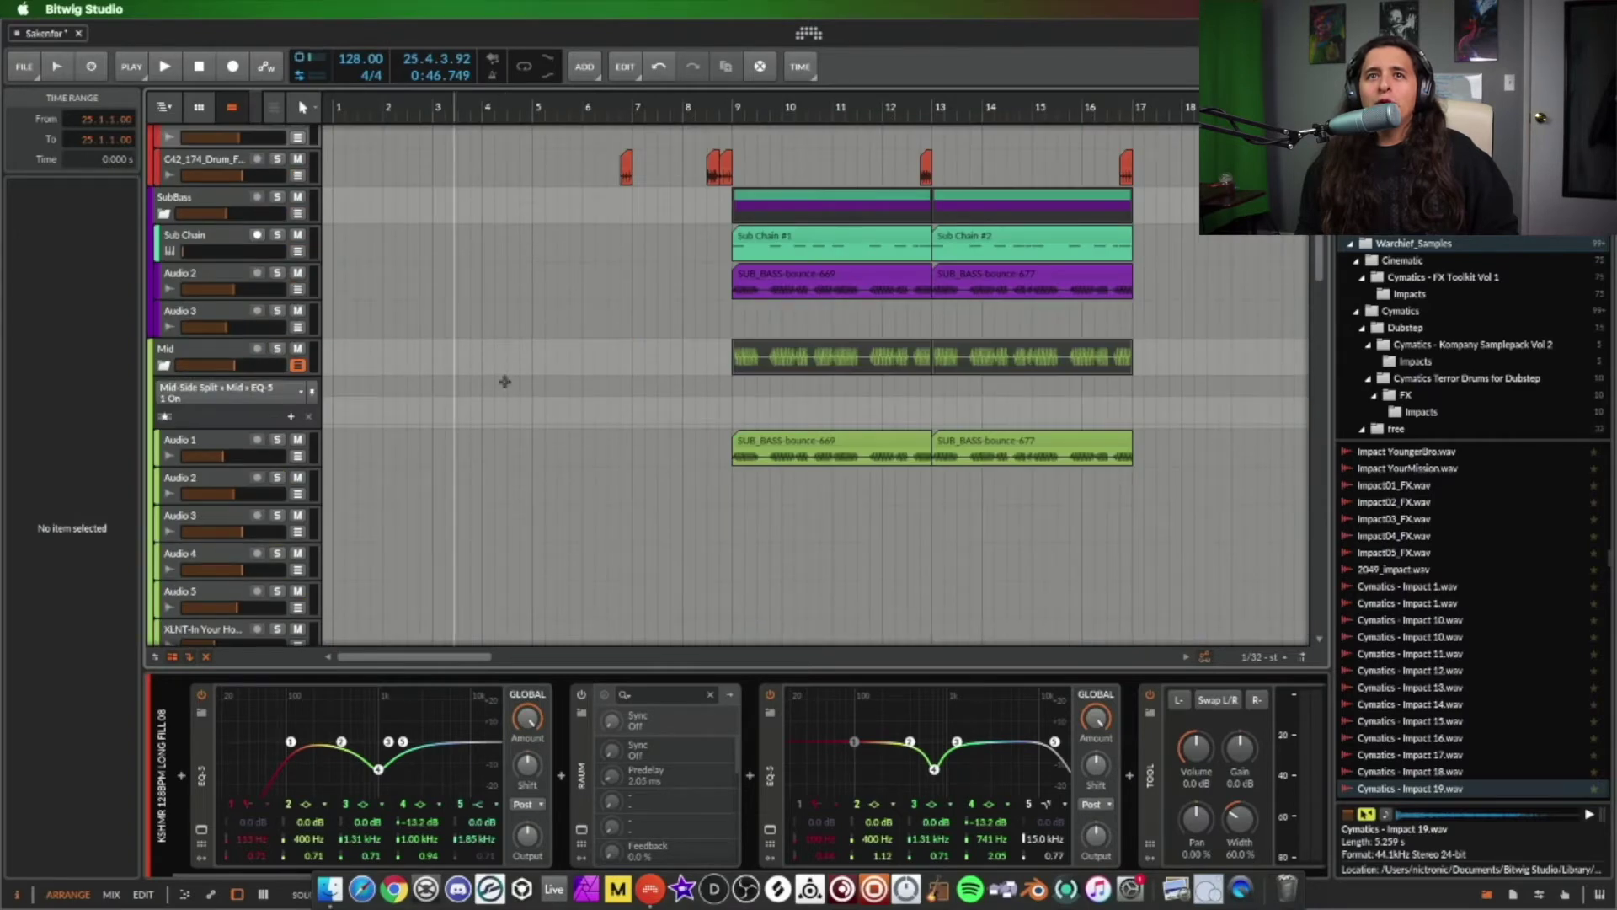
scroll(504, 382, "down", 10)
left_click(335, 453)
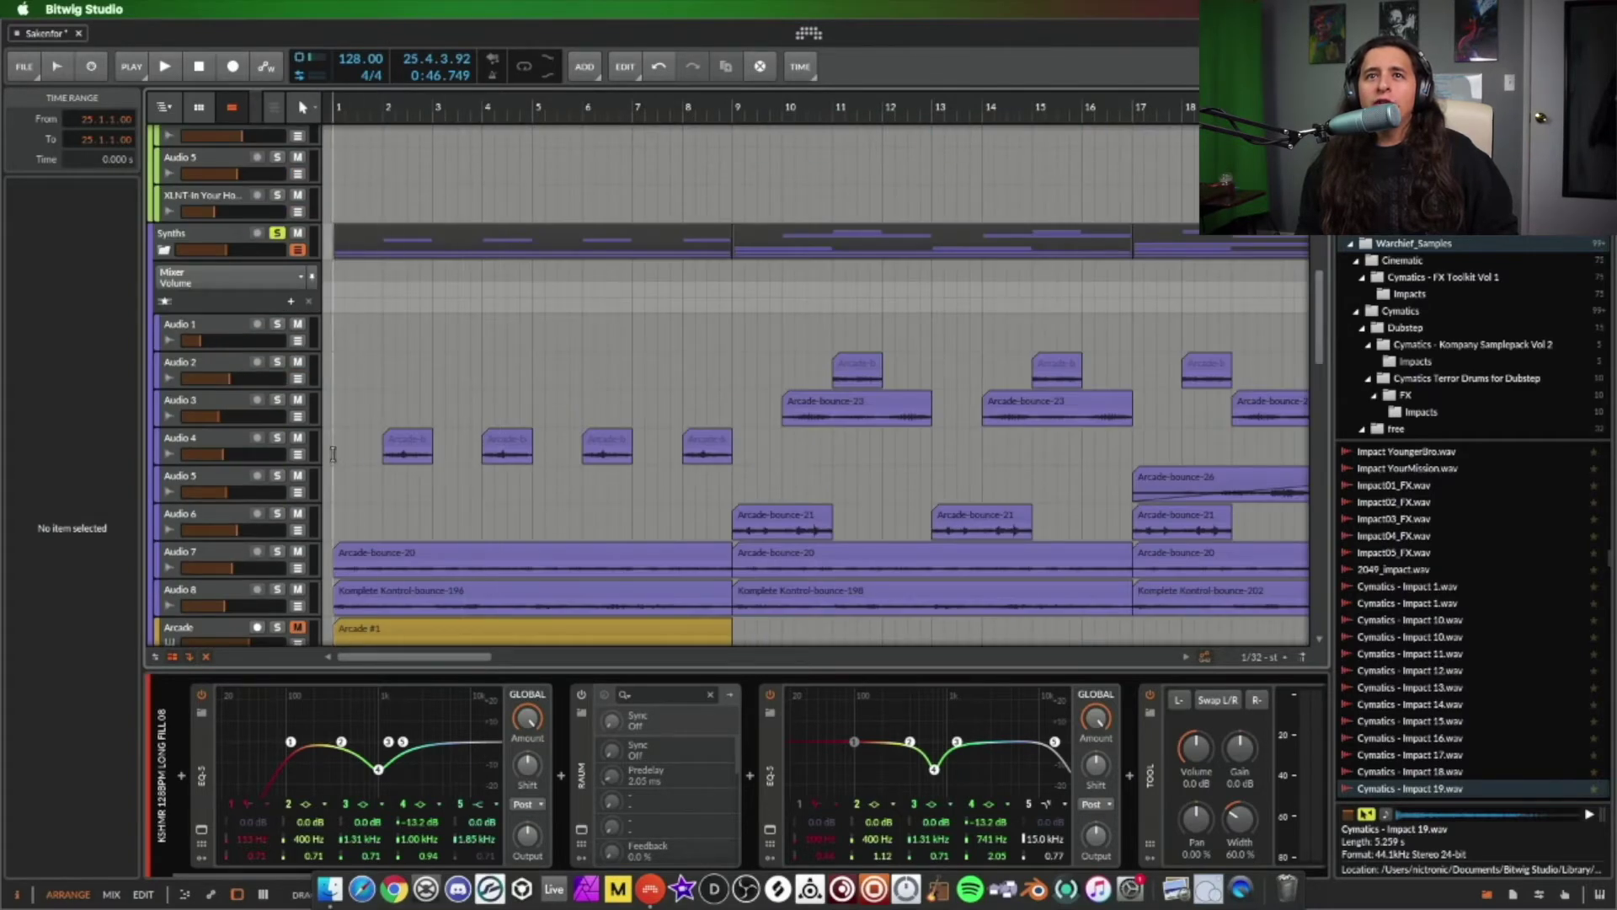
key("space")
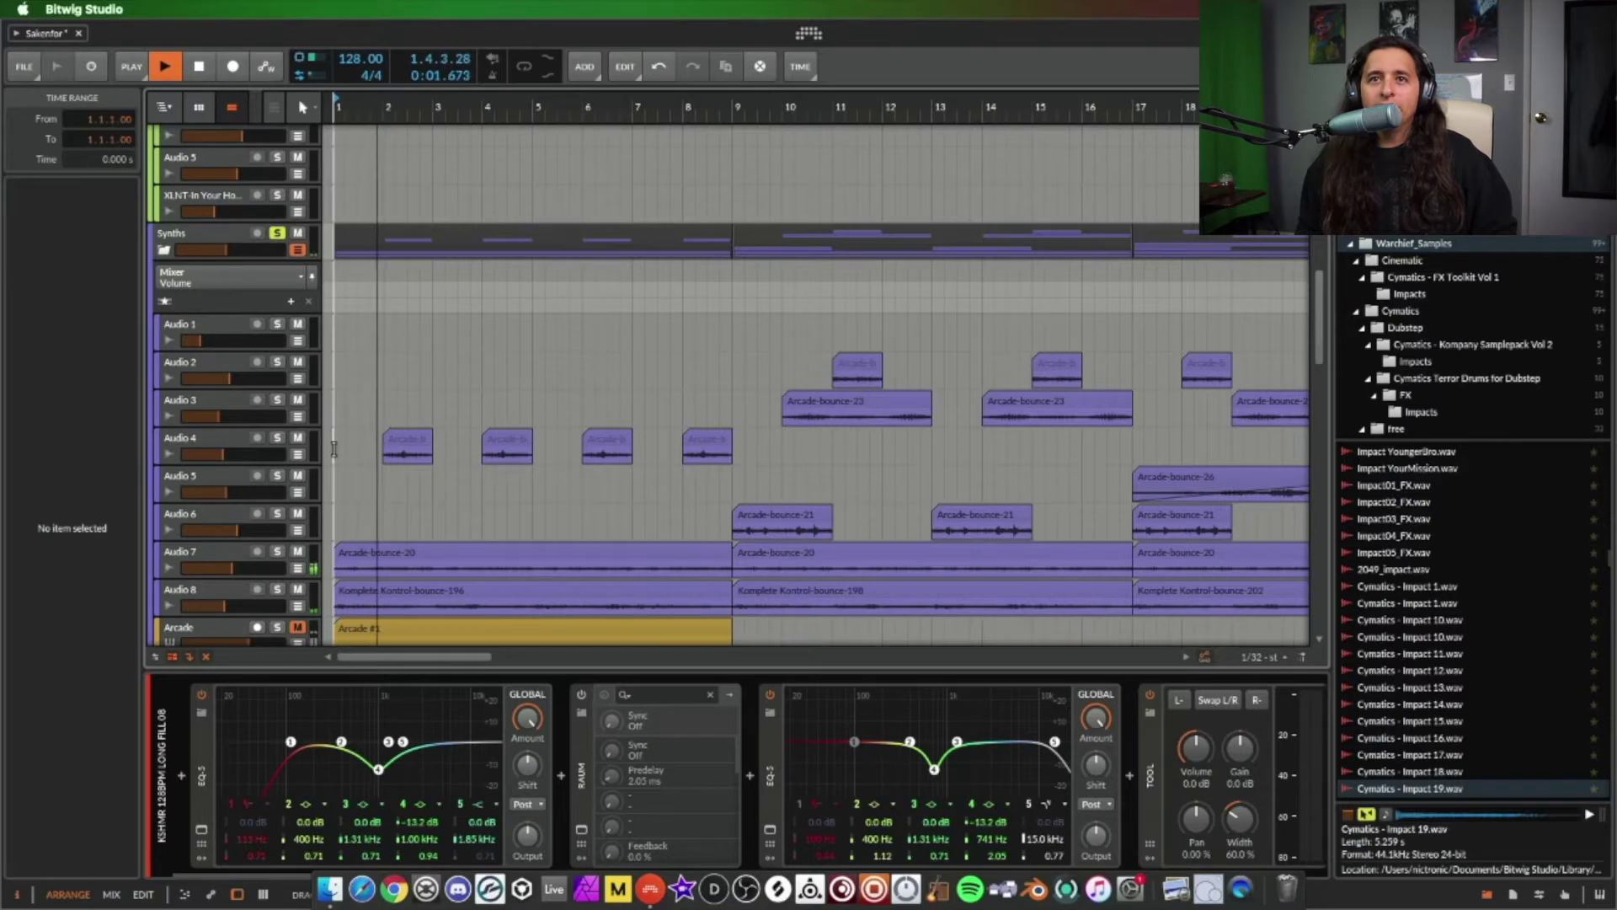
- Audition the Komplete Kontrol bounce on Audio 8 in solo from bar 1 and inspect its source instrument track in the Project MIDI group
scroll(390, 415, "down", 7)
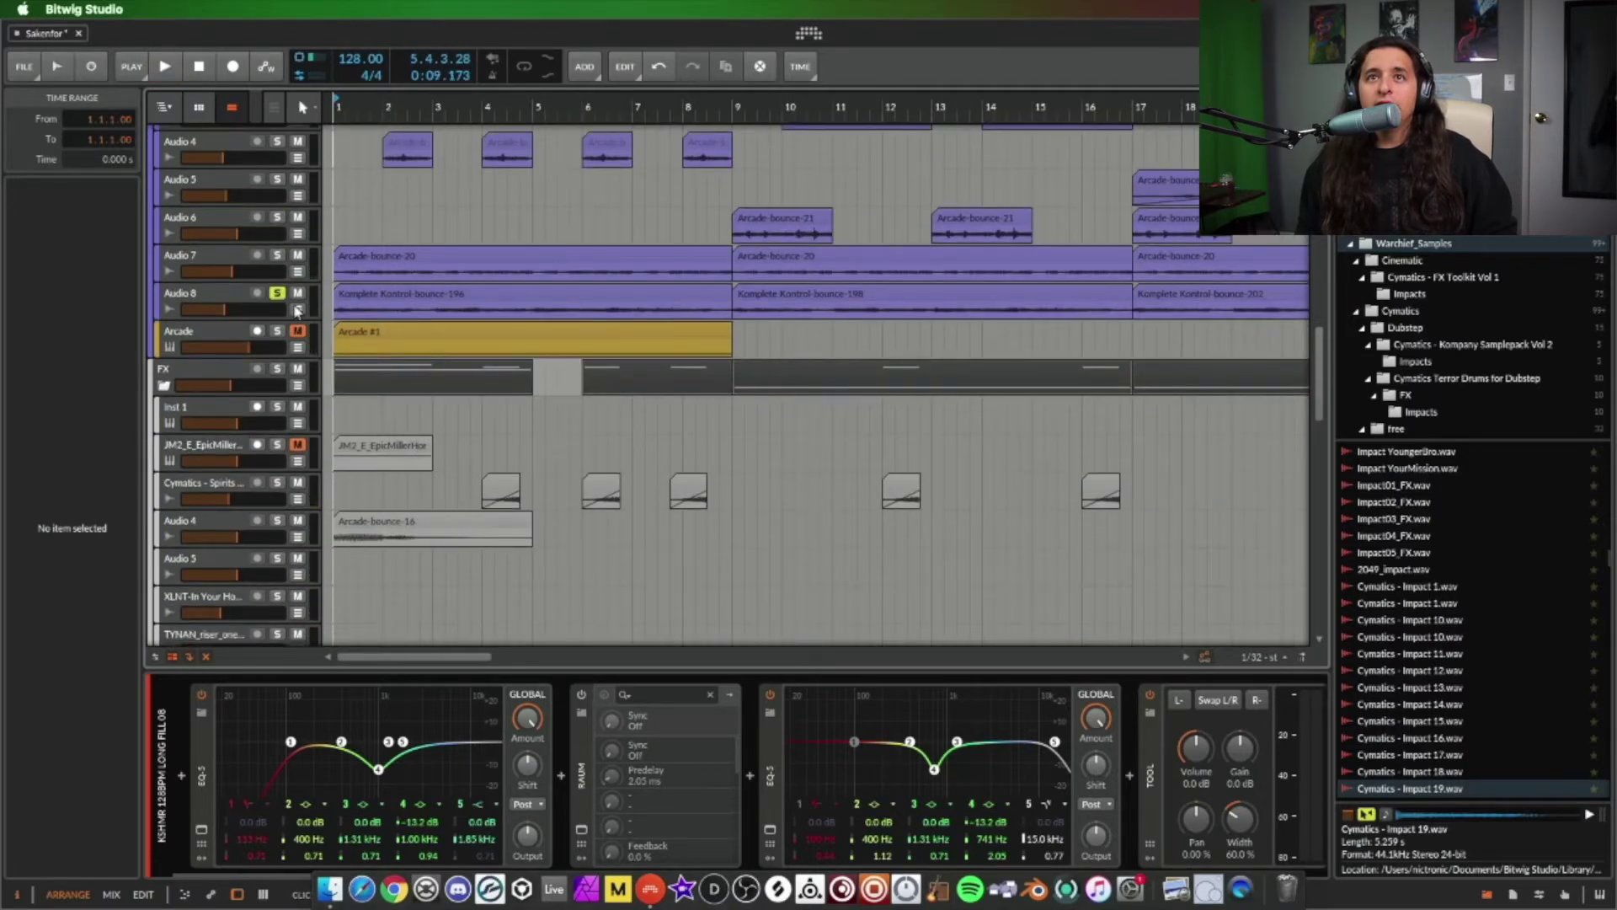
key("space")
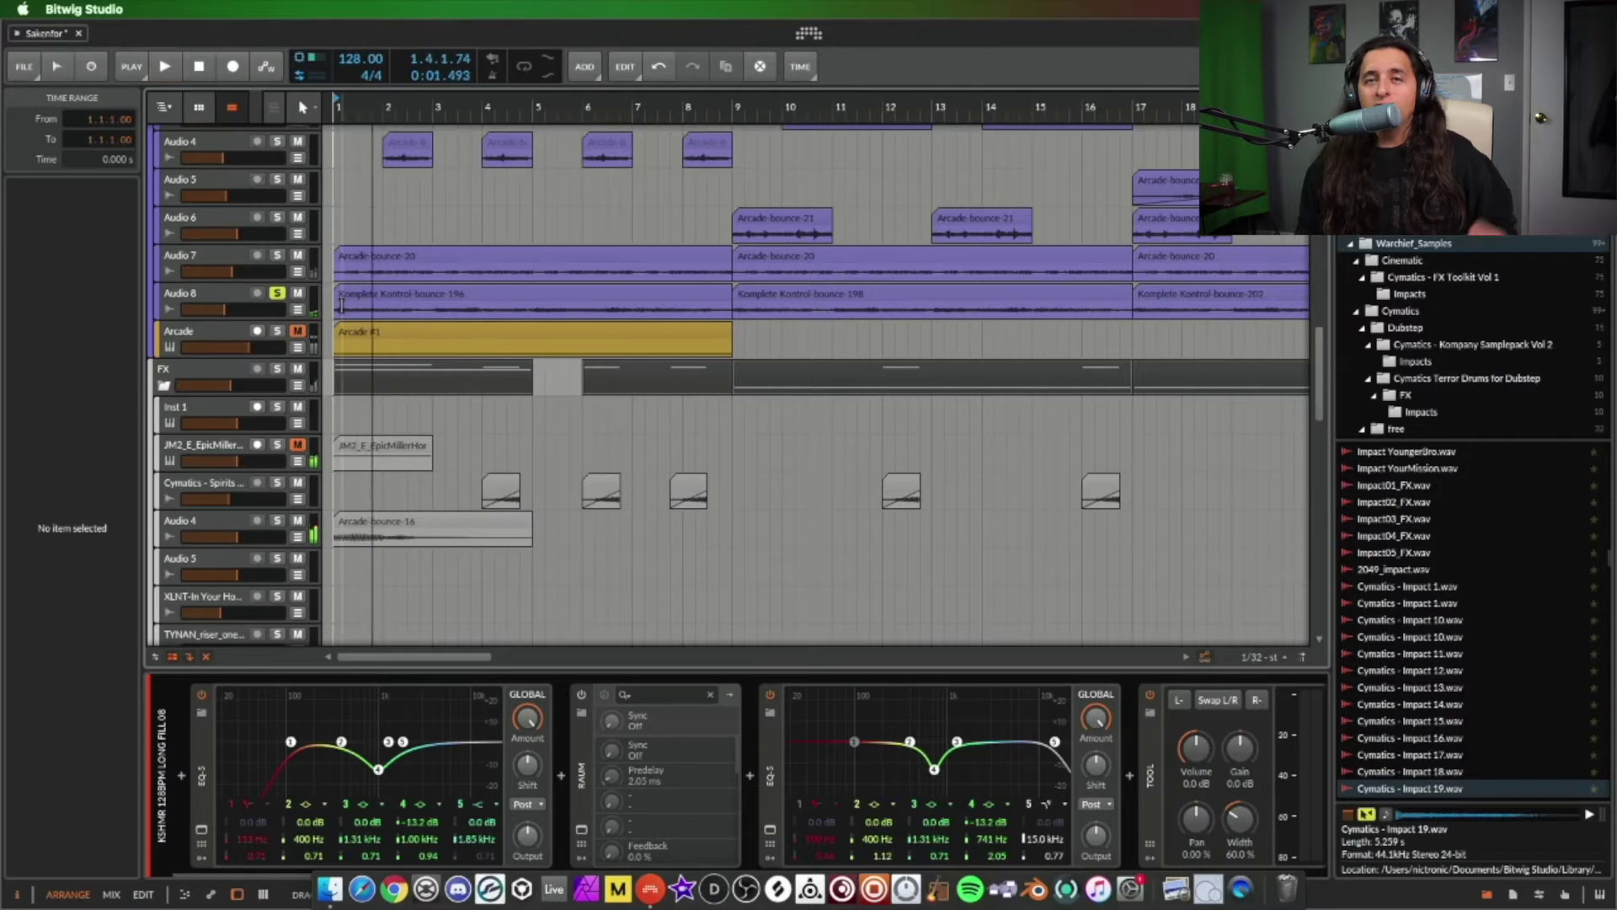
left_click(234, 295)
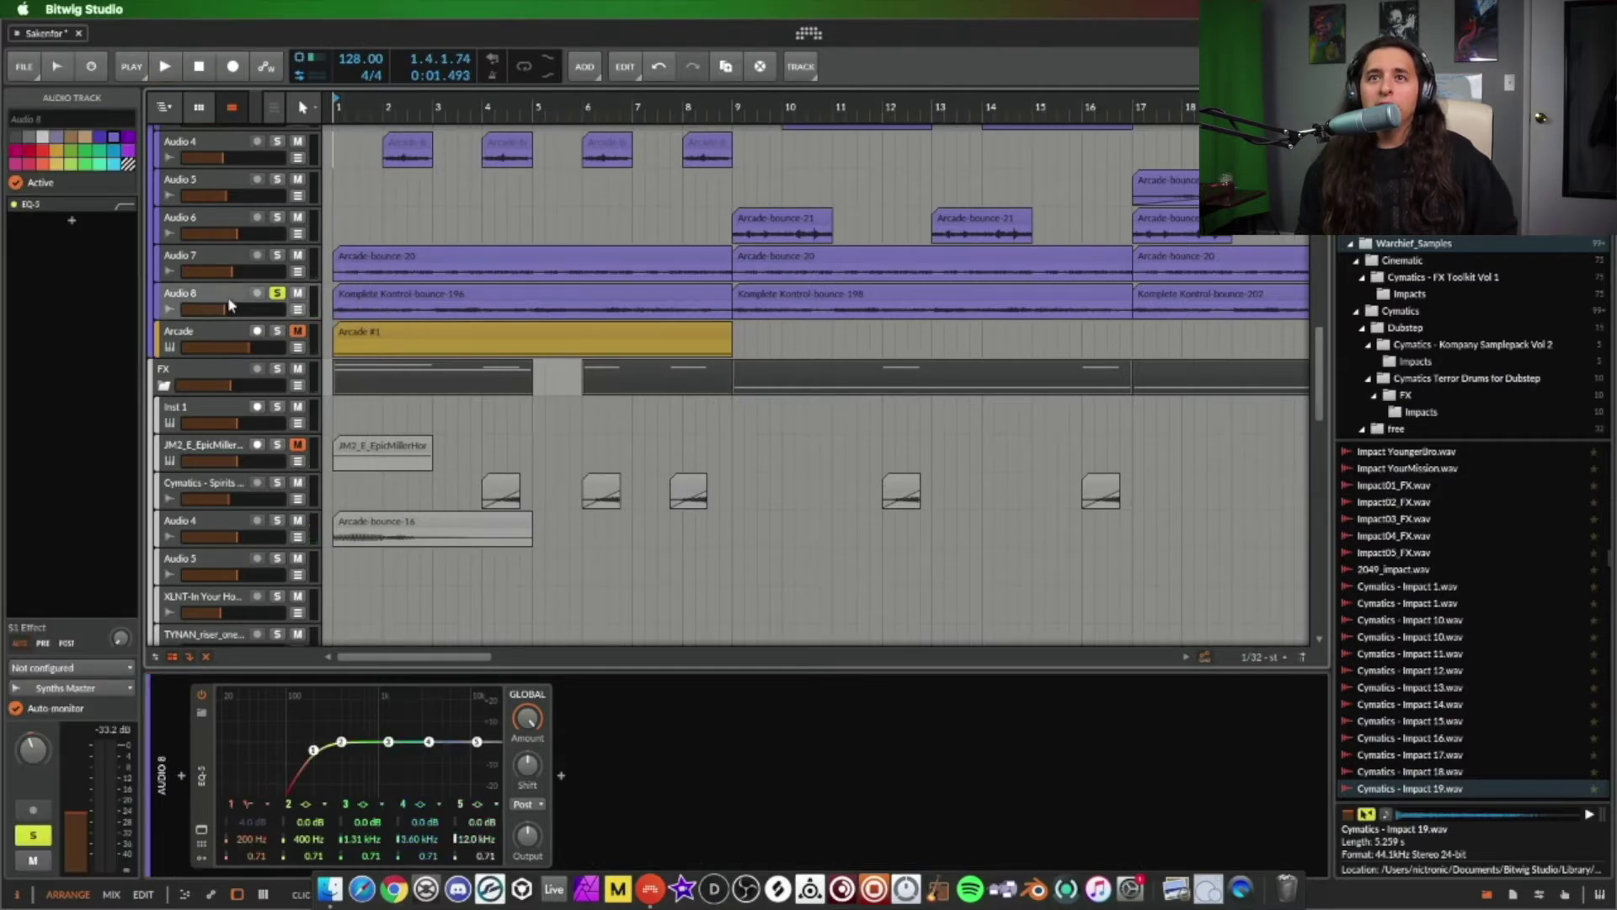
scroll(421, 421, "down", 10)
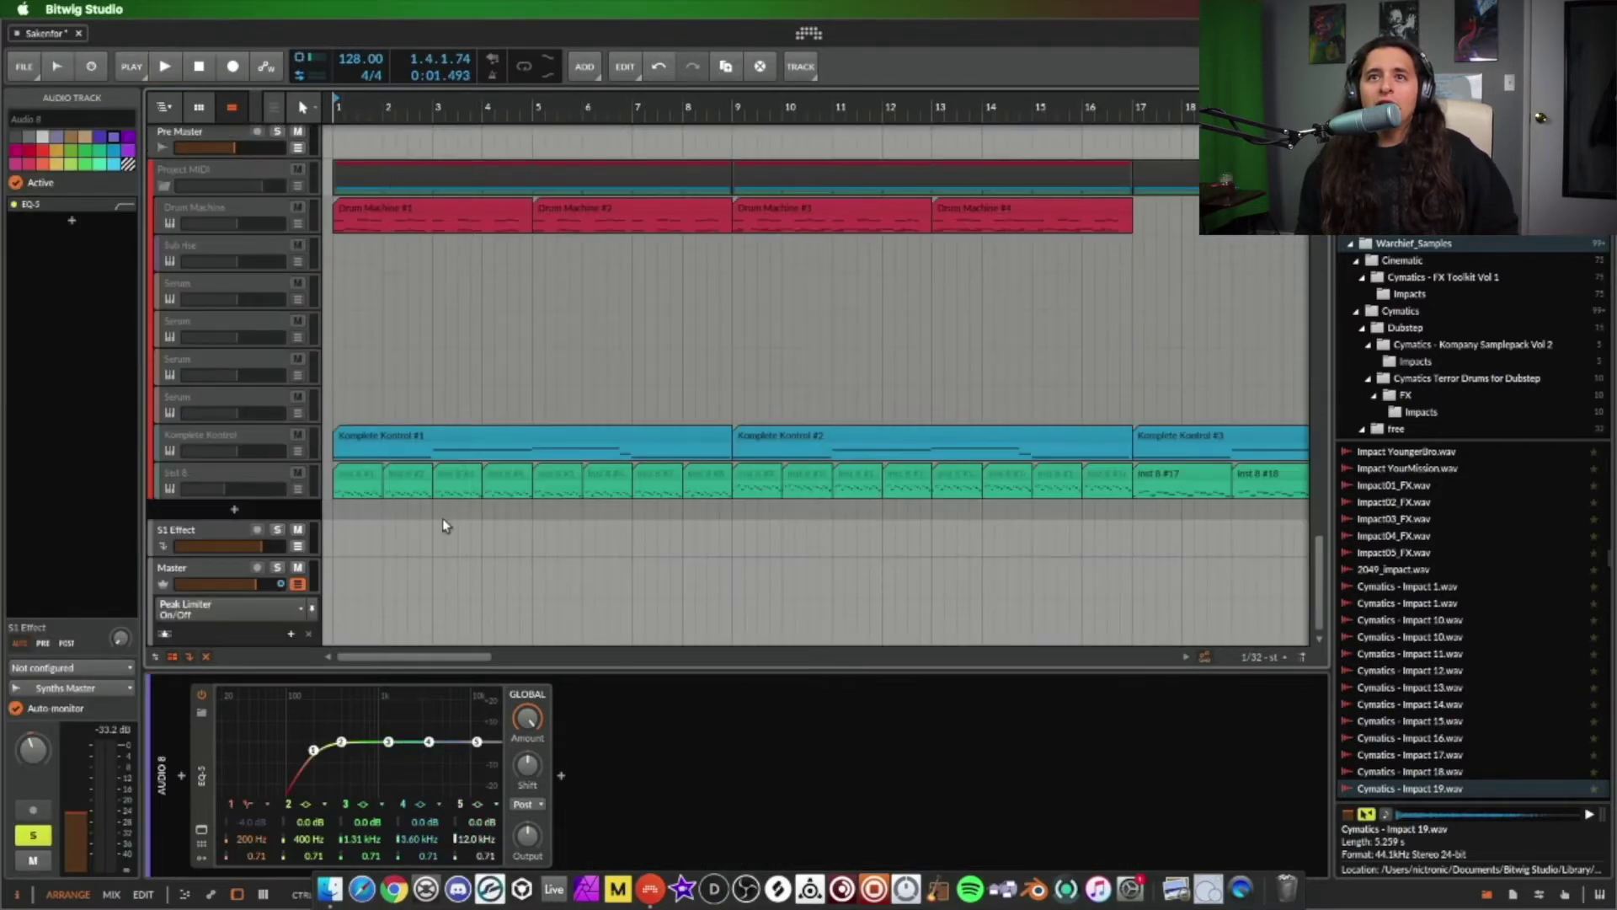
left_click(225, 444)
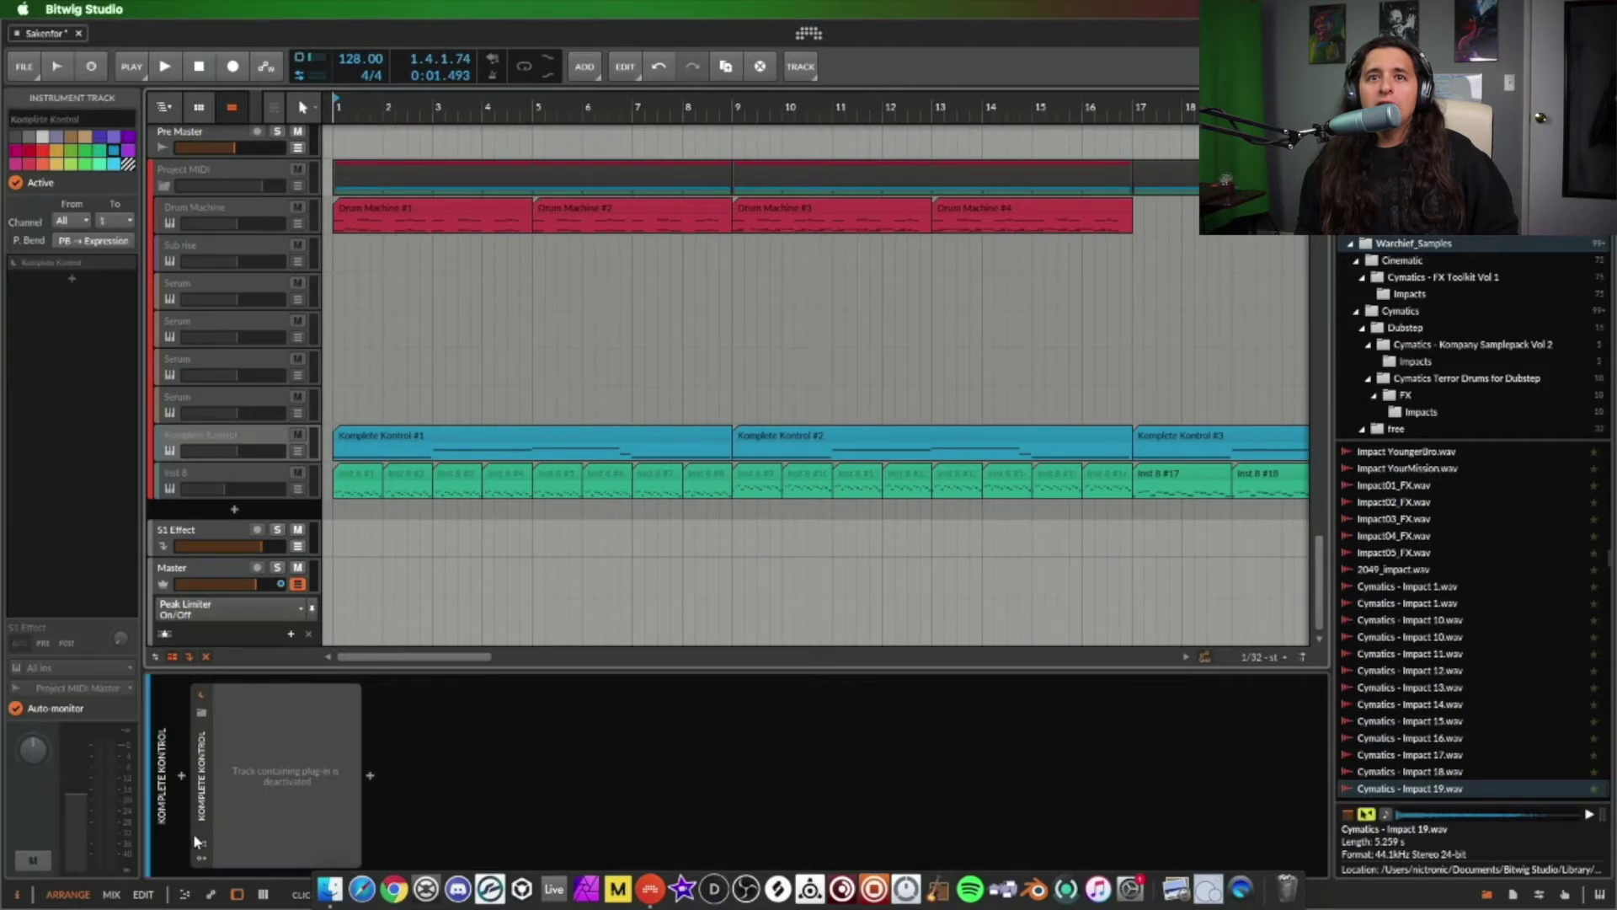
- Examine how the FX, Synths and Mid clips are laid out across the arrangement, from the intro through the section after bar 49
scroll(632, 401, "up", 10)
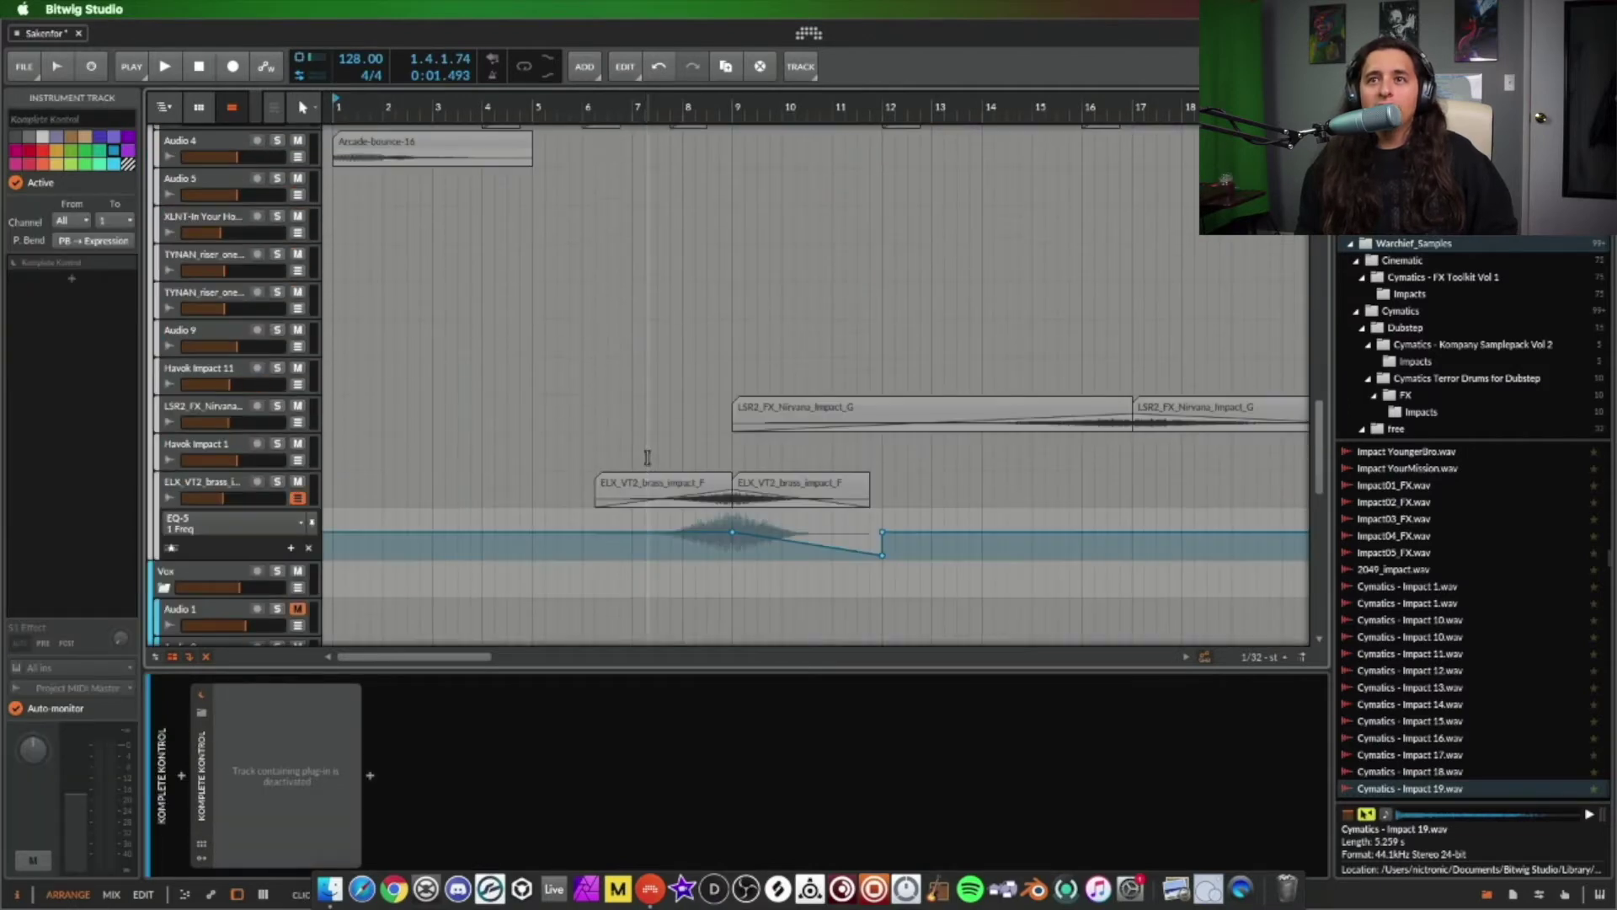
scroll(815, 388, "down", 5)
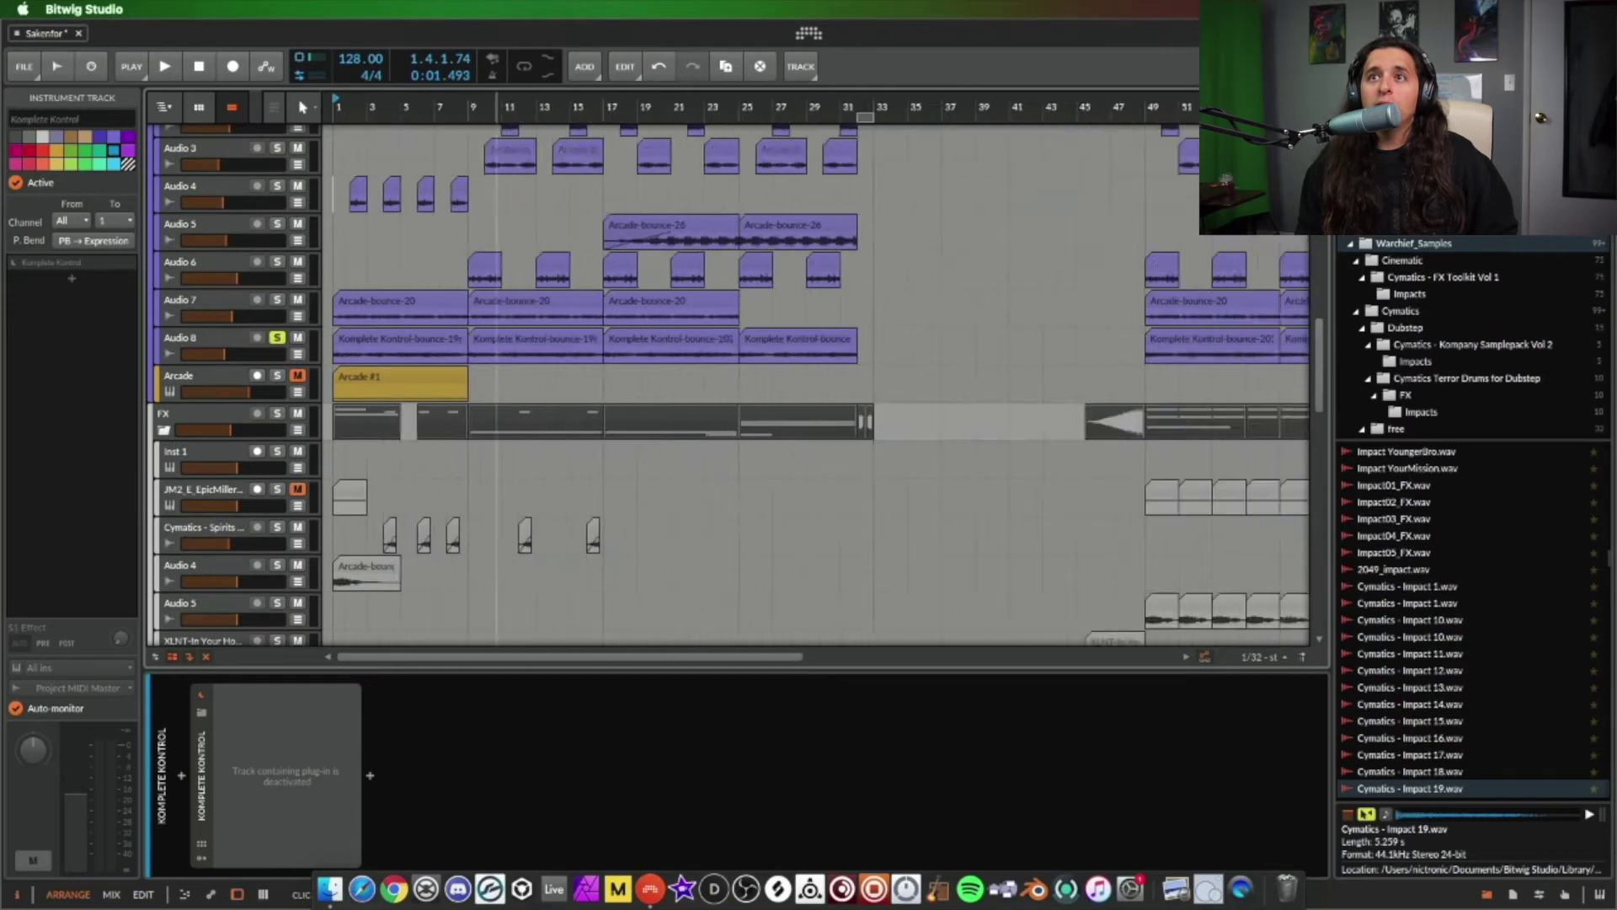
scroll(738, 387, "up", 6)
scroll(733, 387, "down", 4)
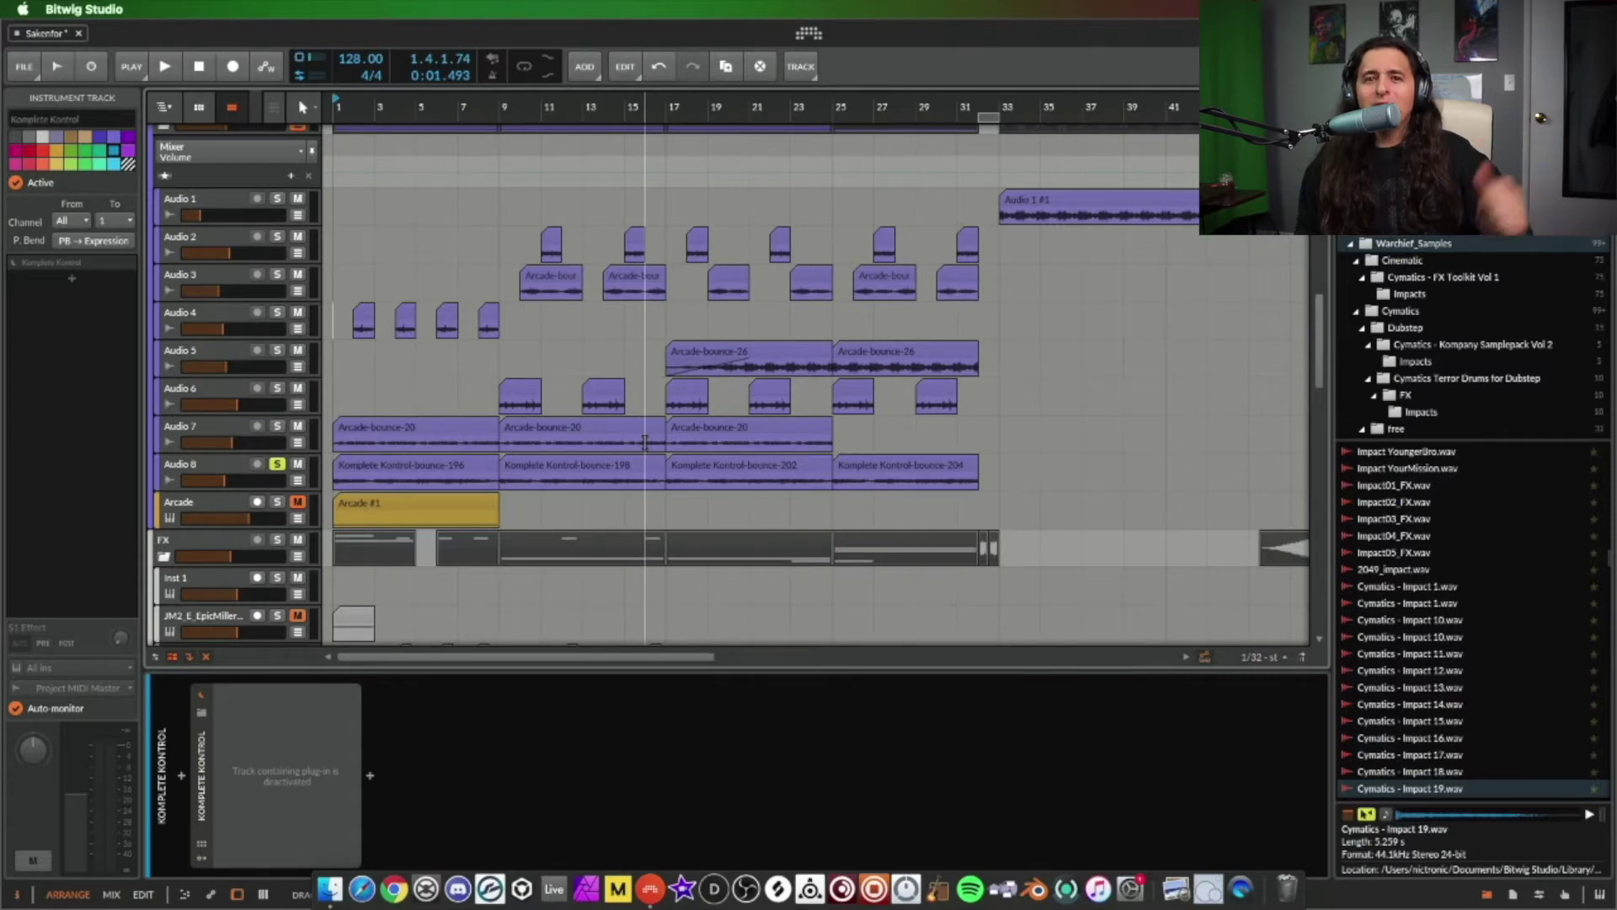
scroll(657, 421, "right", 6)
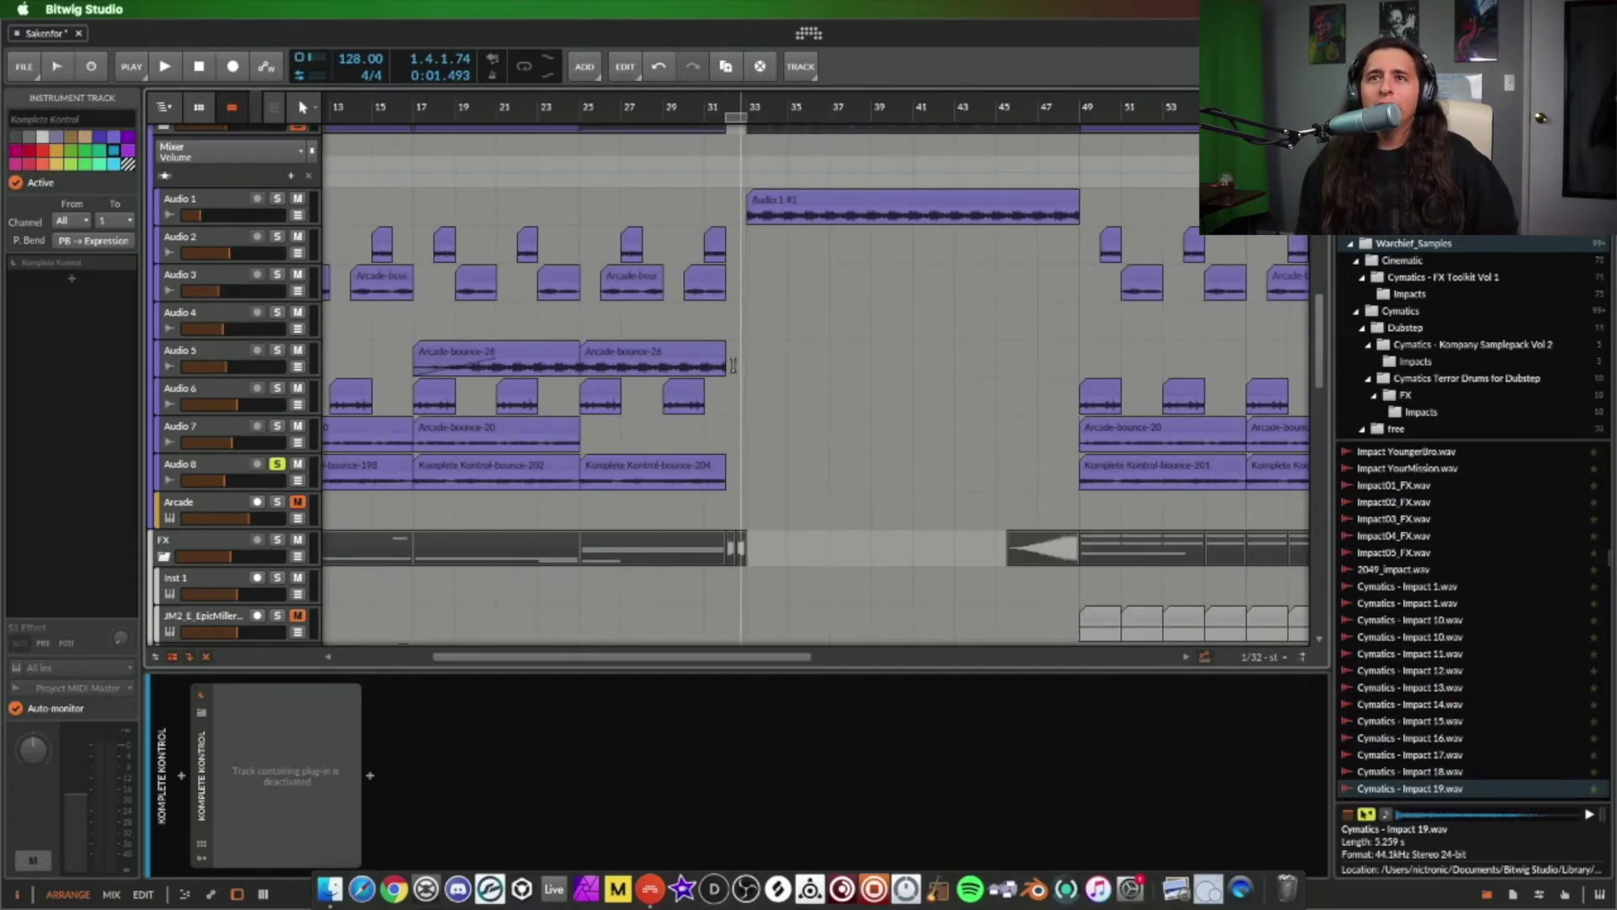
scroll(738, 368, "up", 6)
scroll(708, 396, "right", 8)
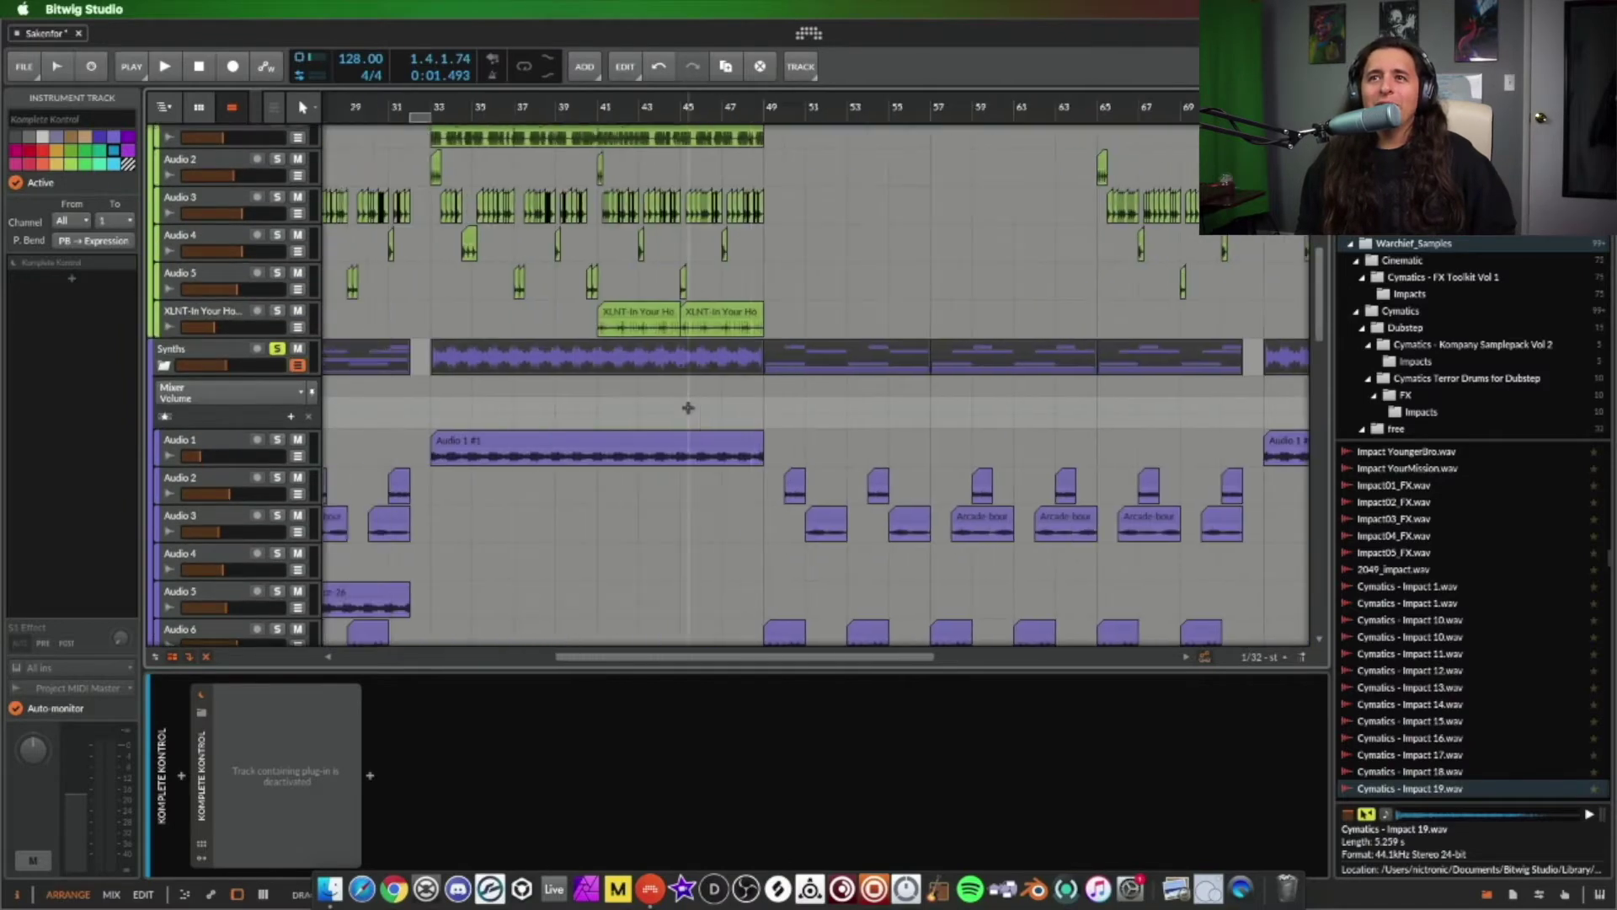
scroll(688, 408, "left", 14)
scroll(678, 391, "down", 5)
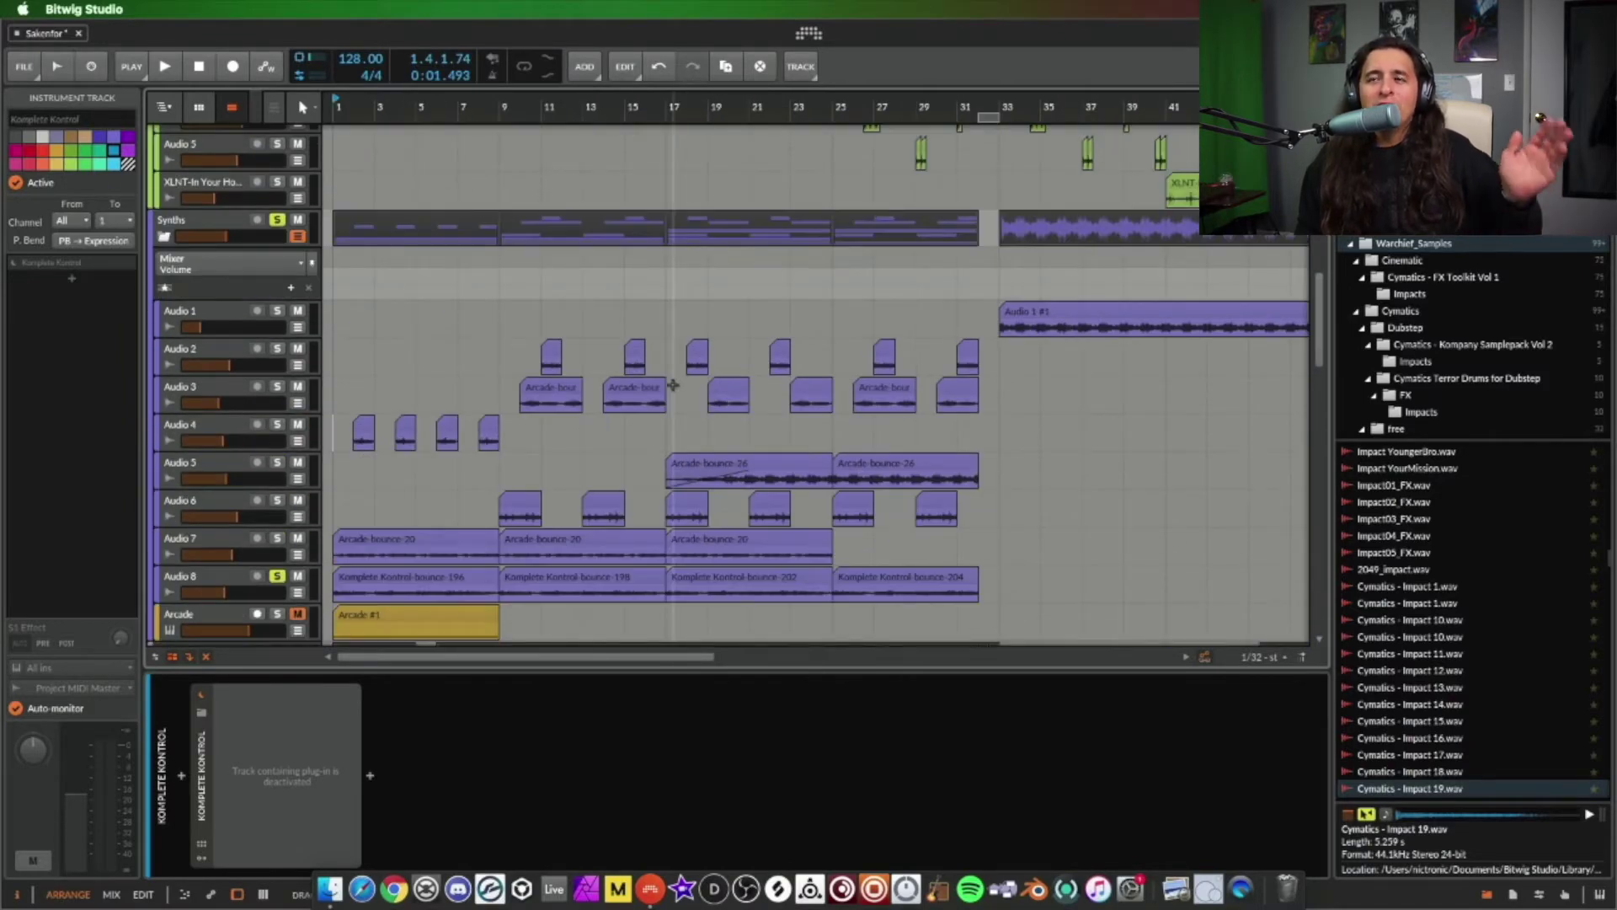
- Audition the SubBass group's Audio 2 bounce in solo from the drop at bar 33
scroll(673, 385, "up", 5)
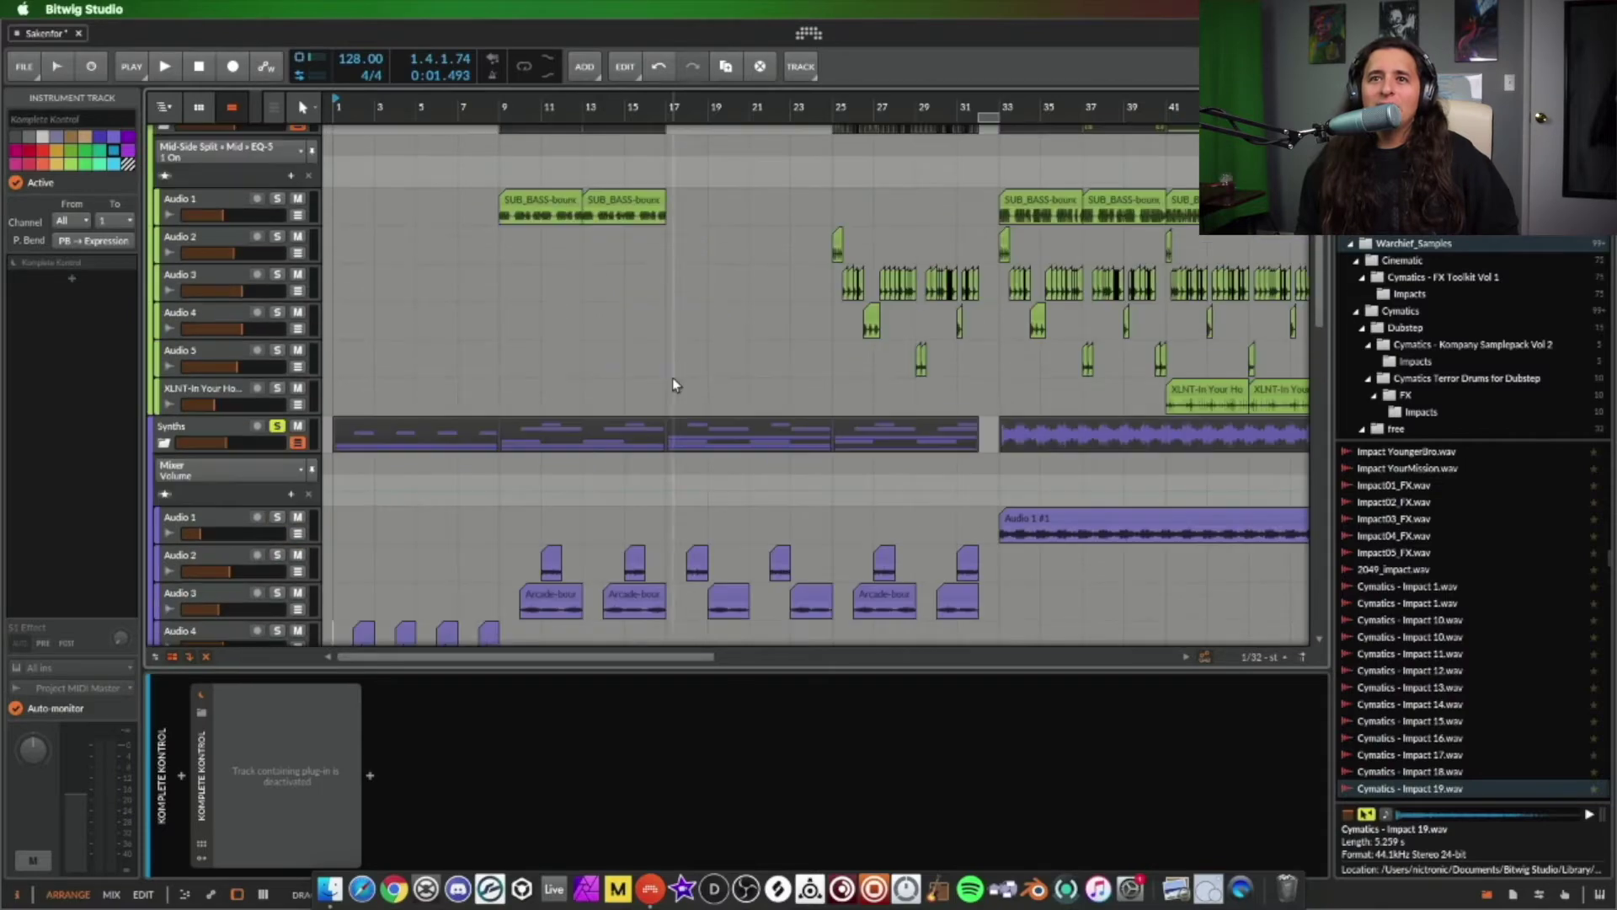
scroll(673, 385, "up", 3)
scroll(674, 385, "right", 6)
left_click_drag(817, 107, 815, 220)
scroll(761, 396, "up", 6)
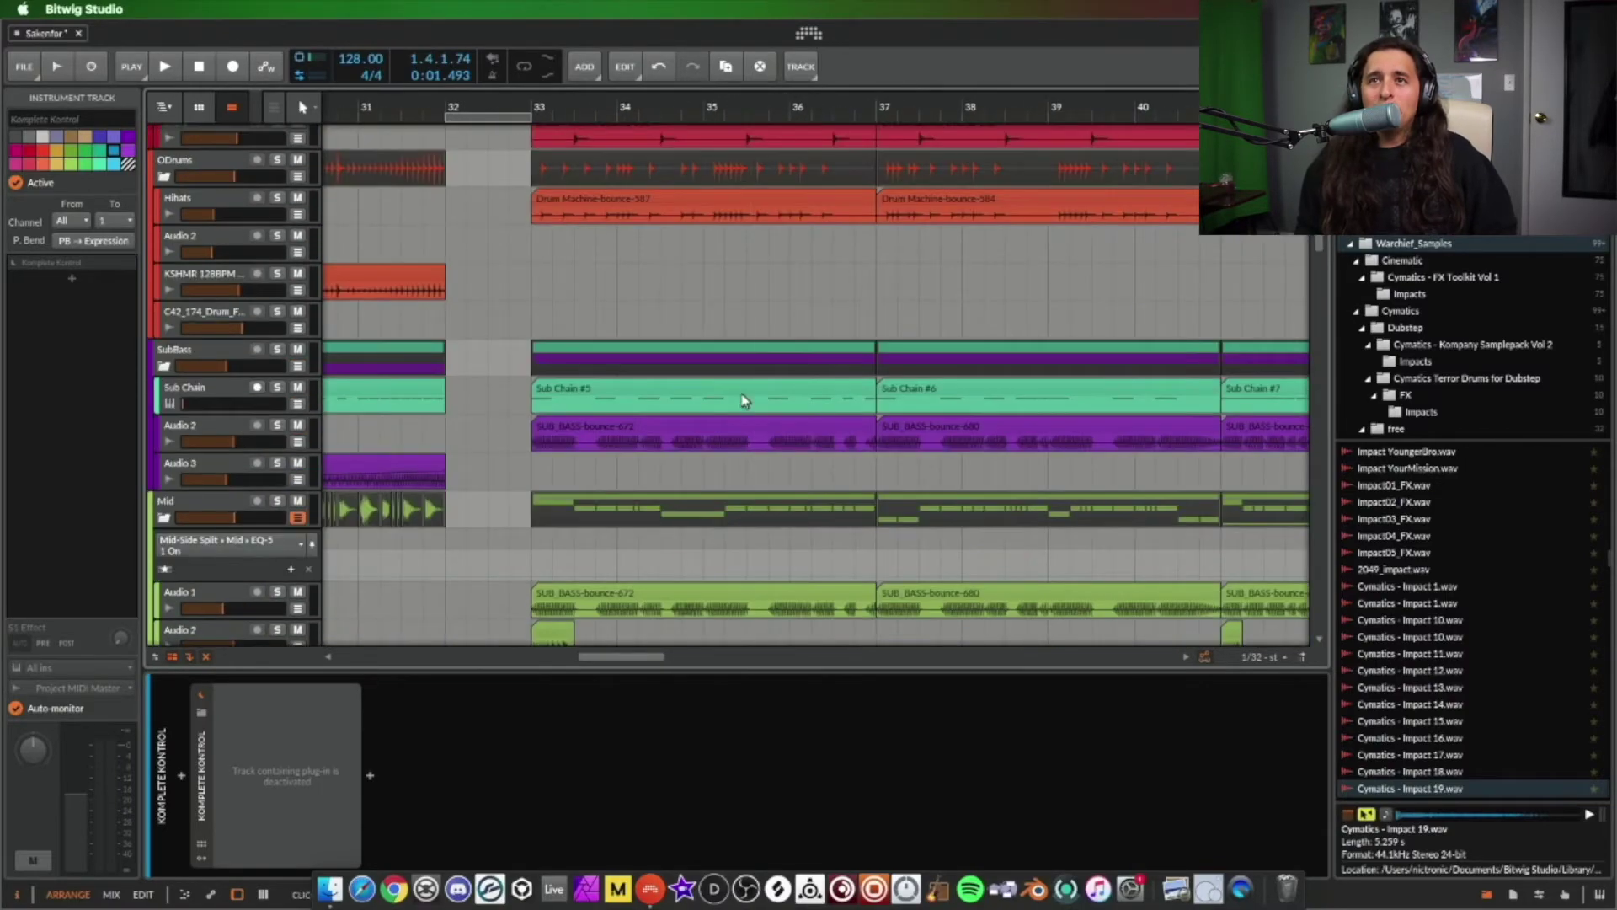
scroll(733, 396, "down", 3)
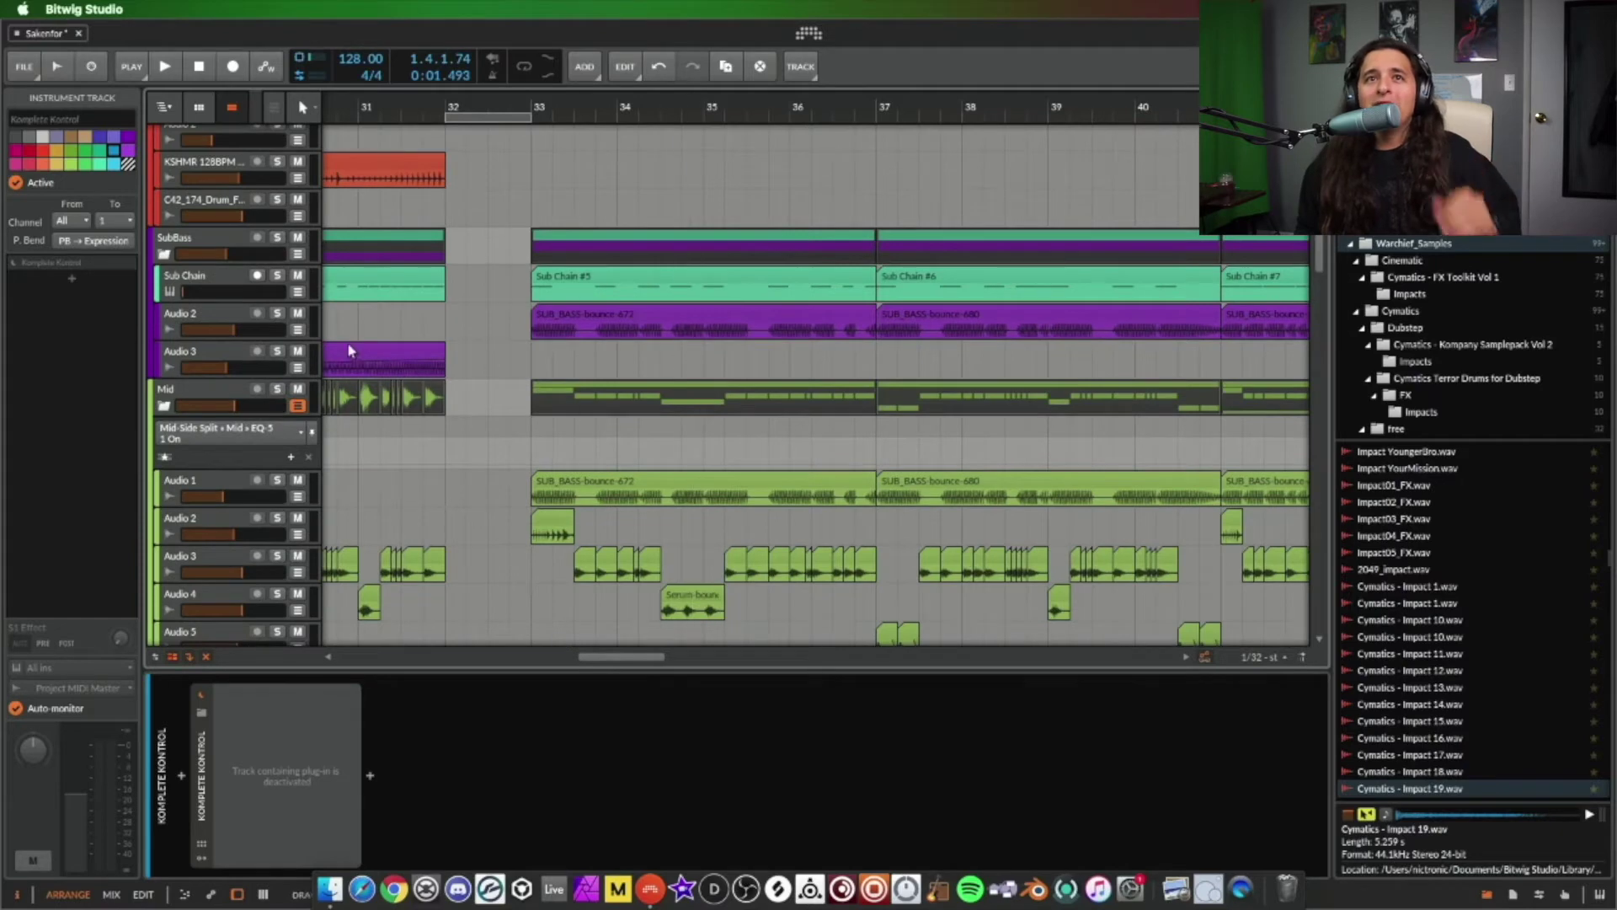
scroll(380, 402, "down", 8)
scroll(380, 402, "up", 9)
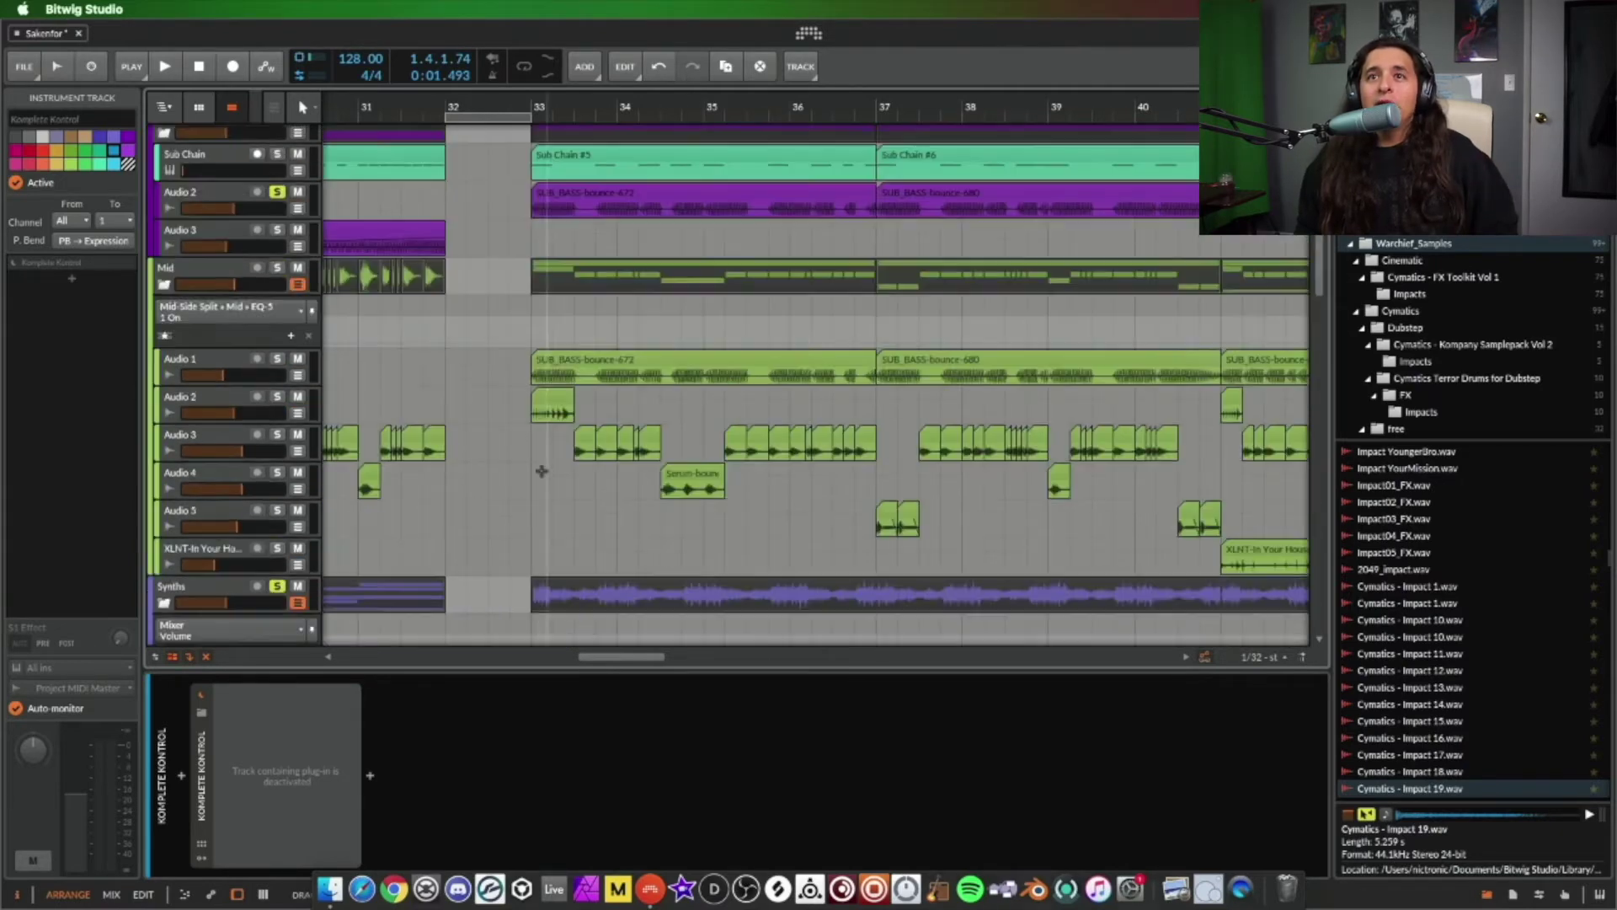
left_click(531, 371)
key("space")
scroll(506, 404, "down", 6)
scroll(497, 438, "up", 5)
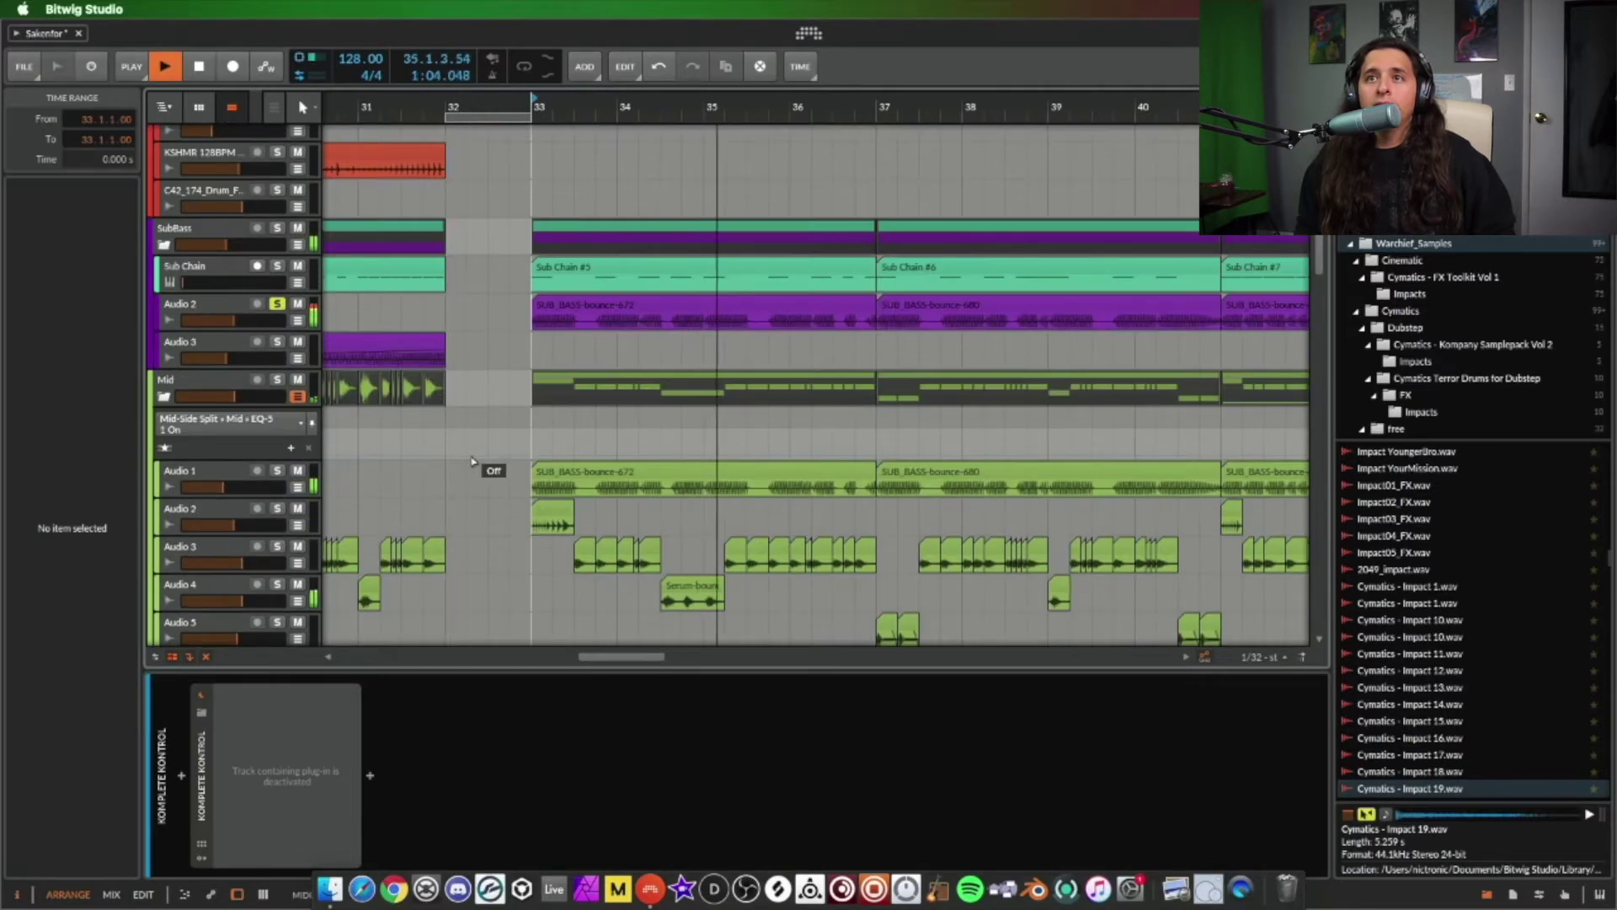
key("space")
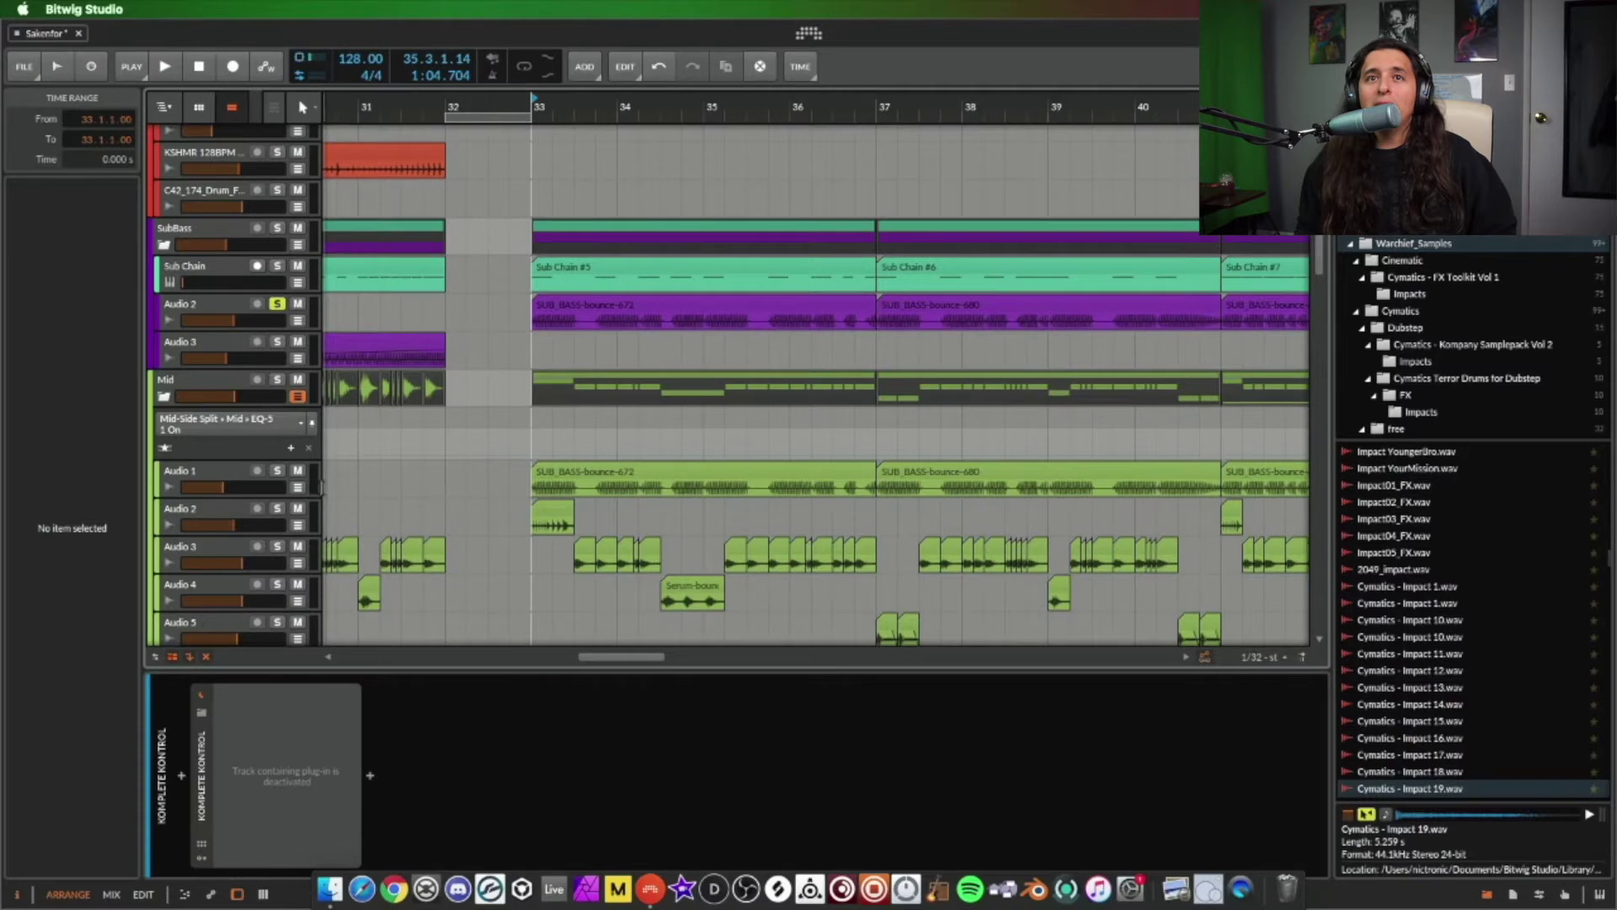
- Solo the Mid group's Audio 1 alongside the sub bass, inspect its EQ-5 and Dirt devices, and audition both from bar 33
left_click(277, 471)
left_click(226, 479)
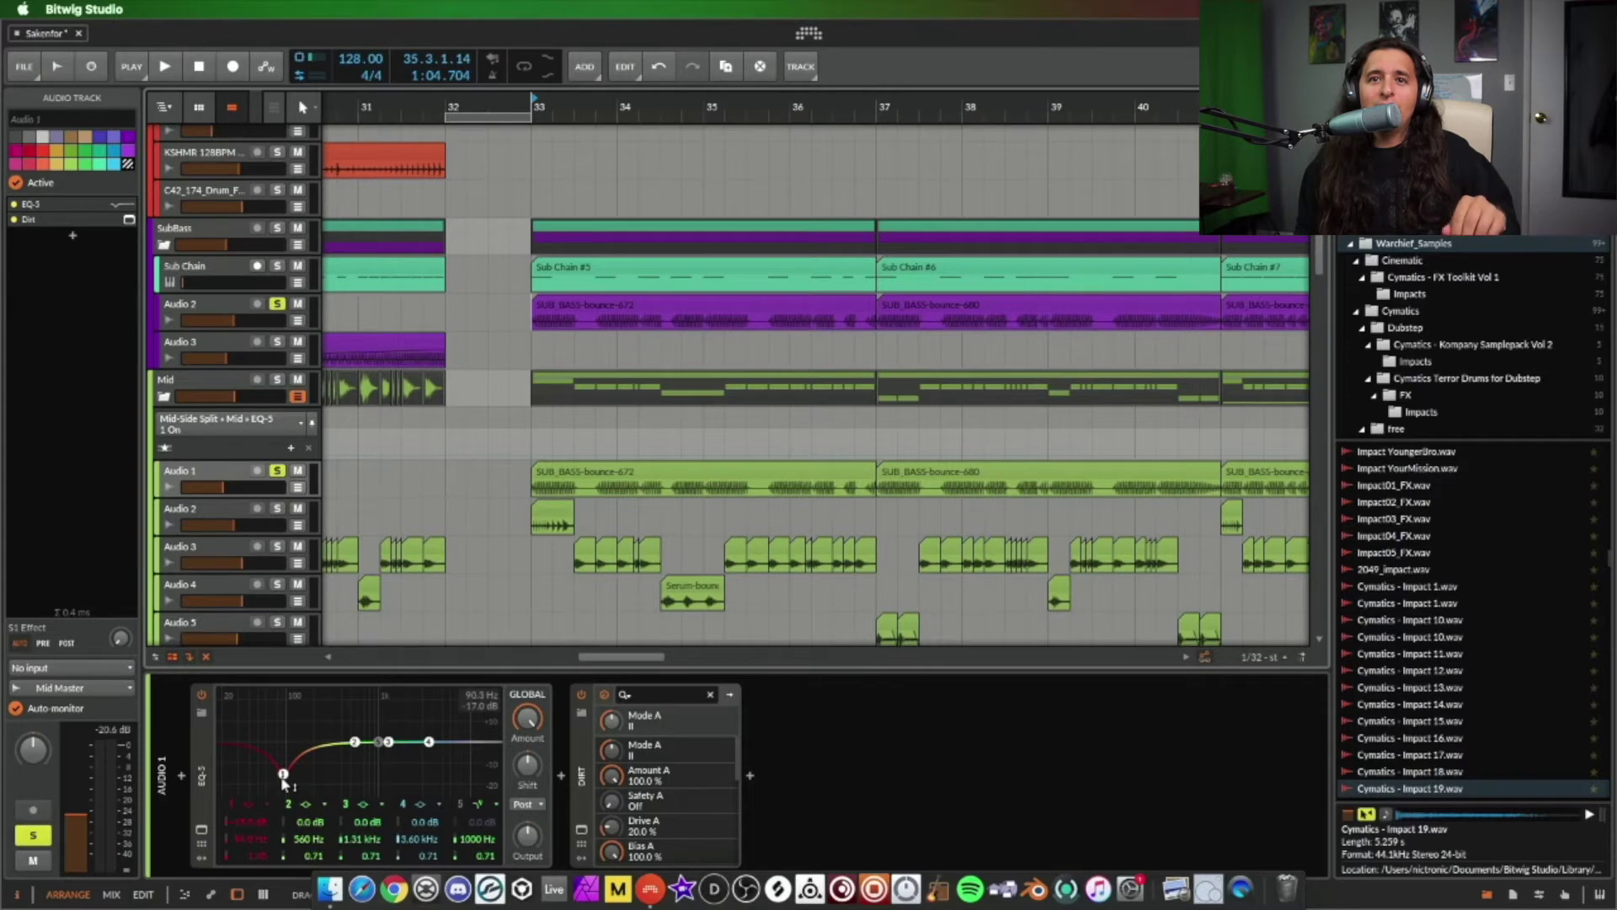
key("super+z")
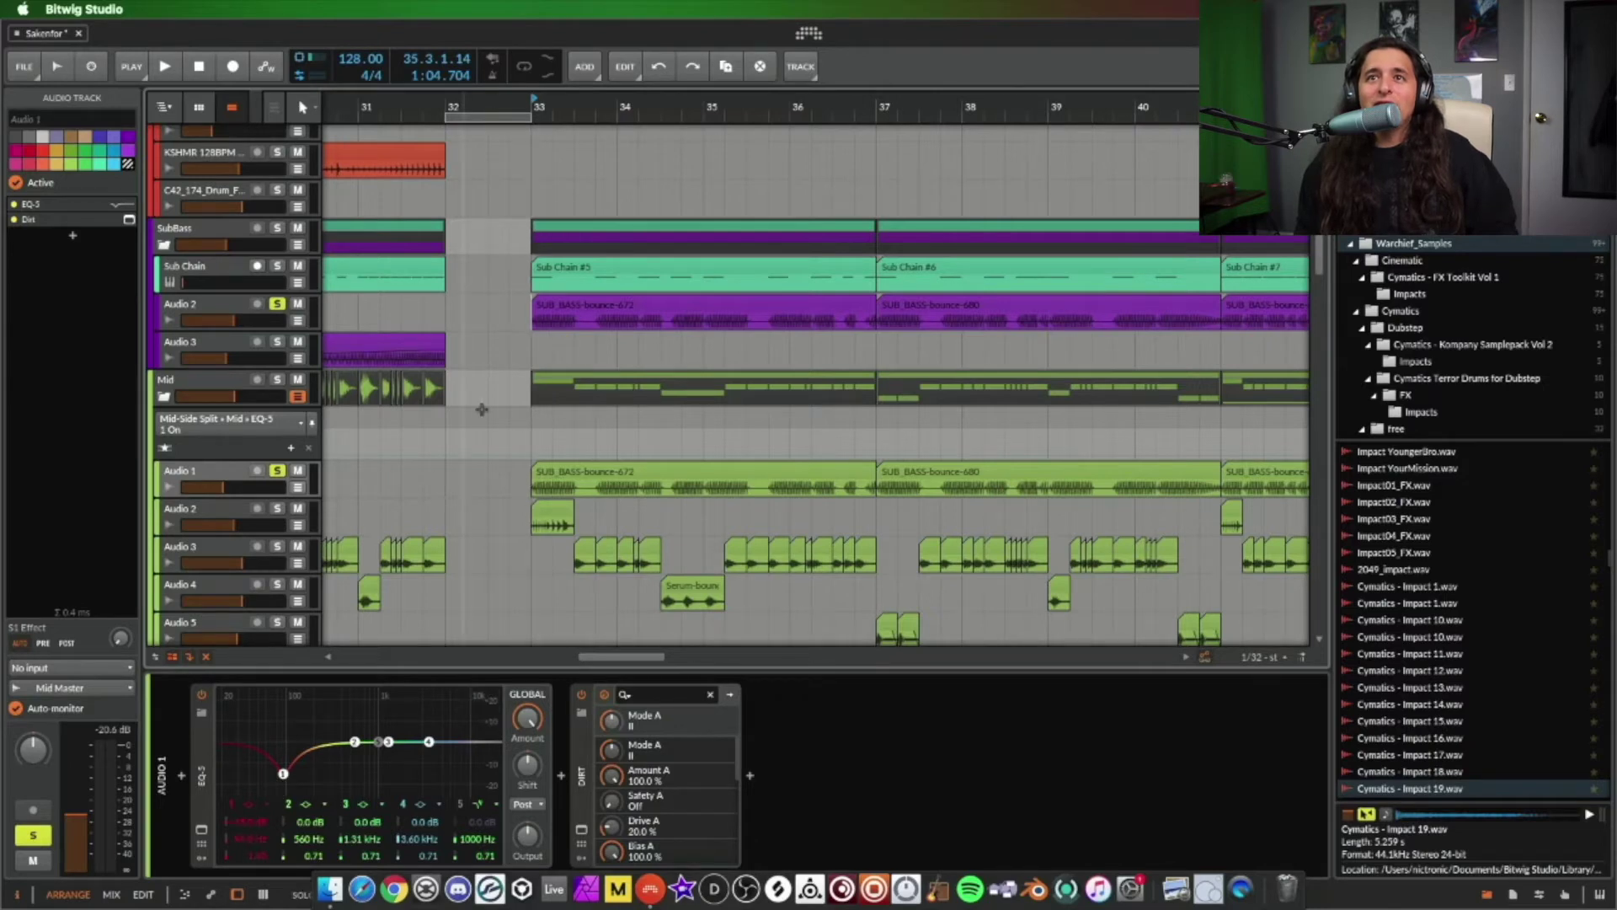
key("space")
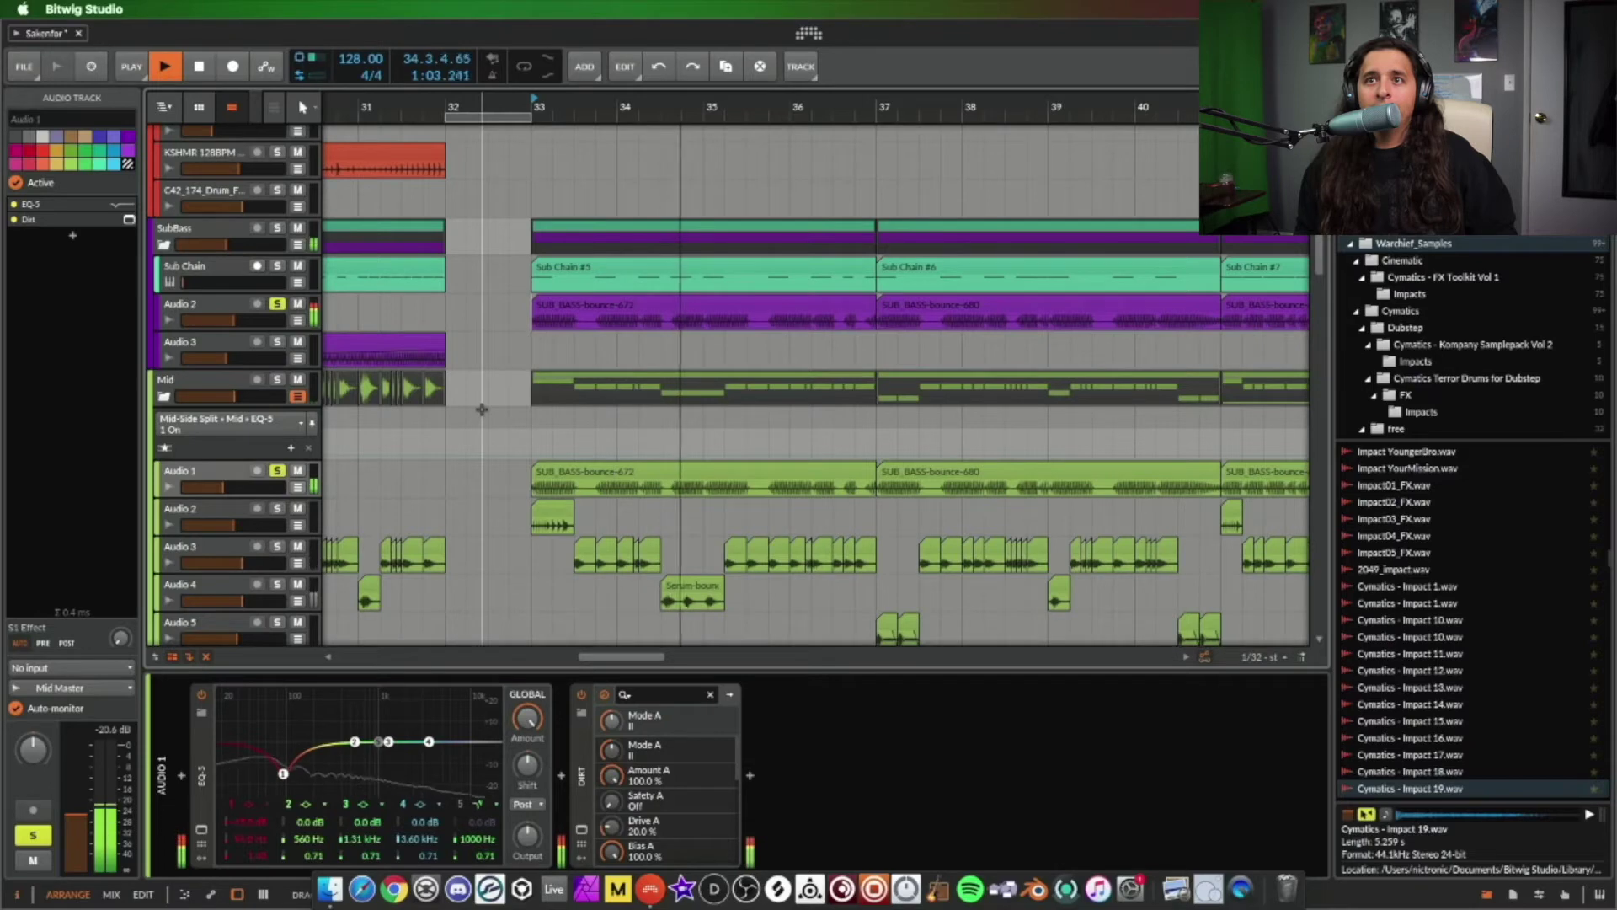
key("space")
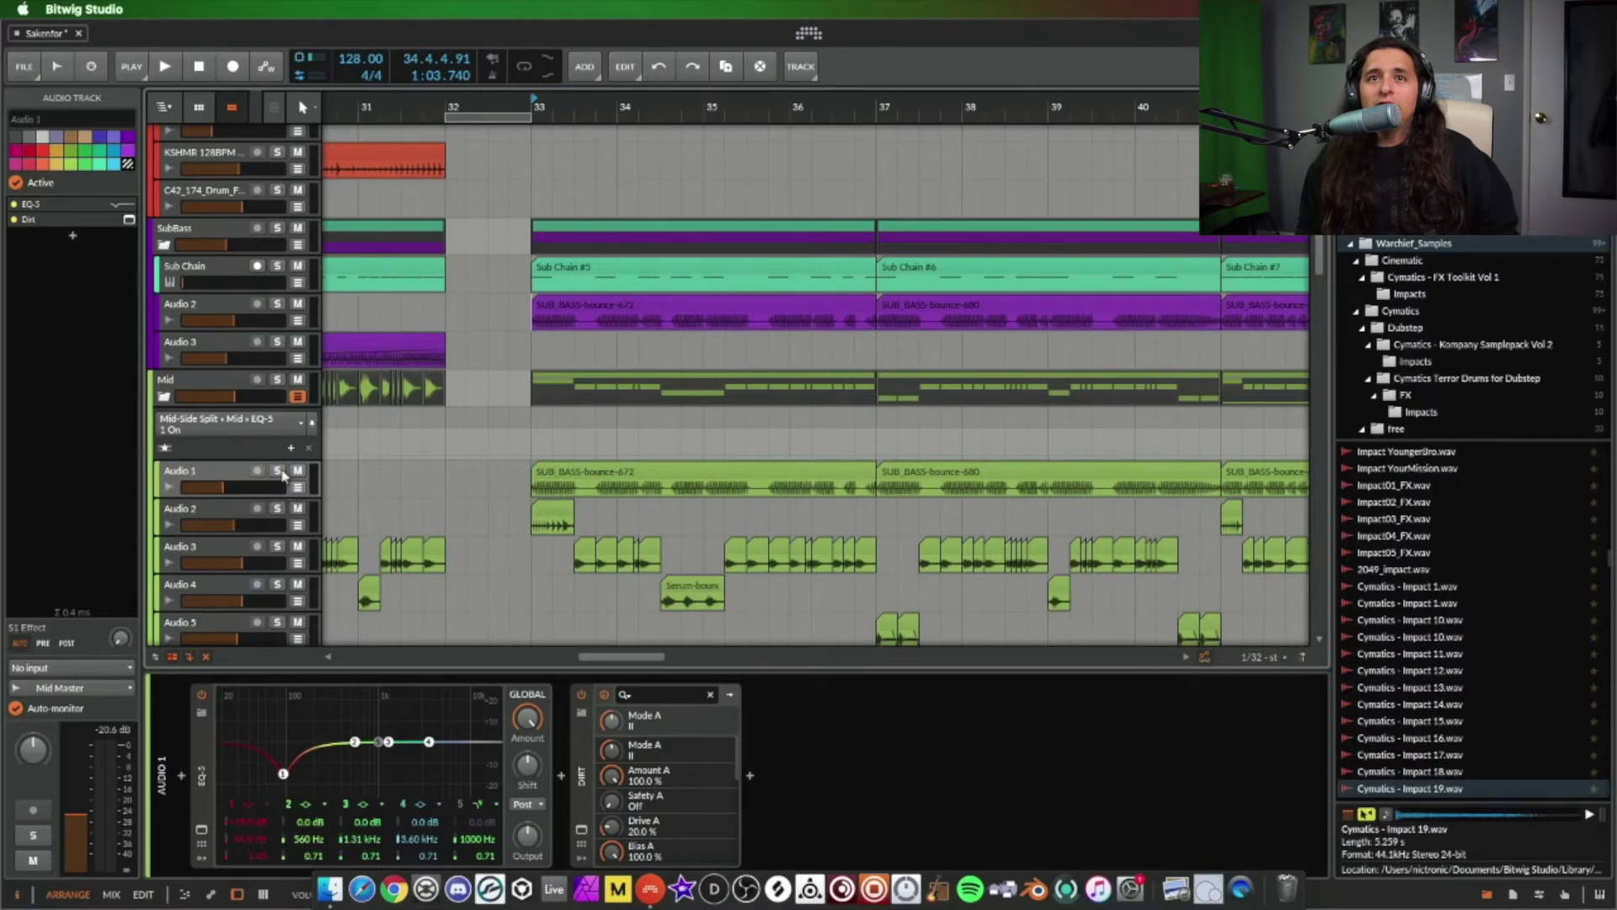
- Solo the whole Mid group and audition its layered bass clips around bar 33
left_click(524, 489)
key("space")
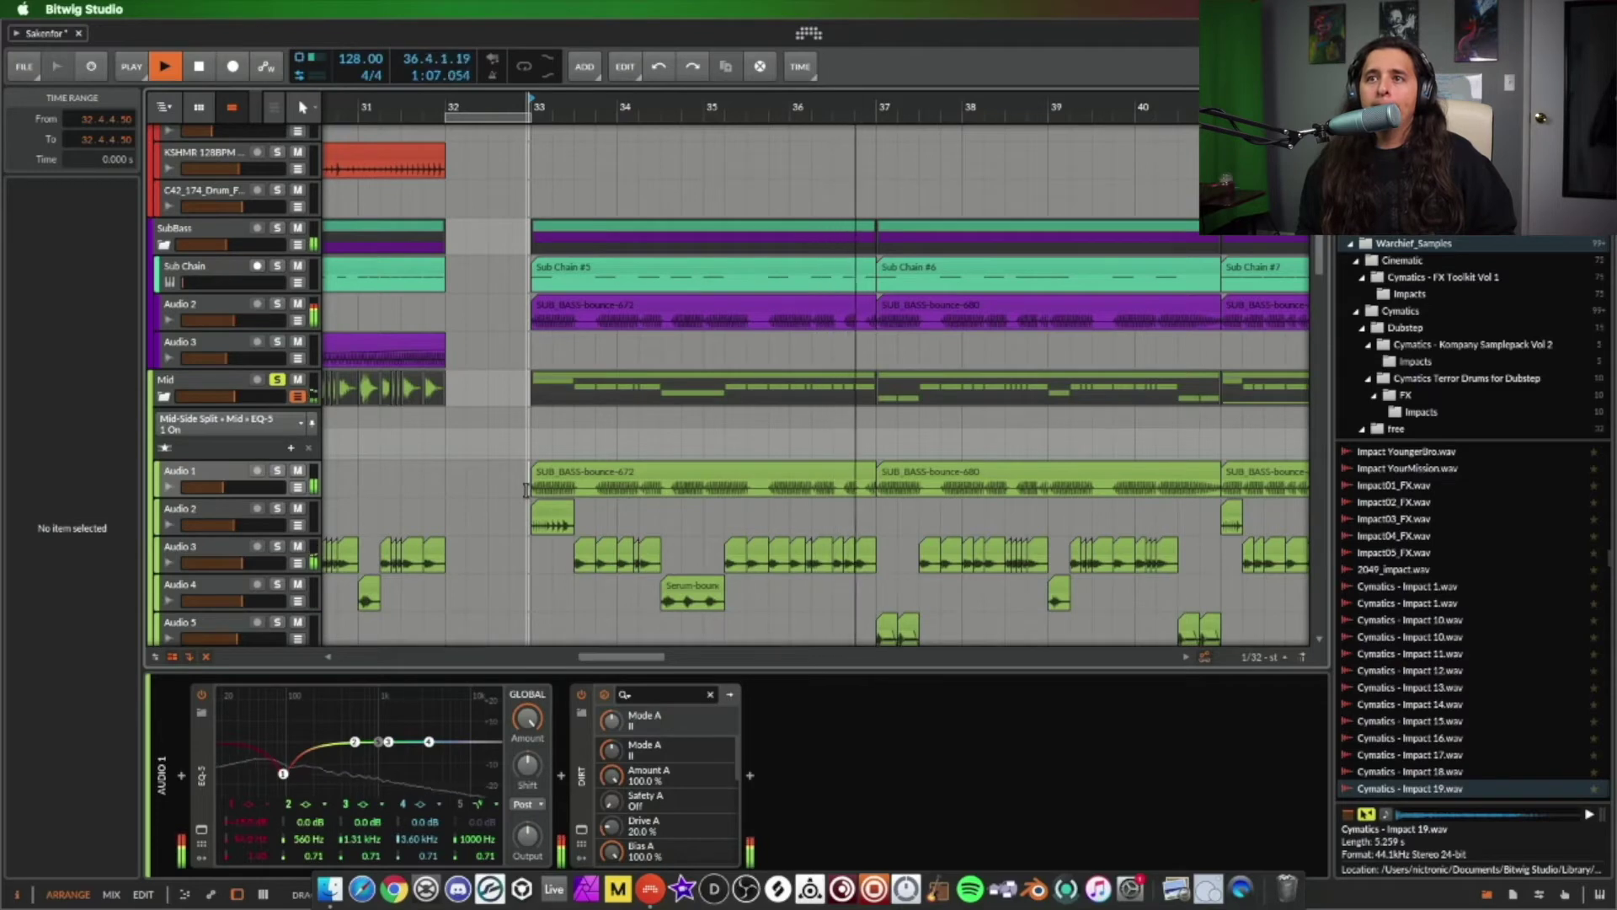
scroll(526, 489, "right", 2)
key("space")
scroll(687, 503, "down", 2)
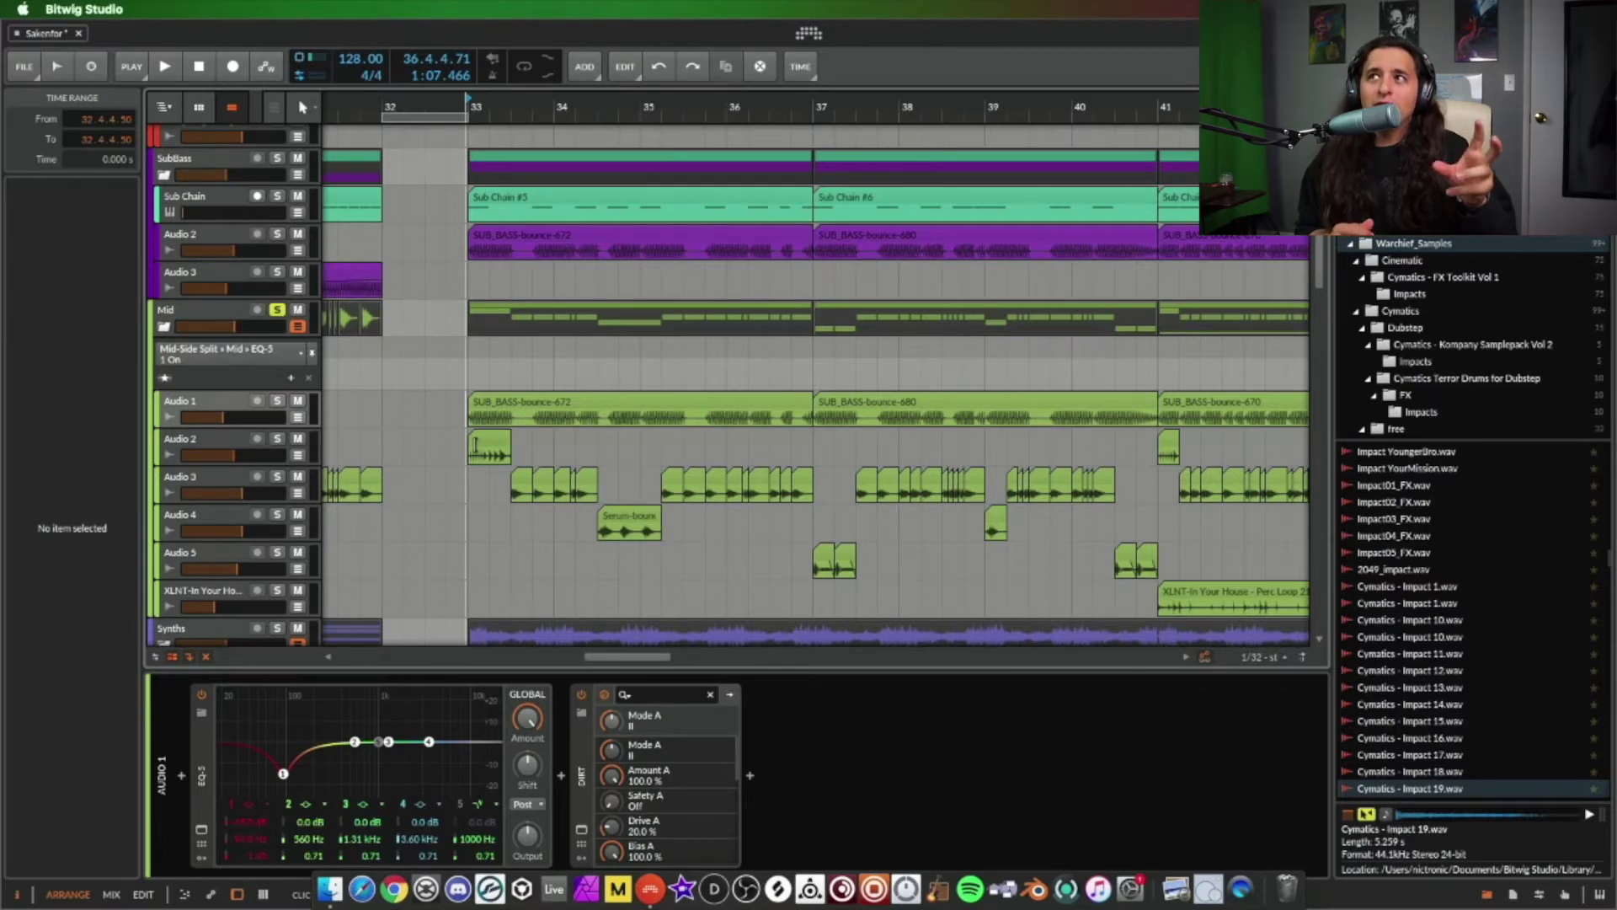
key("space")
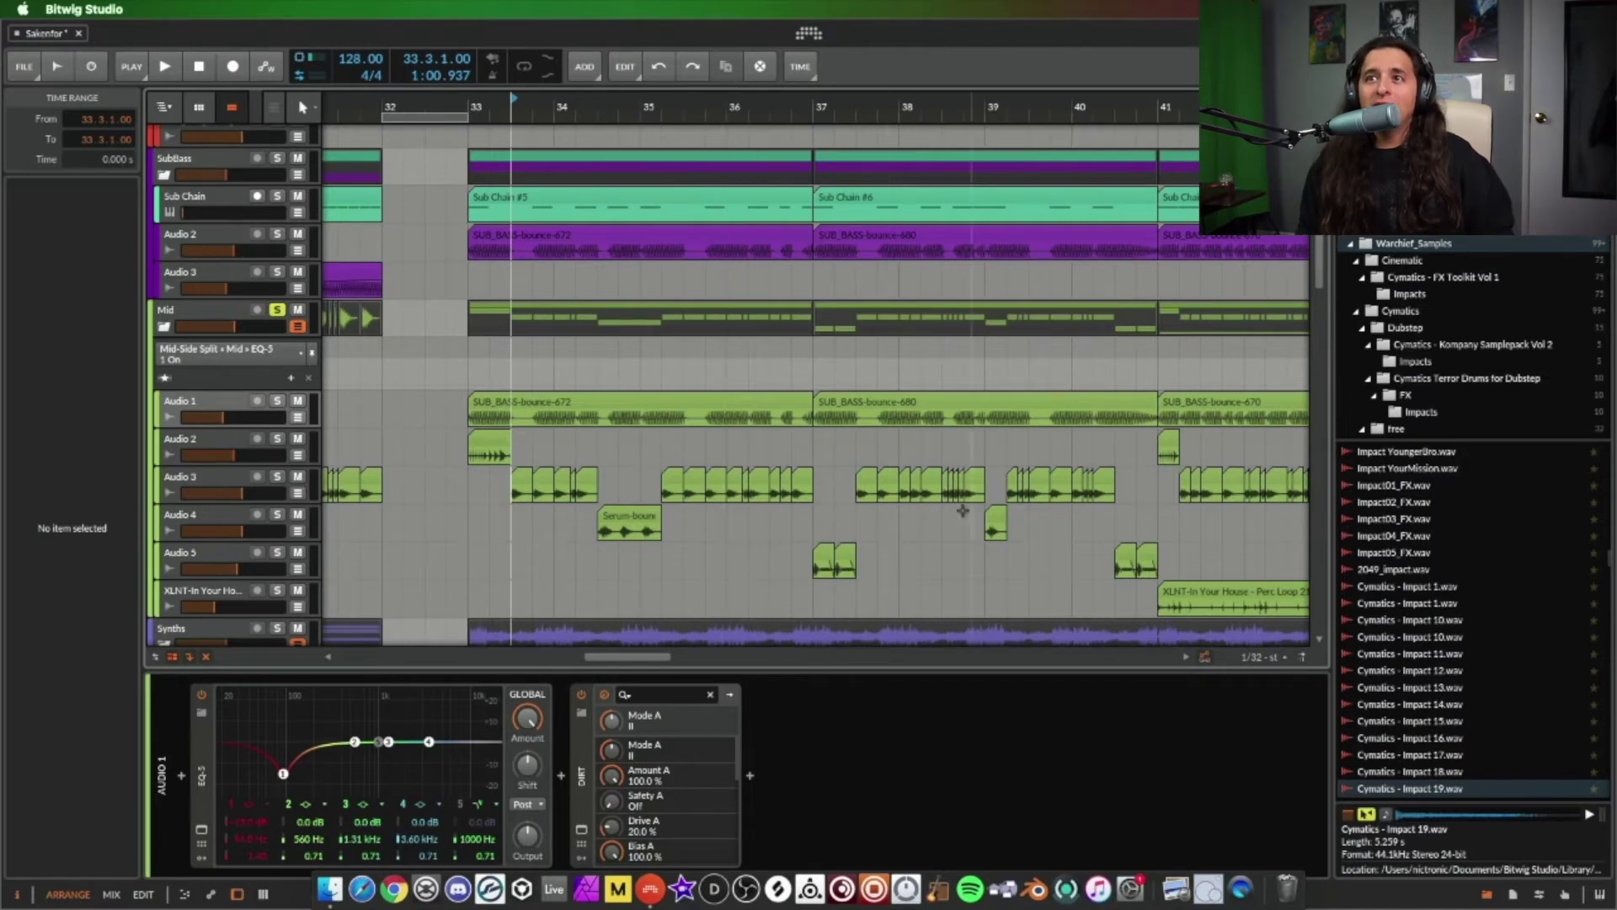
- Examine how the SubBass and Mid clips are laid out across both drops and back to the intro
scroll(1037, 549, "right", 3)
scroll(1024, 505, "right", 4)
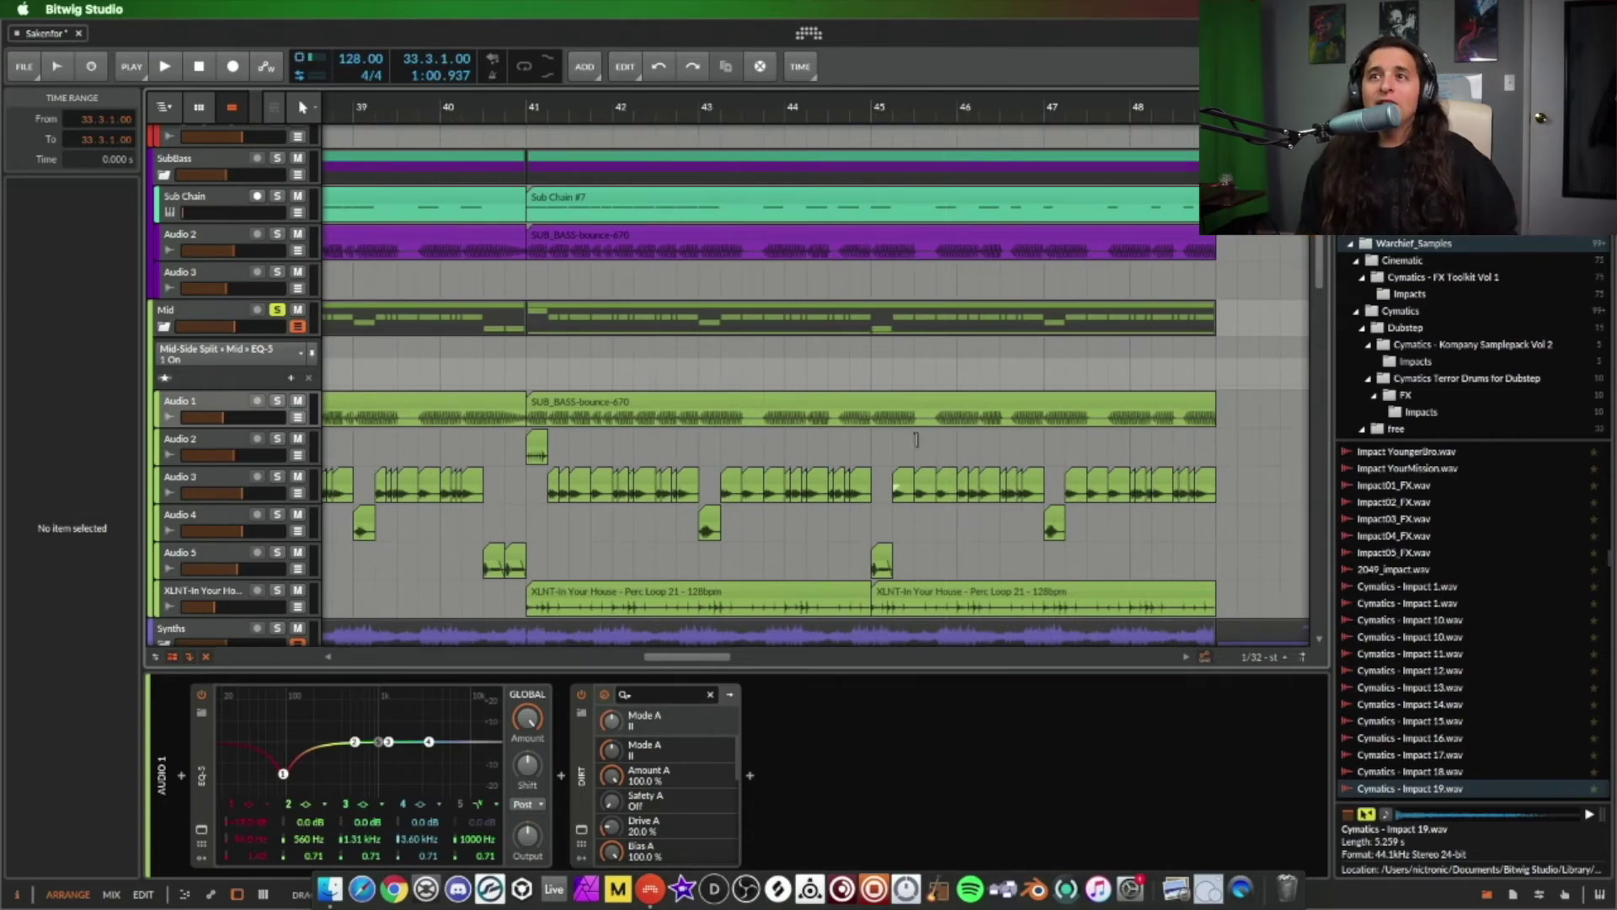
left_click_drag(854, 108, 927, 169)
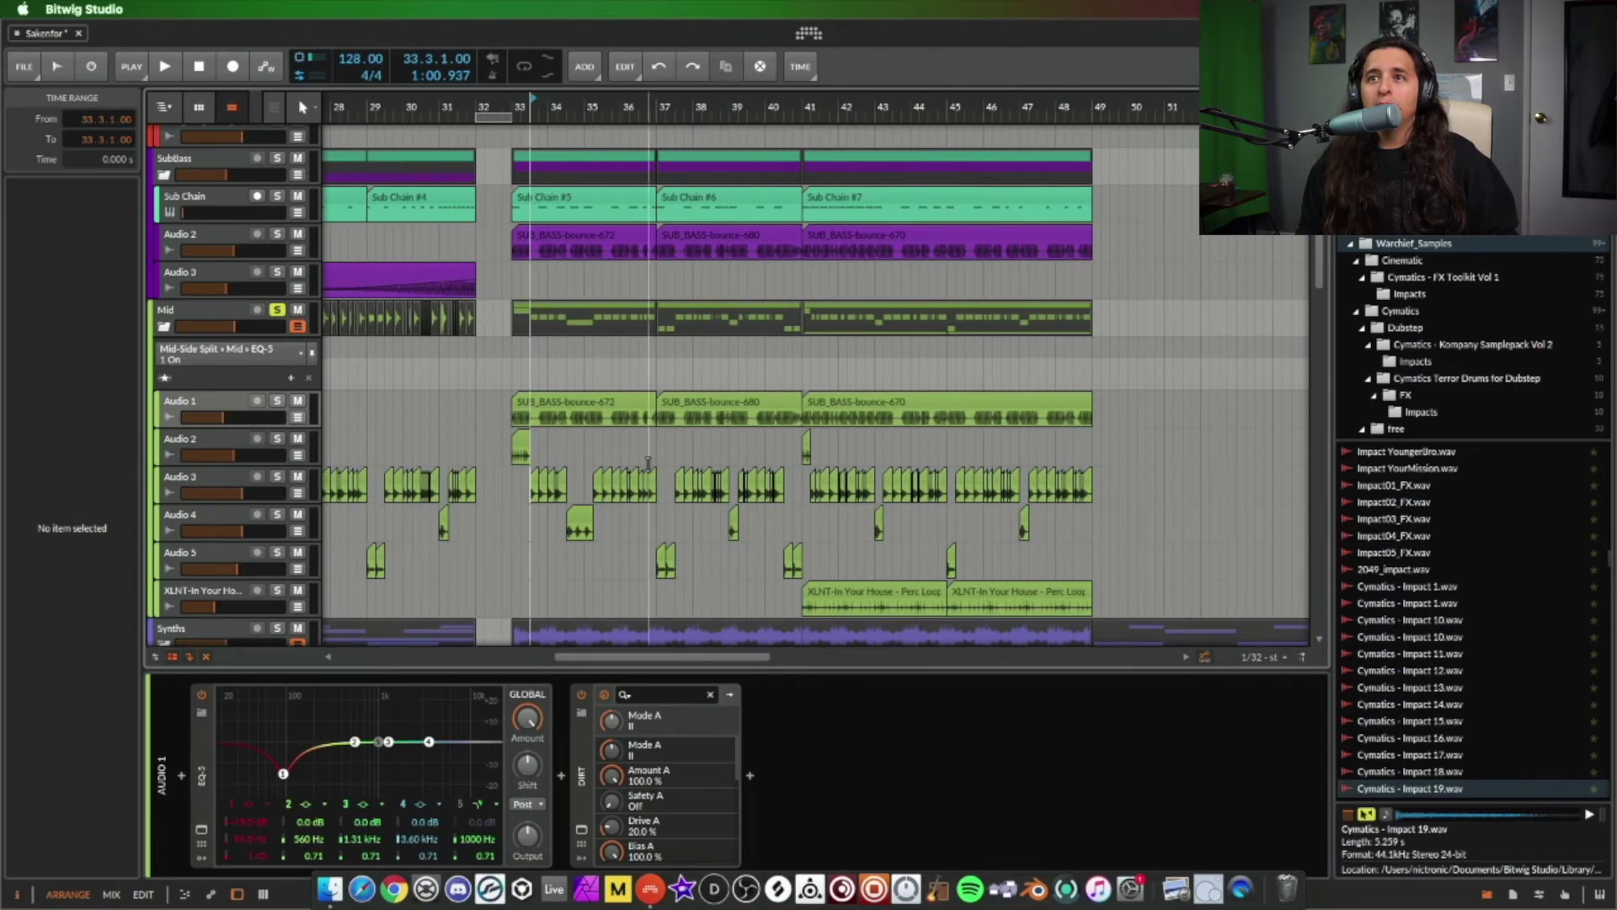
scroll(842, 472, "right", 4)
scroll(746, 451, "right", 20)
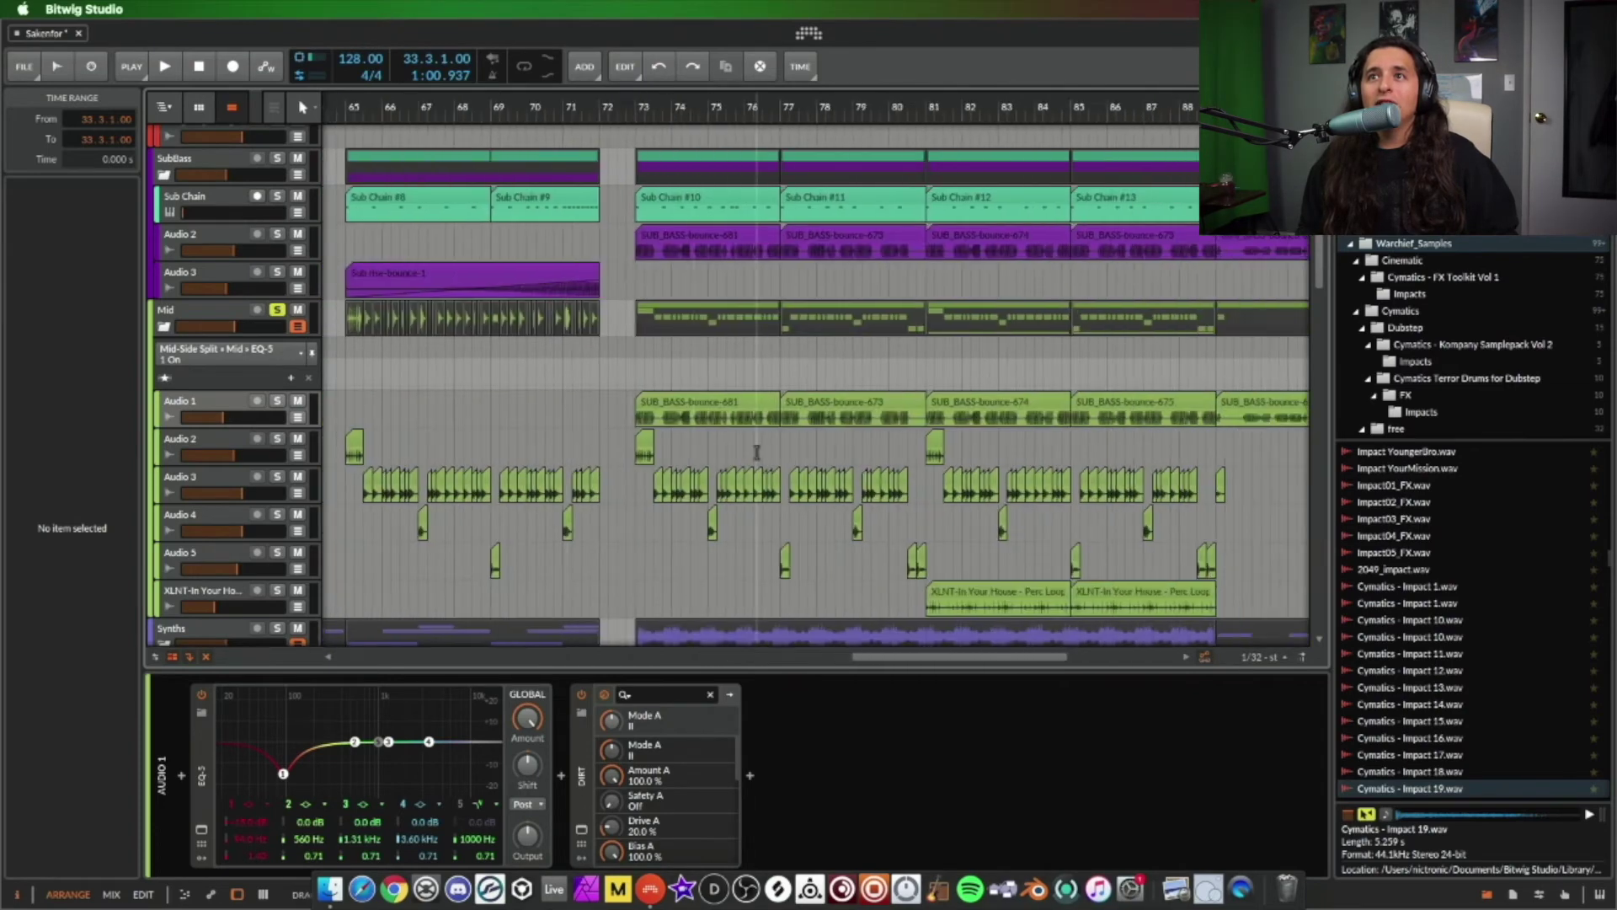
scroll(952, 475, "left", 20)
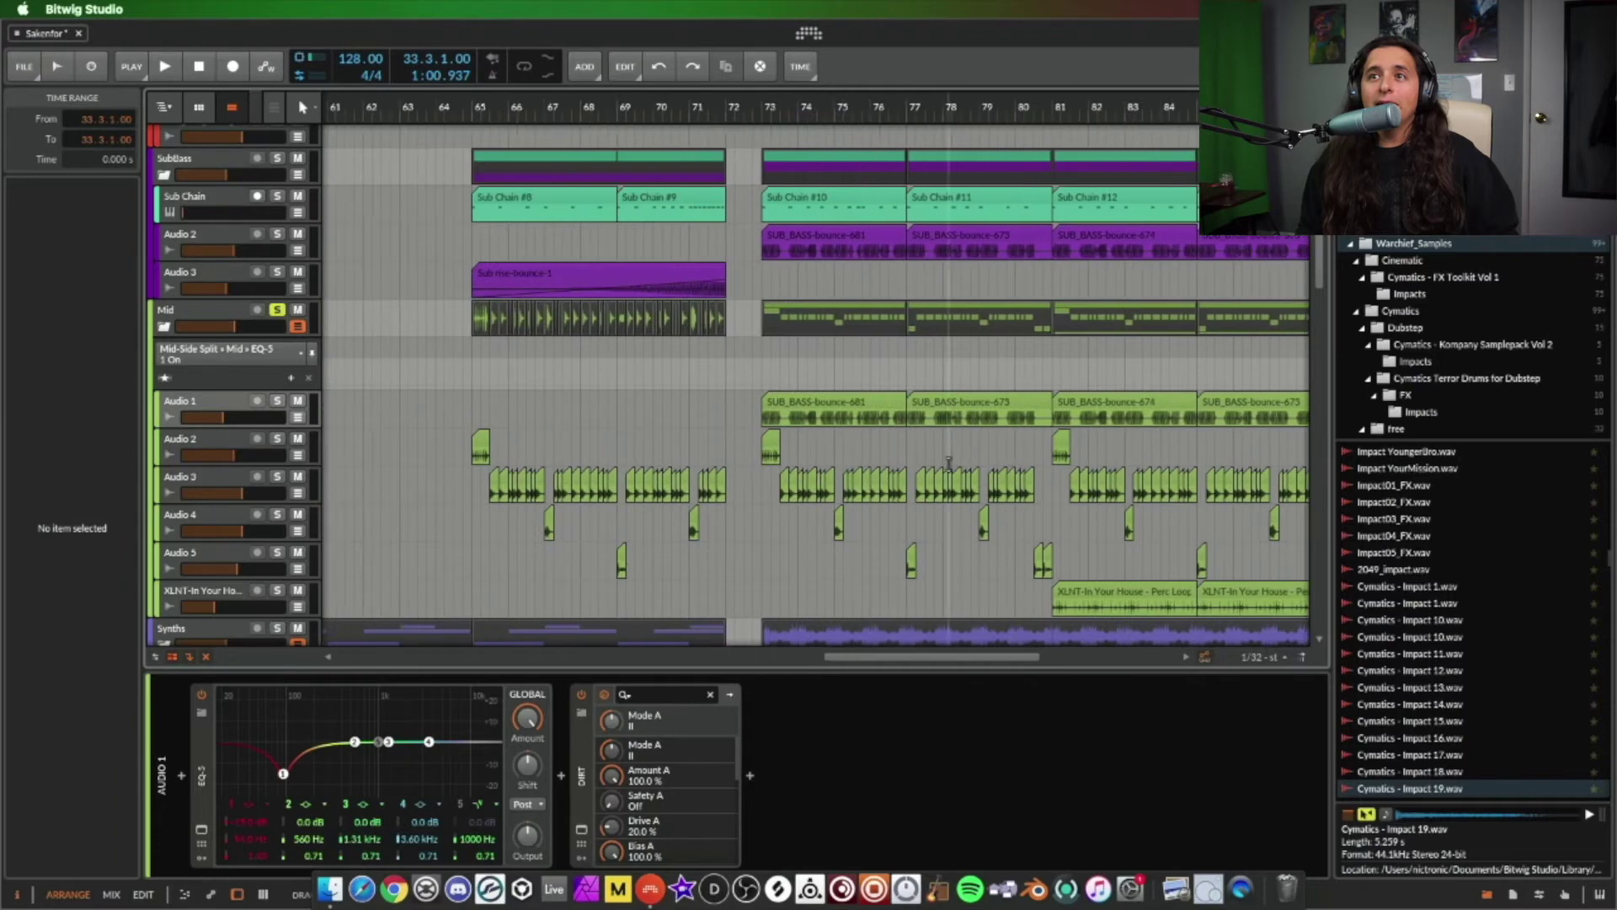
scroll(724, 415, "left", 3)
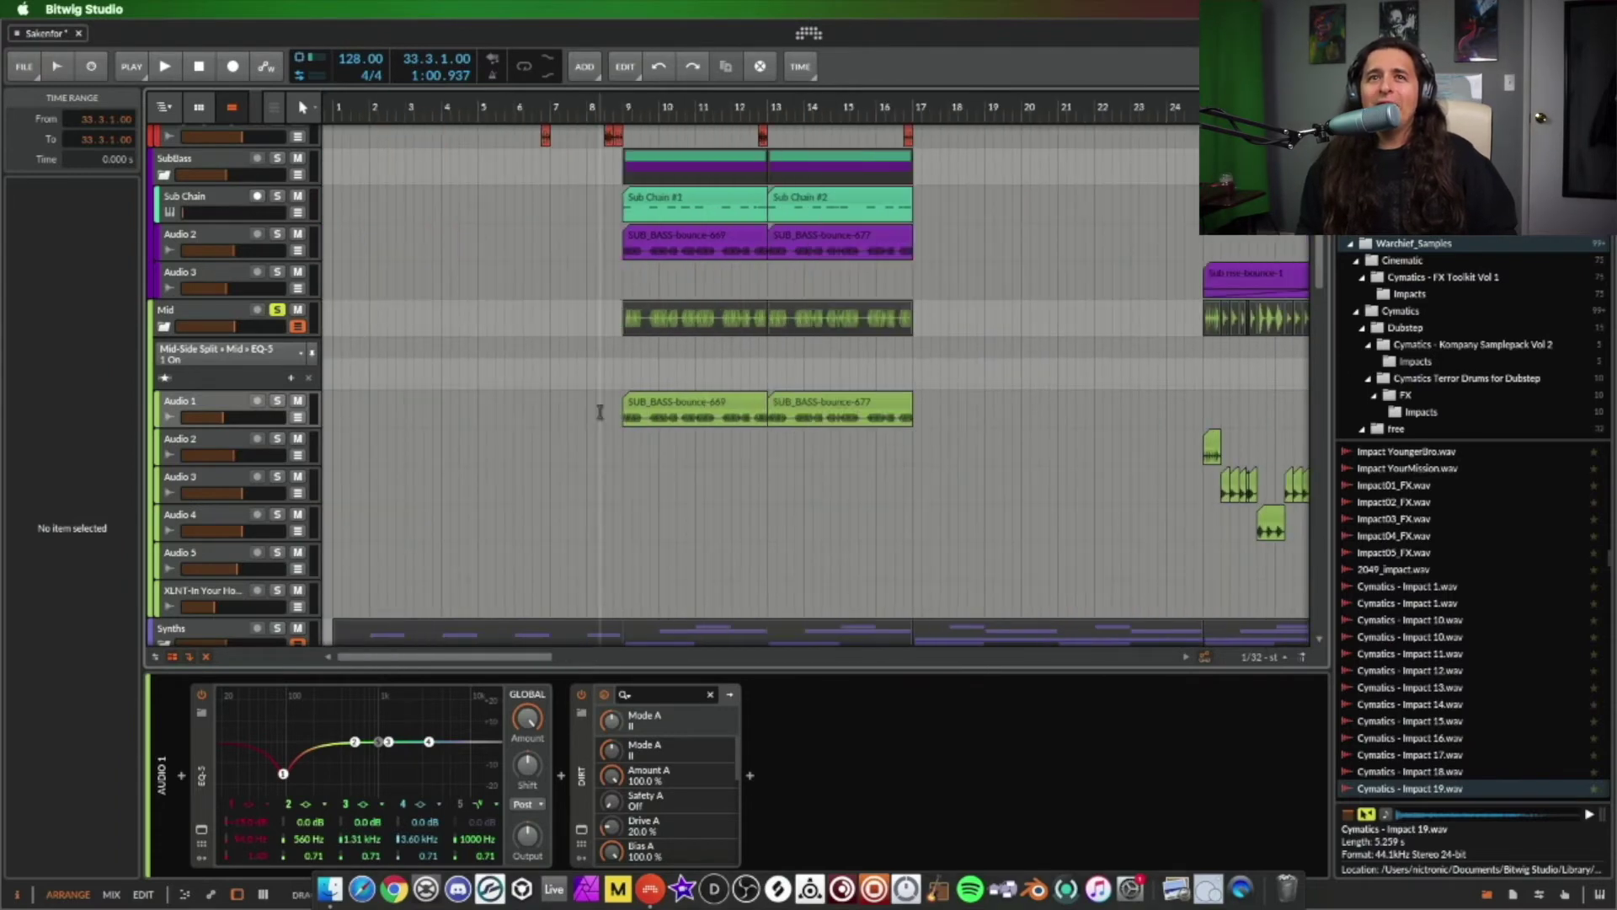
scroll(329, 402, "up", 4)
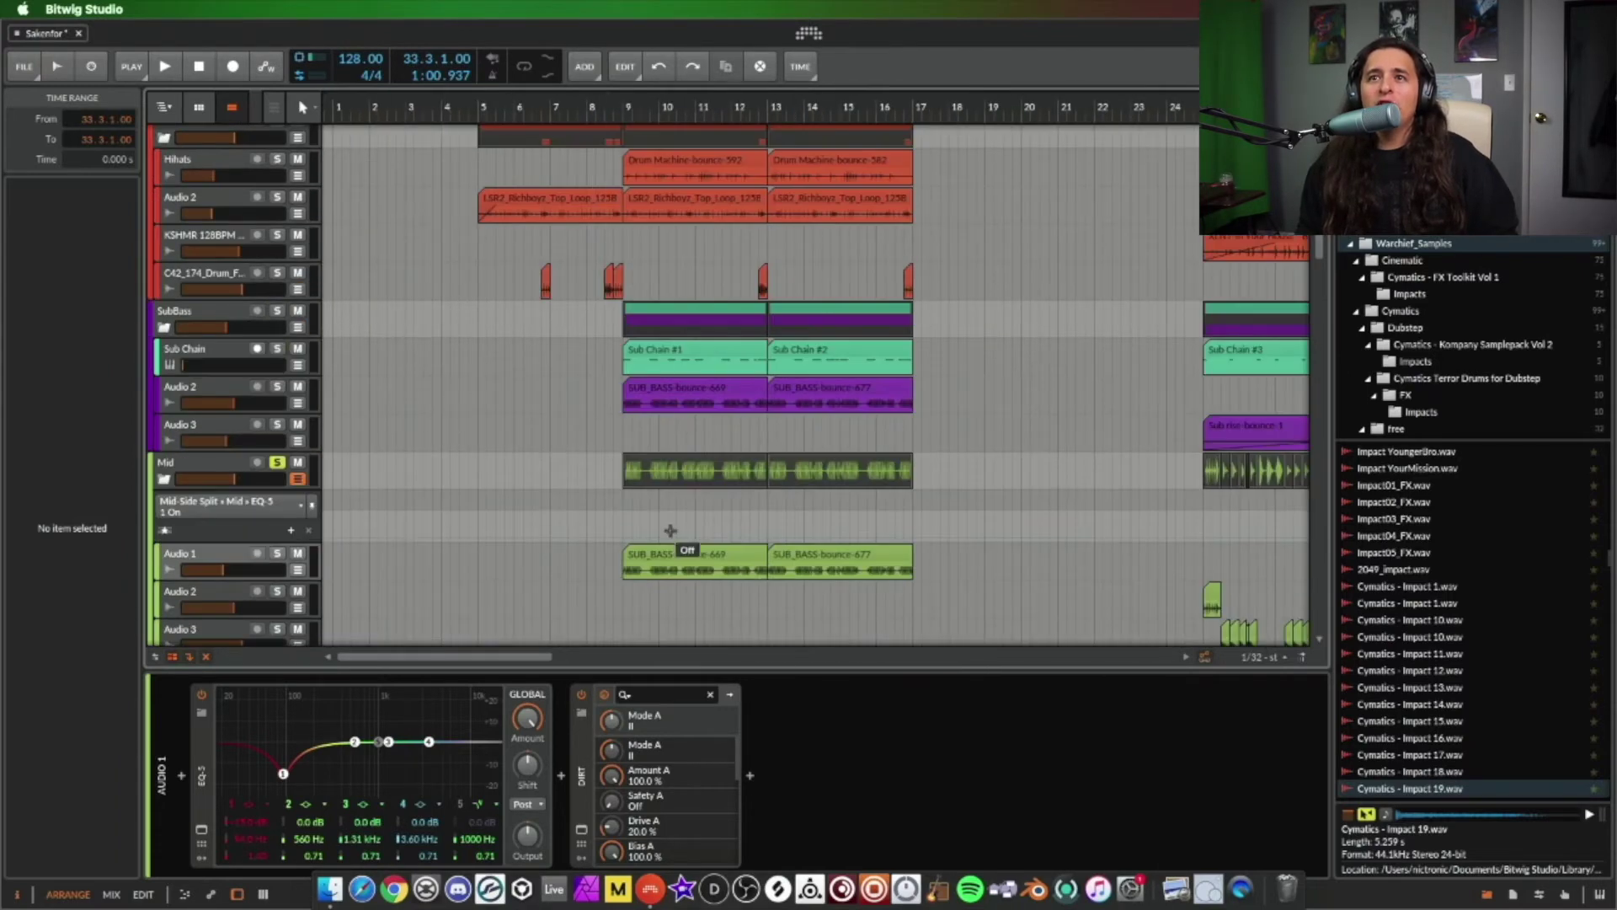
- Inspect the SUB_BASS-bounce-669 clip and its Audio 1 devices in the Mid group, and play the unsoloed mix from bar 8.3
left_click(688, 555)
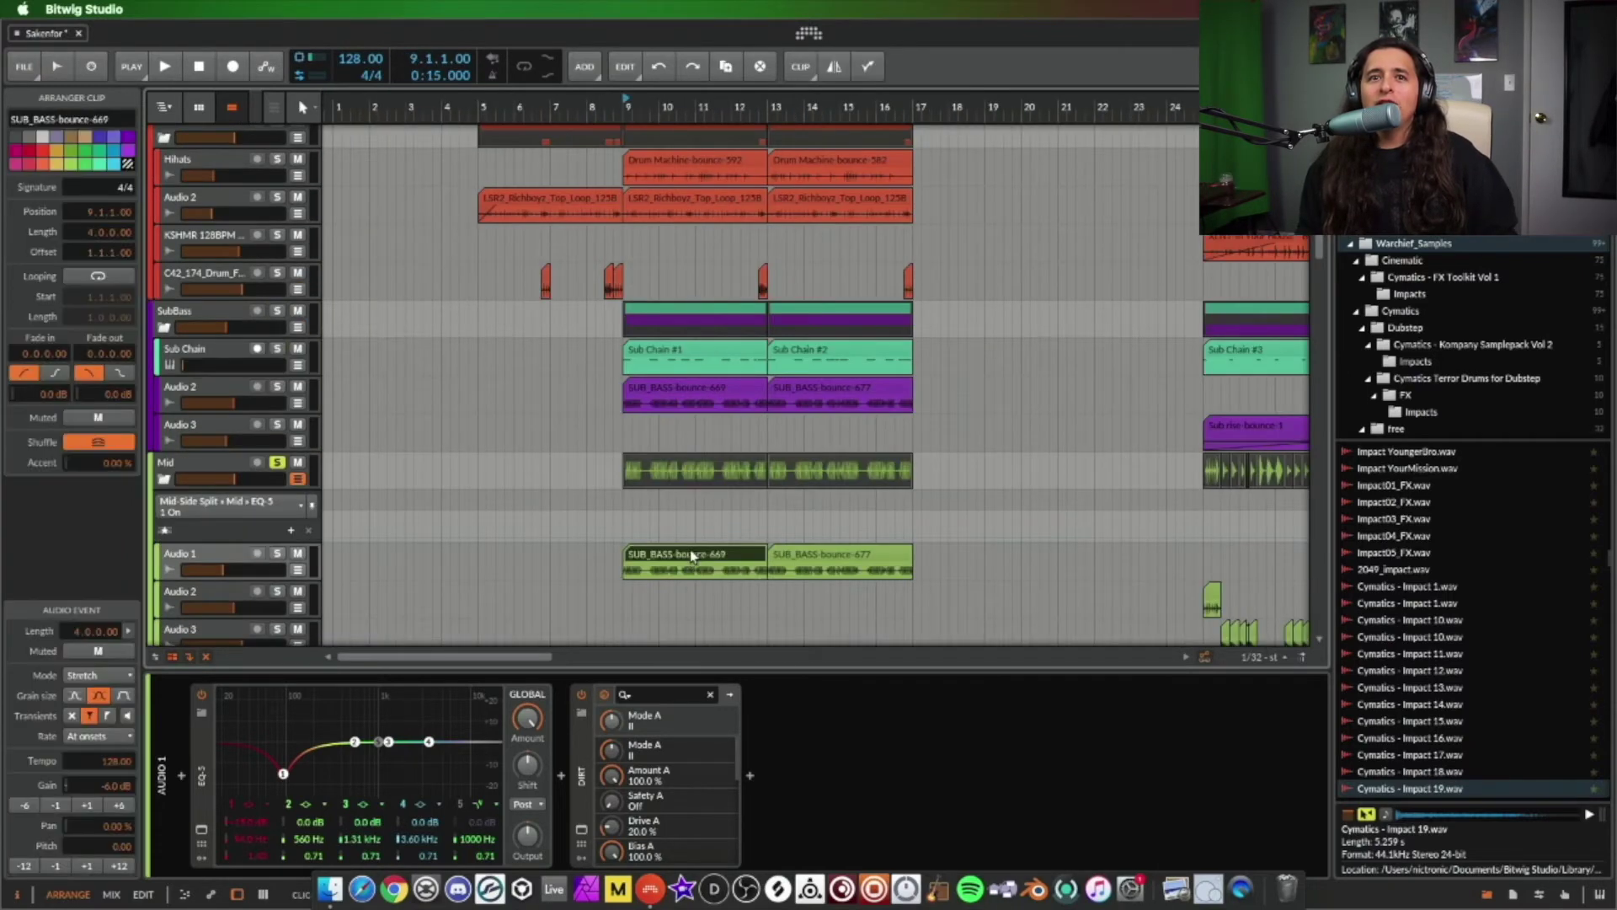
left_click(225, 570)
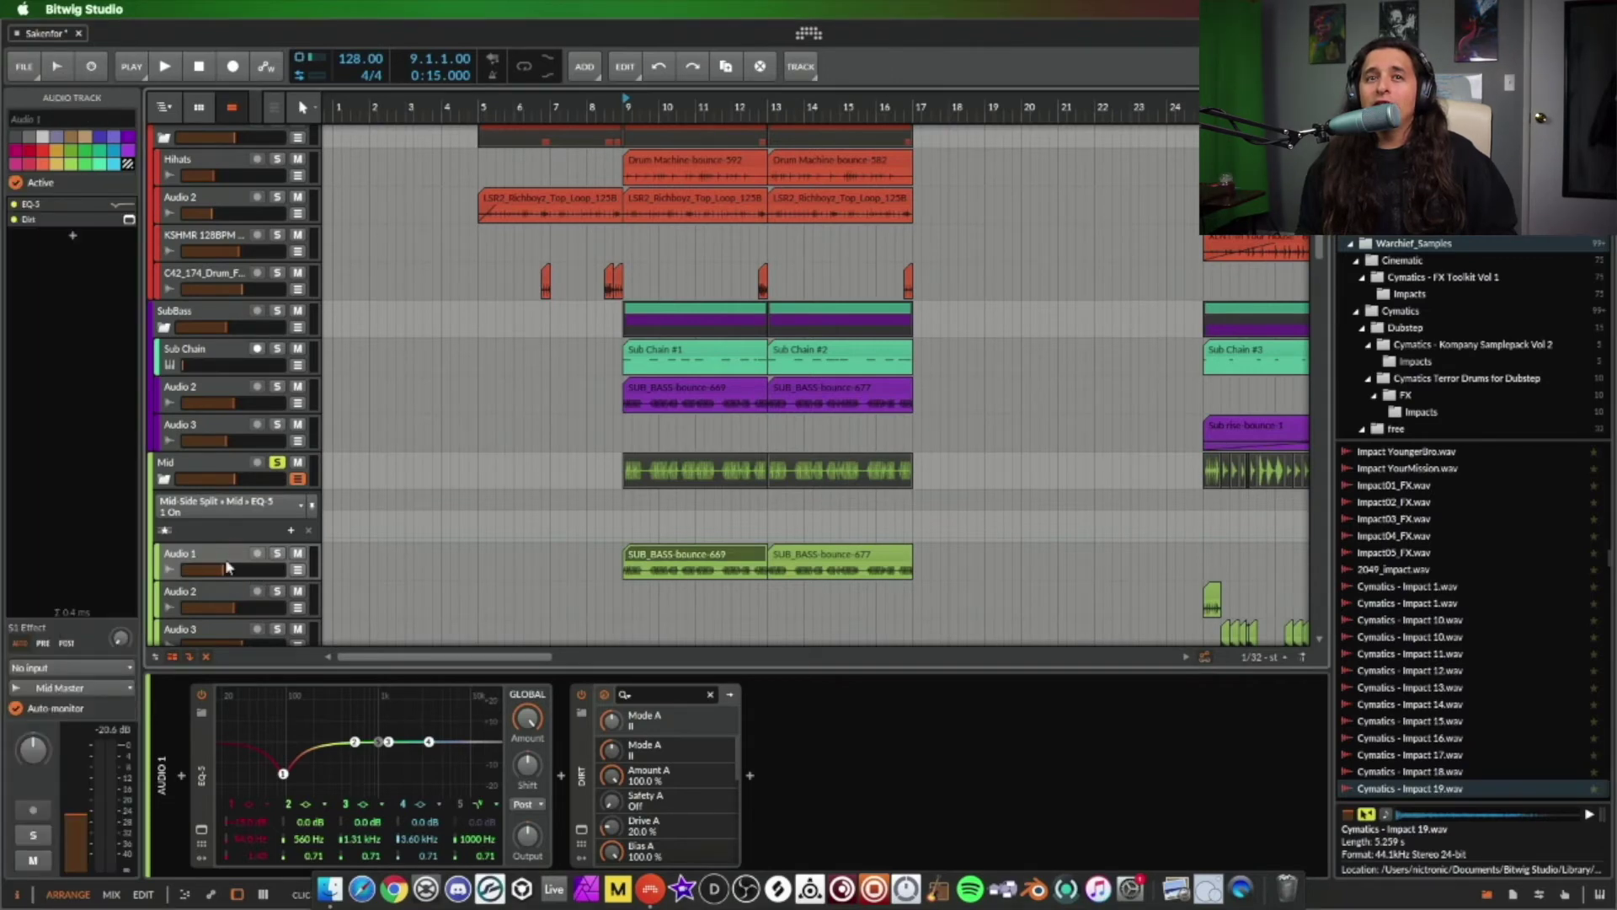
left_click(714, 561)
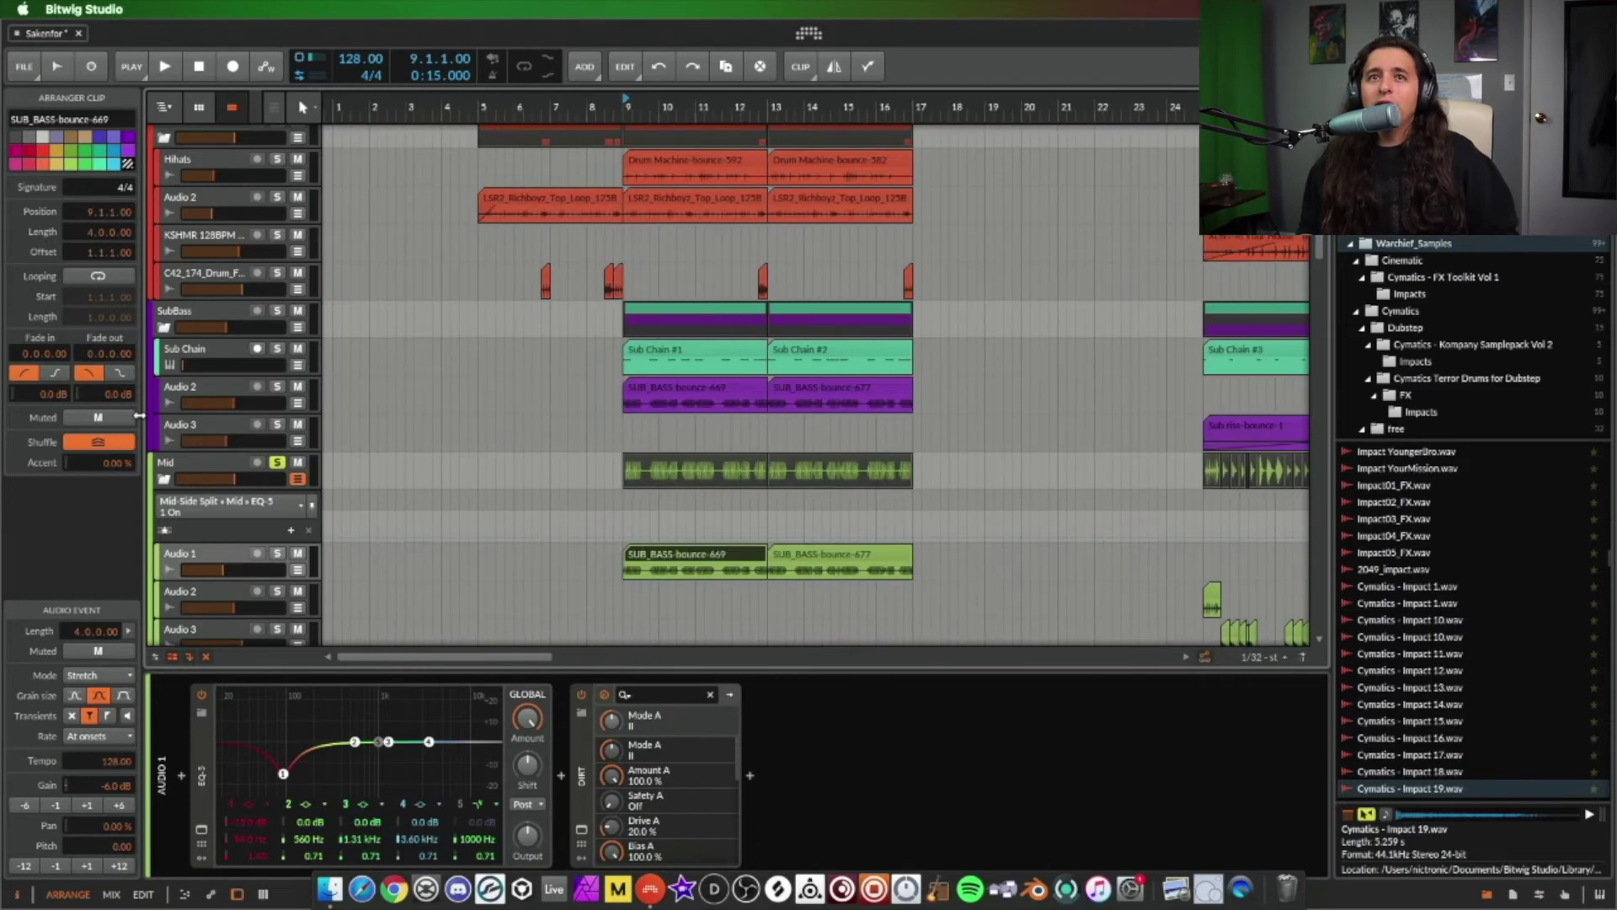
left_click(608, 560)
key("space")
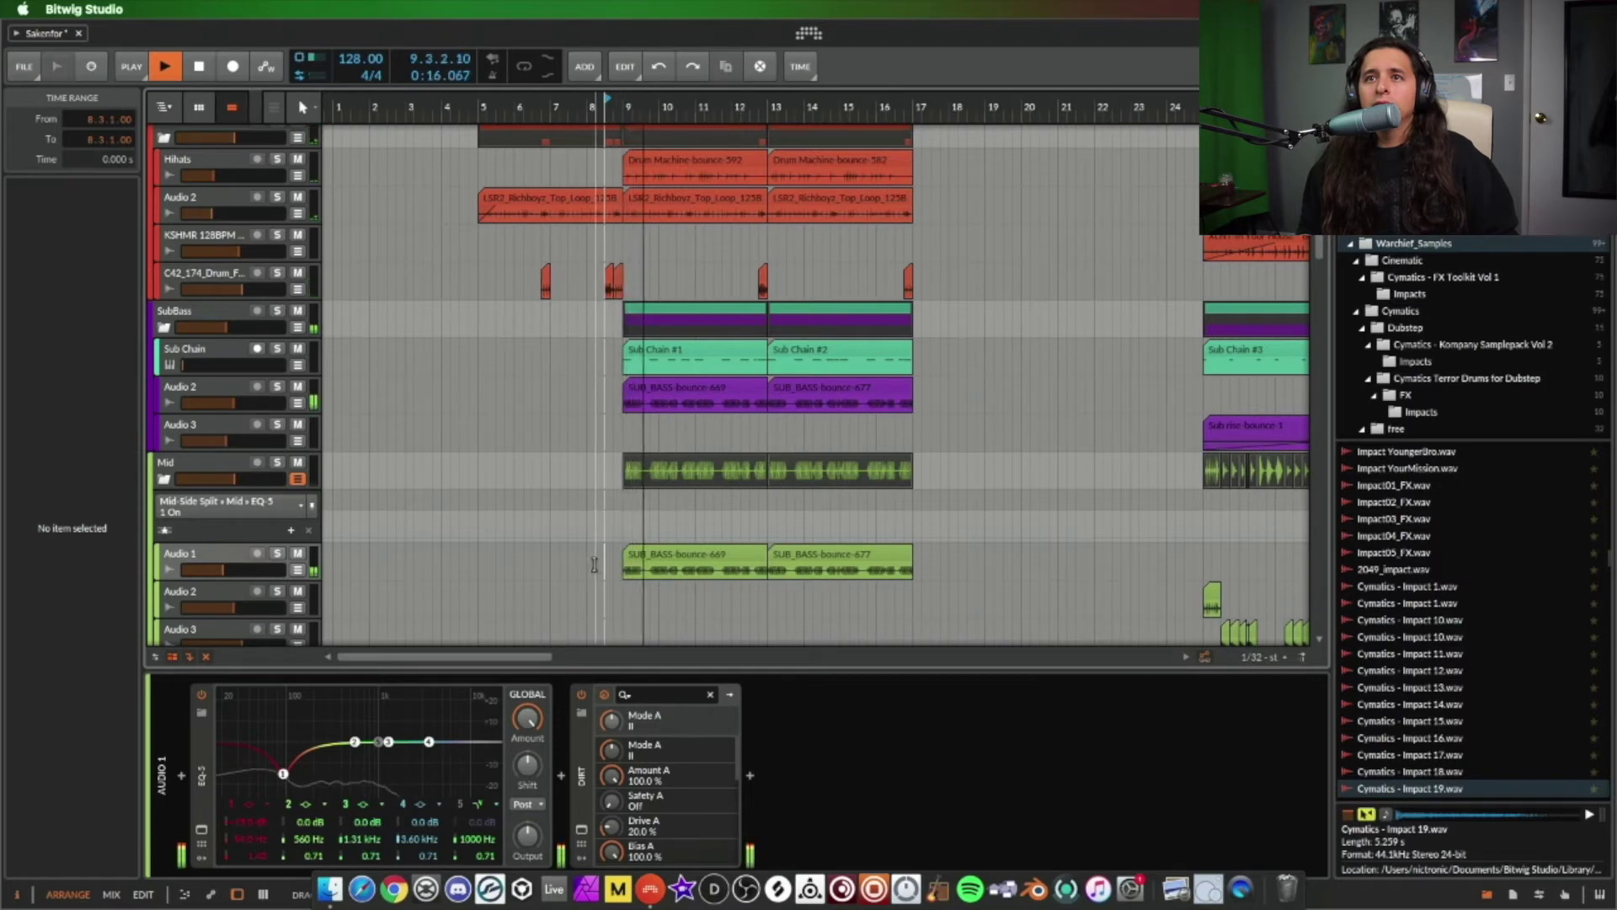
key("space")
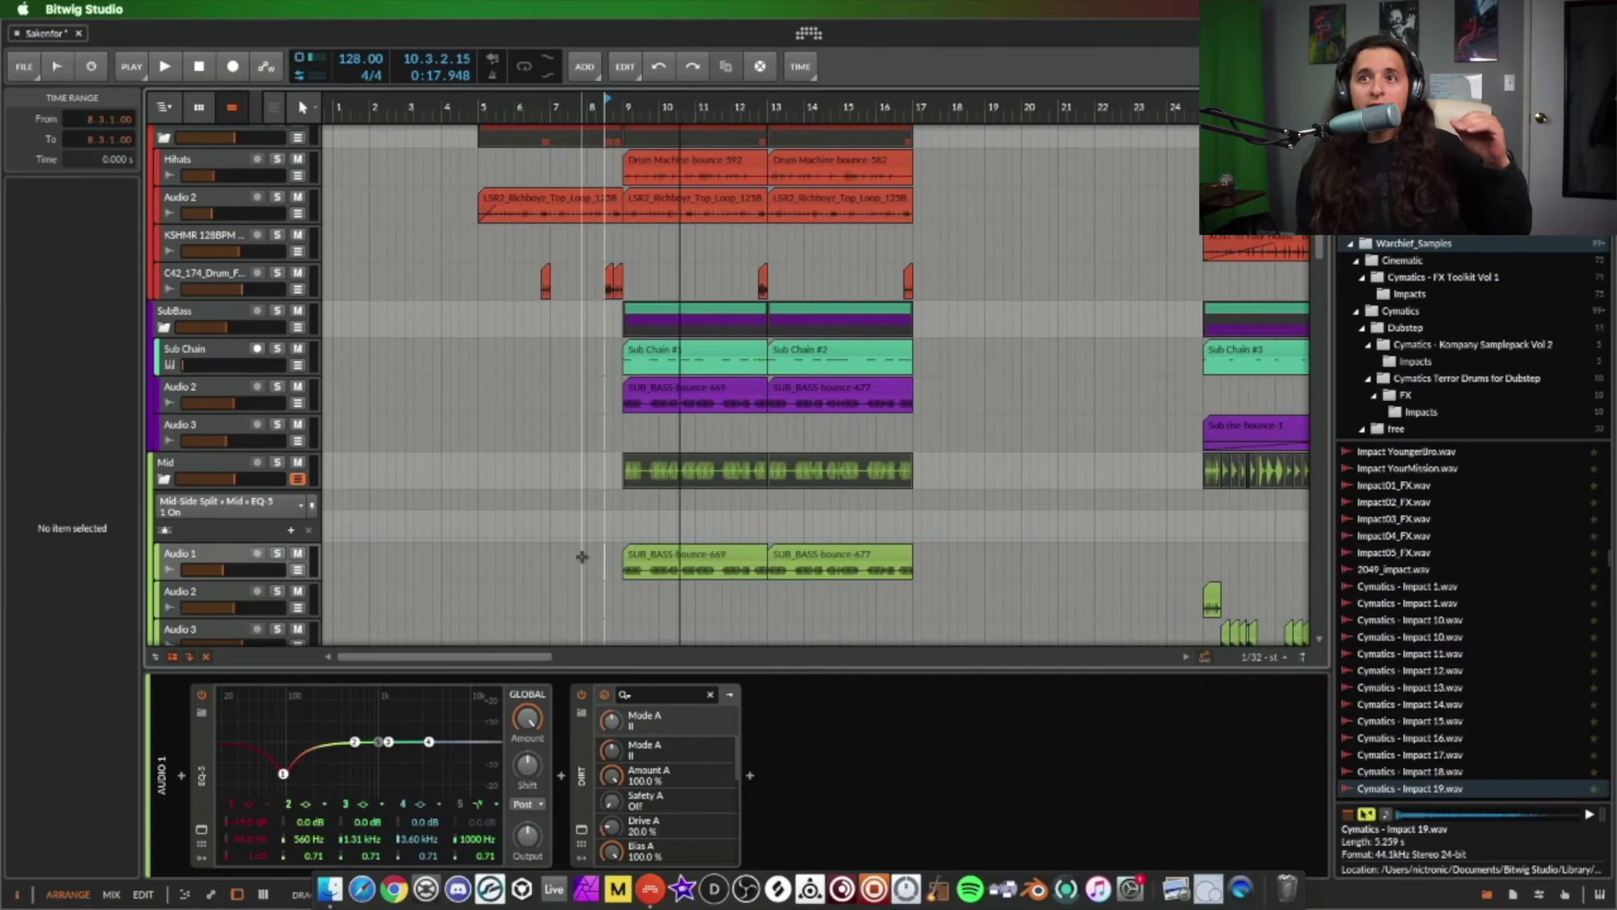
- Compare the drum, Mid and Synths clips in the buildup from bar 25 with those in the drop from bar 33
scroll(691, 522, "right", 5)
scroll(796, 487, "up", 5)
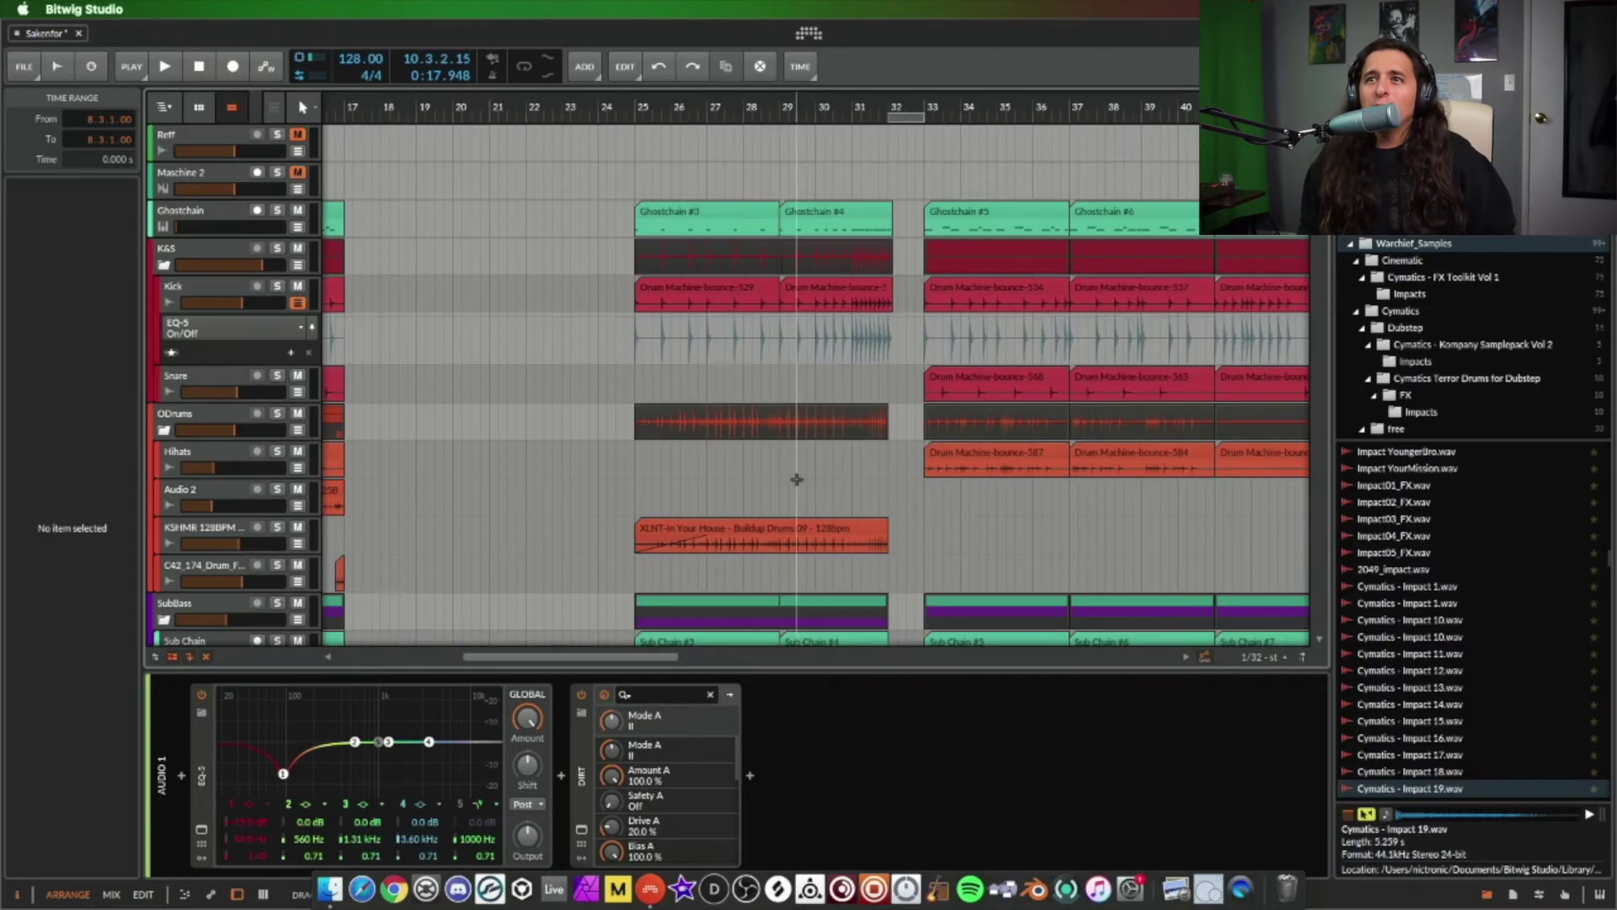
scroll(796, 486, "right", 3)
scroll(809, 481, "down", 5)
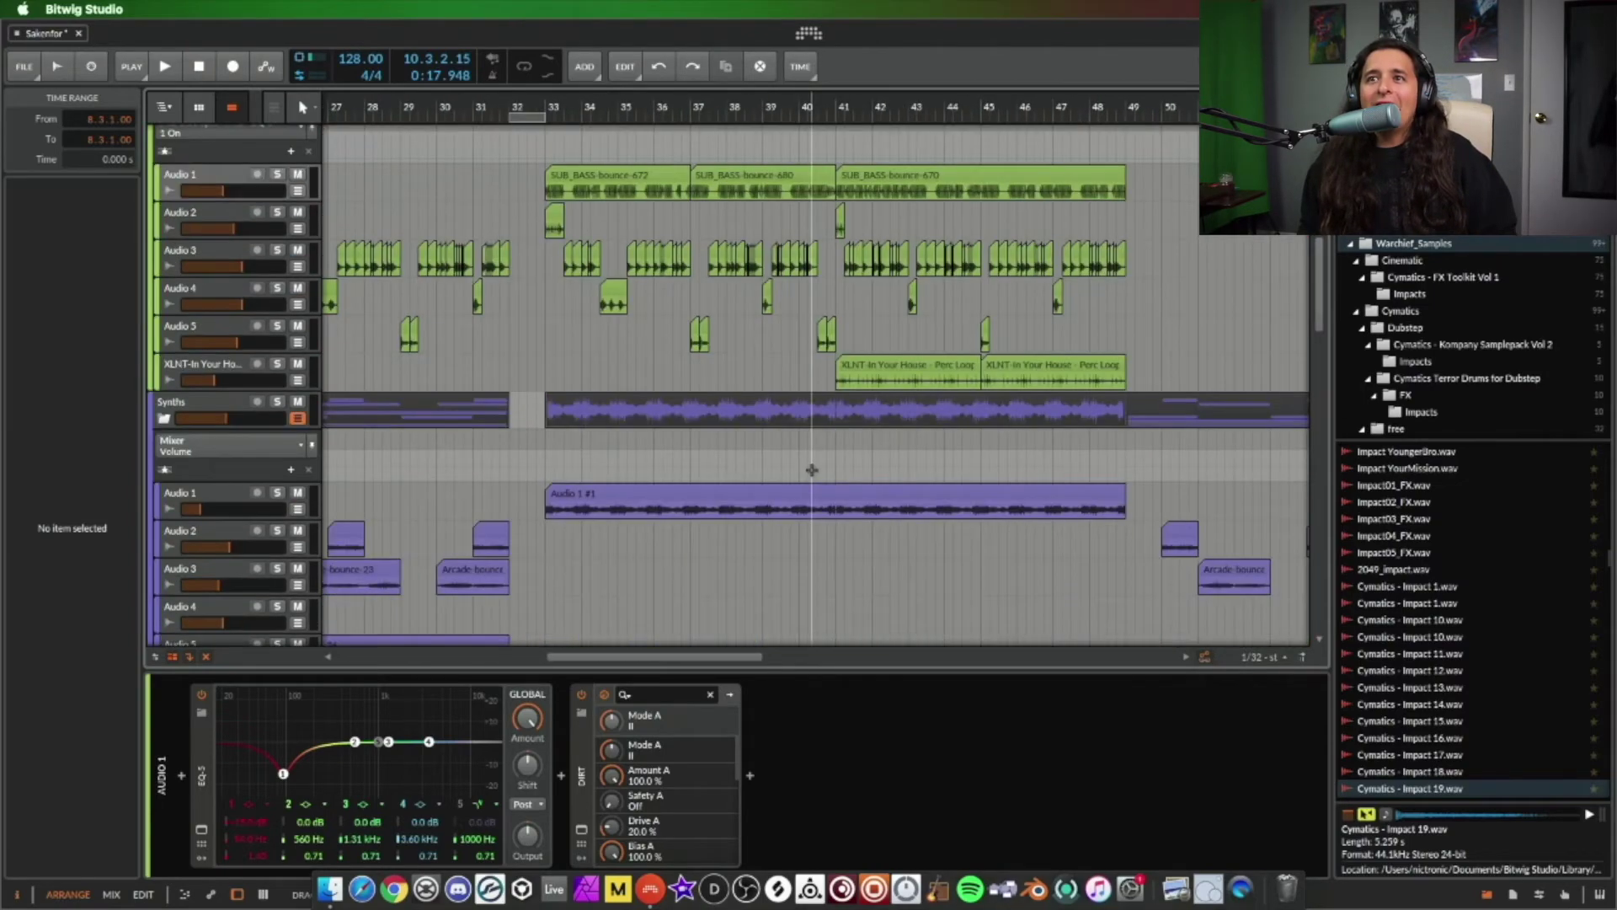
scroll(814, 477, "down", 3)
scroll(783, 472, "left", 7)
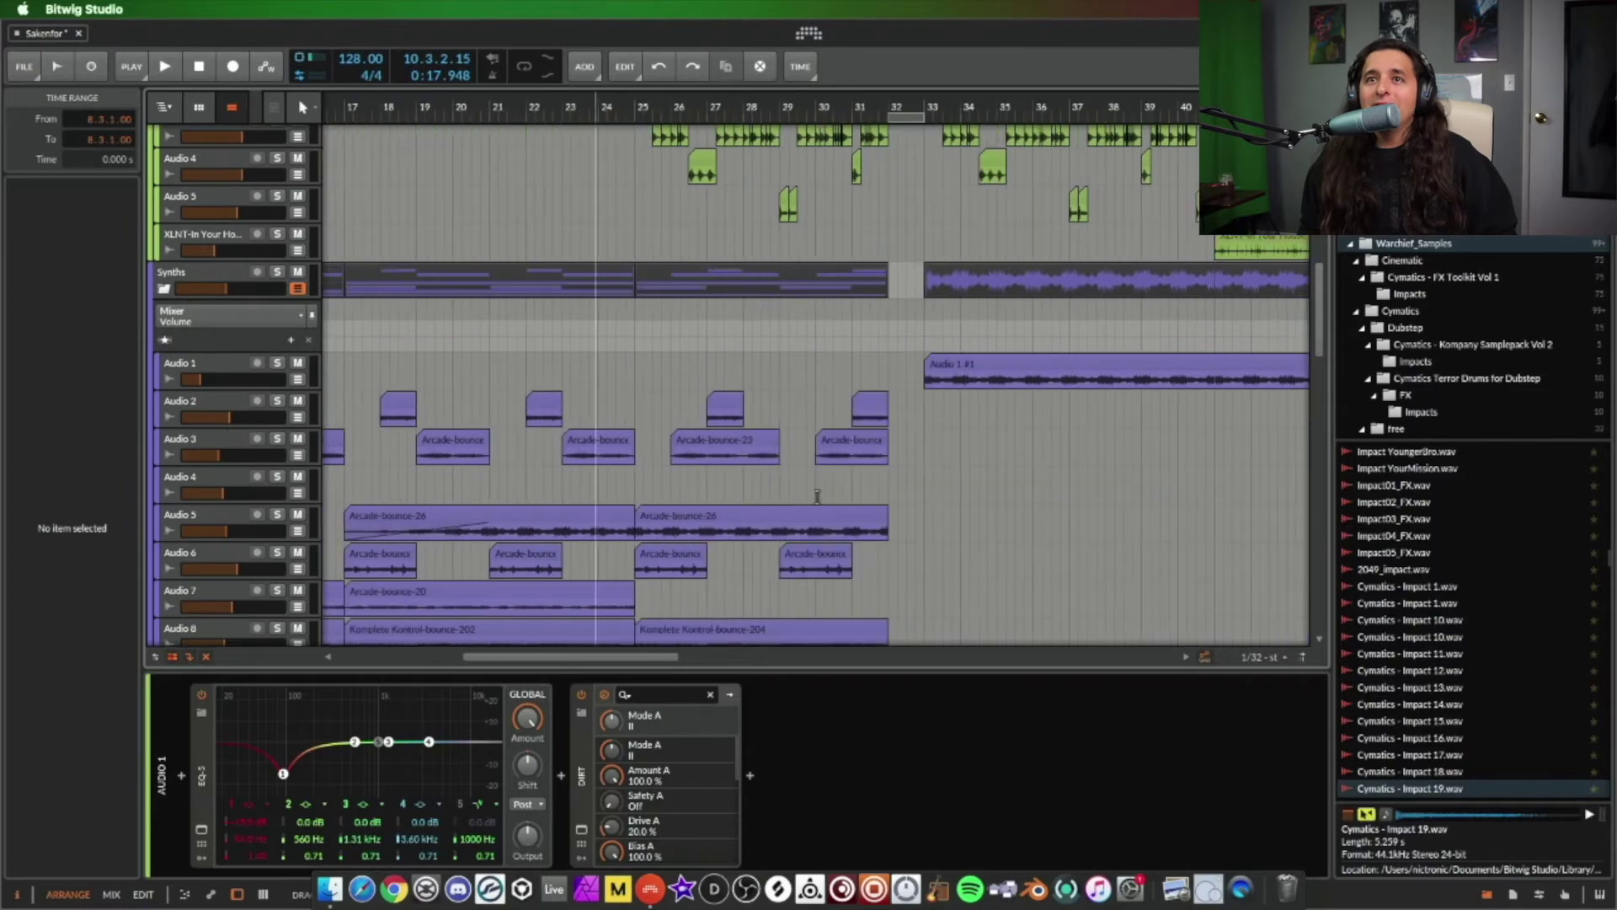
scroll(842, 505, "right", 4)
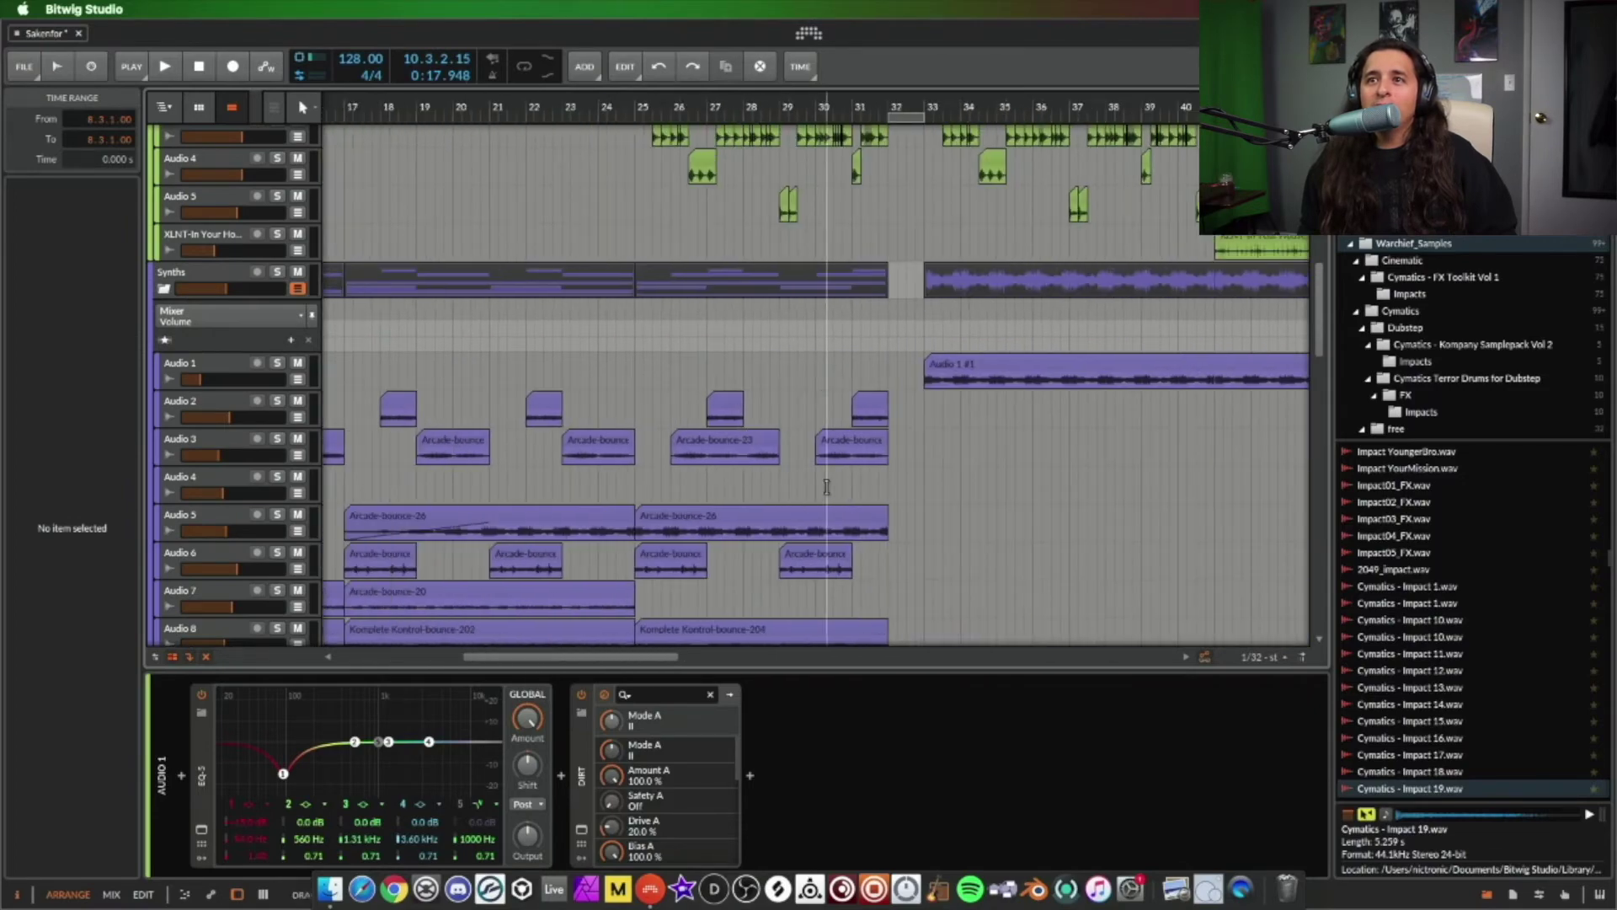
scroll(819, 483, "down", 5)
scroll(843, 482, "up", 12)
- Examine the SubBass and Mid clip patterns from bar 25 through the end of the drop at bar 49
scroll(842, 493, "right", 4)
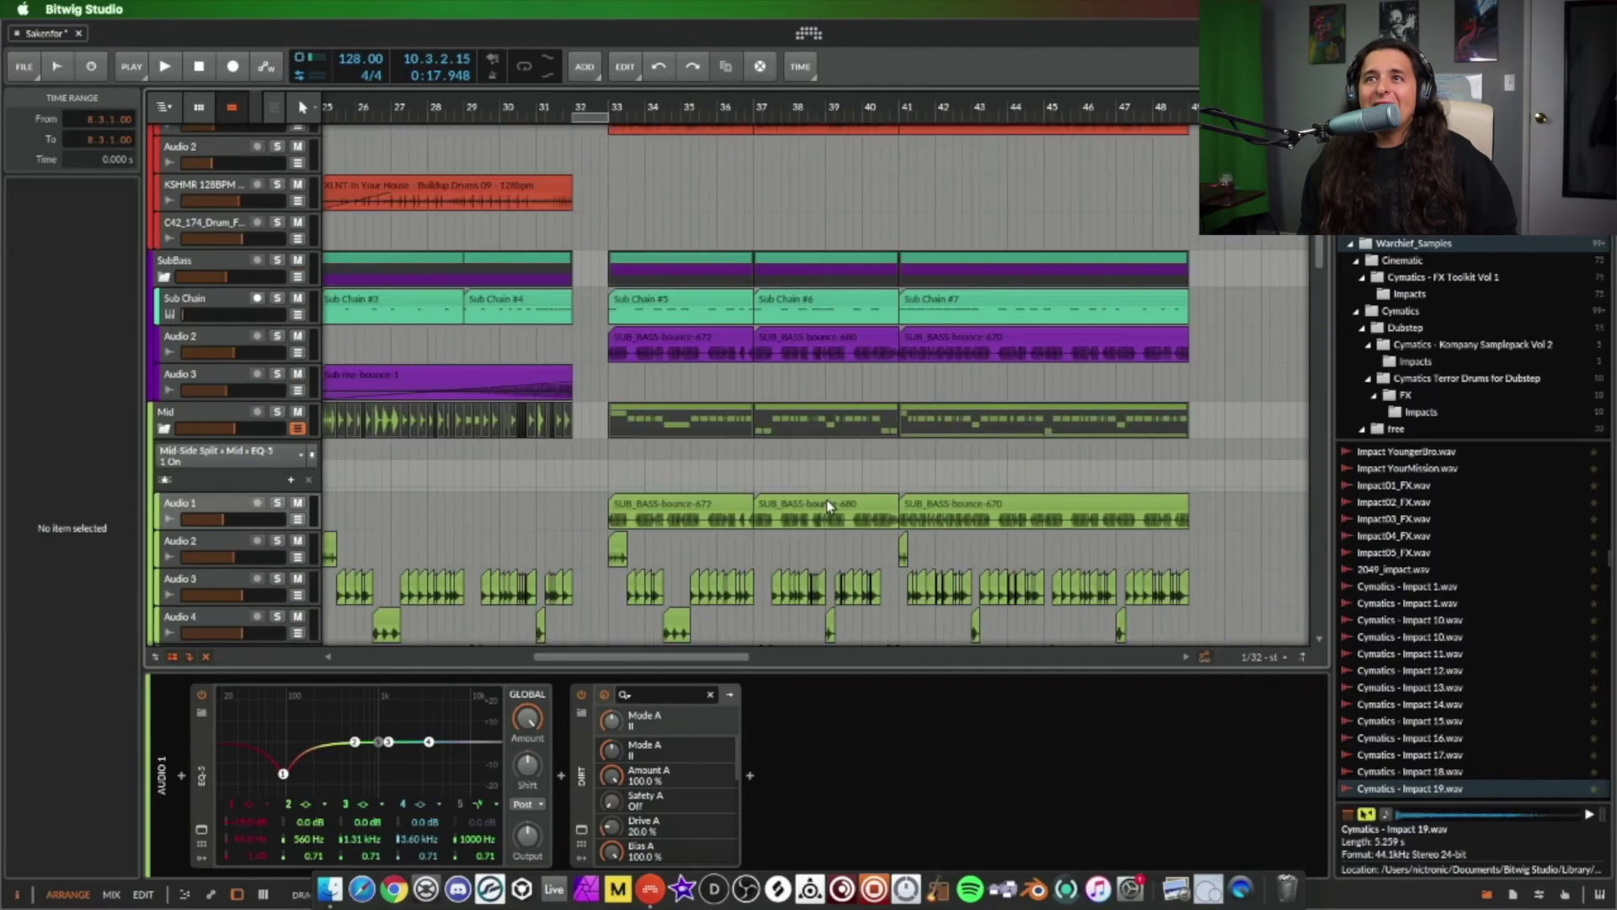
scroll(828, 501, "left", 2)
scroll(827, 502, "right", 2)
scroll(827, 502, "left", 2)
scroll(828, 503, "right", 1)
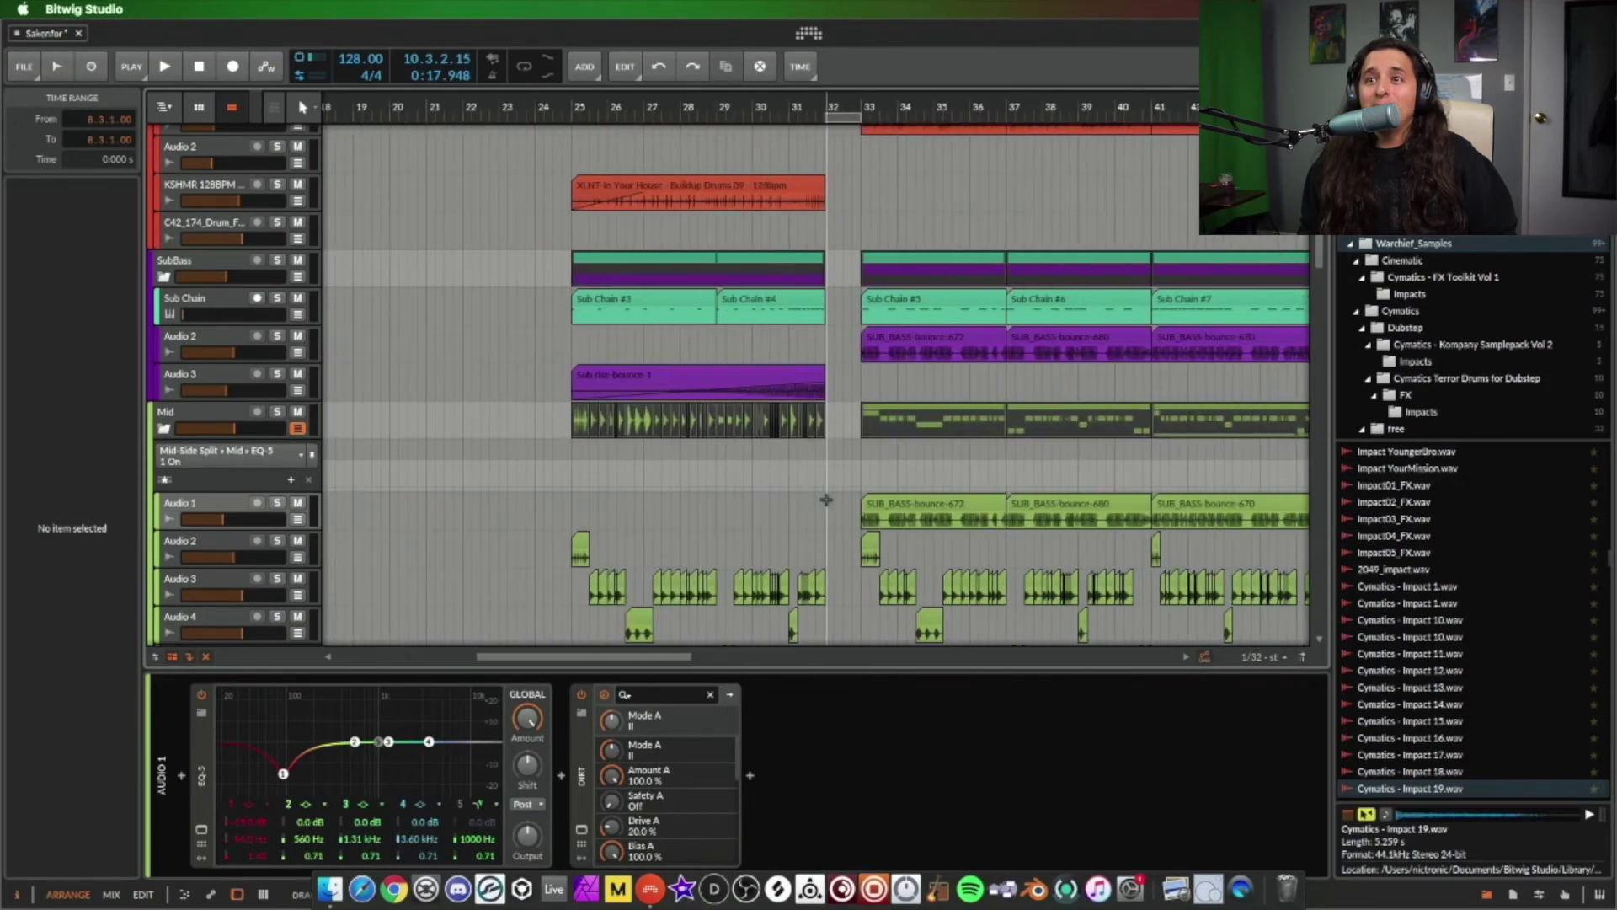
scroll(827, 504, "right", 2)
scroll(829, 506, "down", 3)
scroll(773, 463, "left", 5)
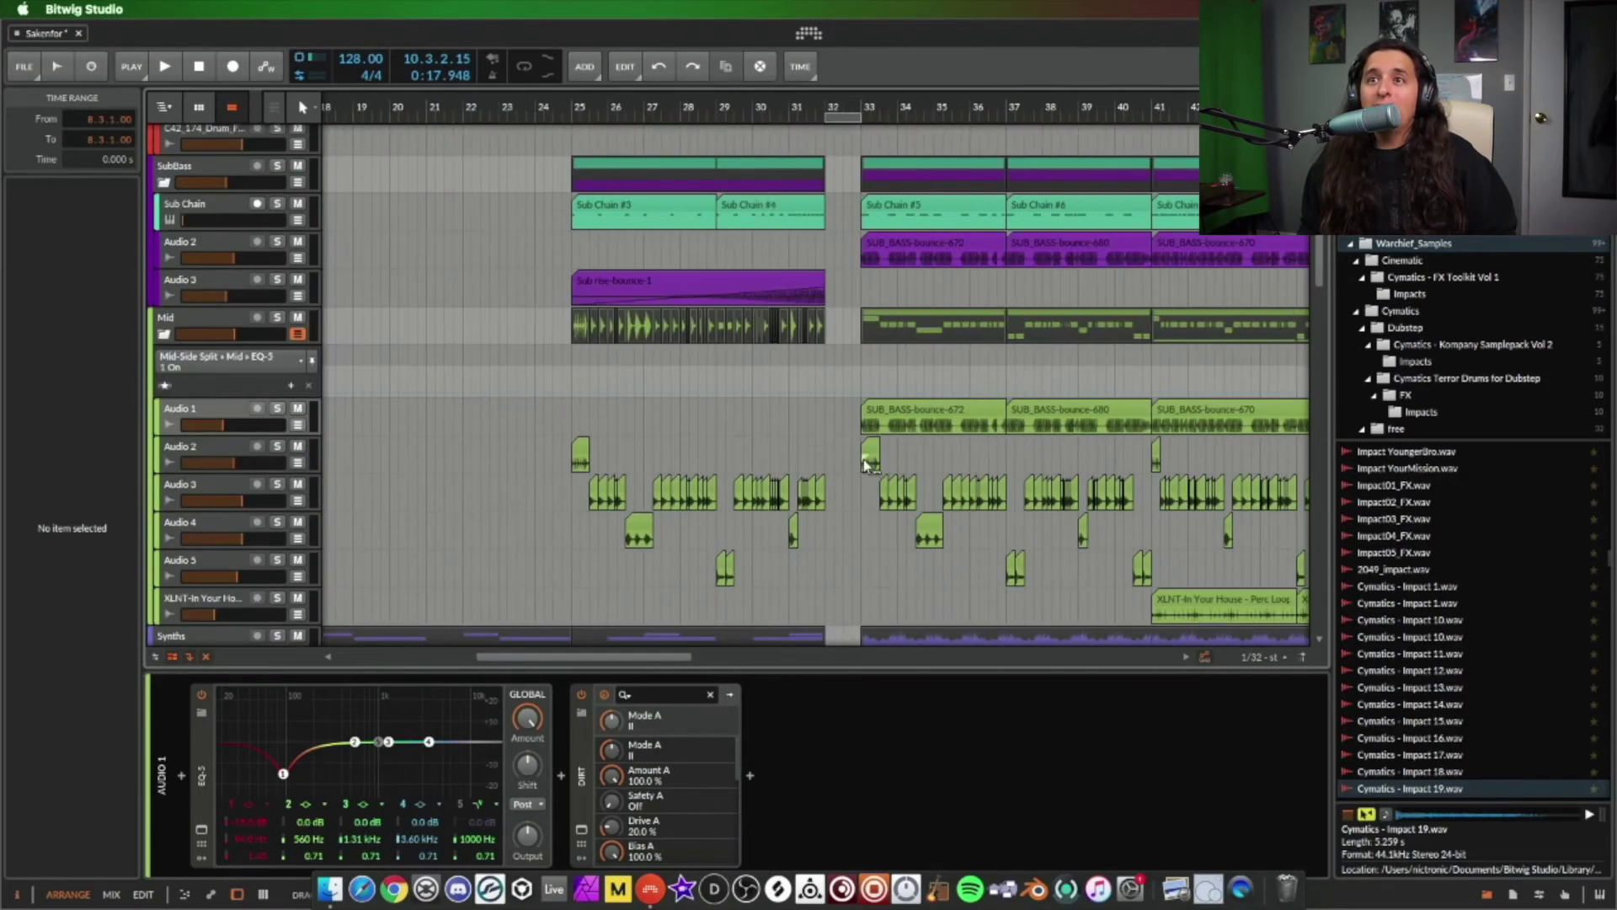
scroll(892, 465, "right", 3)
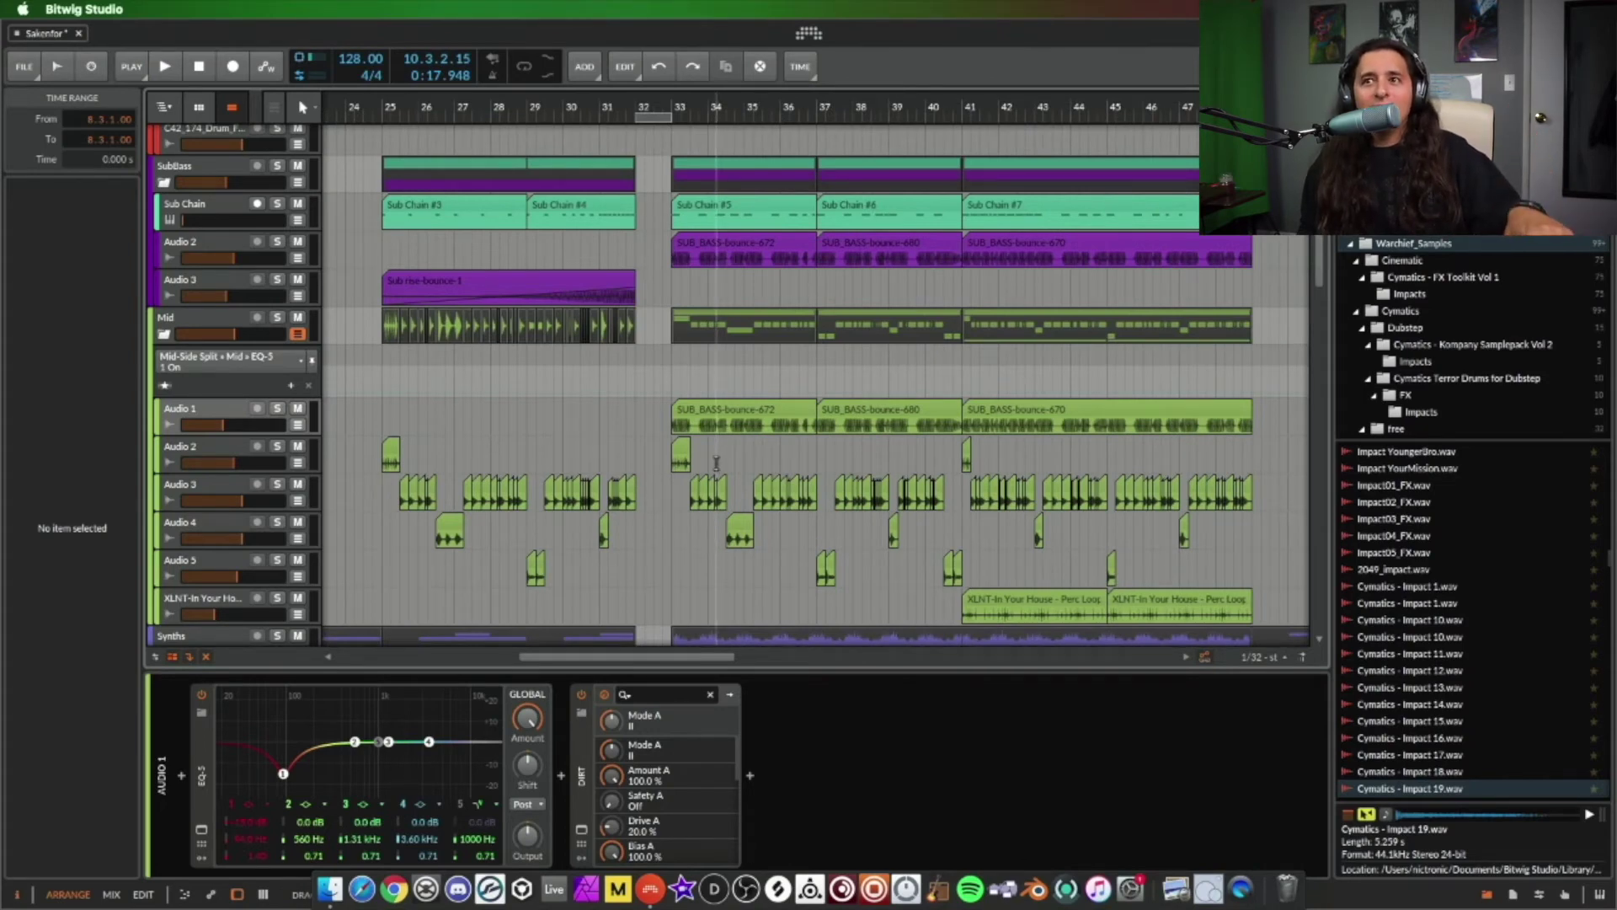
scroll(669, 539, "right", 3)
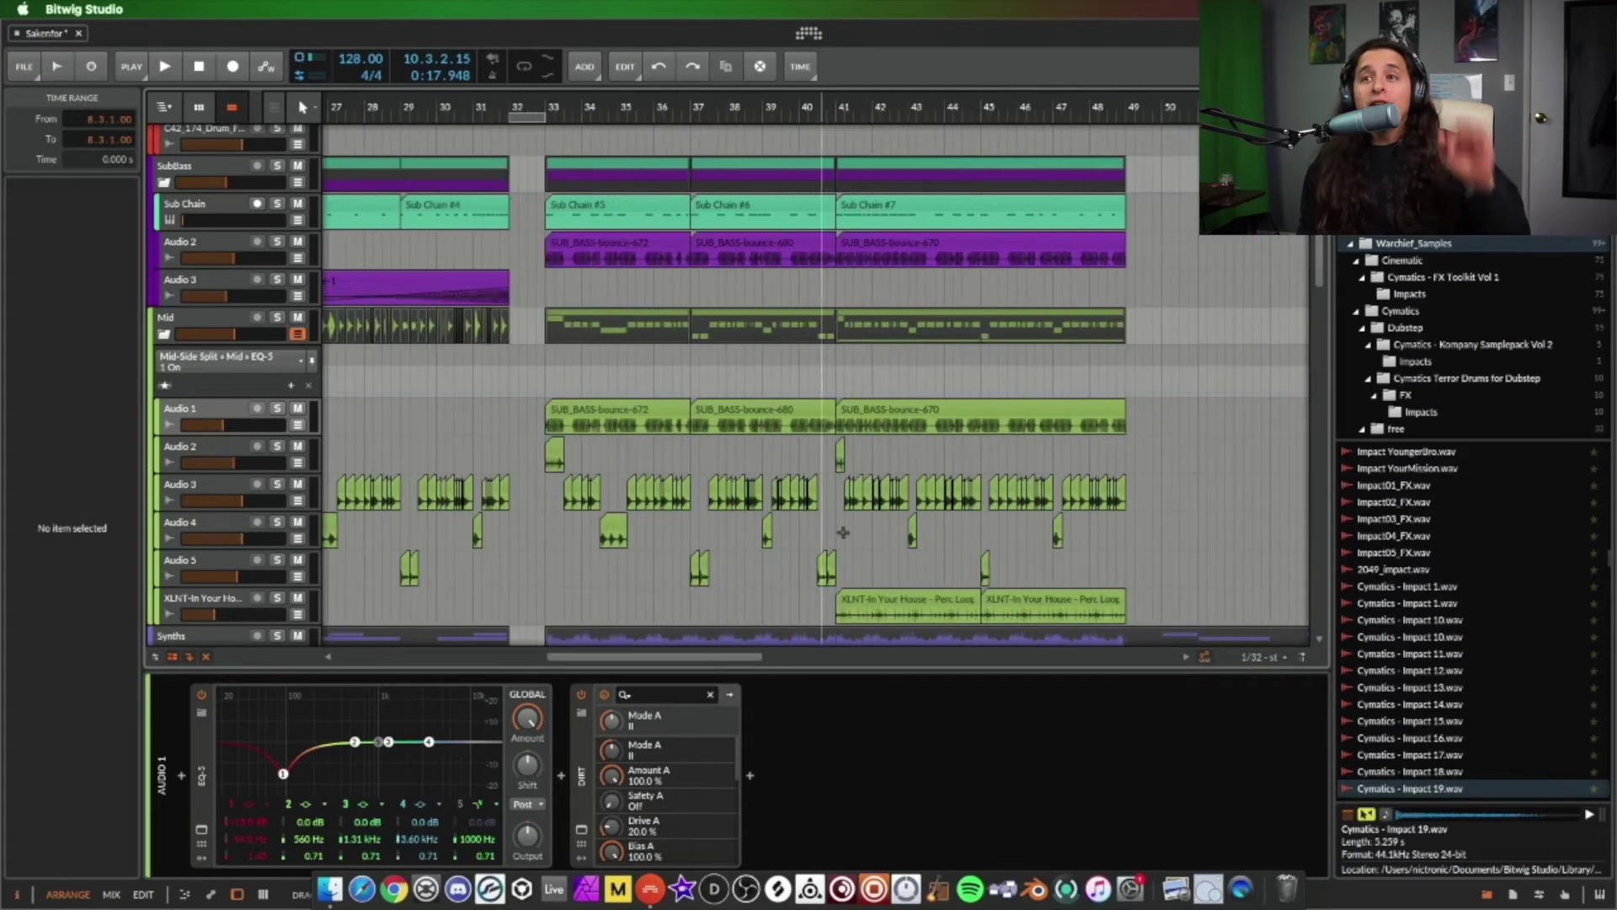
- Audition the XLNT-In Your House percussion loop track soloed from bar 41, inspect its clips, and unsolo it
scroll(927, 539, "up", 5)
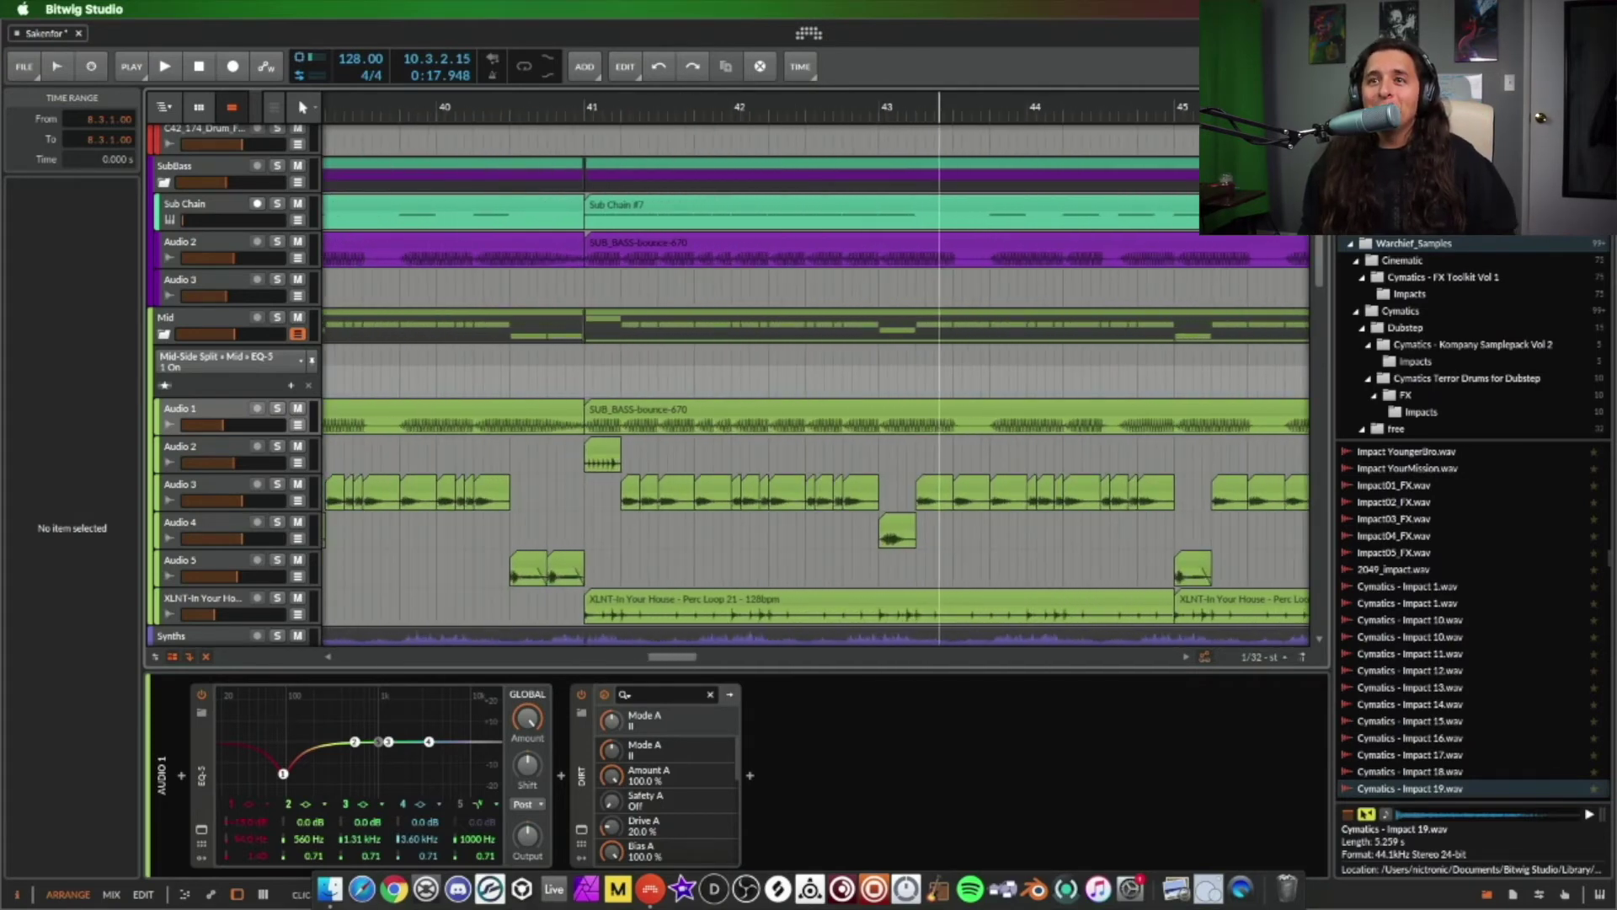
left_click(589, 613)
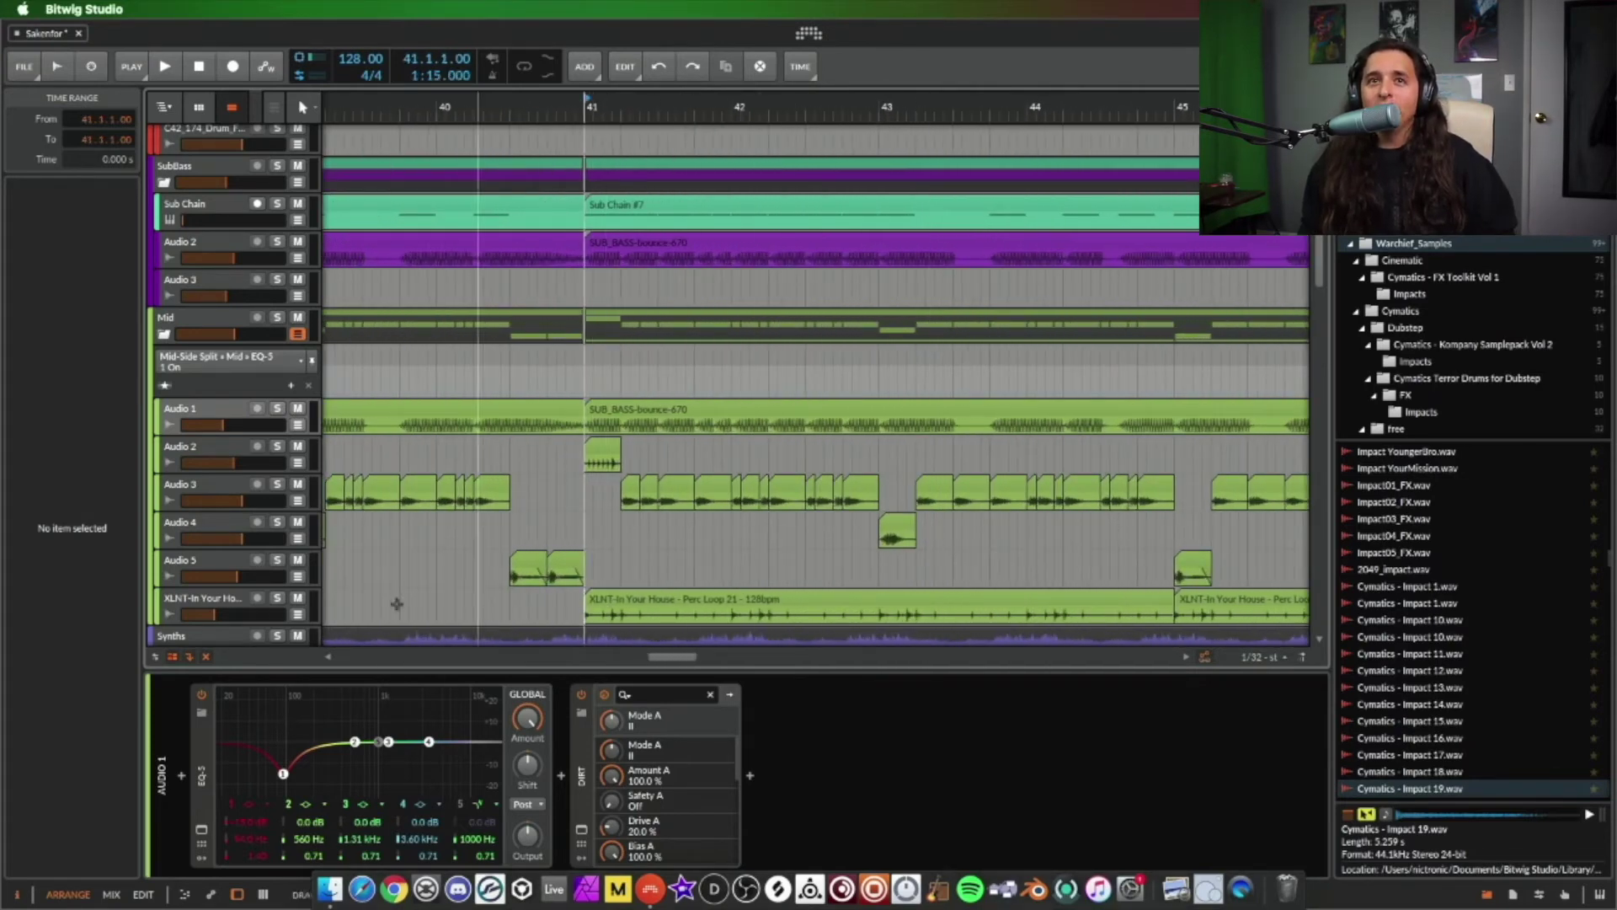
left_click(278, 598)
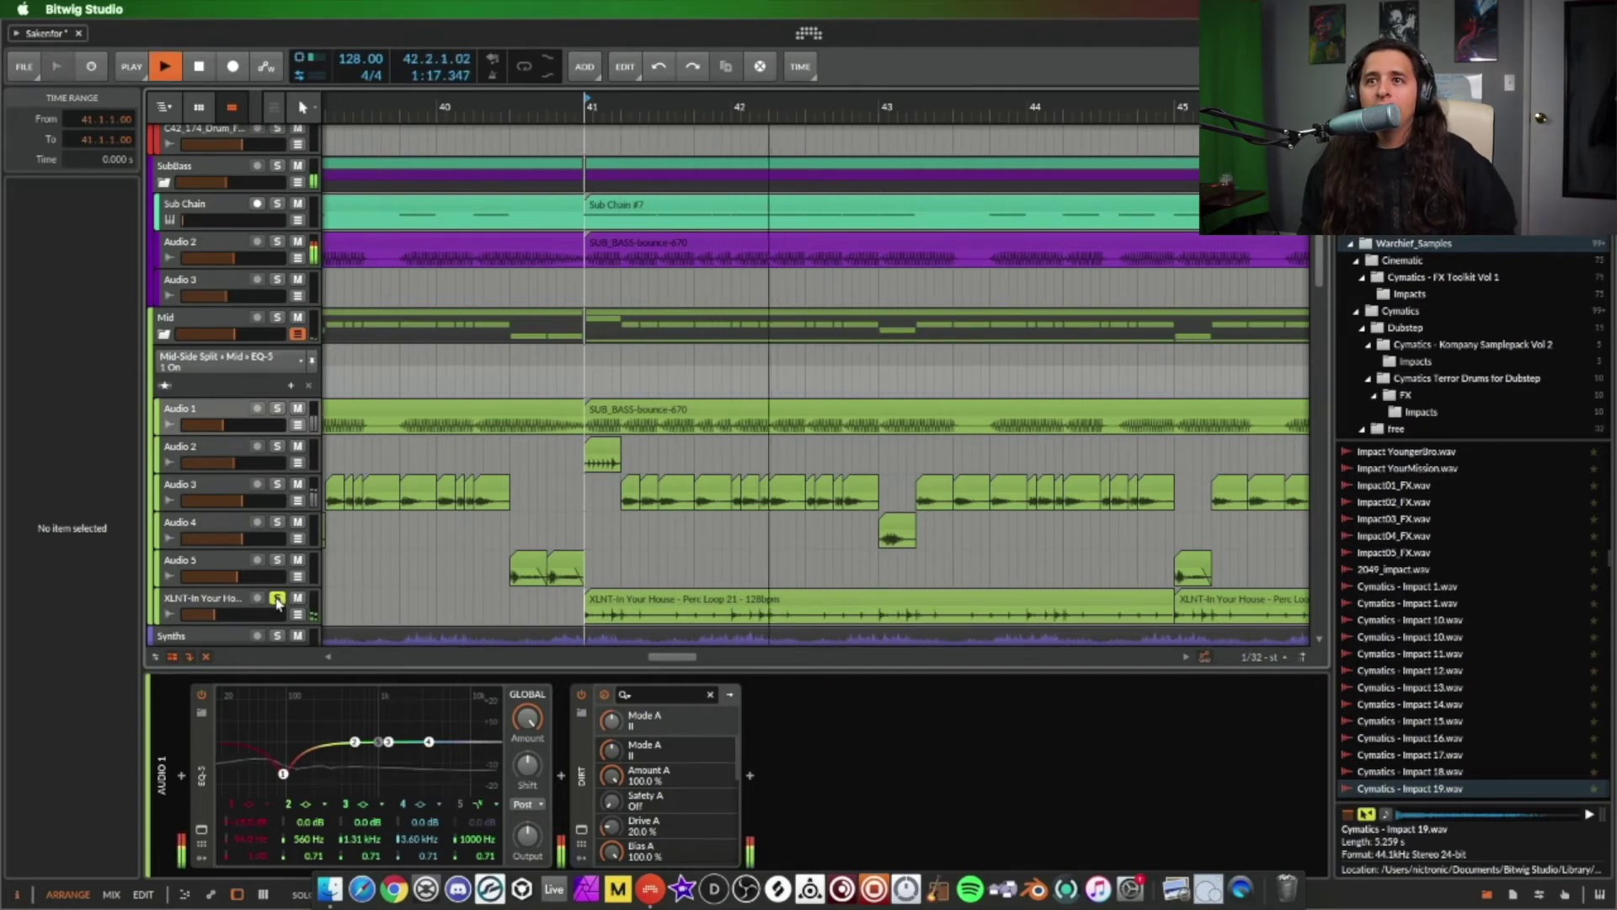
key("space")
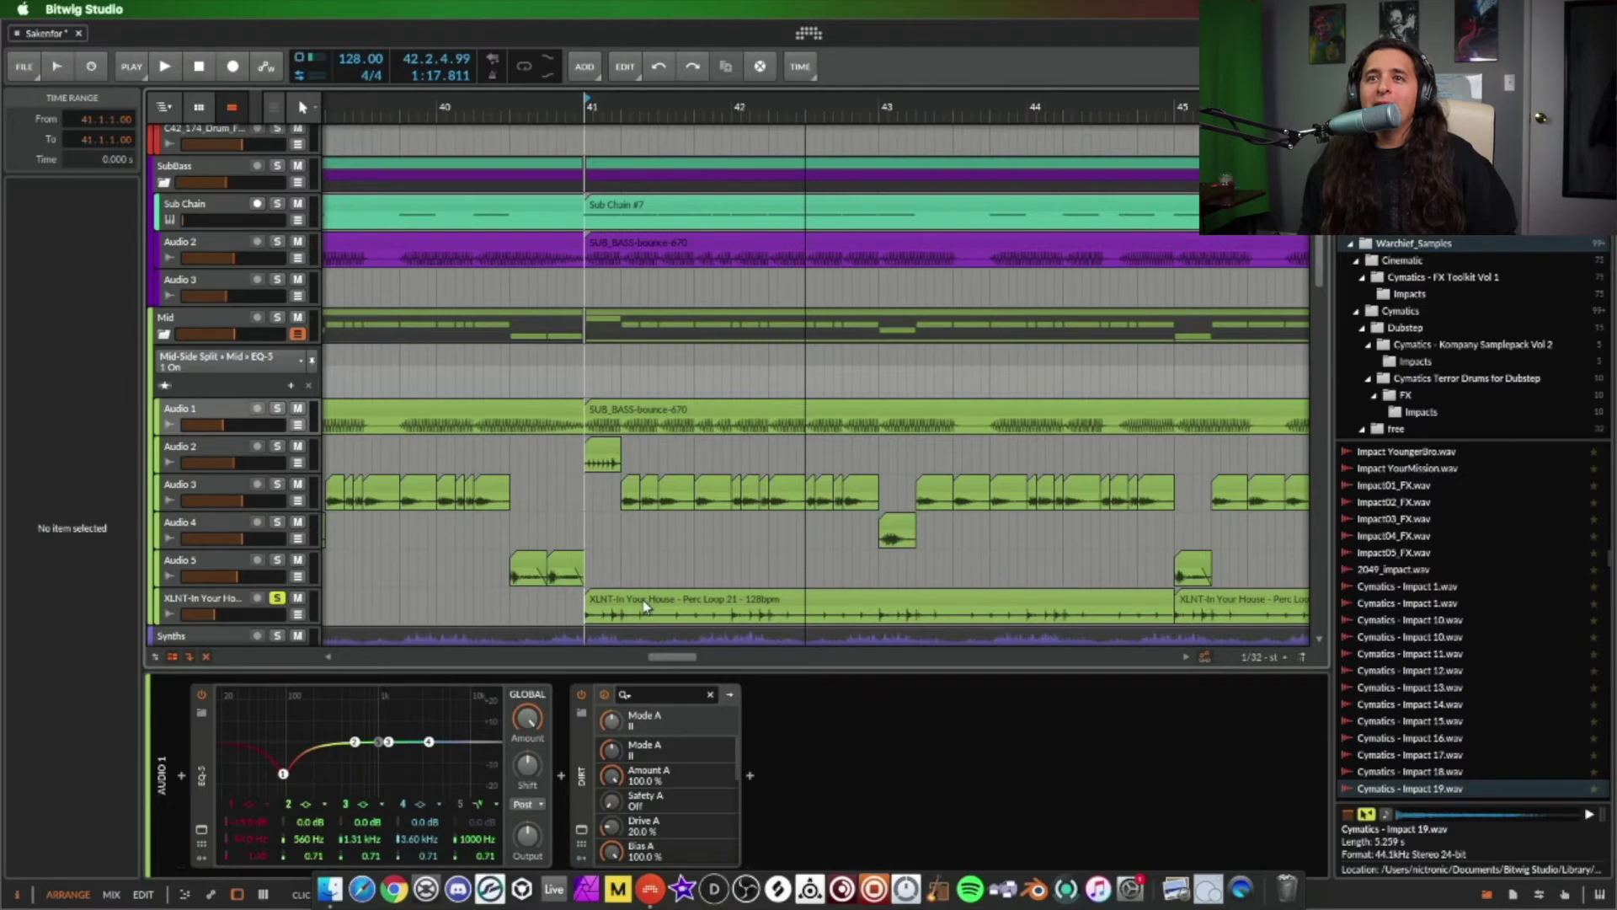
scroll(706, 599, "right", 5)
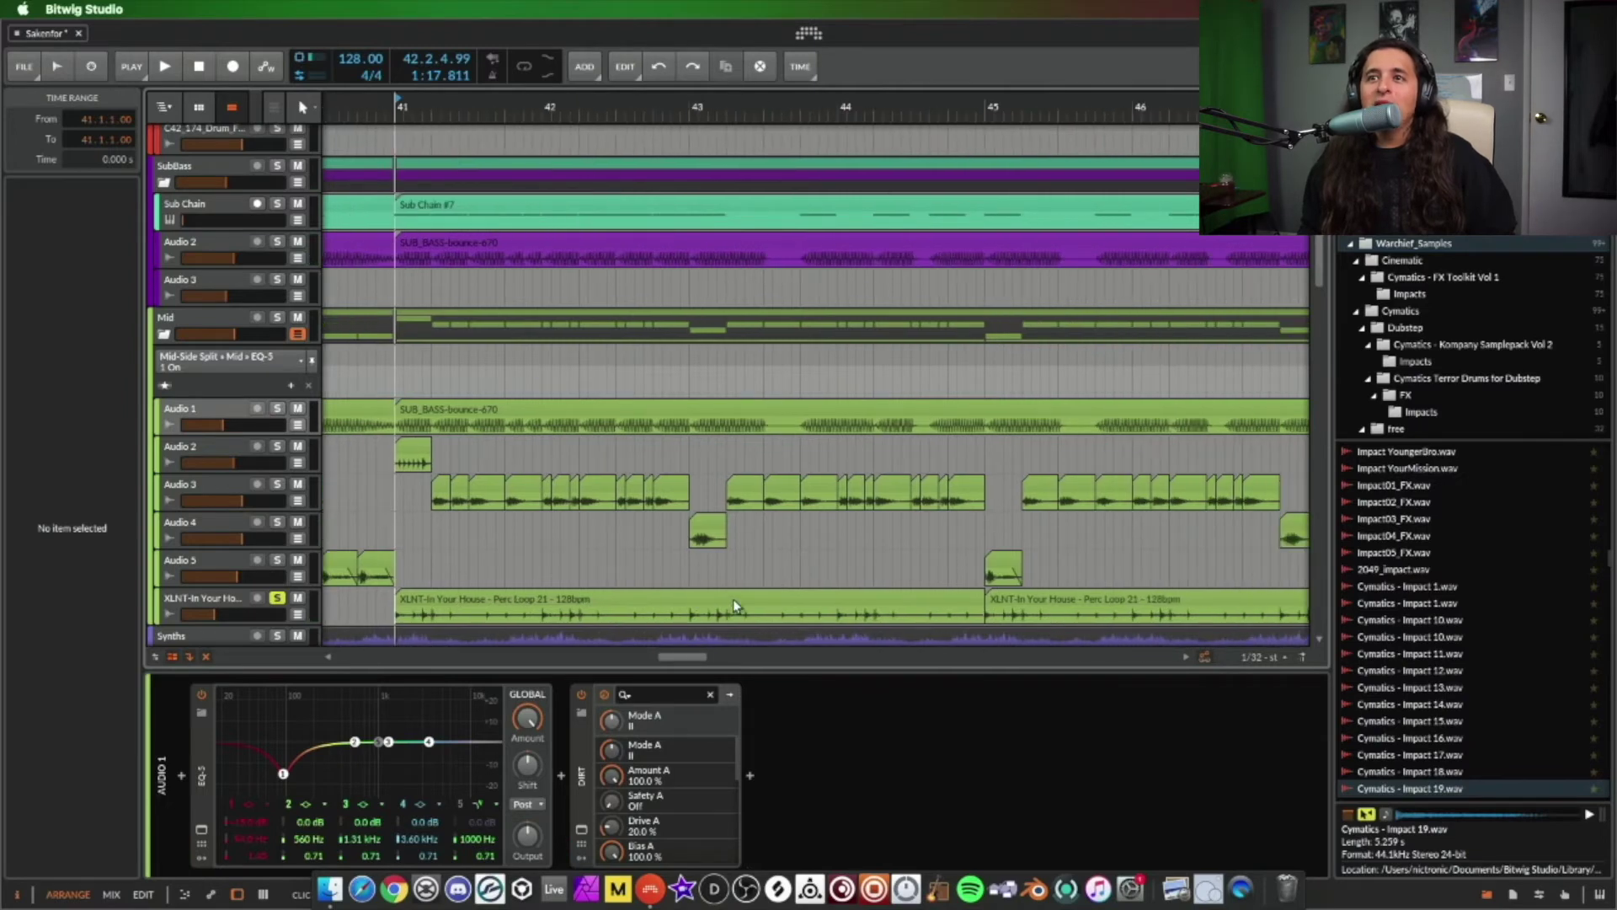
scroll(869, 107, "down", 3)
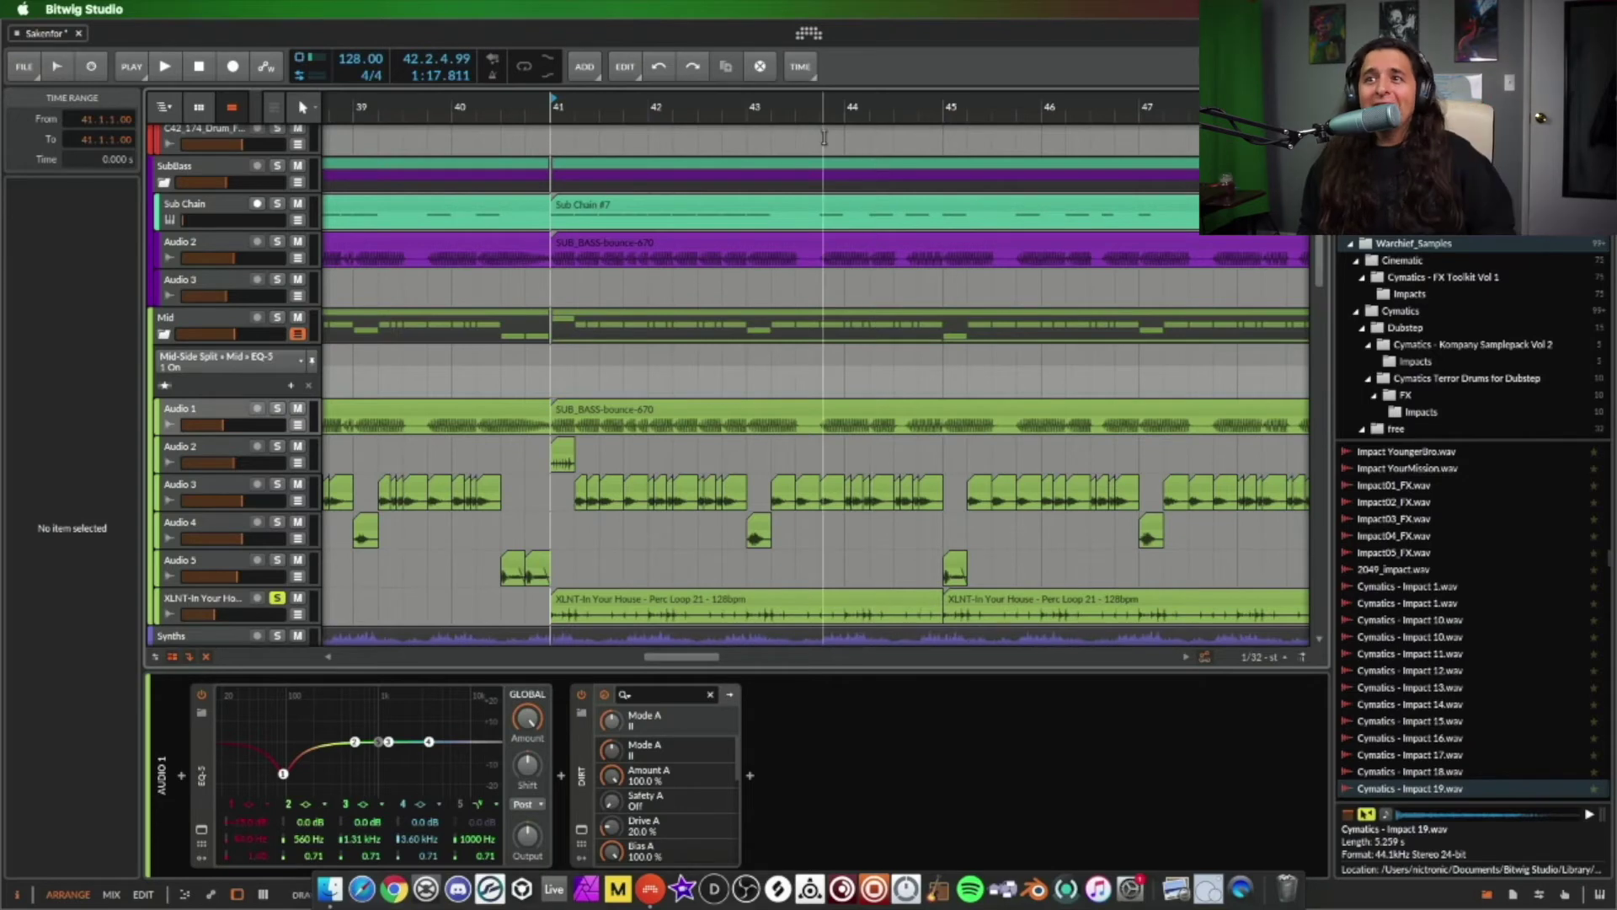
scroll(865, 107, "down", 2)
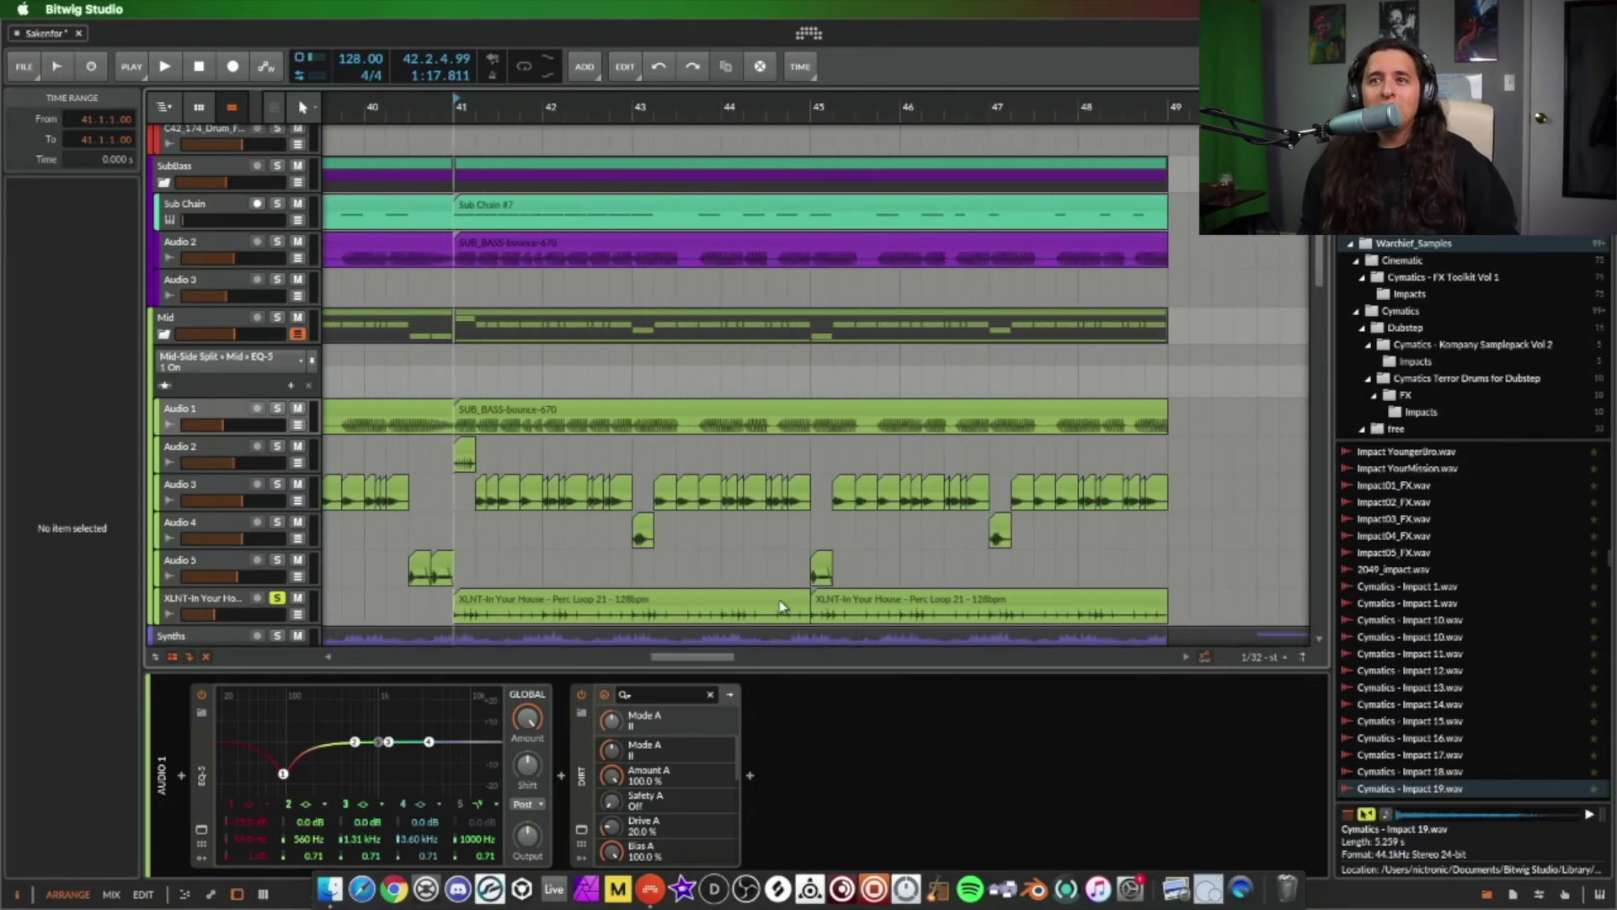
left_click(276, 599)
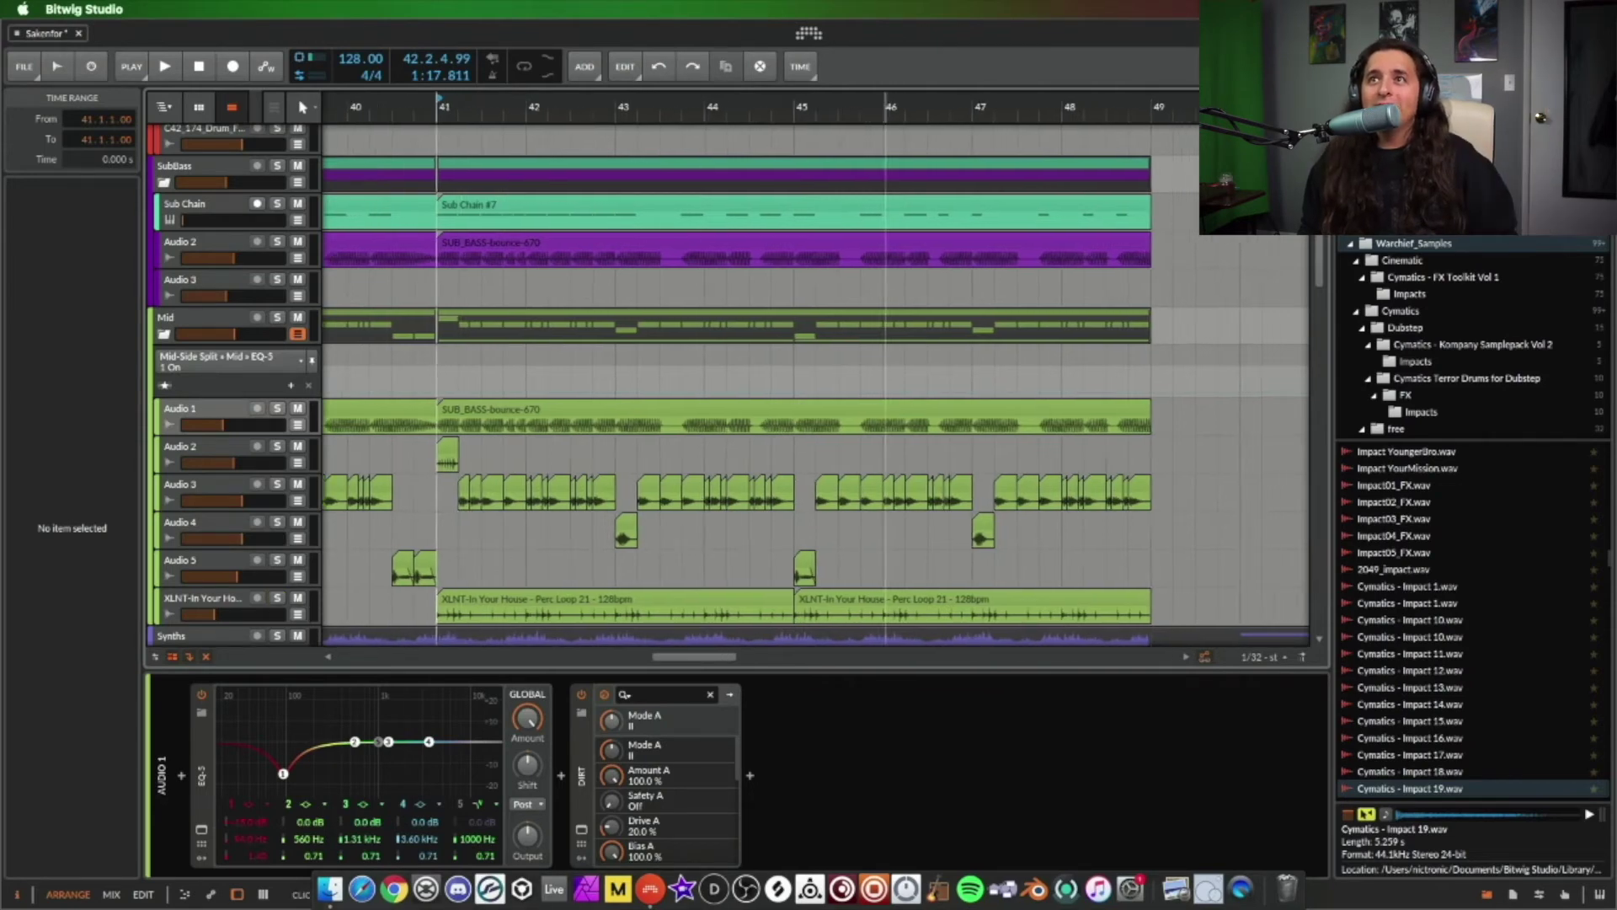
- Examine the bass, Mid and drum clip layout from the bar 49 break through the second buildup and drop
scroll(776, 295, "down", 5)
scroll(762, 544, "right", 5)
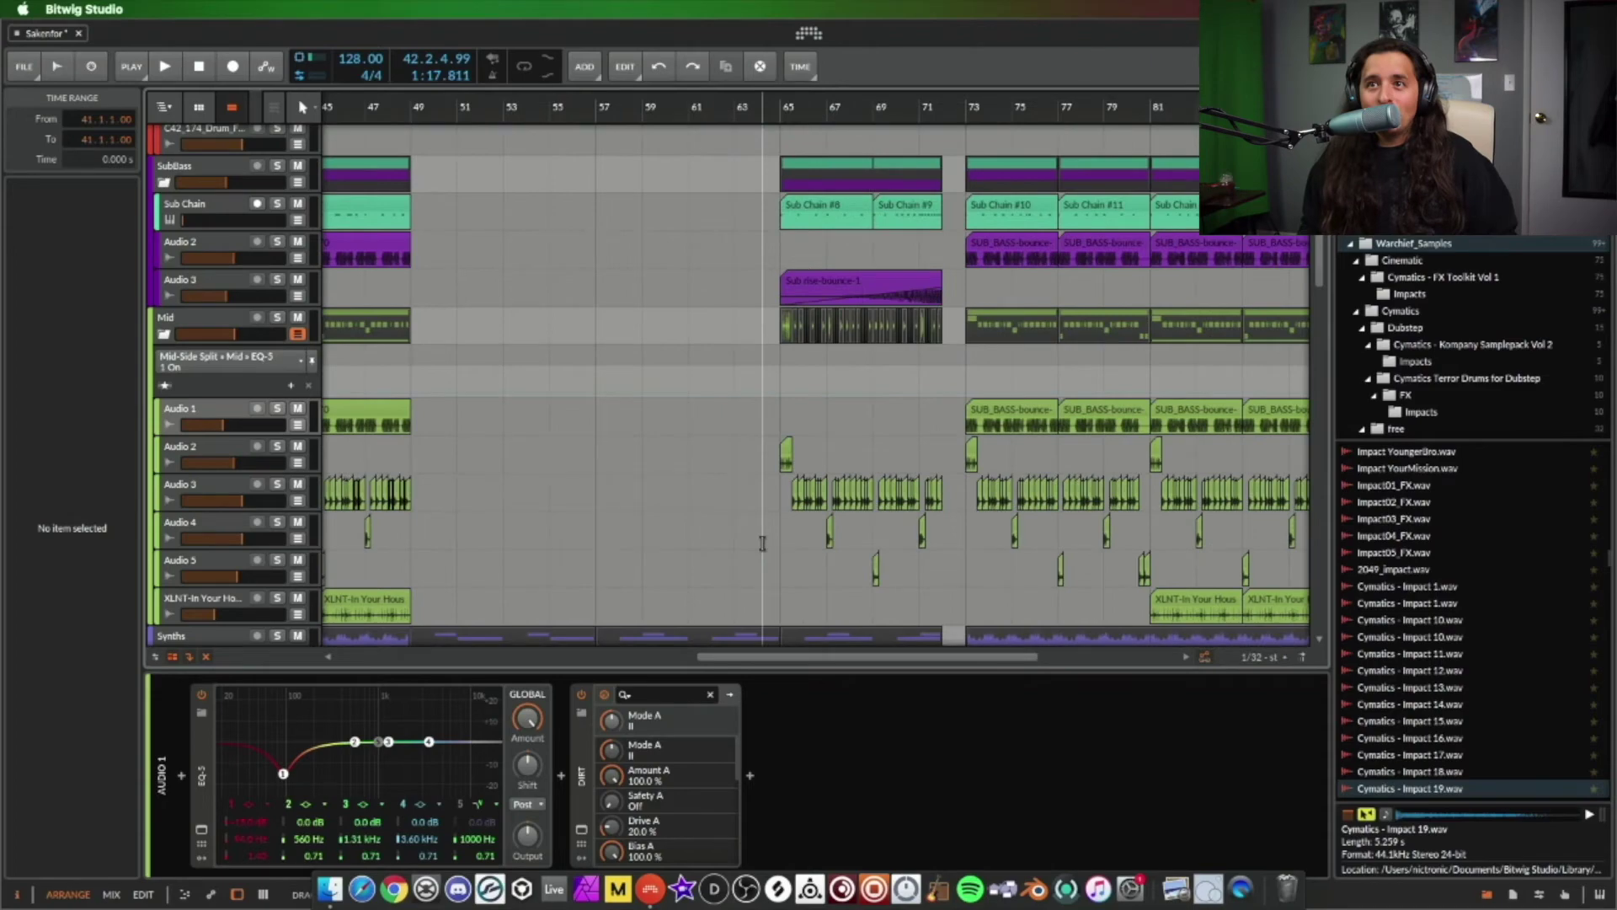
scroll(775, 506, "up", 10)
scroll(802, 469, "right", 5)
scroll(802, 468, "down", 5)
scroll(808, 471, "up", 5)
scroll(826, 472, "left", 4)
scroll(841, 475, "down", 1)
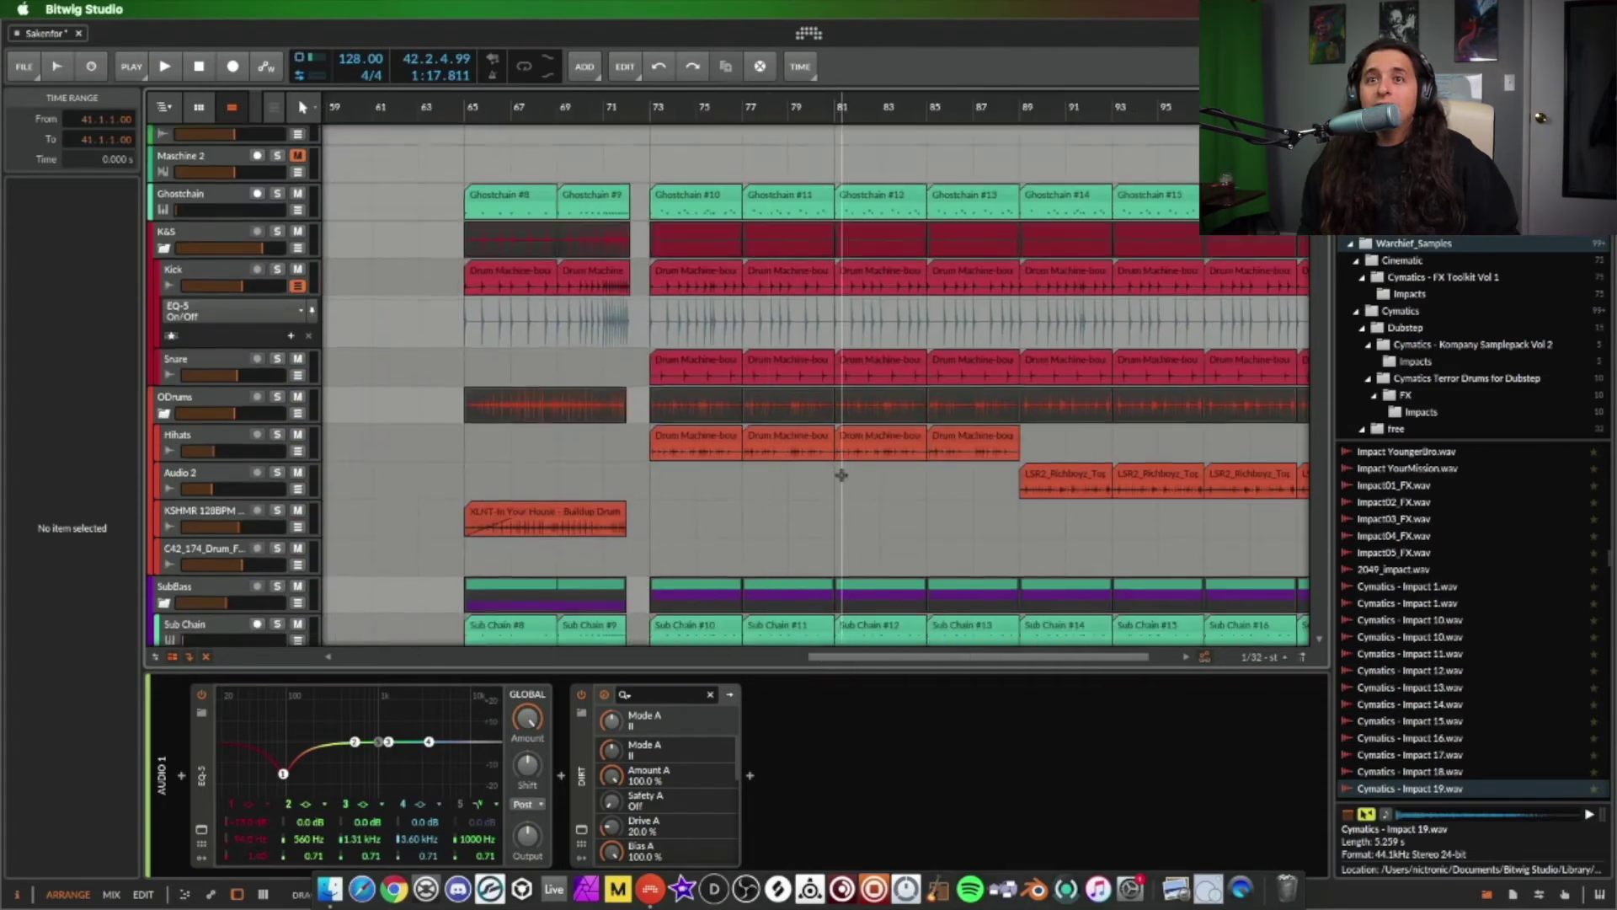
- Examine the Mid, Synths and FX group clips in the second half, continuing down to the Vox group
scroll(841, 474, "down", 8)
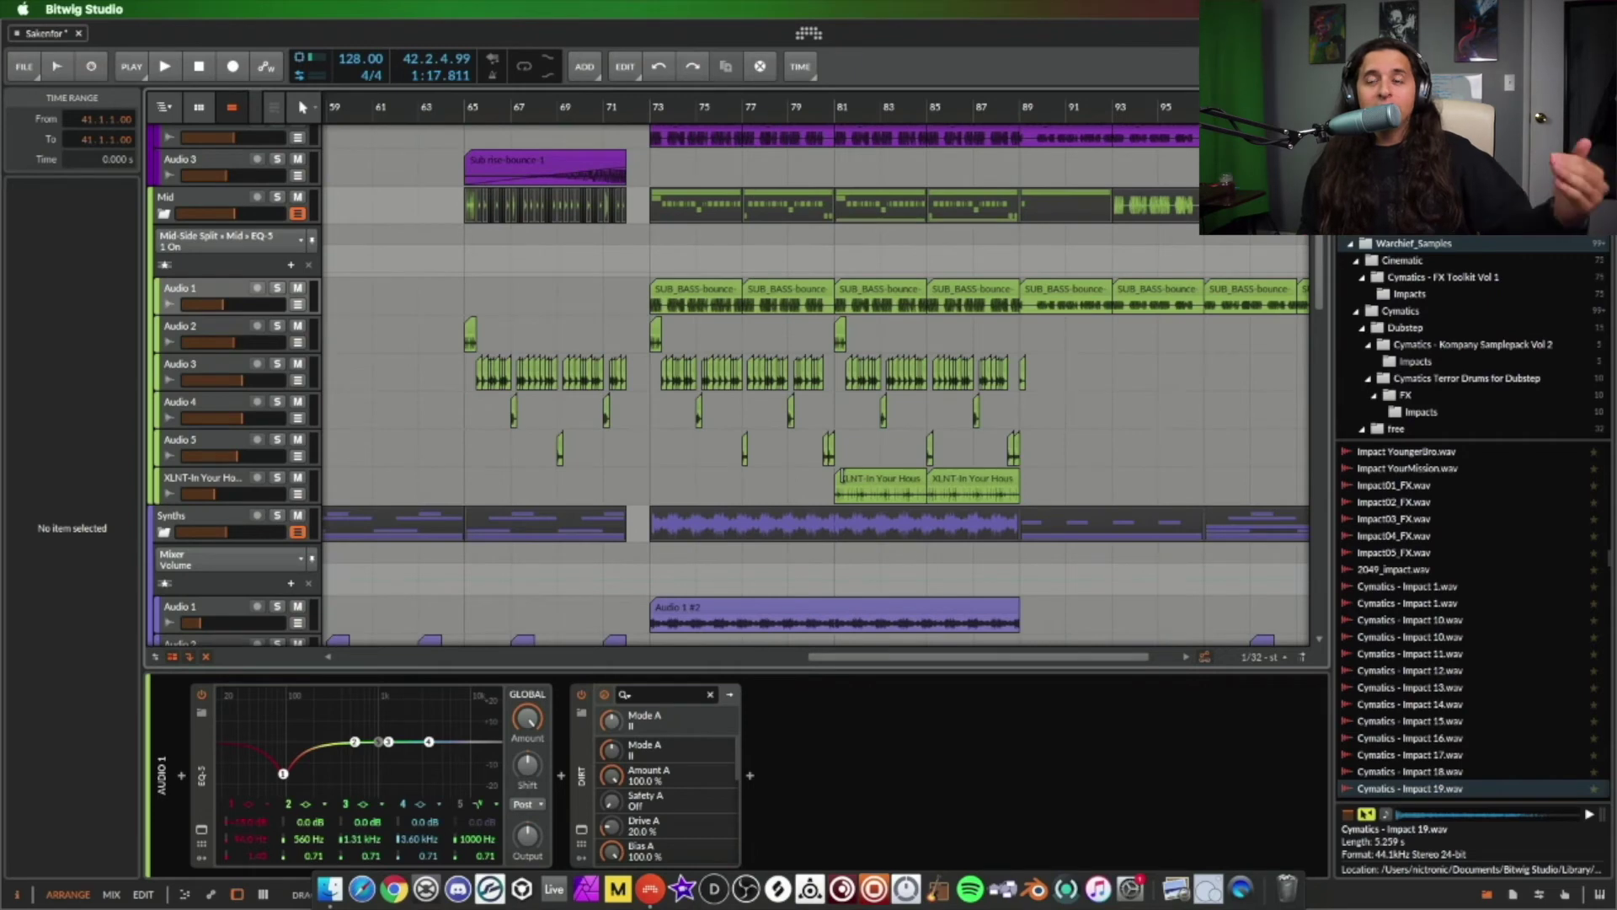
scroll(841, 474, "down", 8)
scroll(841, 472, "right", 5)
scroll(840, 470, "down", 5)
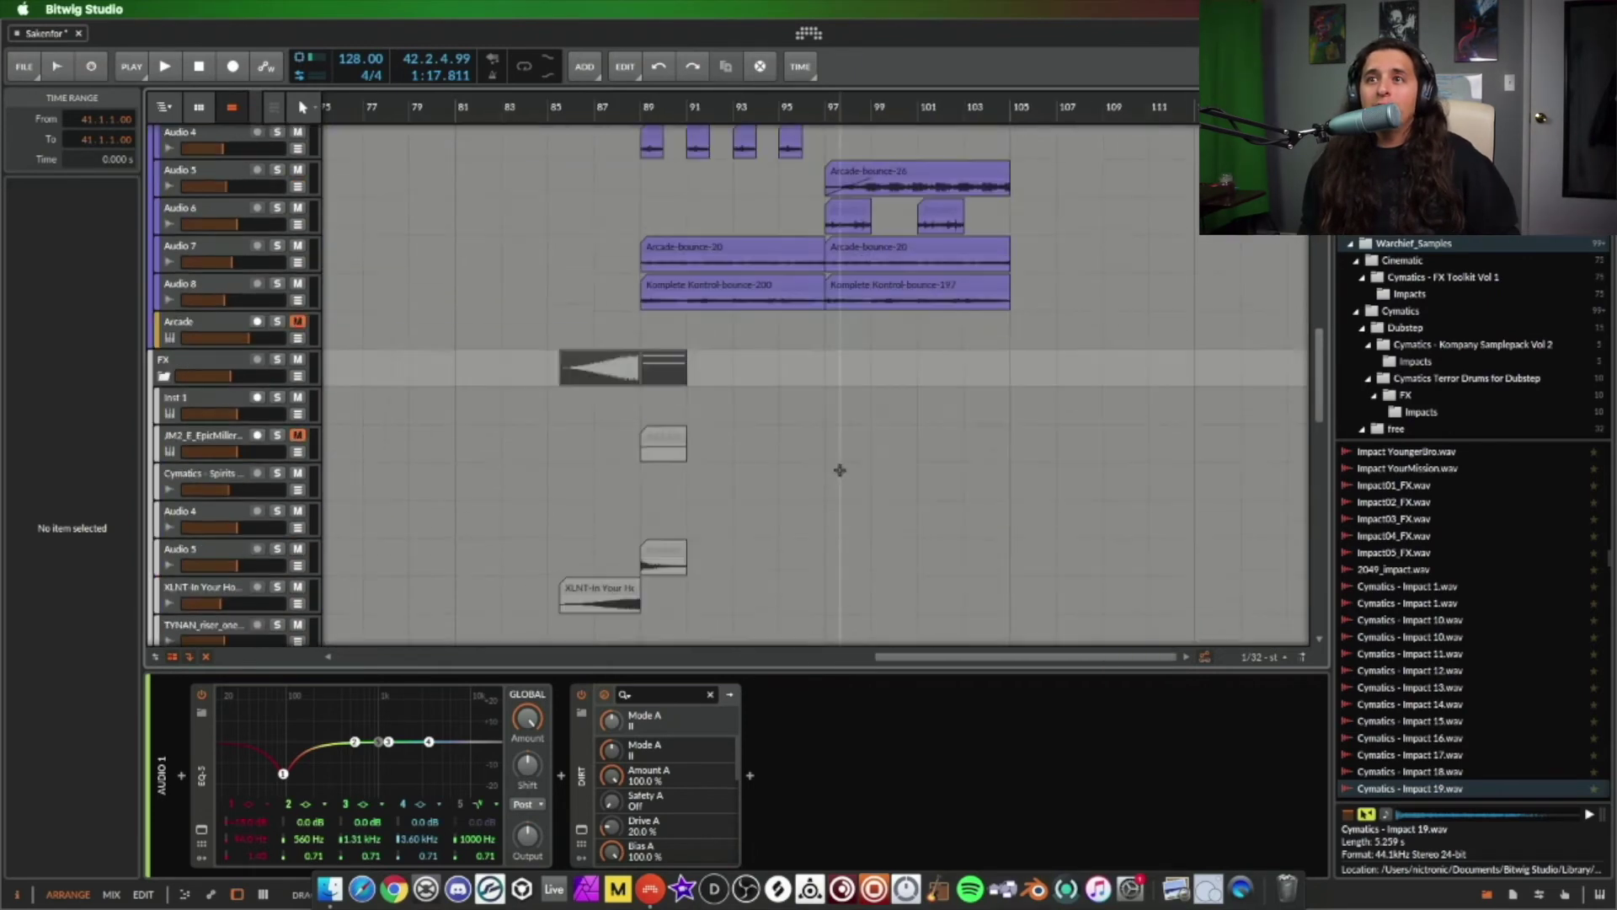
scroll(840, 470, "down", 3)
scroll(842, 468, "left", 10)
scroll(859, 455, "down", 10)
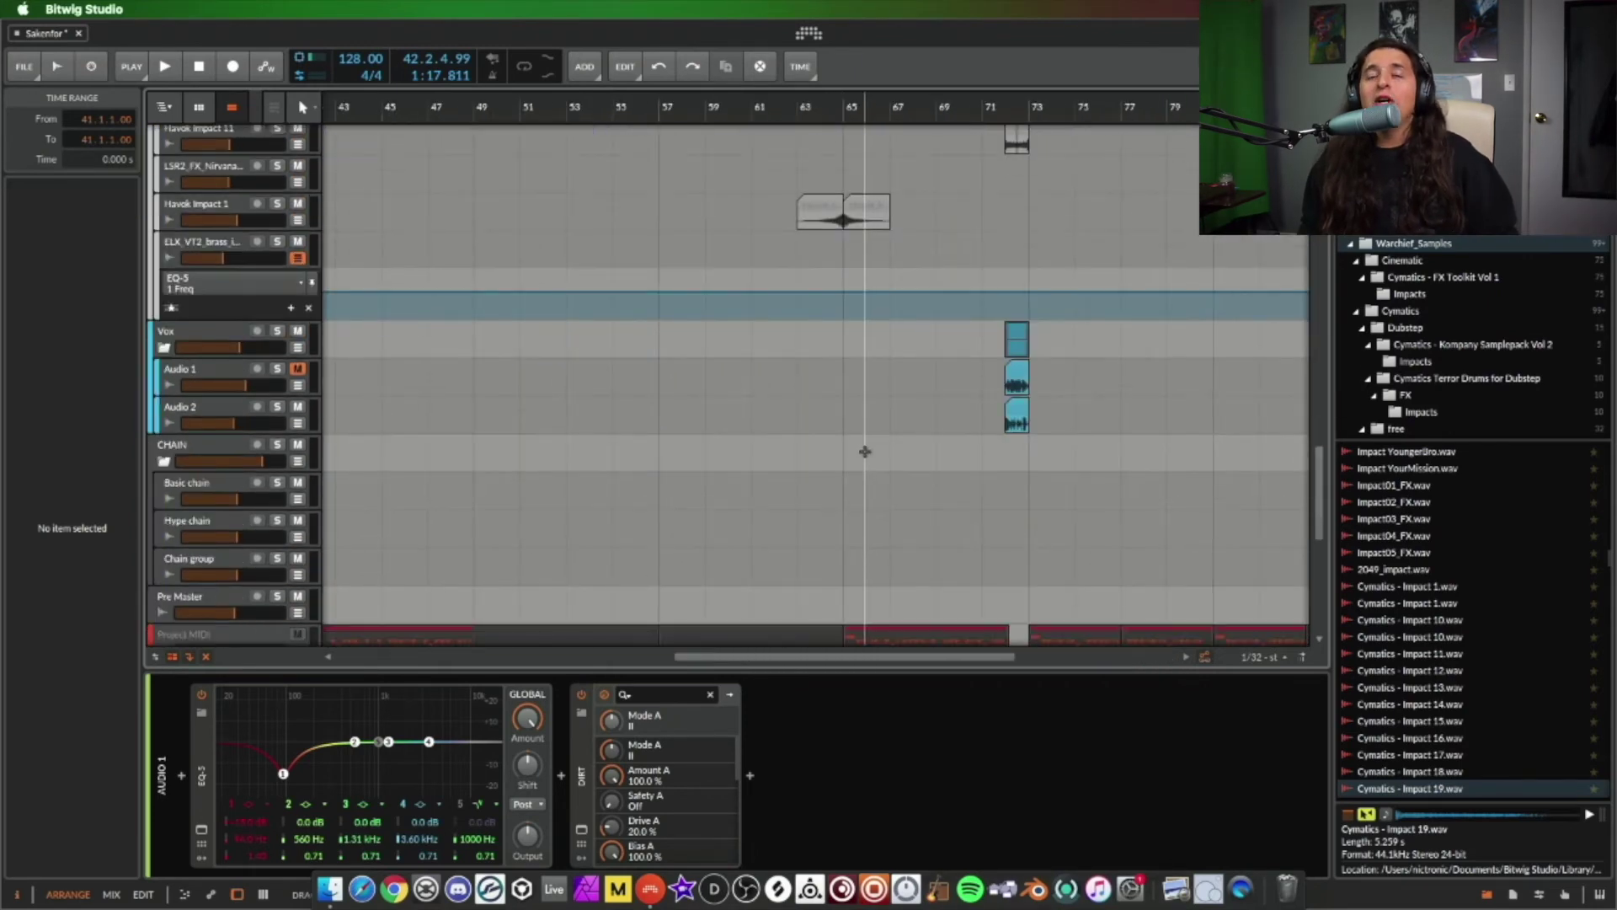
- Play the Vox group's Audio 2 clip soloed from bar 72
left_click(1001, 431)
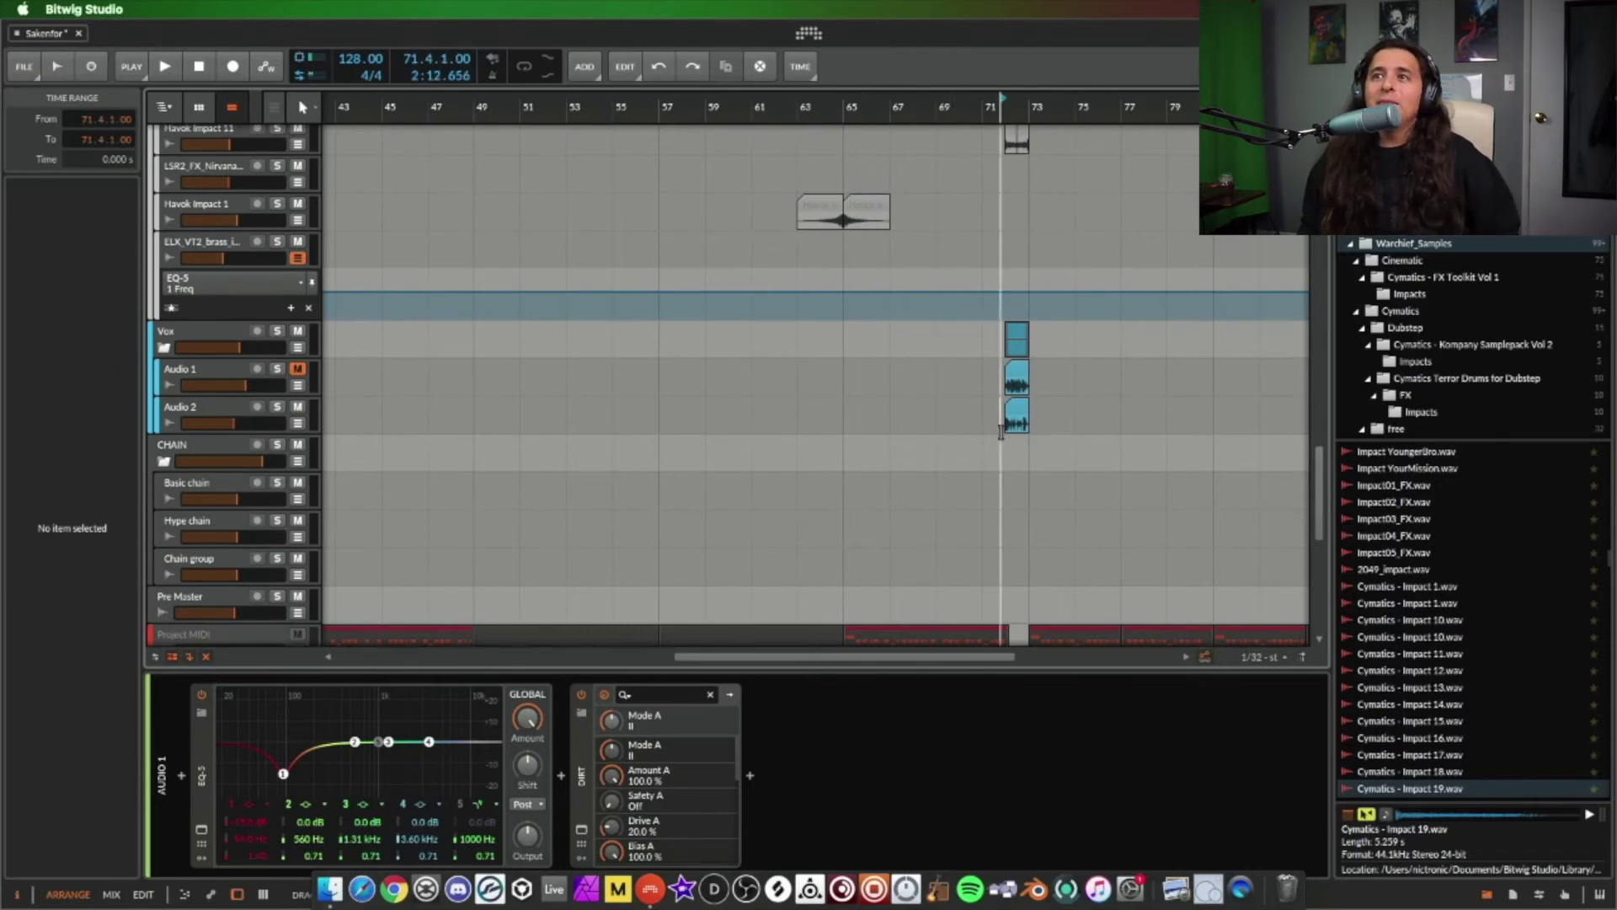
scroll(1007, 429, "up", 5)
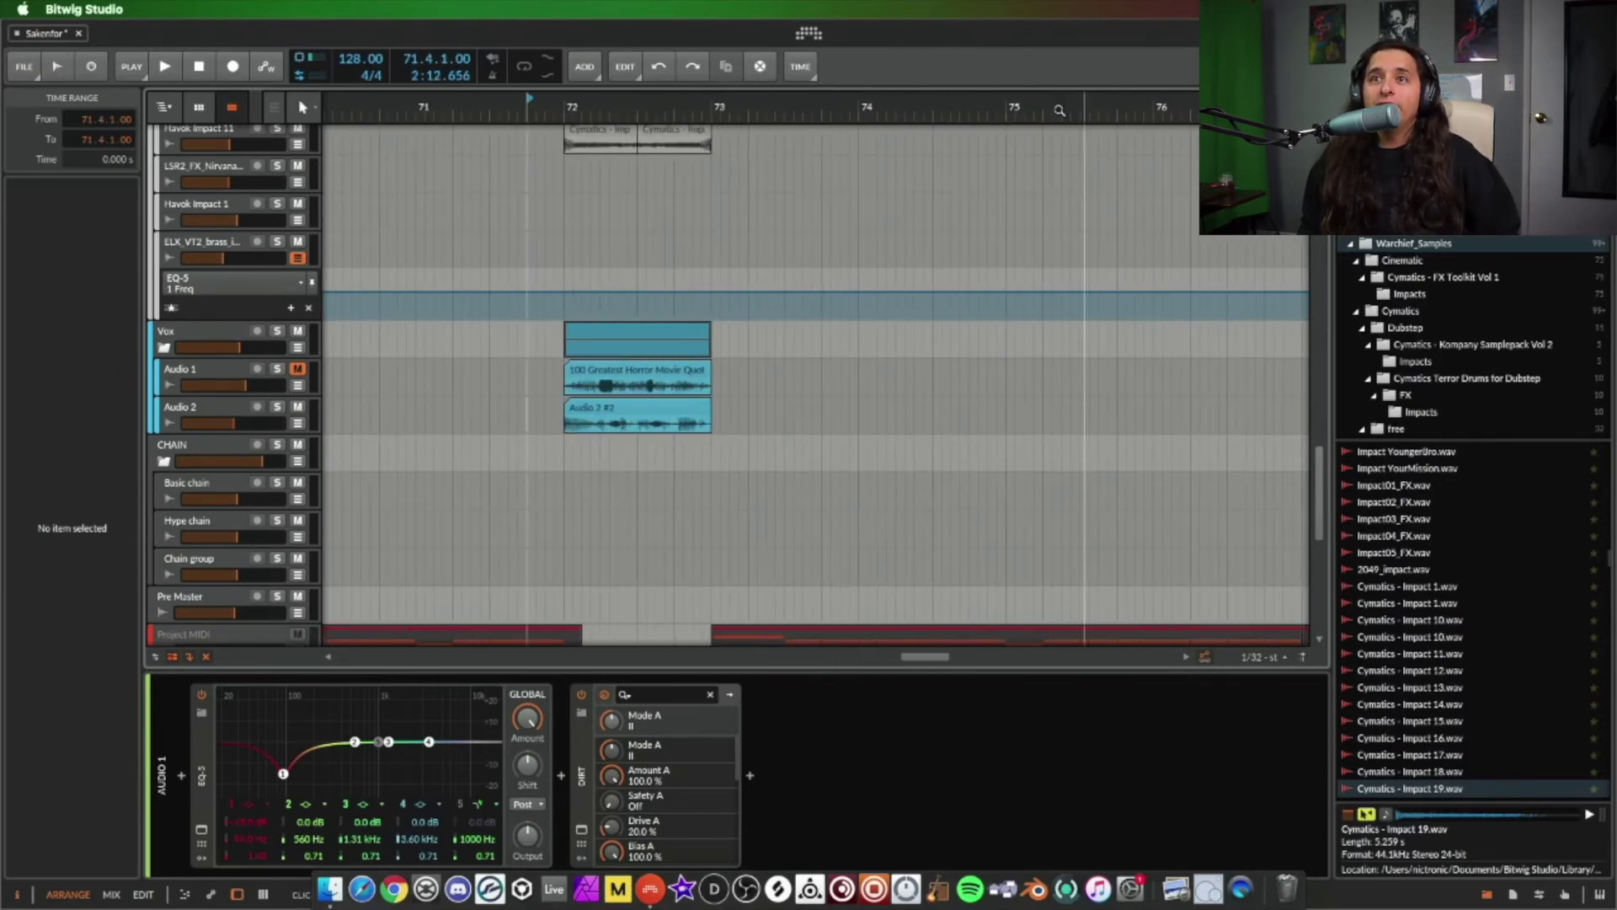
left_click(572, 425)
key("space")
left_click(275, 408)
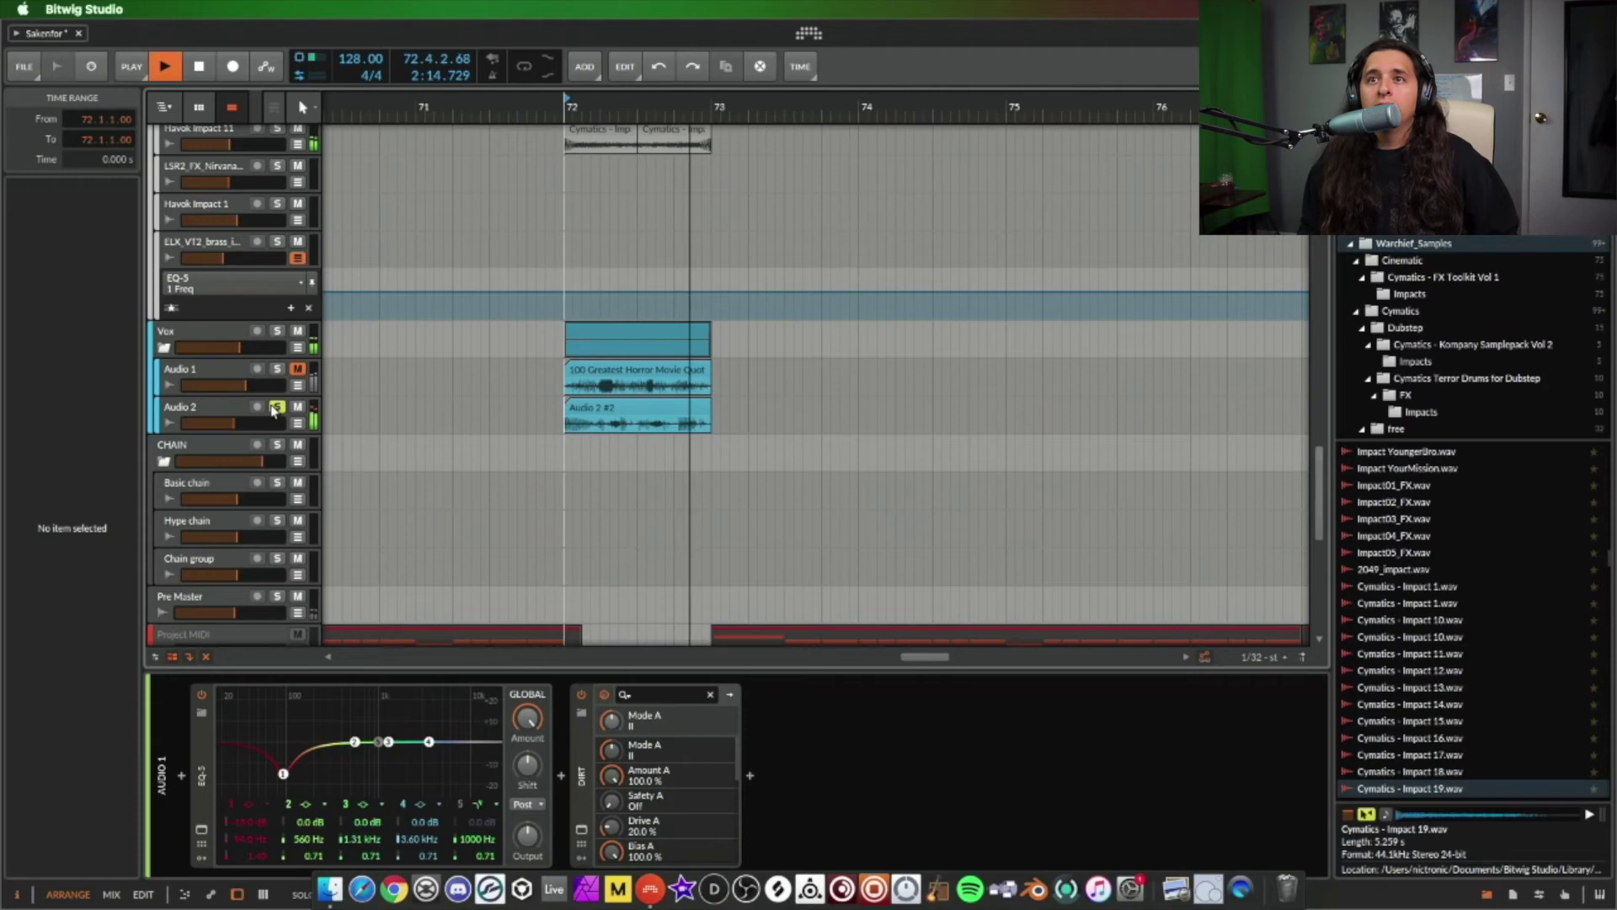
key("space")
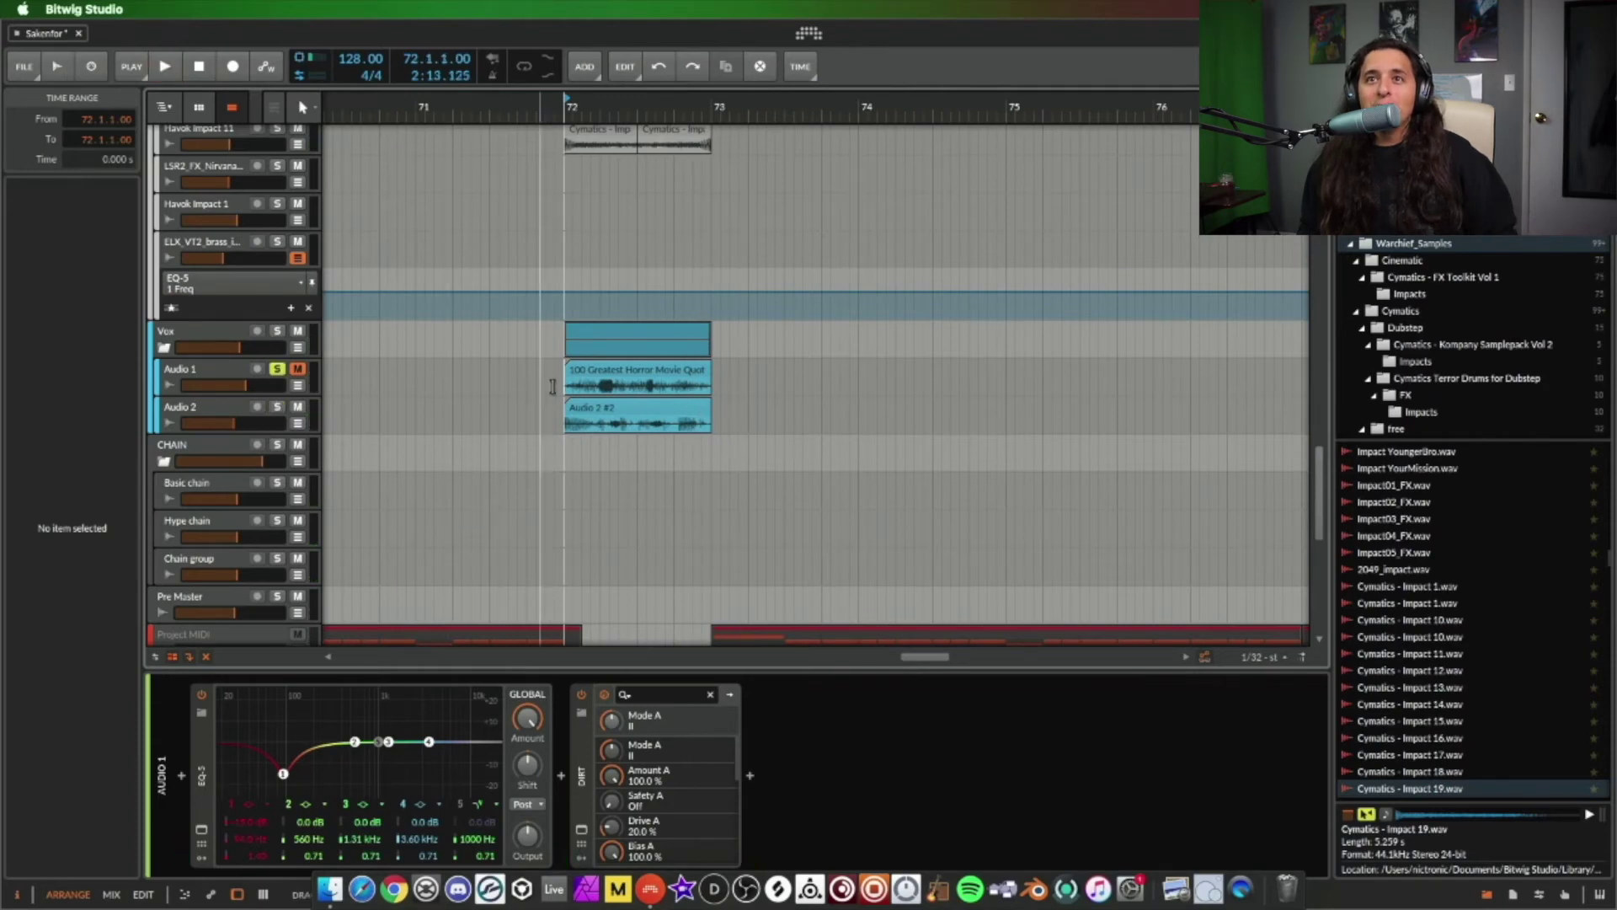
- Play the Vox group's Audio 1 horror movie quote clip soloed from bar 72 for comparison
key("space")
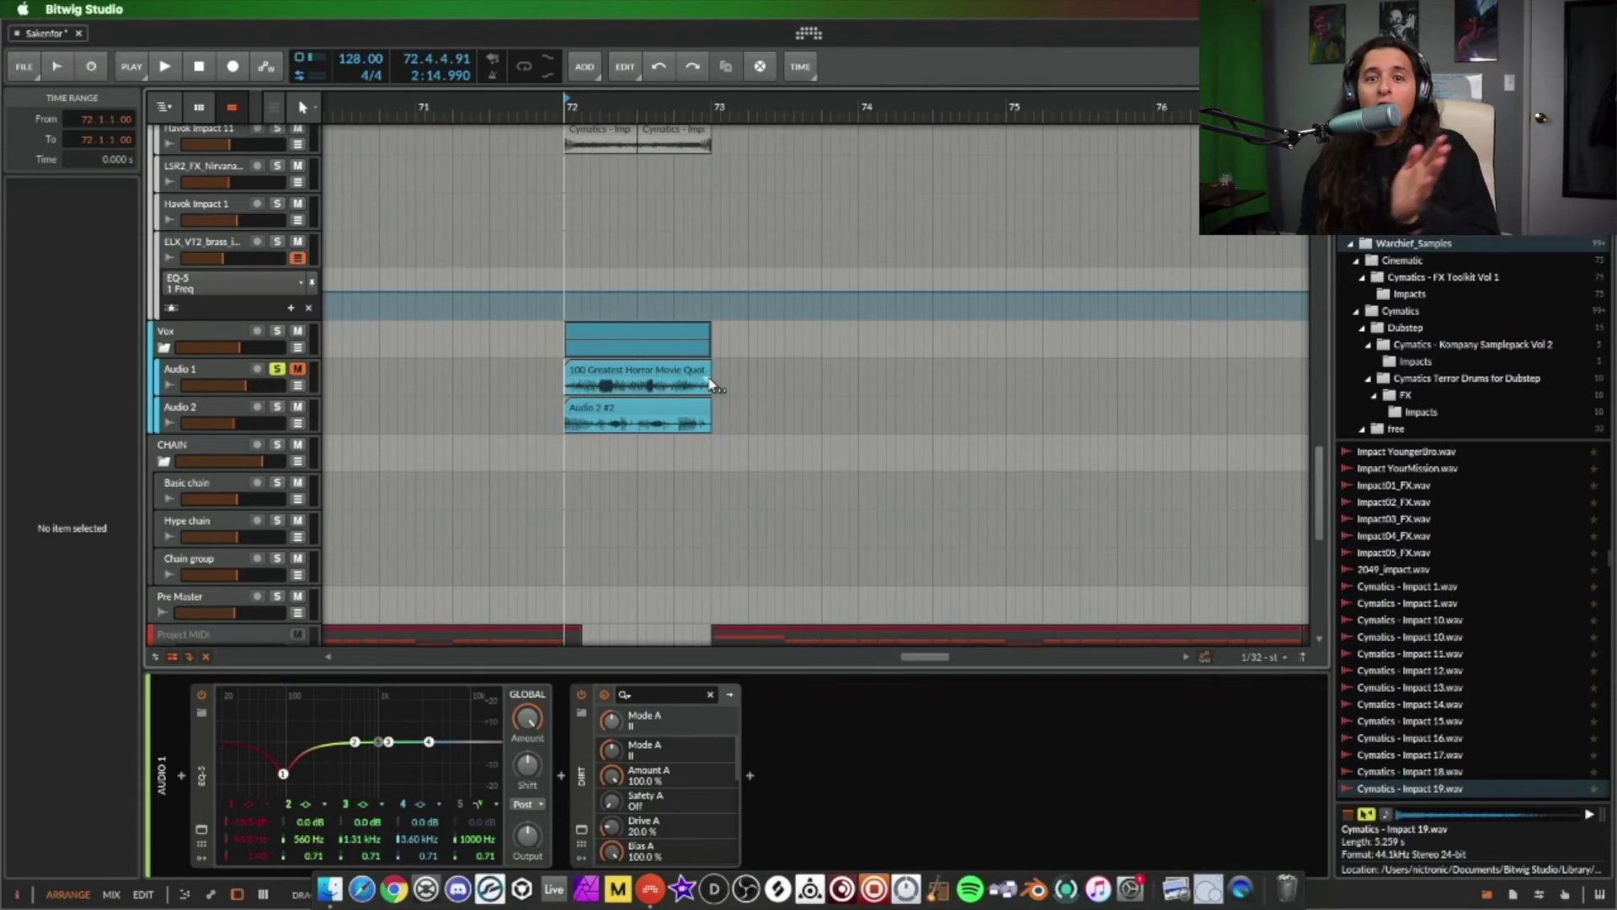
key("space")
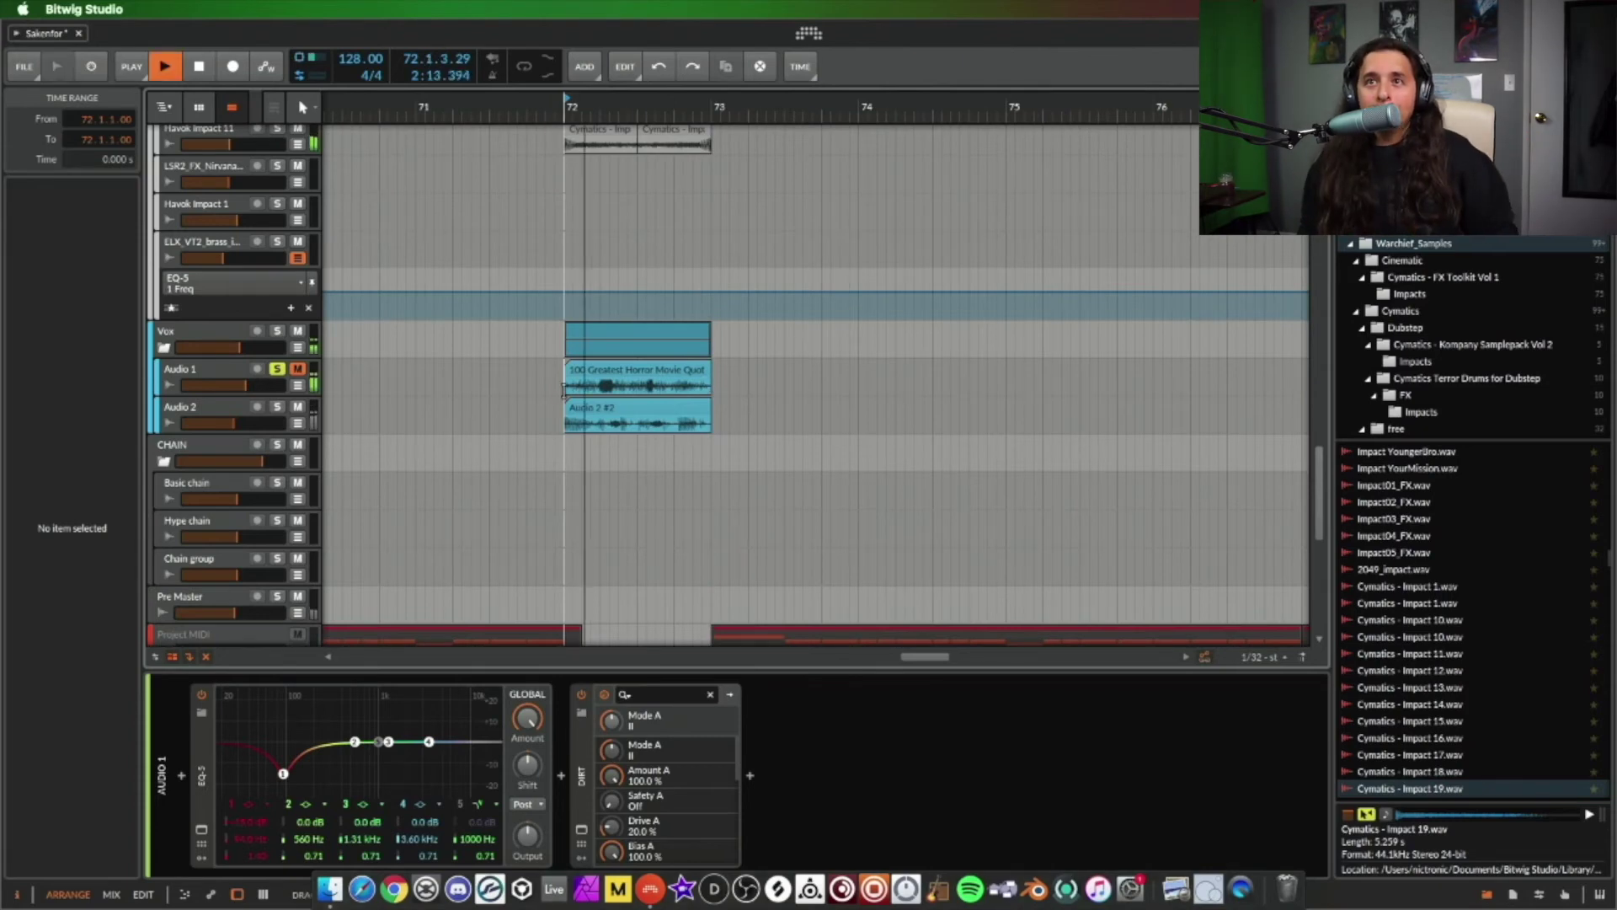
key("space")
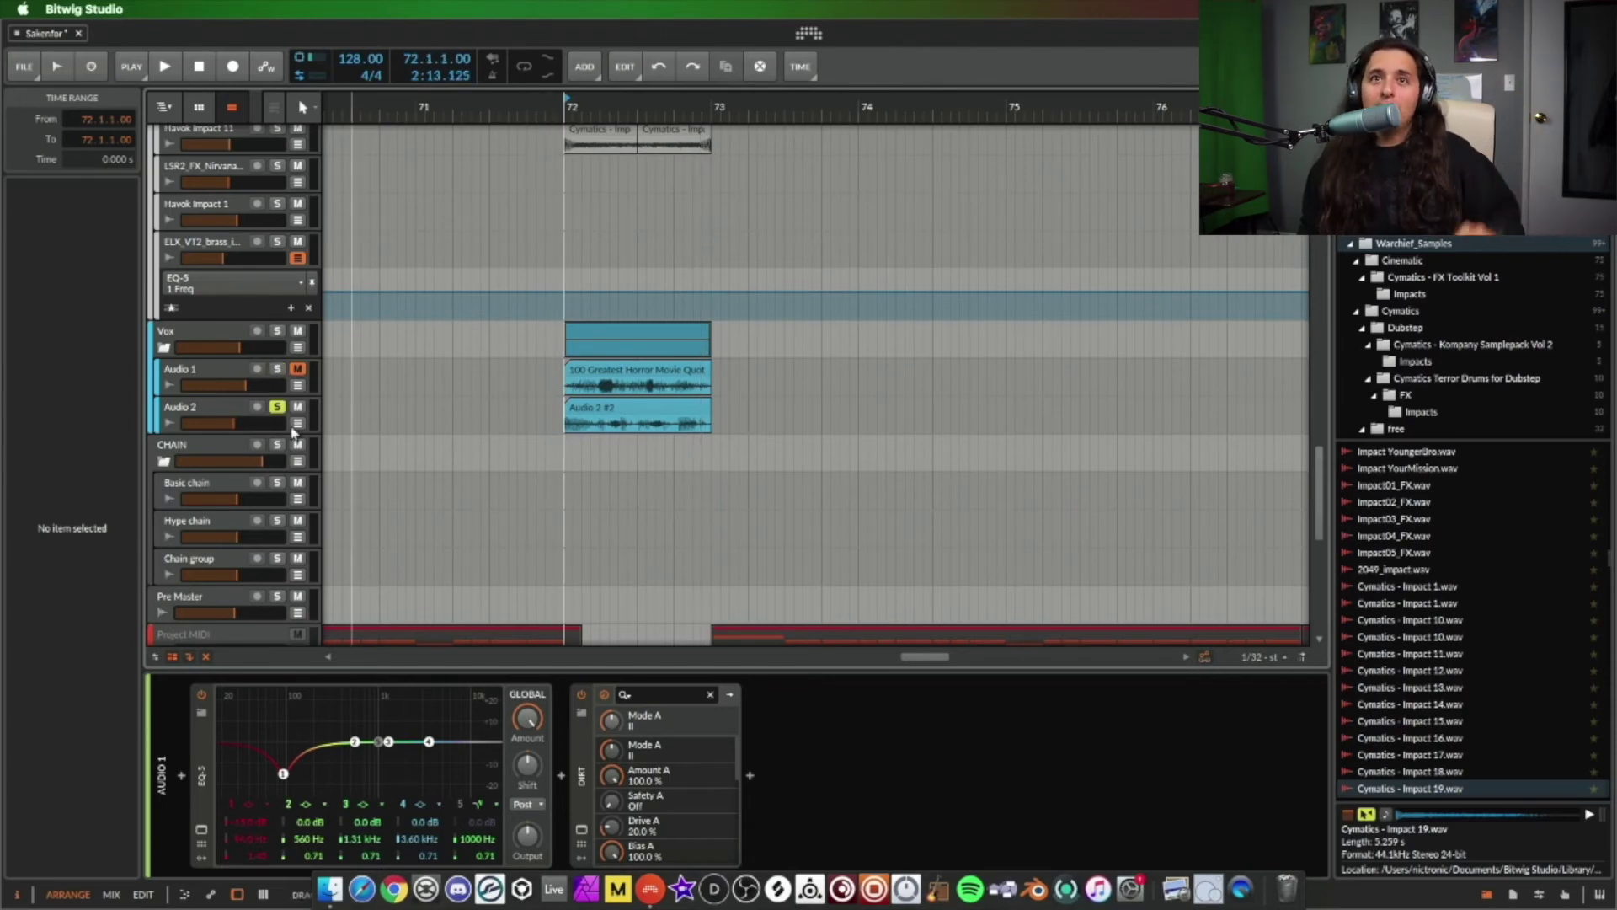
- Inspect the device chain on the Vox group's Audio 2 track and replay its soloed clip from bar 72
left_click(236, 412)
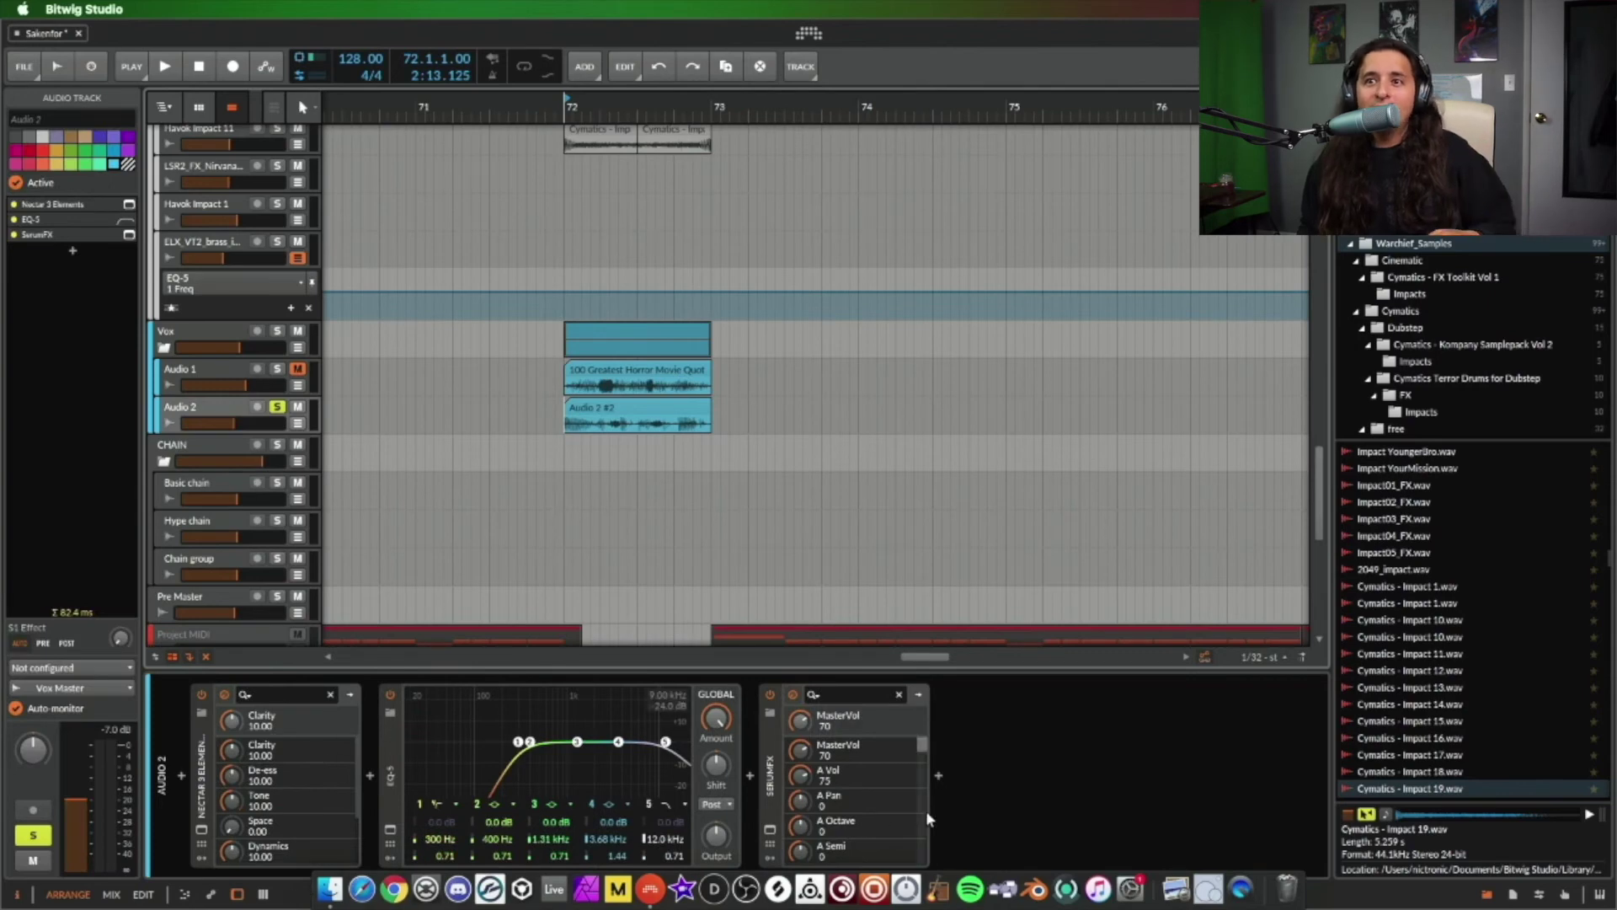
left_click(516, 574)
key("space")
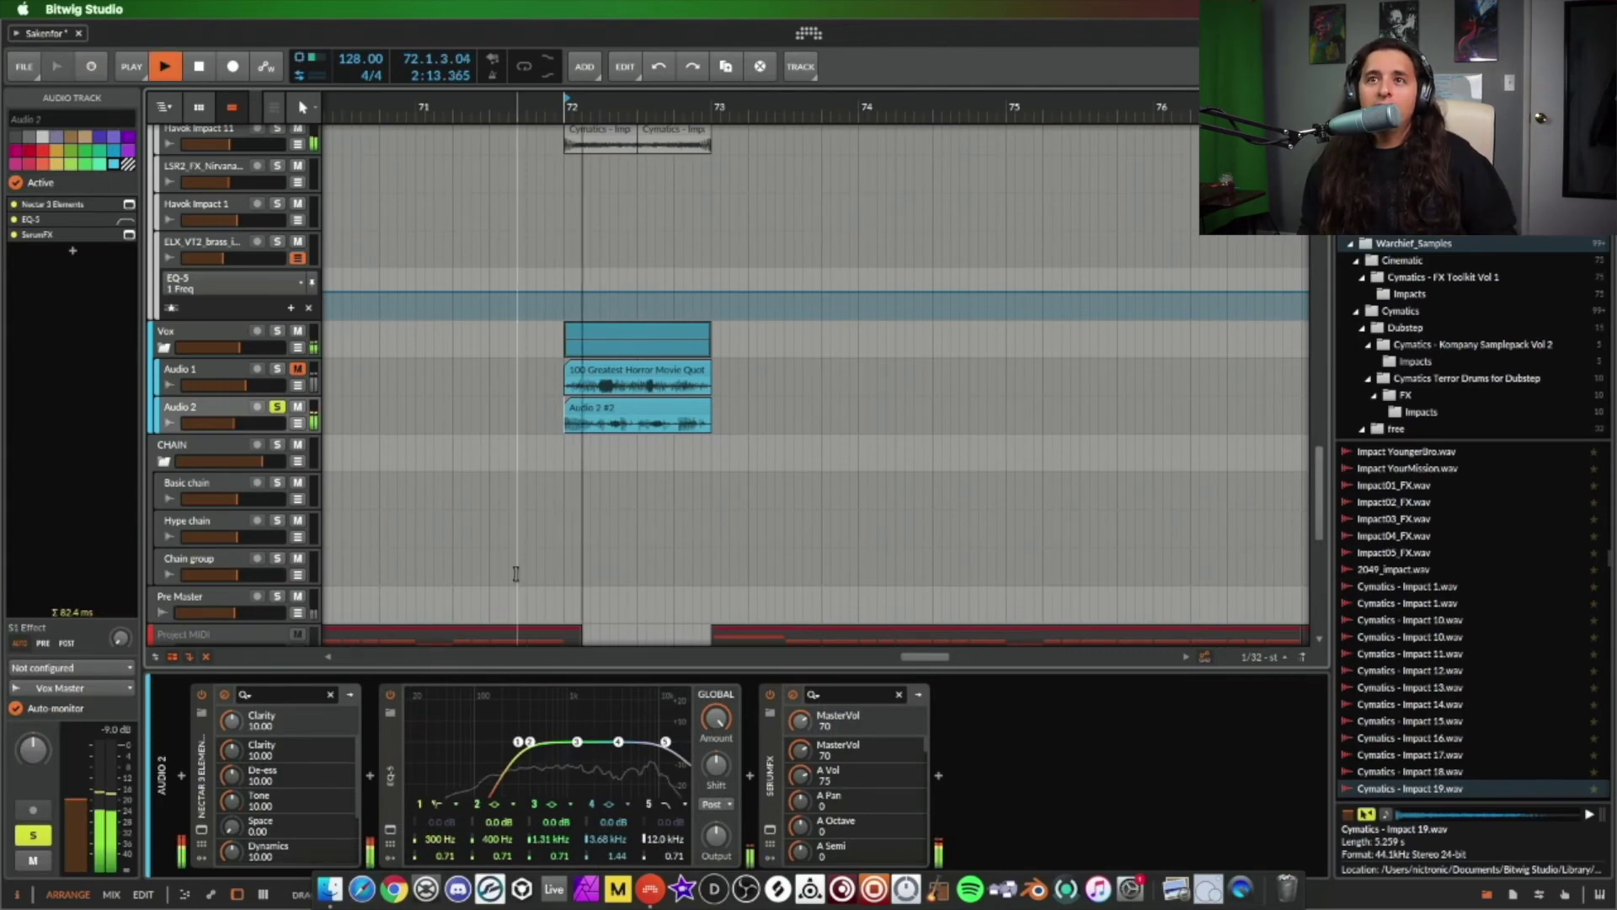
key("space")
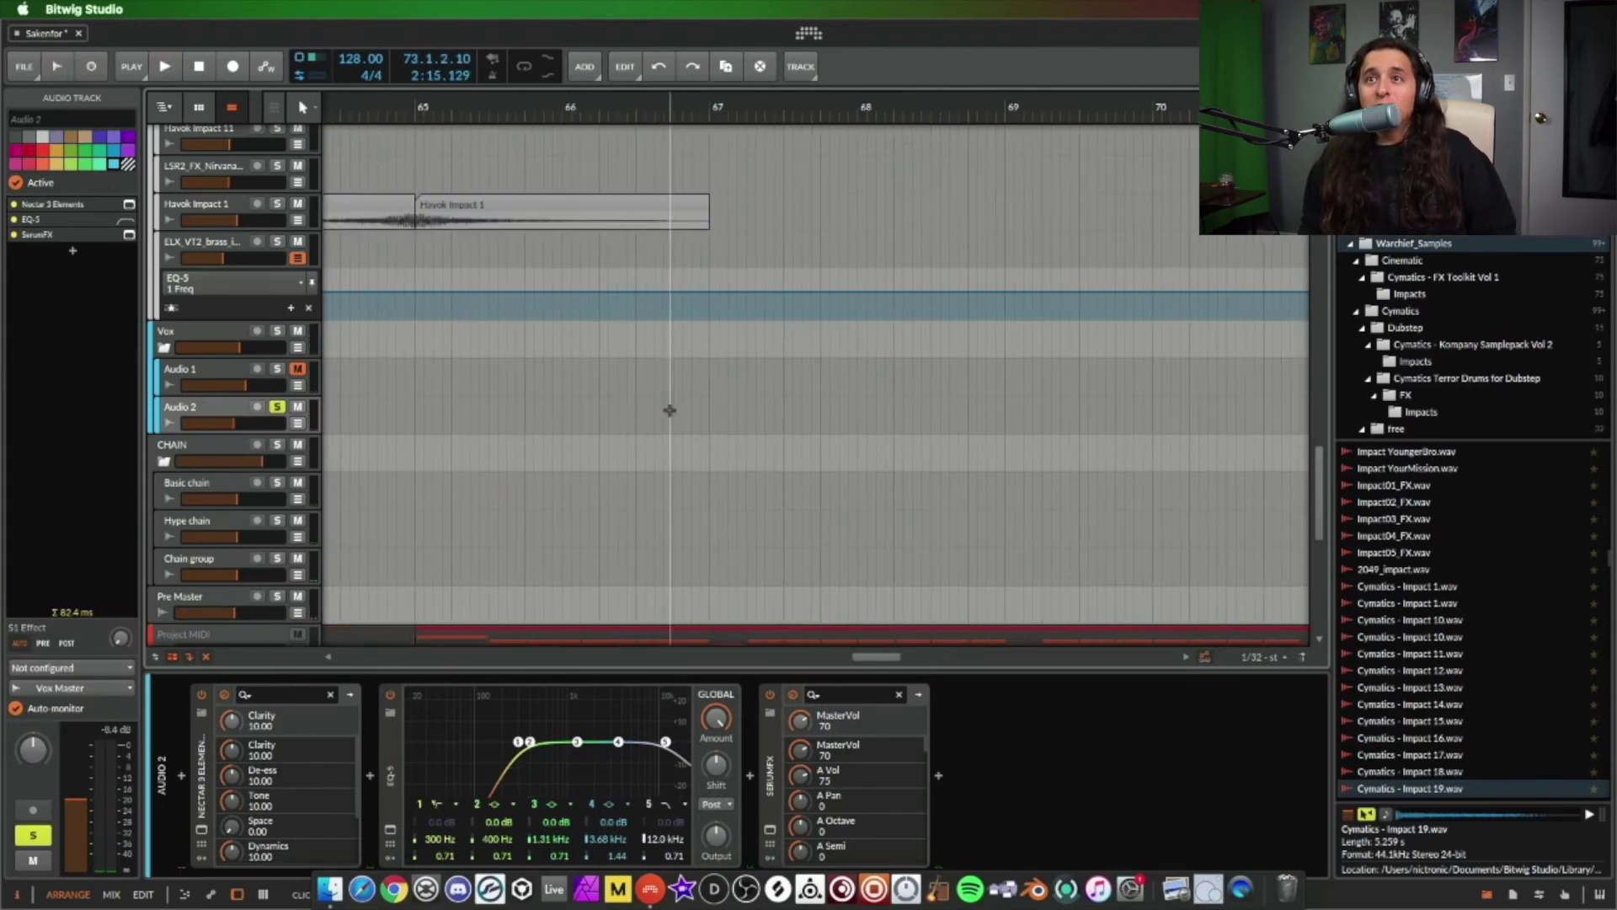
- Find the earlier vocal clips before the first drop and play the soloed Audio 2 clip from bar 32
scroll(665, 417, "left", 15)
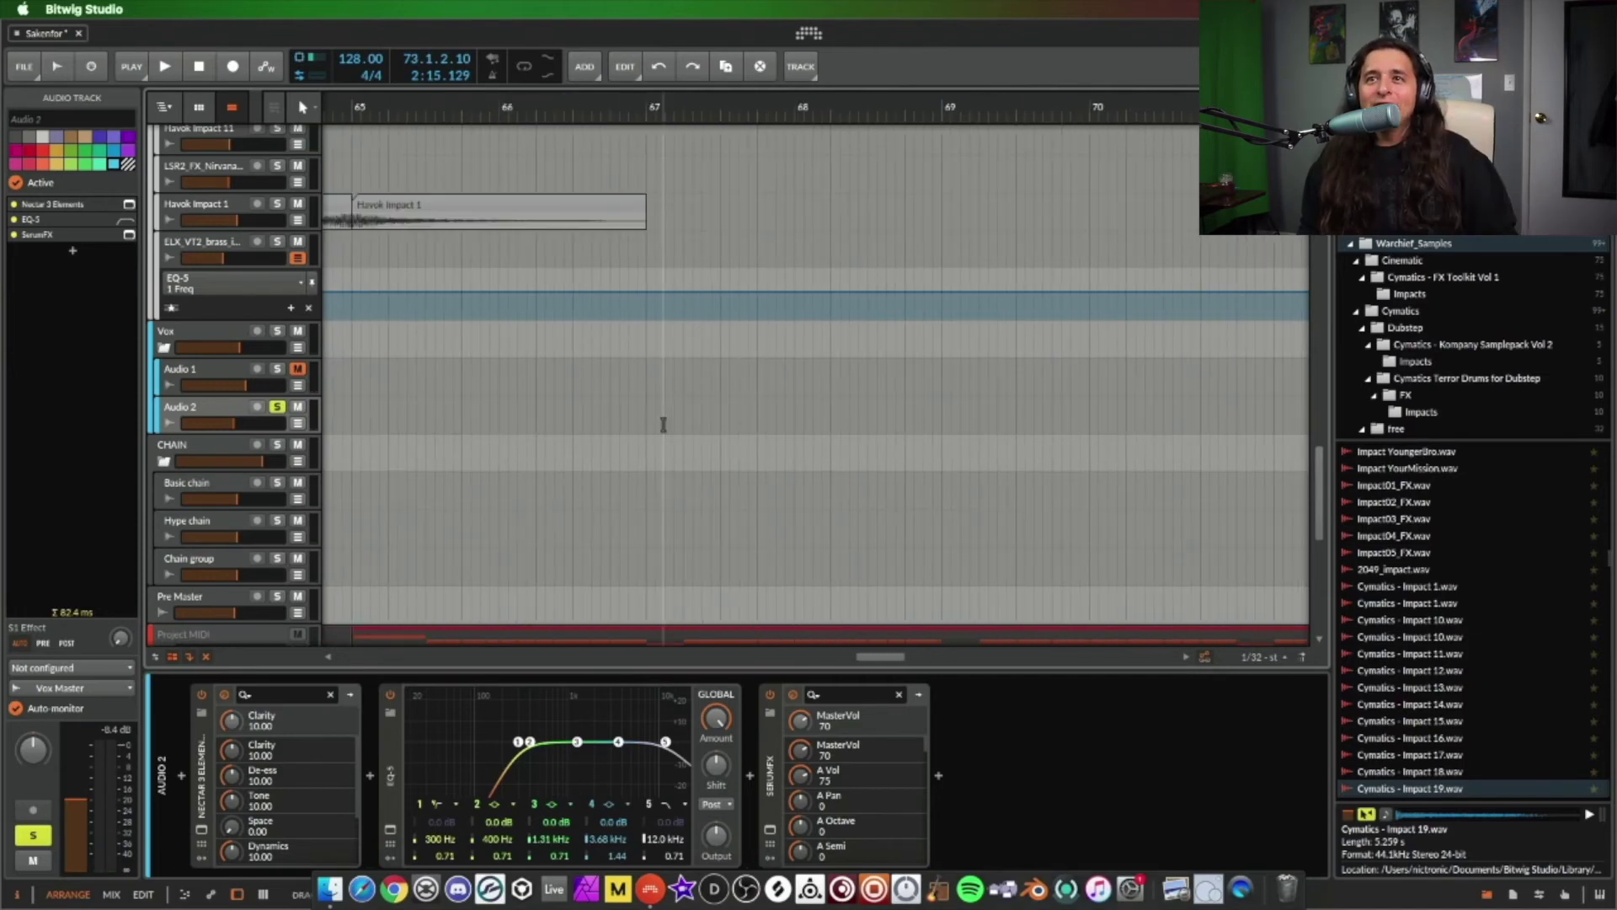
scroll(663, 423, "left", 5)
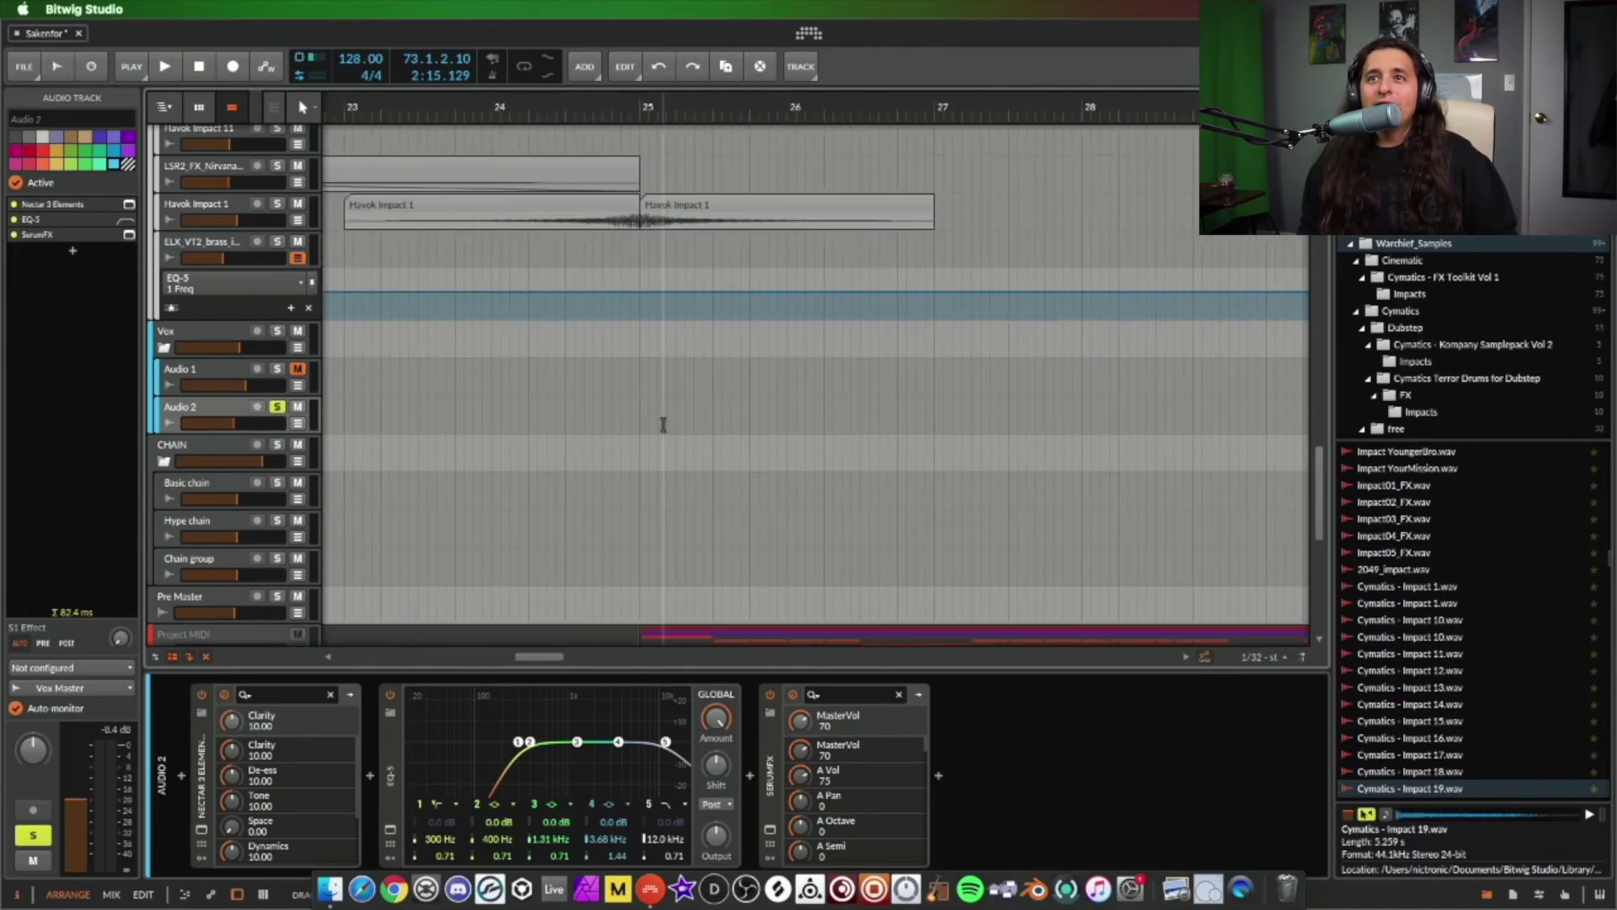
scroll(663, 423, "left", 1)
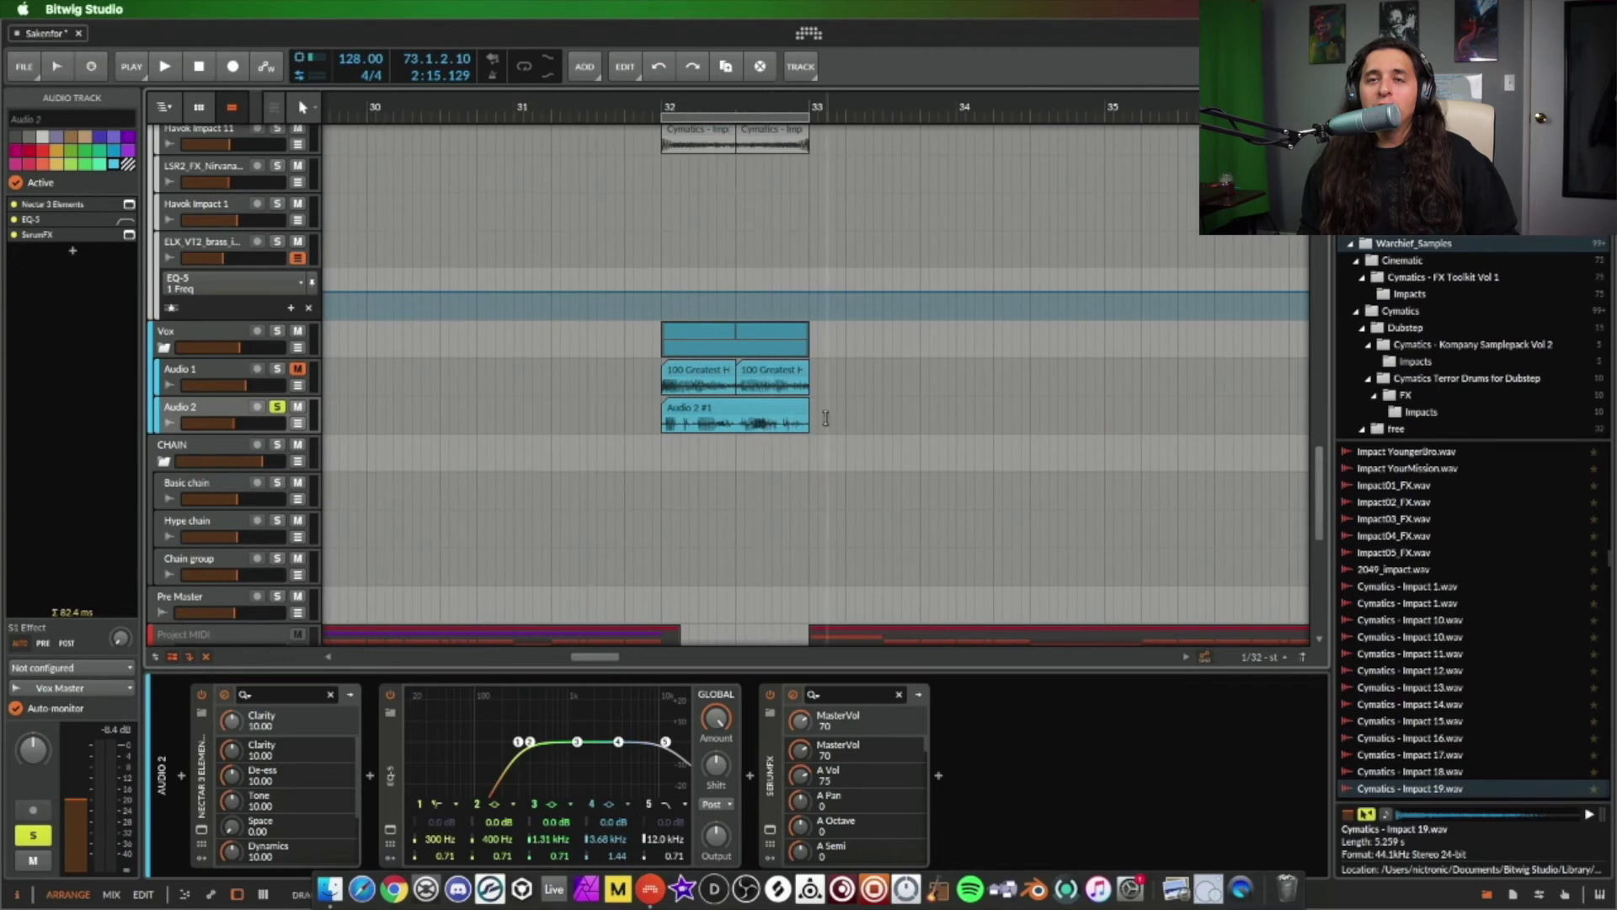
left_click(660, 424)
key("space")
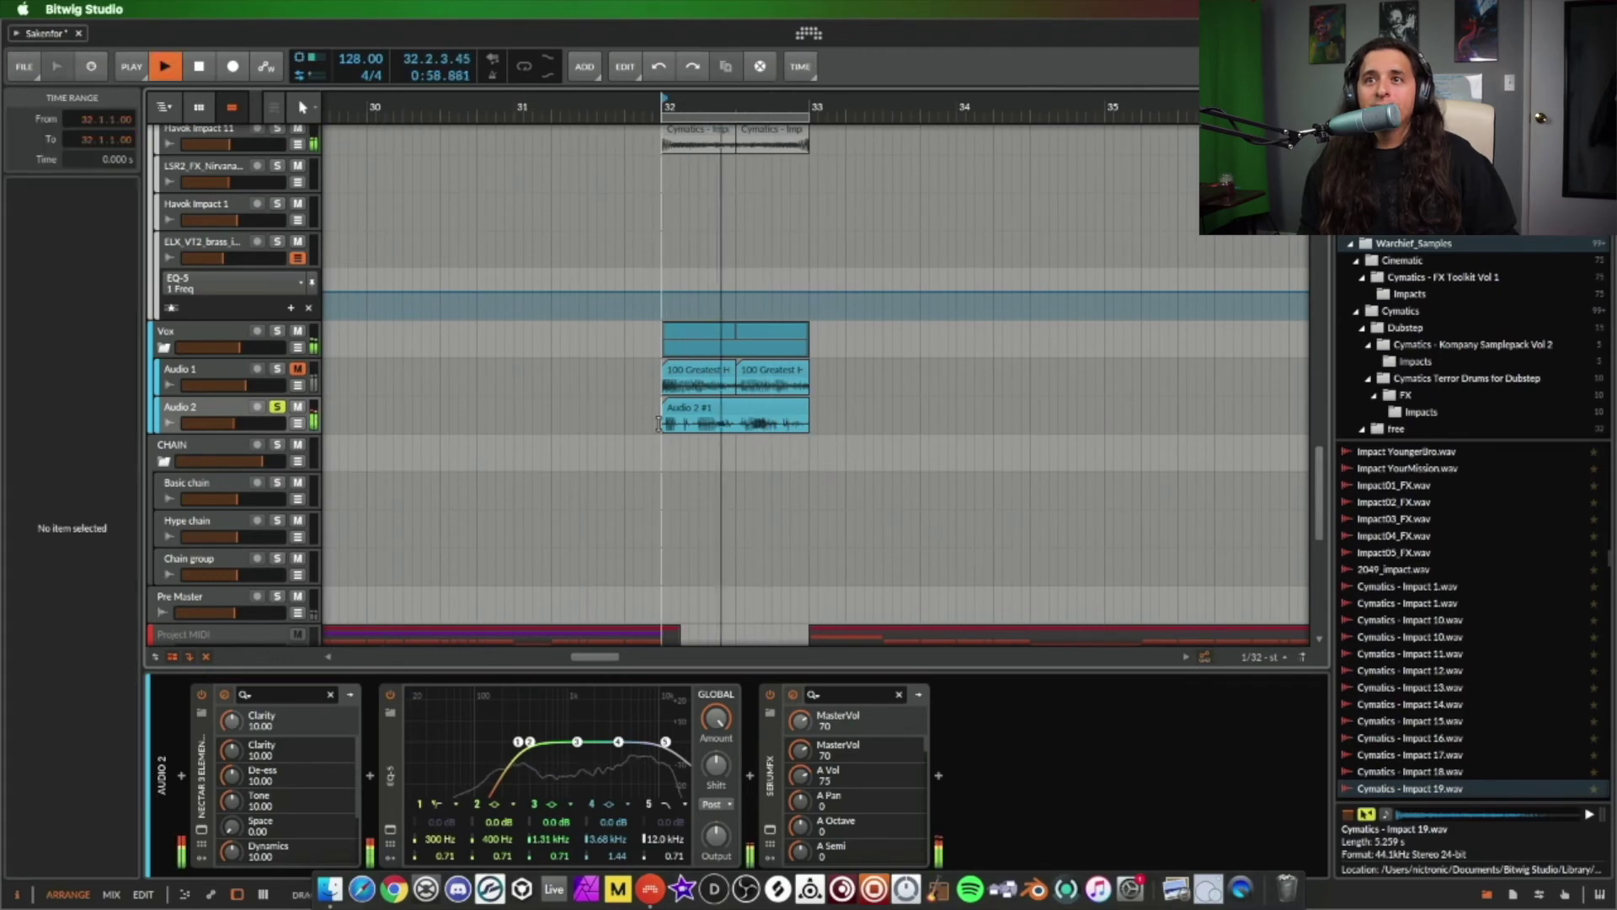
key("space")
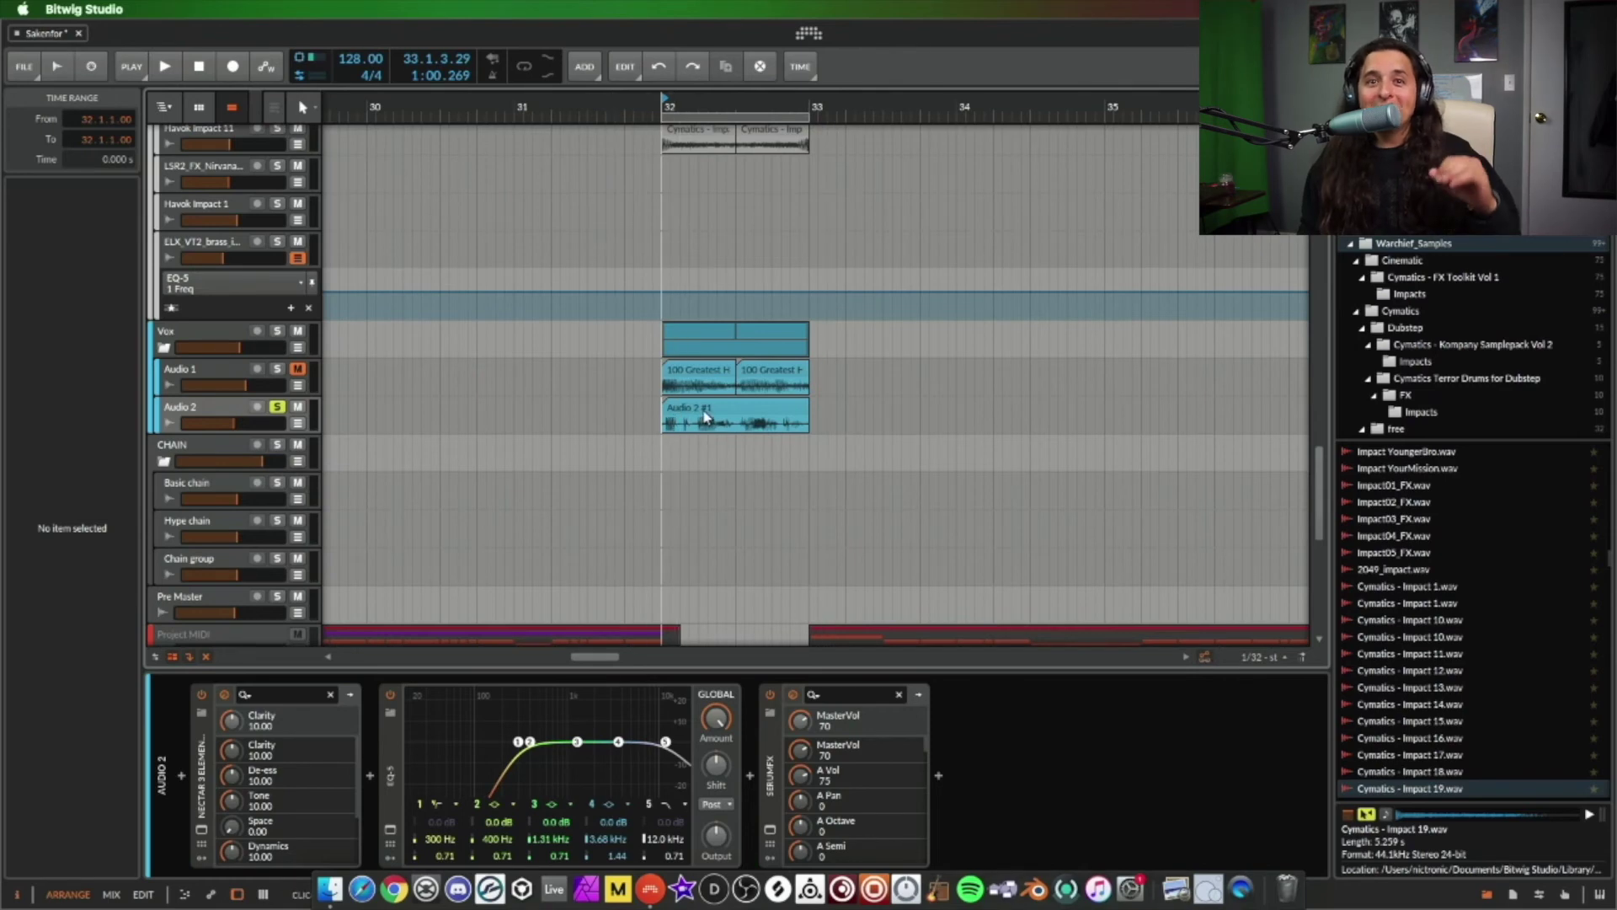
- Switch the solo to the Vox group's Audio 1 track and play its original quote clips from bar 32
left_click(276, 408)
left_click(277, 369)
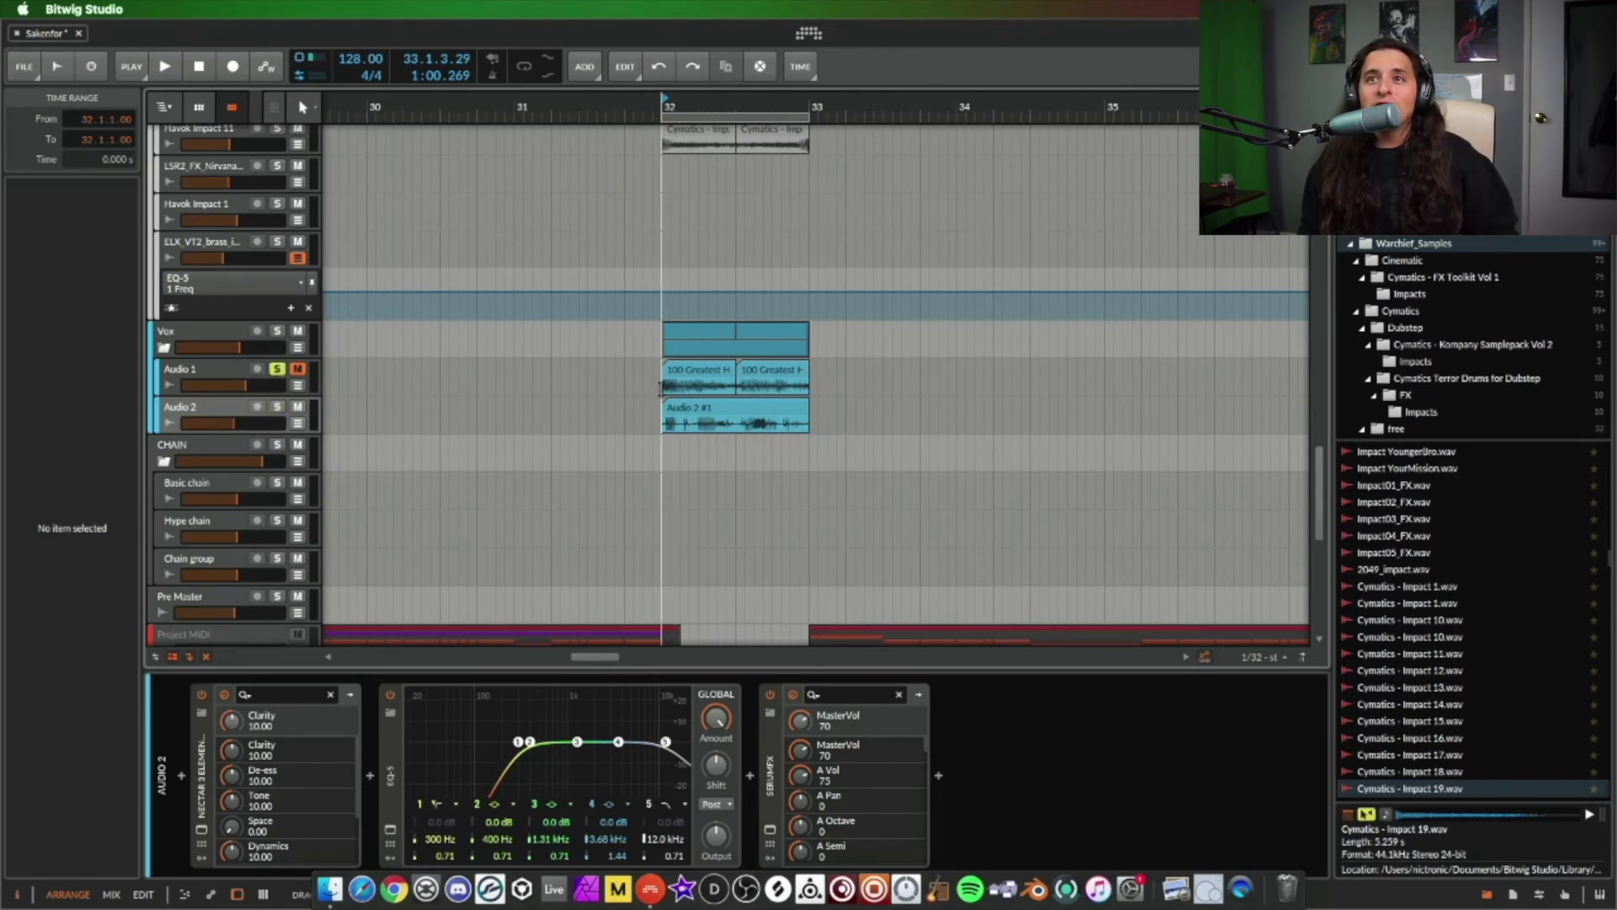
key("space")
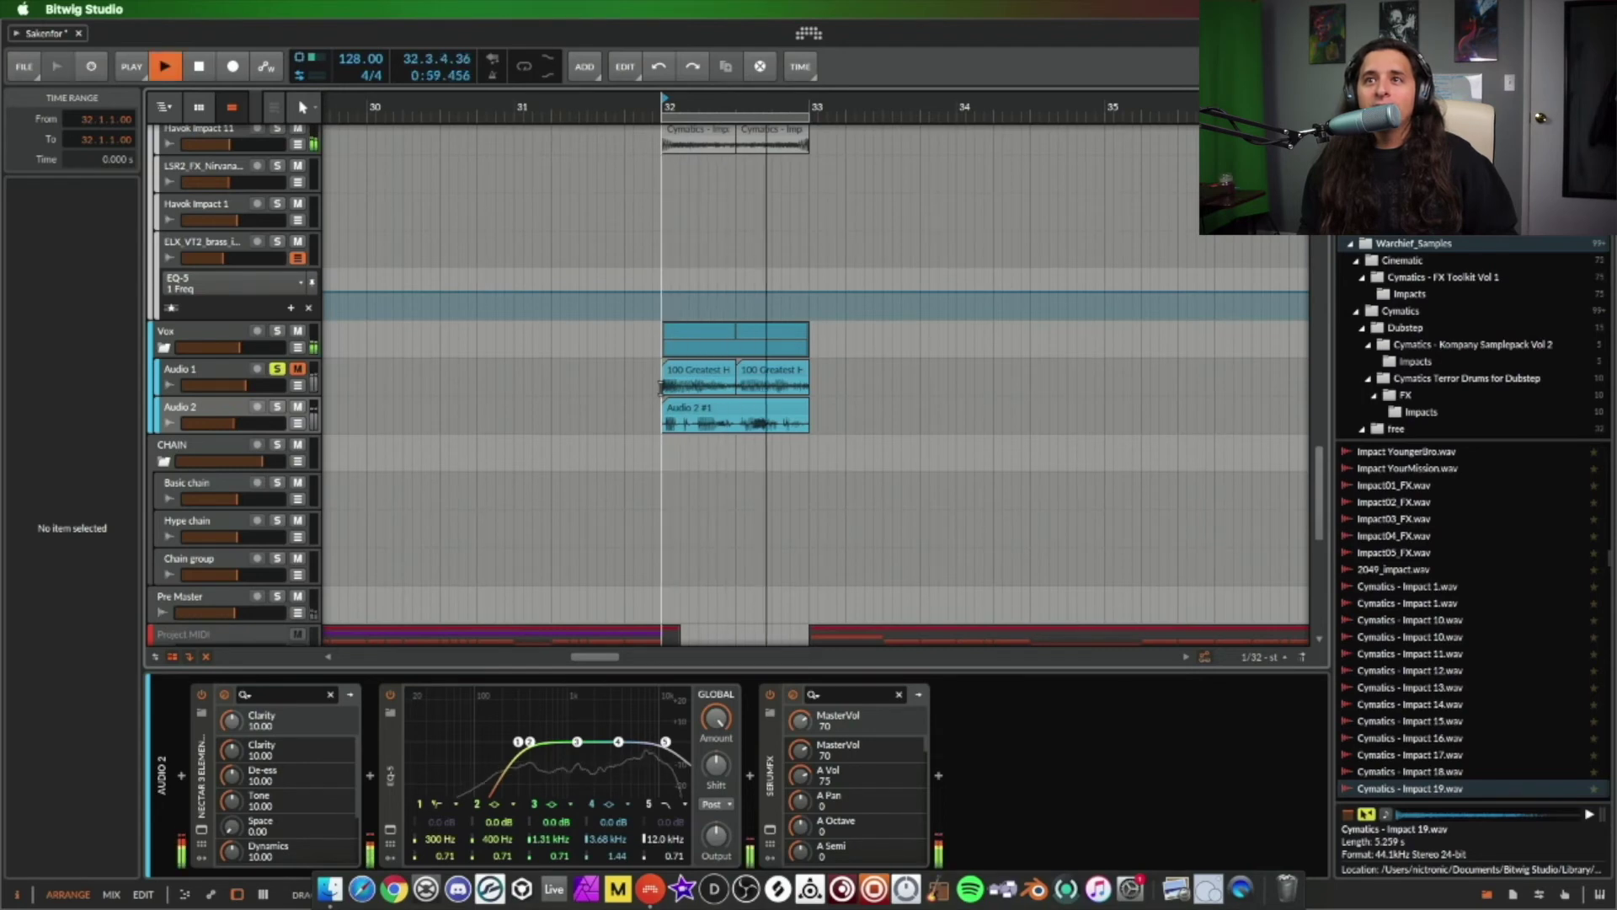
key("space")
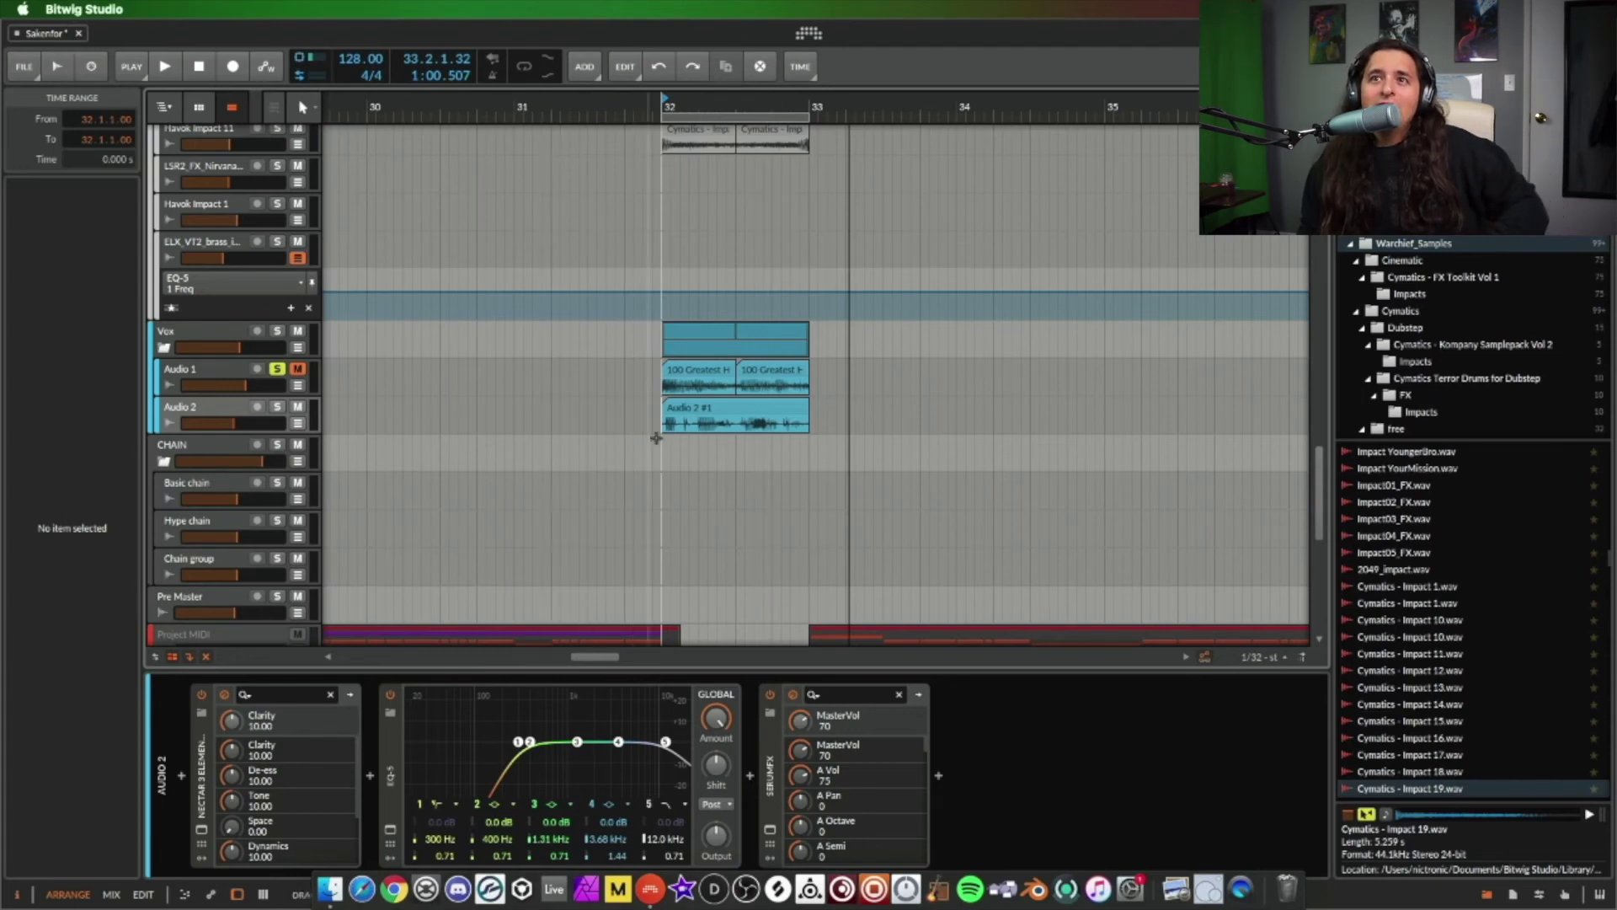
key("space")
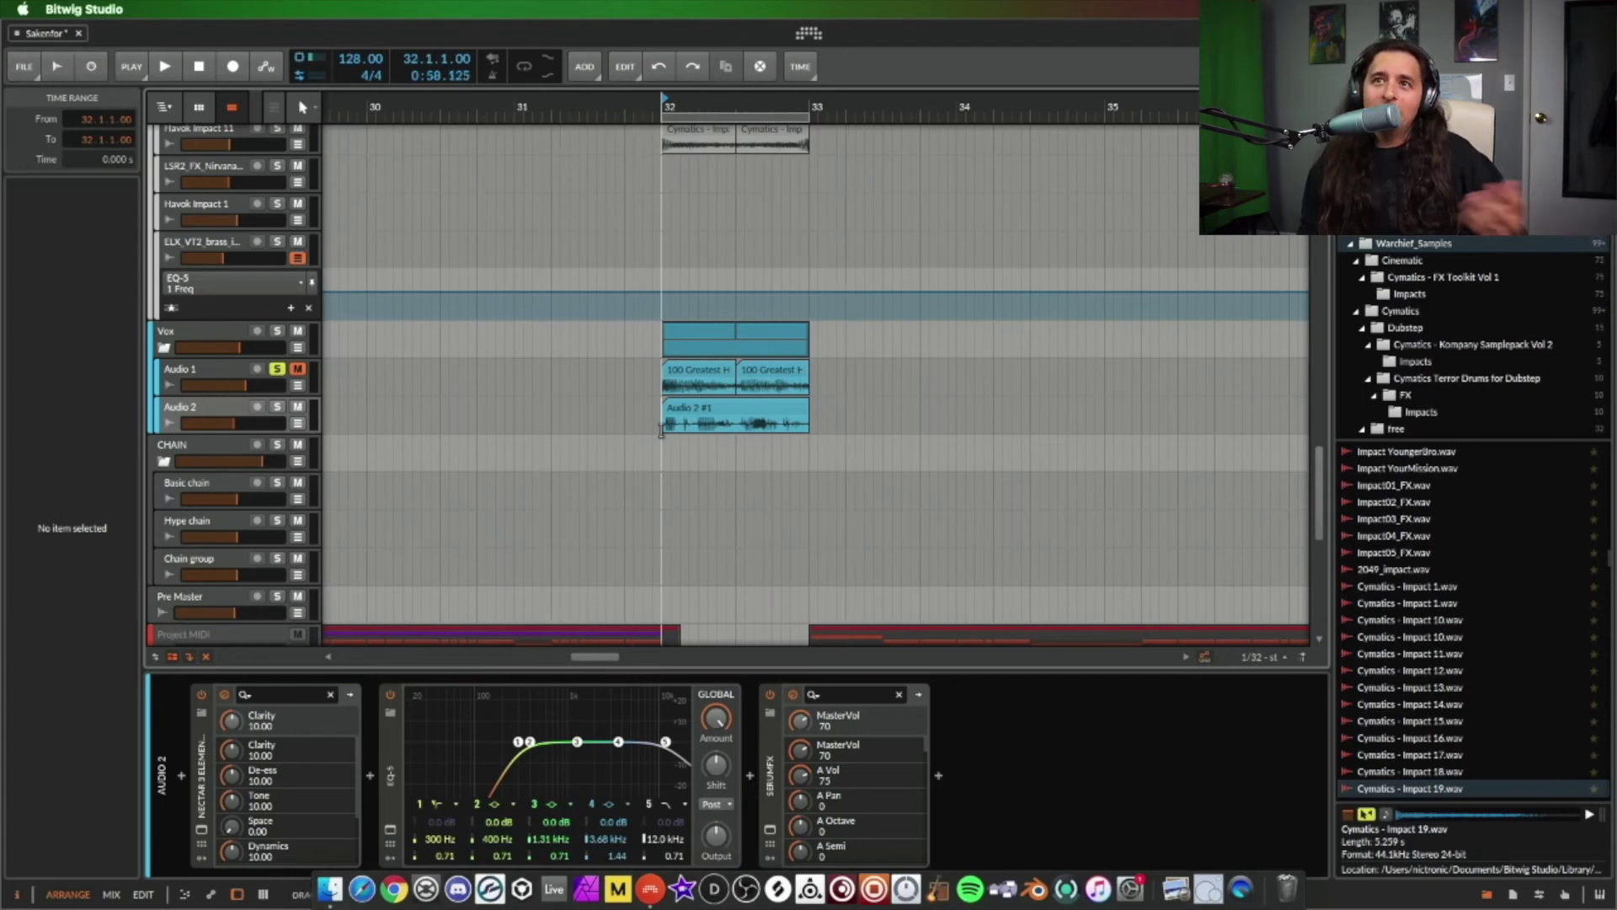
- Switch the solo back to the Vox group's Audio 2 track and play its processed vocal from bar 32
key("space")
left_click(276, 407)
key("space")
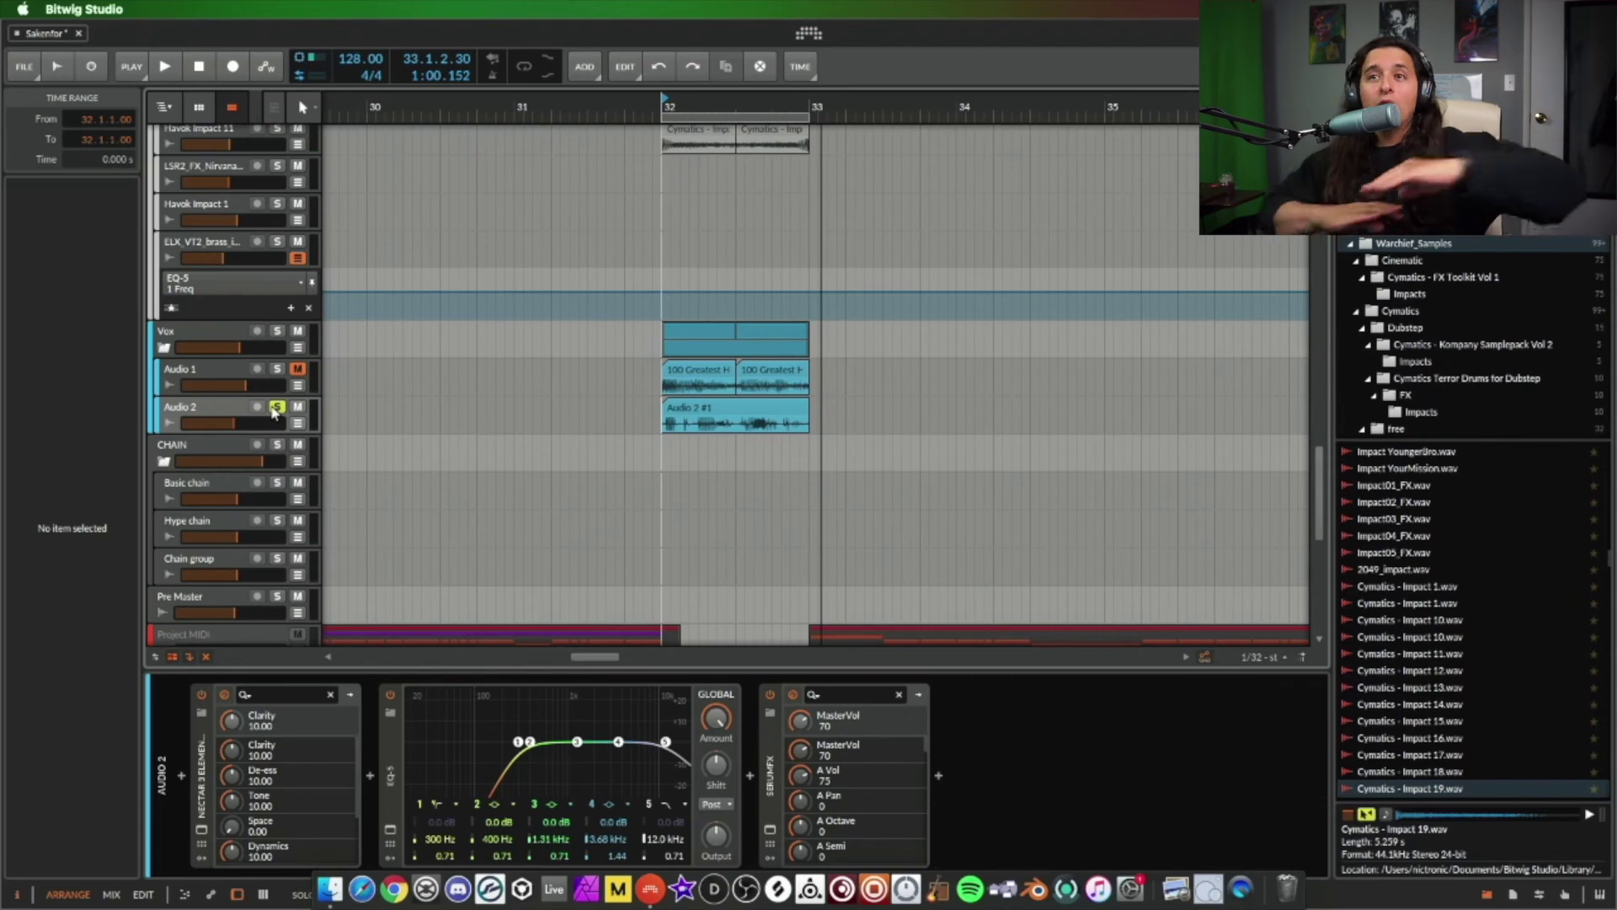
mouse_move(900, 107)
left_mouse_down()
mouse_move(878, 84)
mouse_move(898, 110)
left_mouse_up()
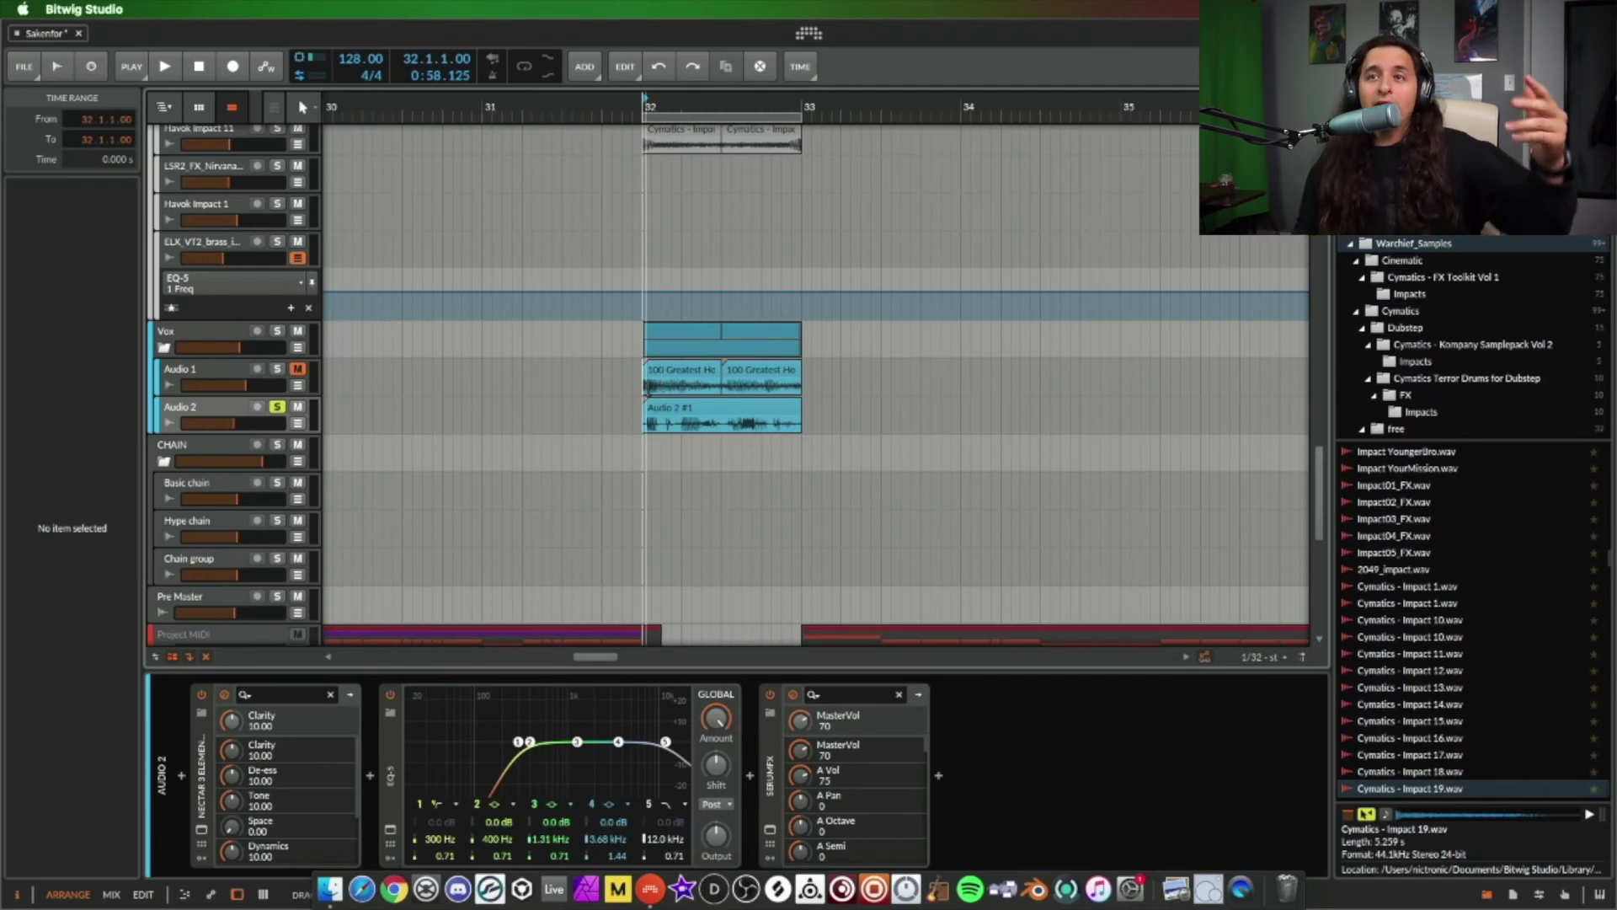
scroll(701, 433, "right", 4)
scroll(704, 433, "left", 4)
left_click_drag(876, 104, 799, 295)
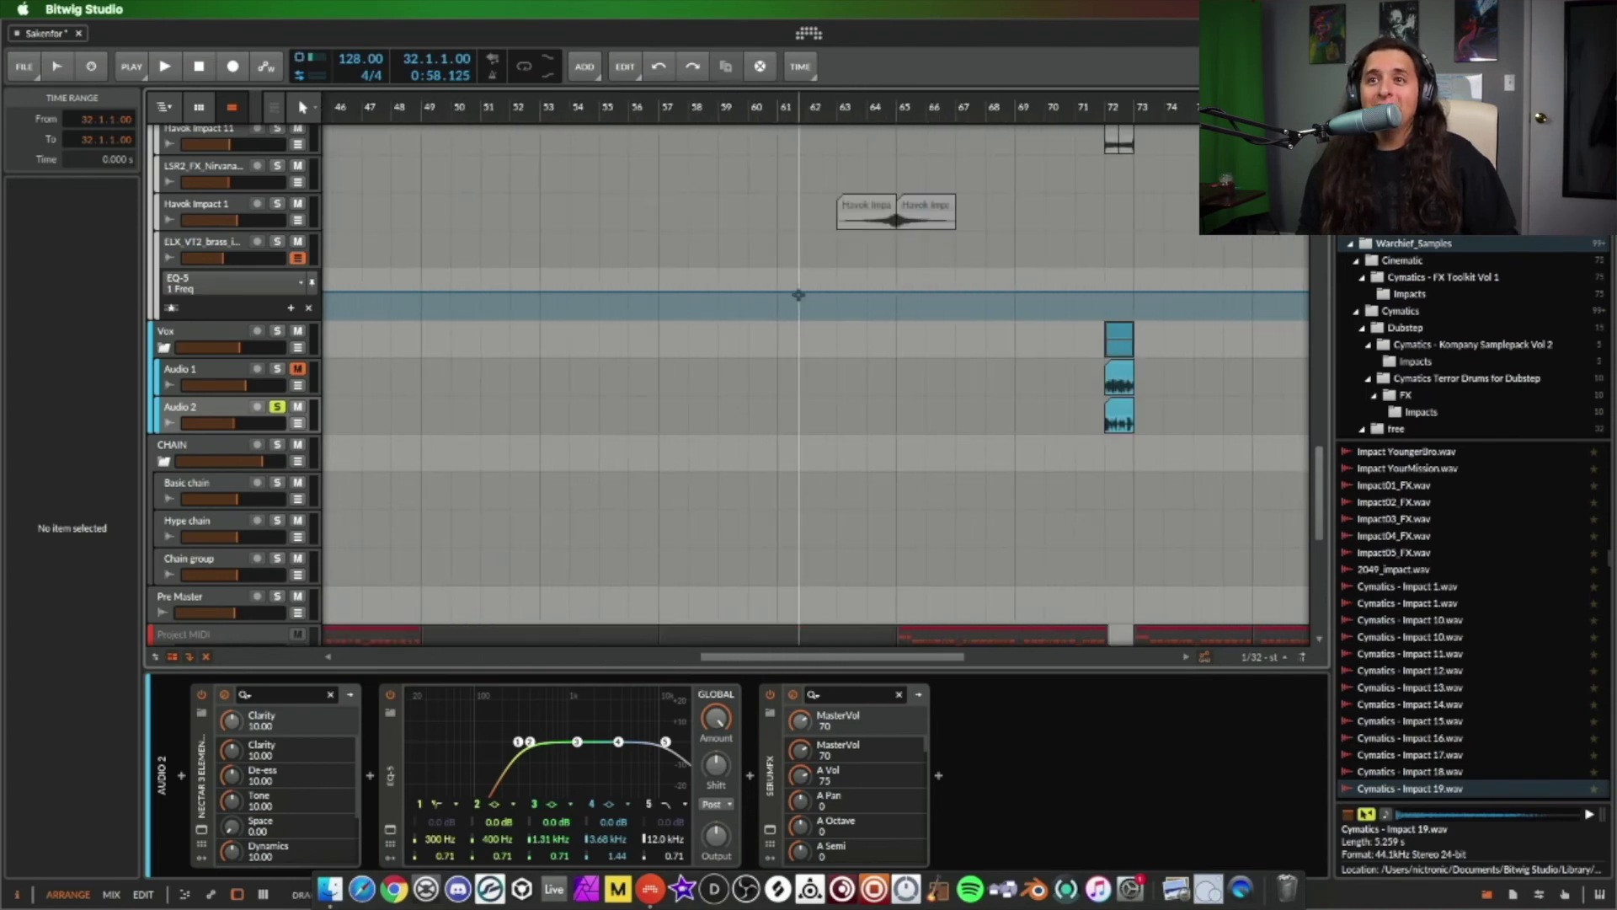
- Examine the deactivated Project MIDI group's drum, sub, Serum and Komplete Kontrol clips from the first build-up to the final section
scroll(799, 295, "down", 10)
scroll(793, 283, "left", 15)
scroll(910, 383, "right", 5)
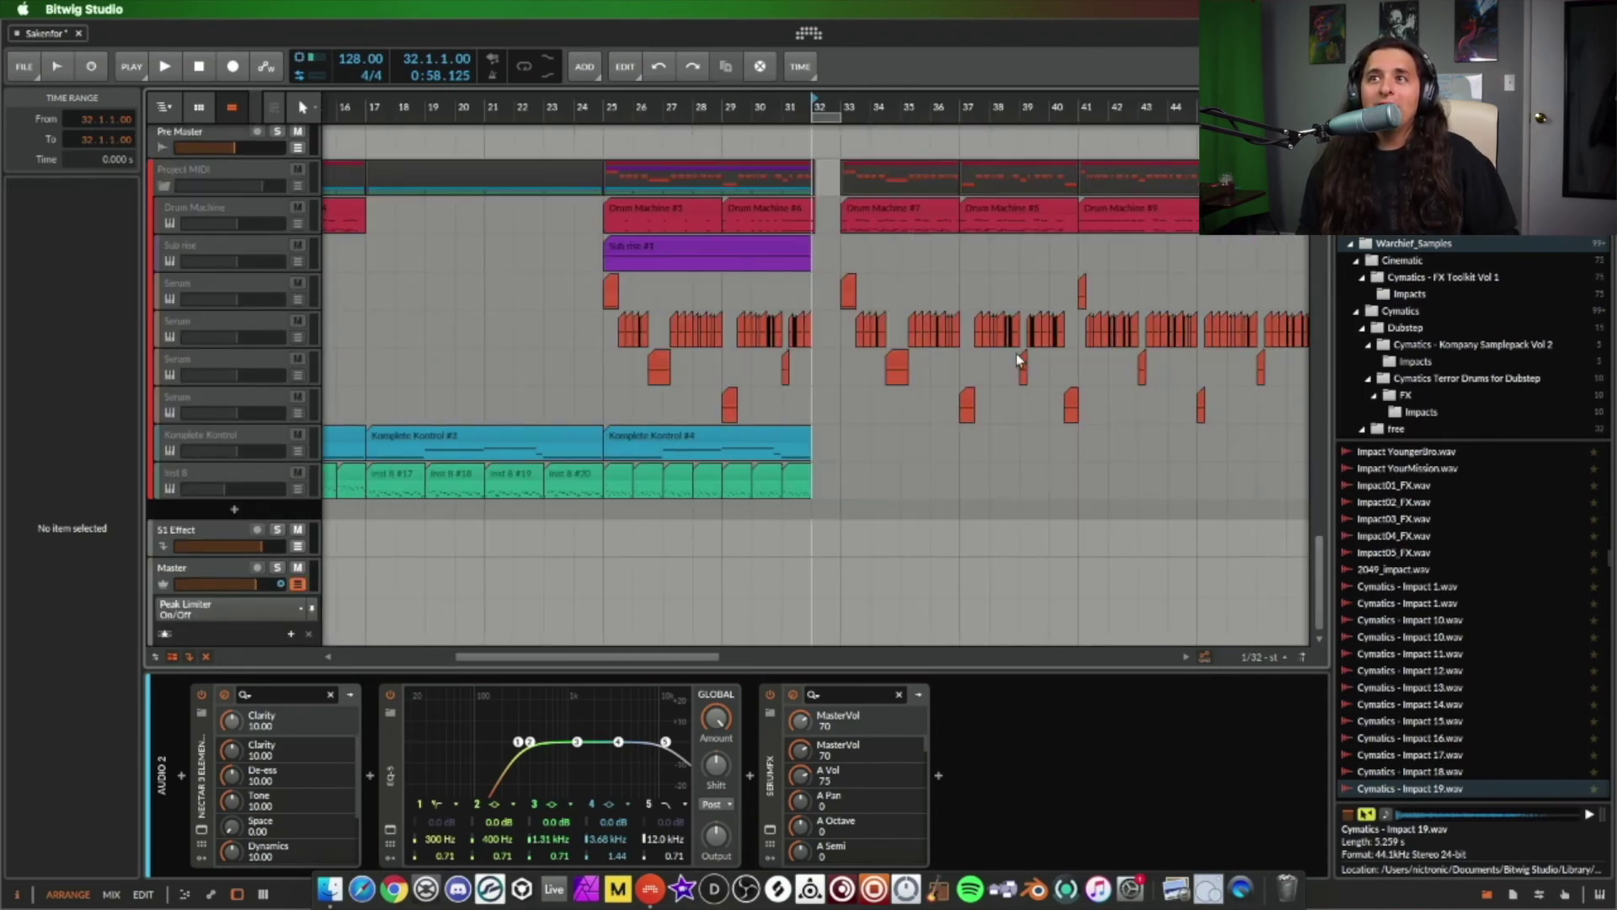
scroll(996, 362, "right", 12)
scroll(868, 378, "left", 11)
scroll(431, 386, "up", 4)
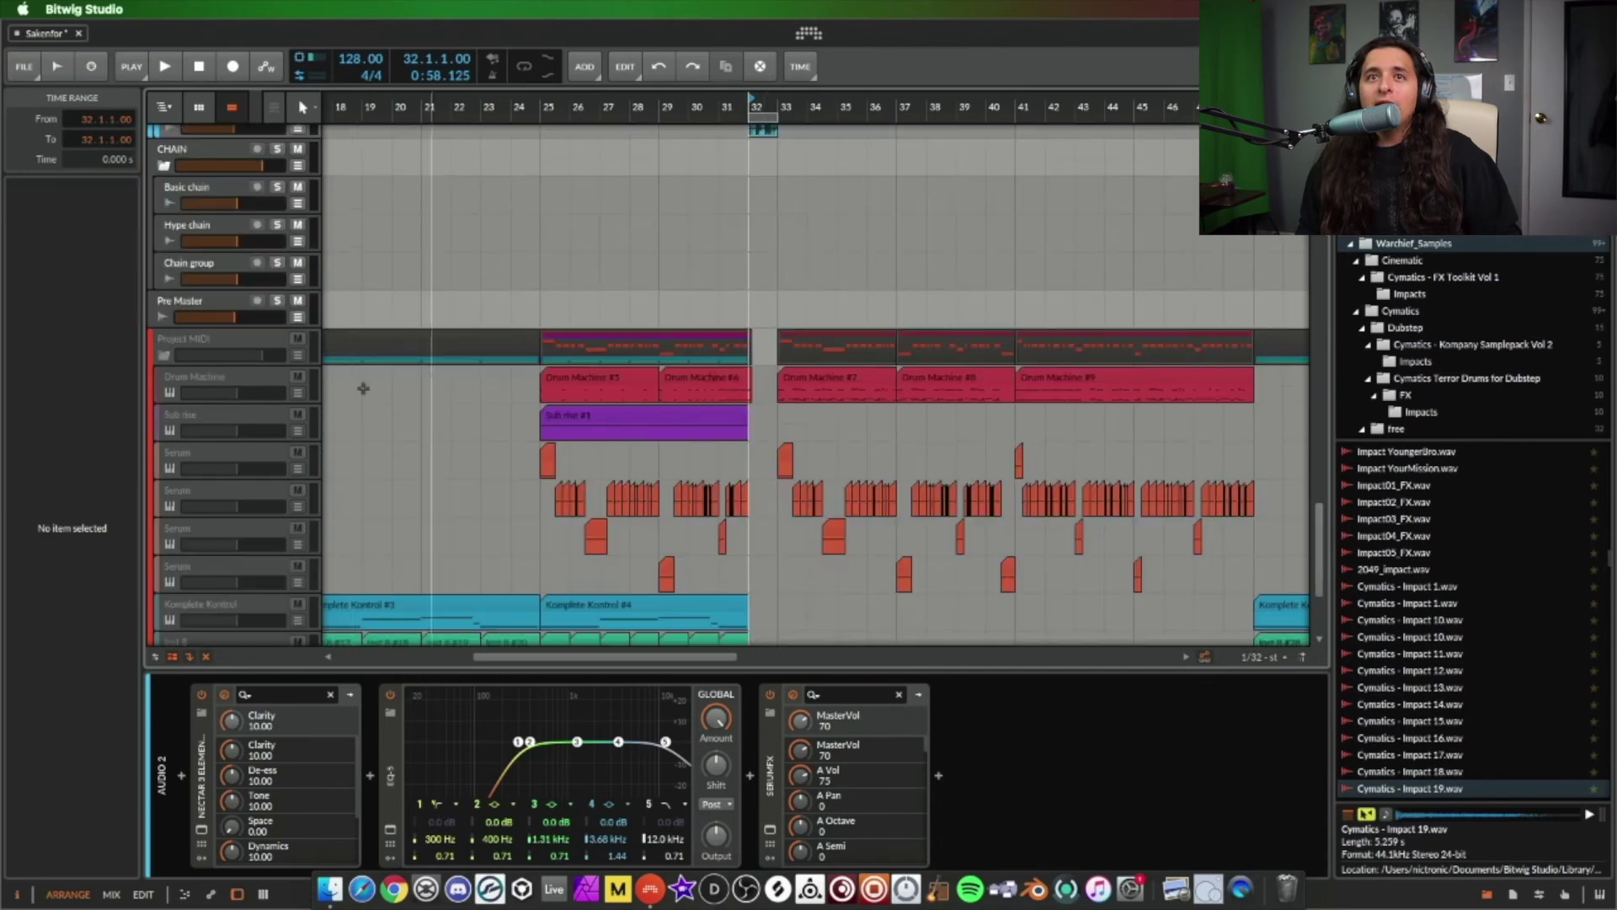
scroll(267, 375, "down", 5)
scroll(650, 441, "right", 15)
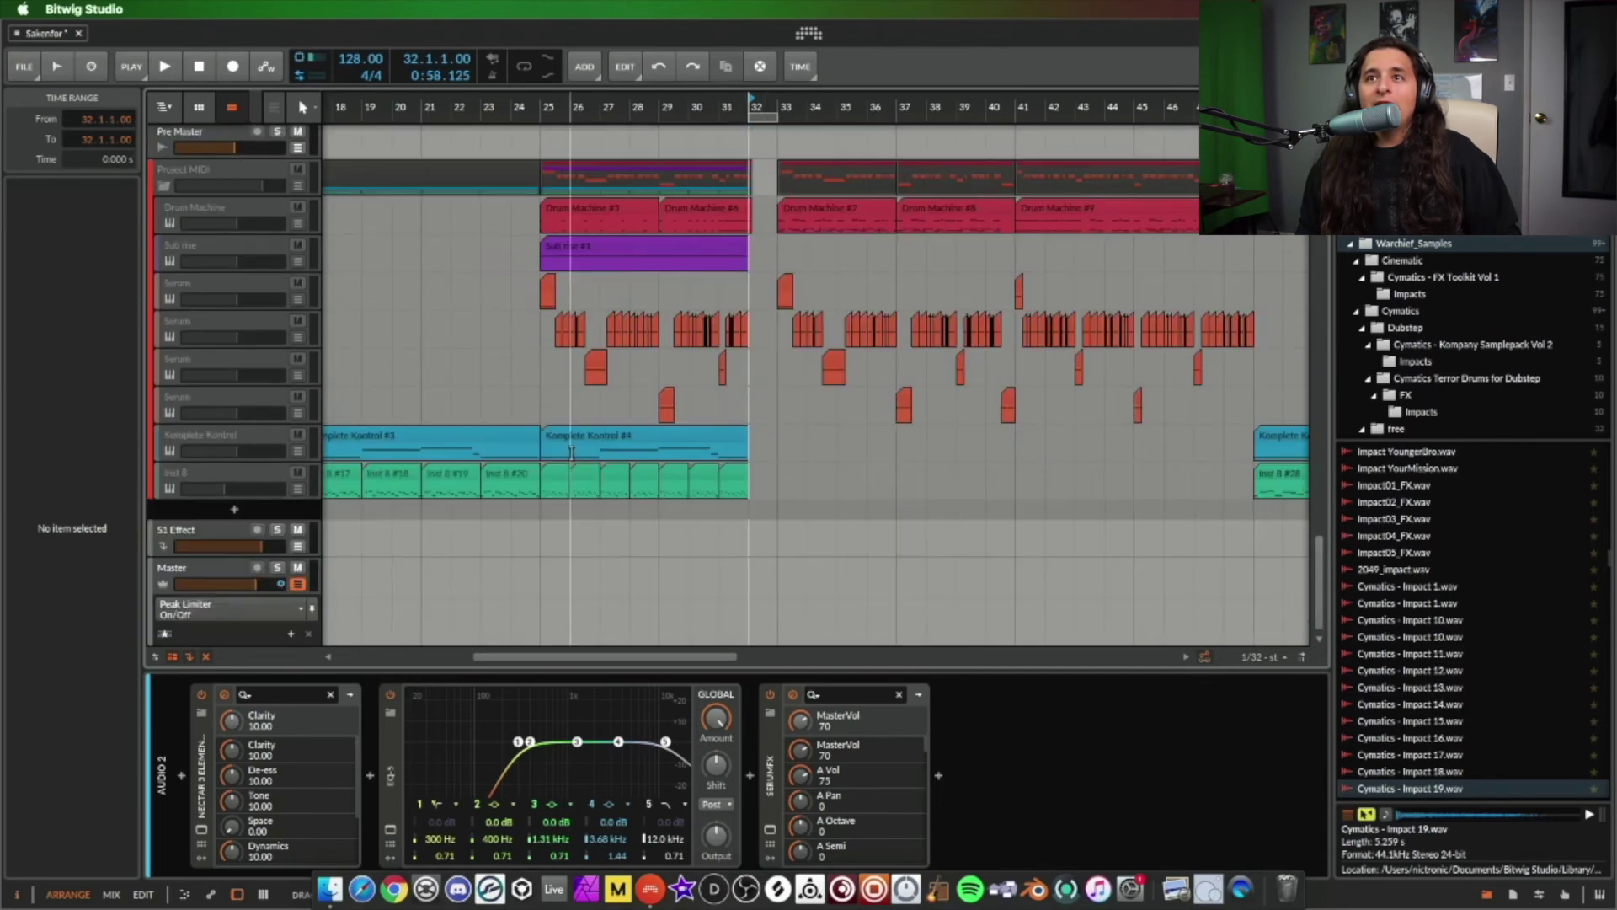
scroll(702, 435, "left", 7)
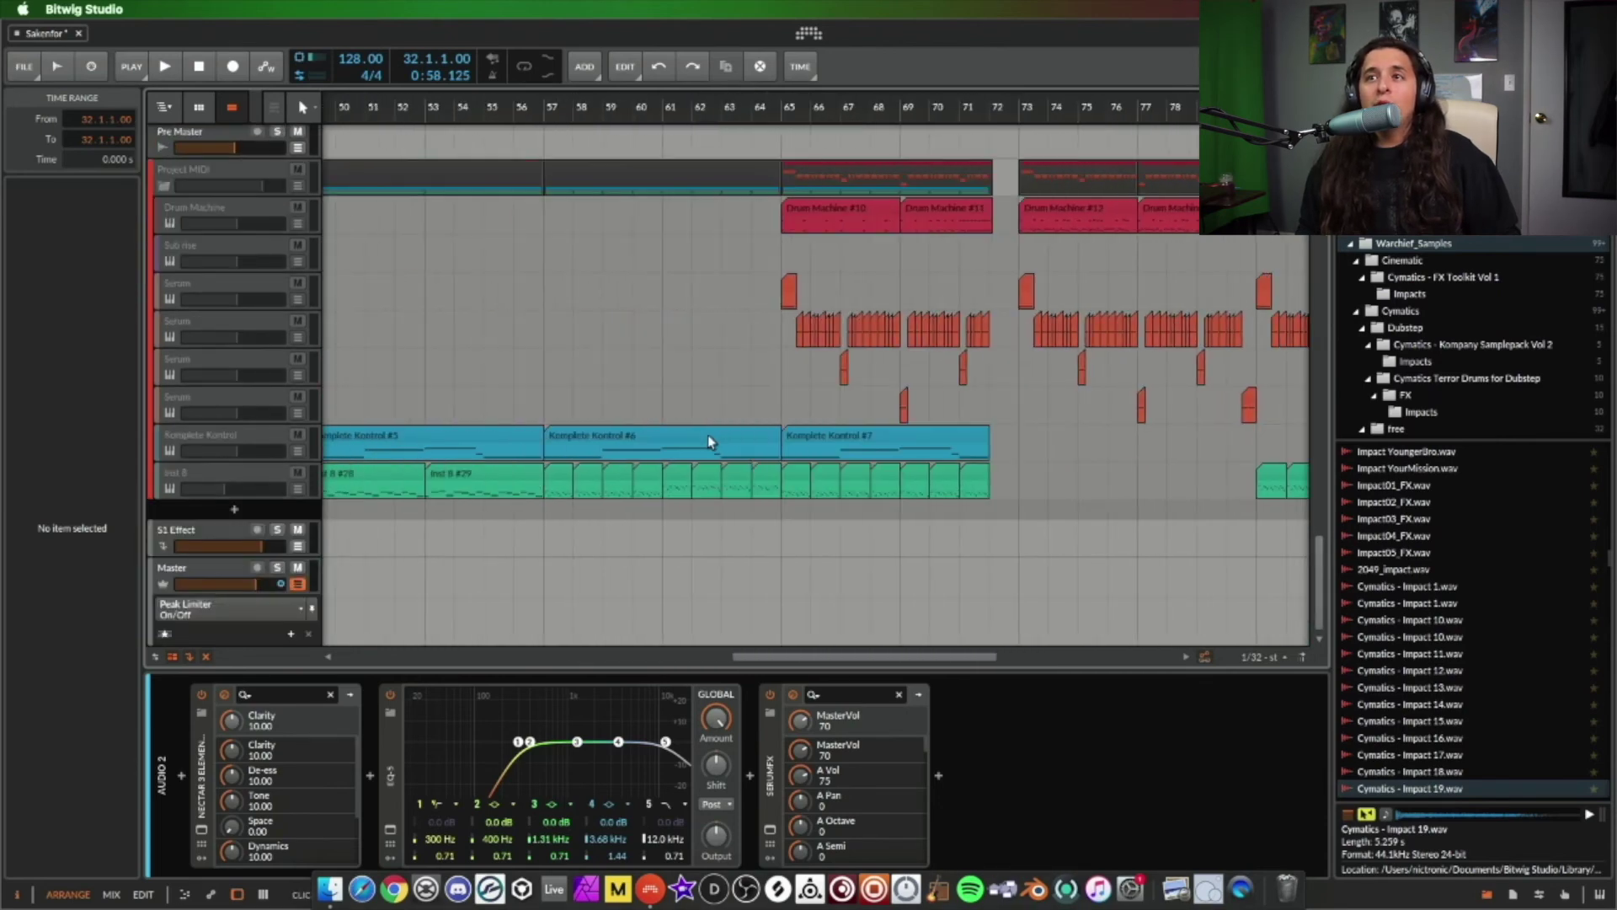
scroll(680, 438, "right", 10)
scroll(674, 439, "left", 3)
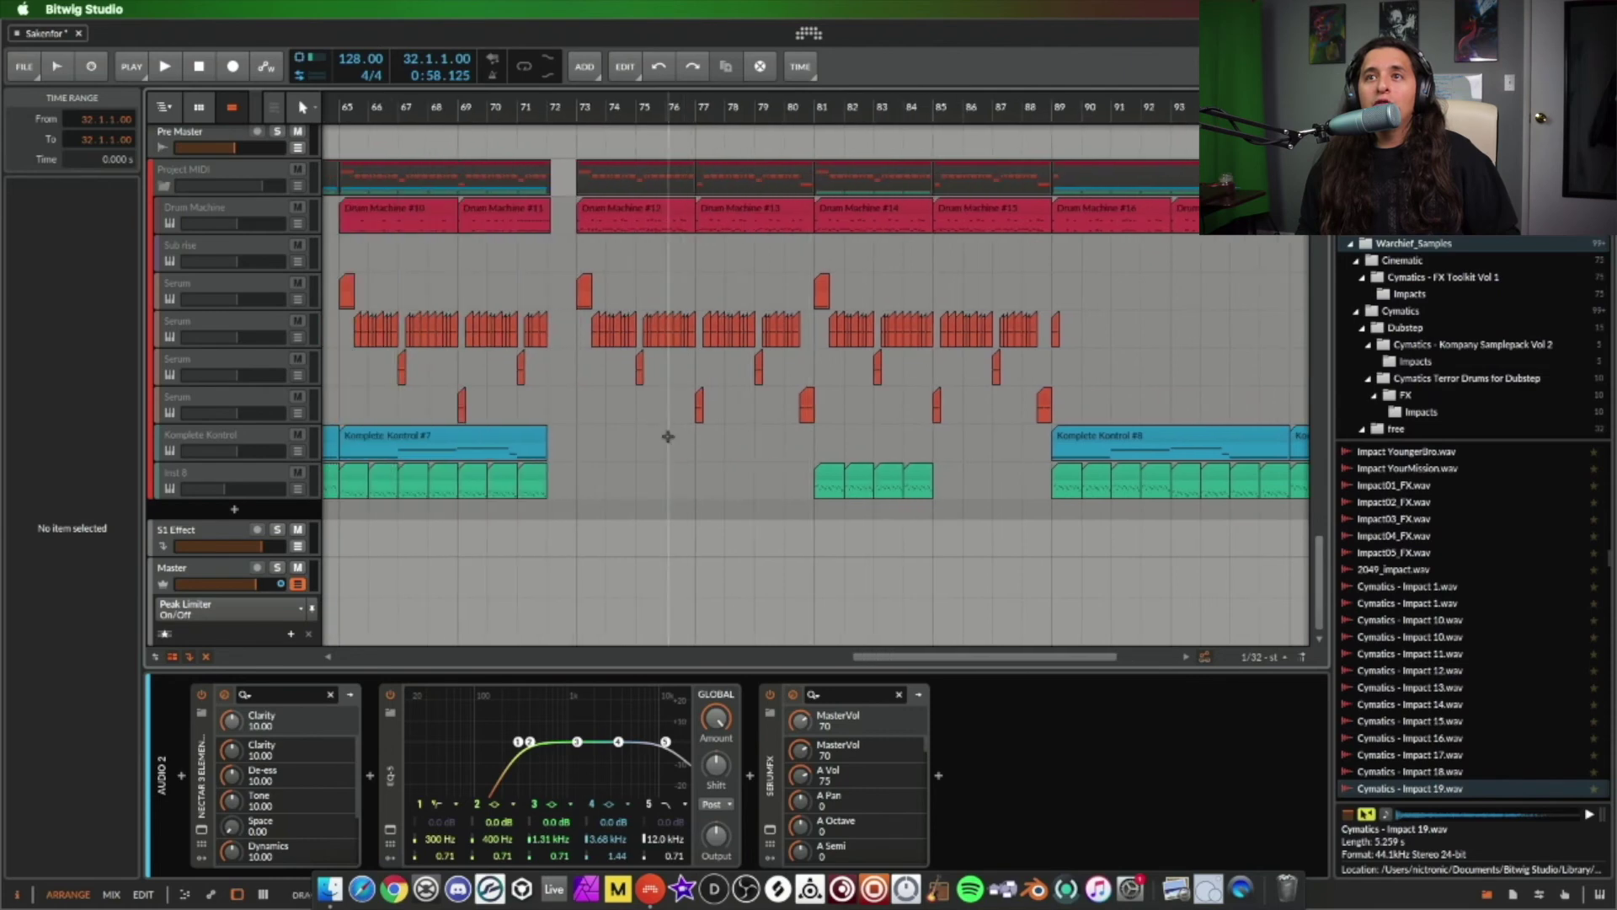
scroll(780, 452, "up", 4)
scroll(780, 458, "right", 10)
scroll(781, 463, "down", 4)
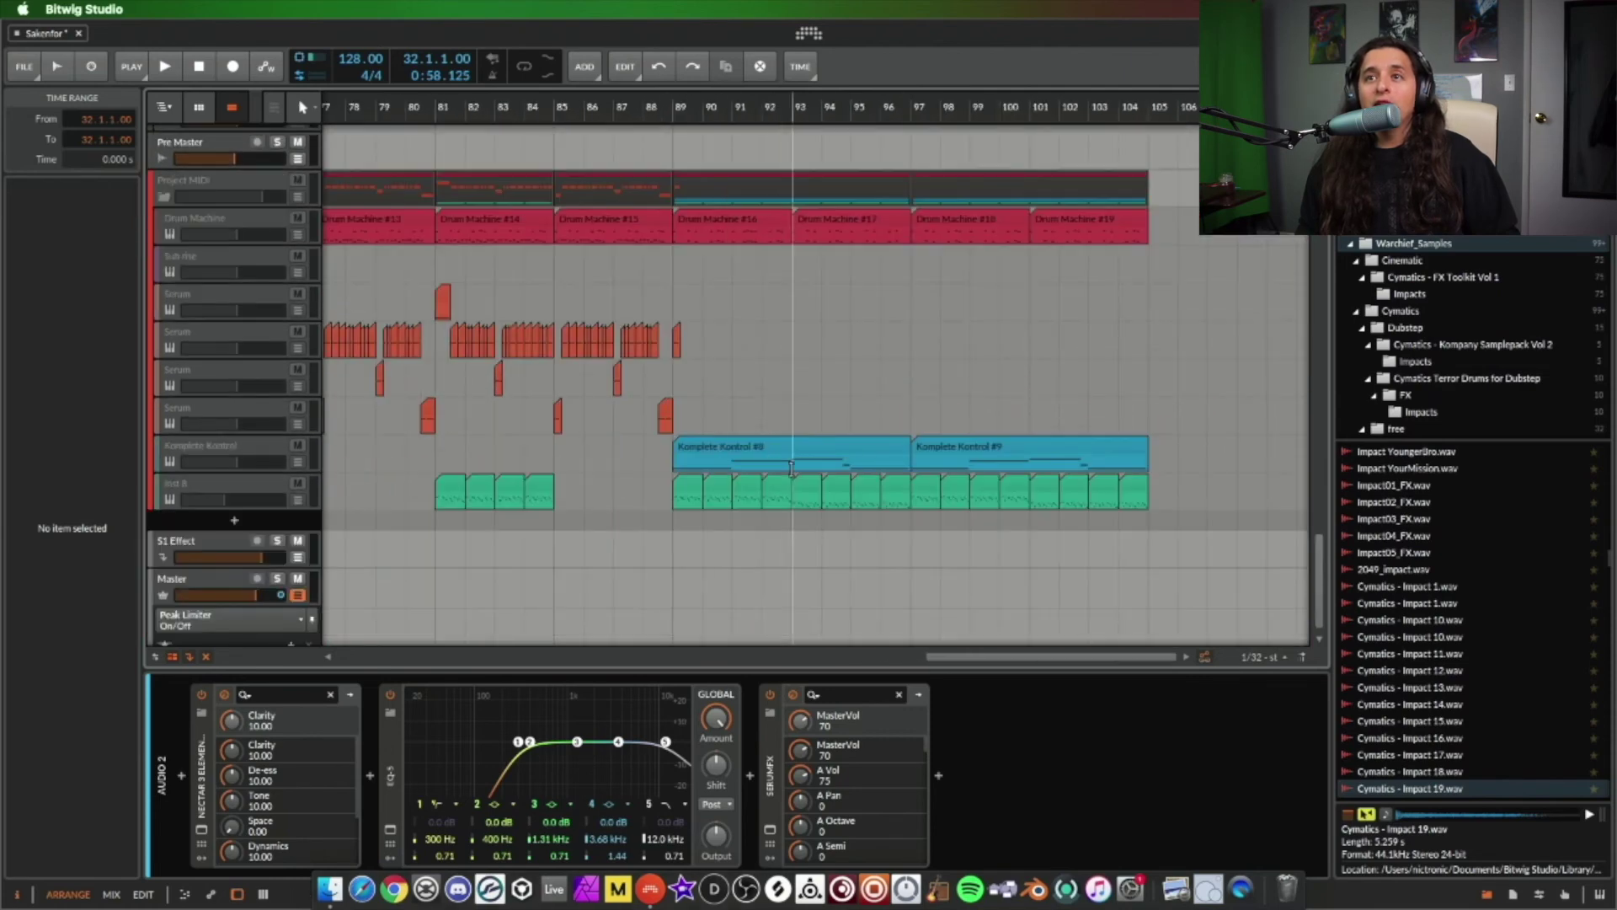
- Find the synth clips of the final section above the FX group and place the play position just before bar 89
scroll(782, 463, "up", 12)
scroll(783, 463, "up", 15)
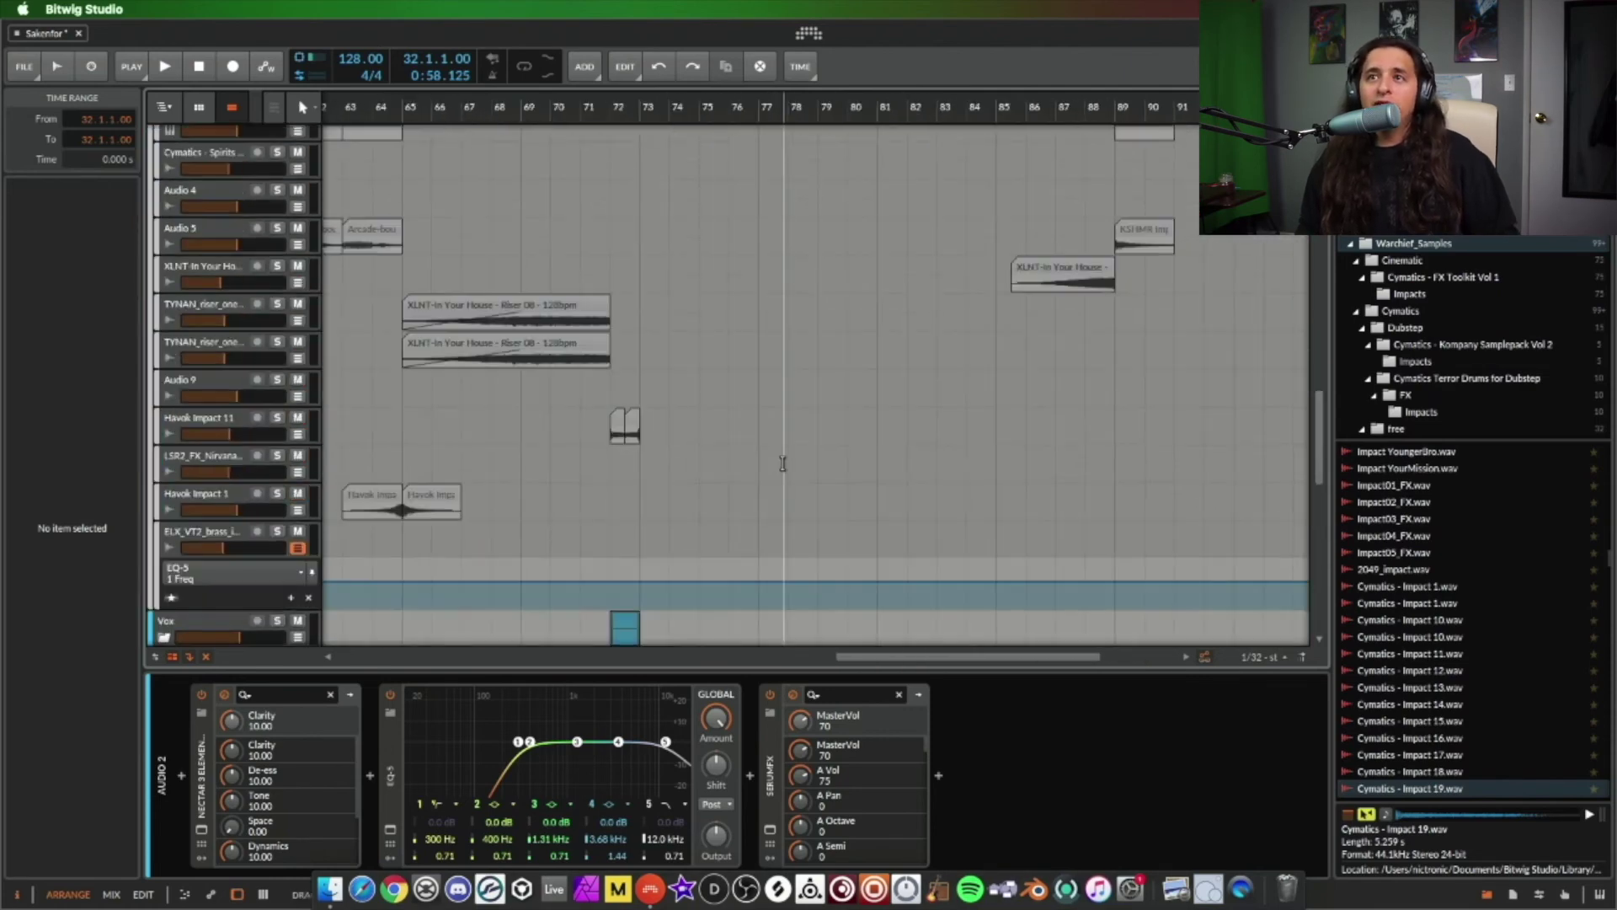
scroll(788, 463, "left", 3)
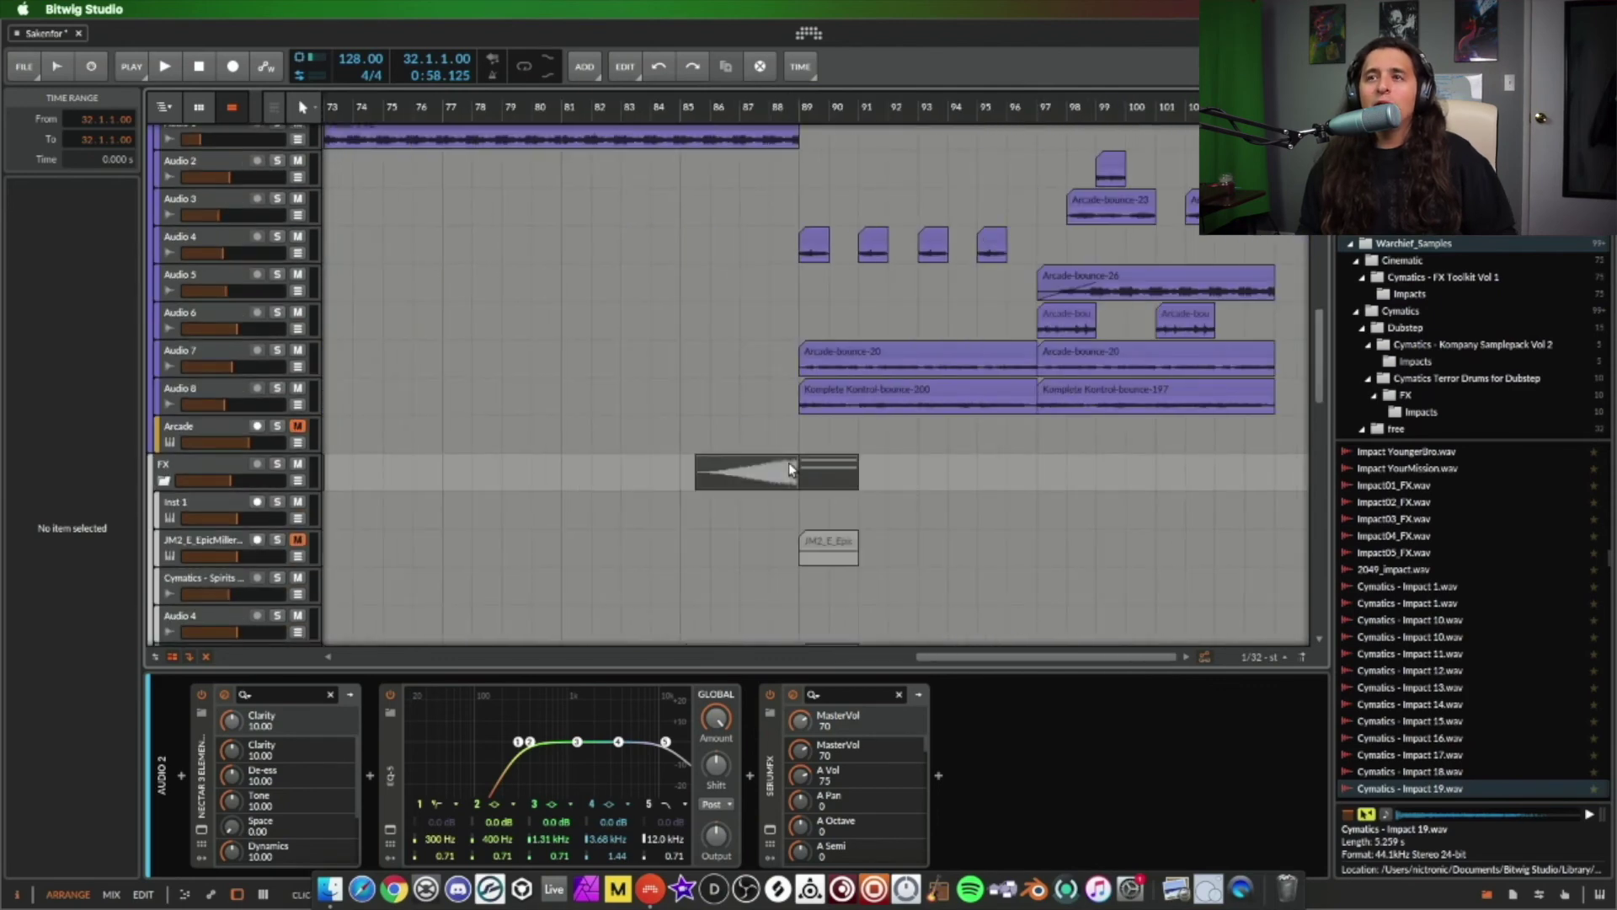
left_click(798, 336)
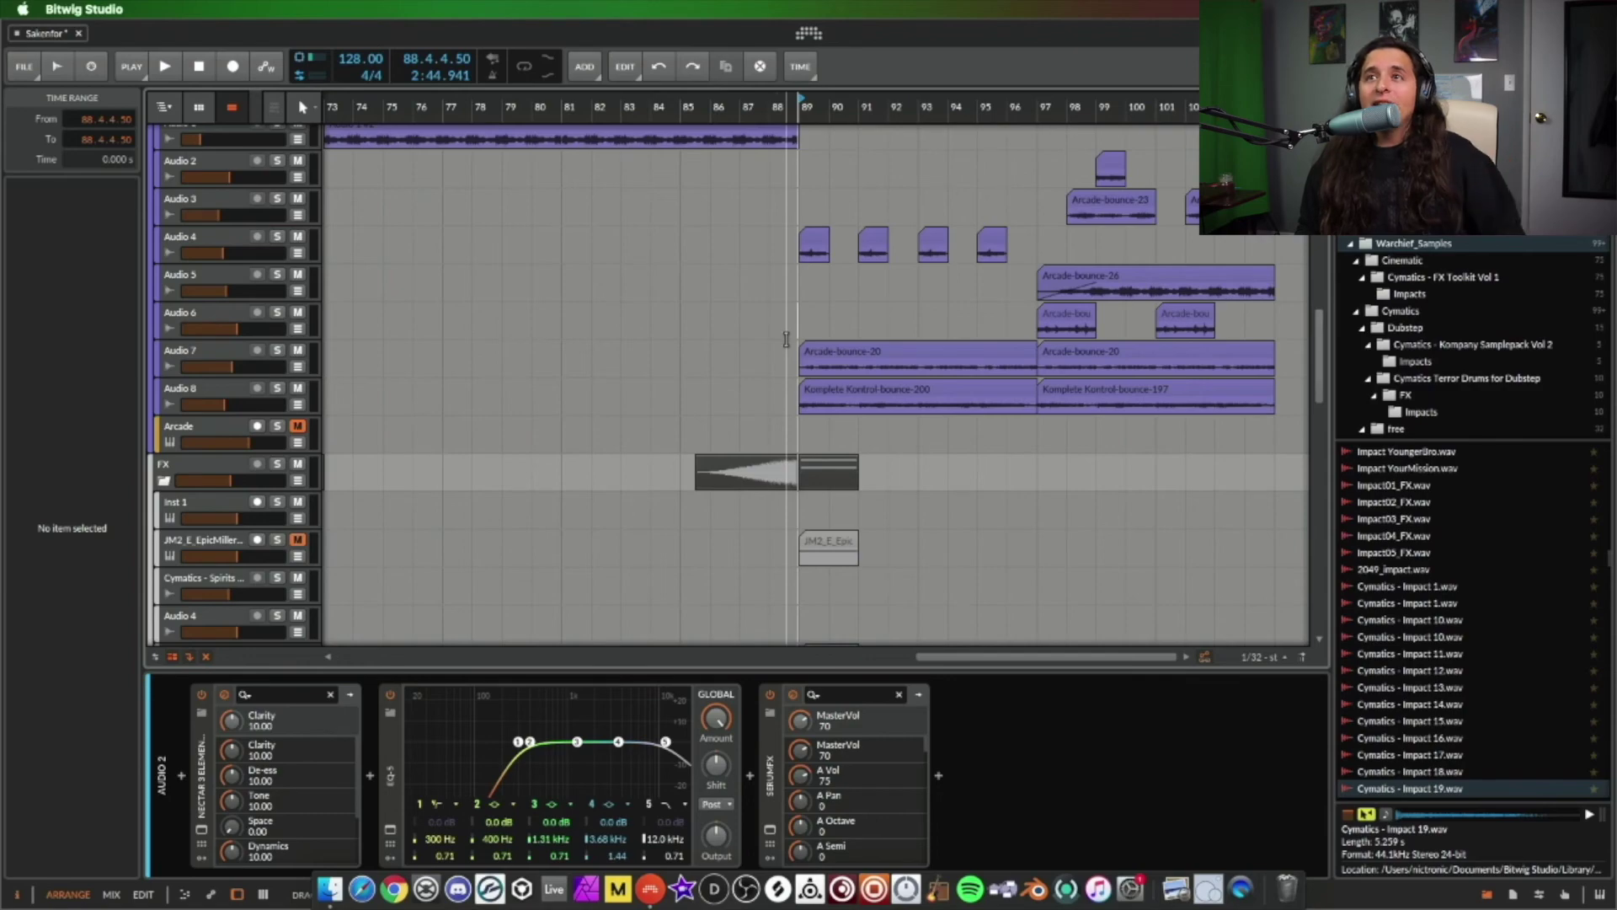
- Review the drum and SubBass tracks across the drops and place the play position in bar 64, before the second build-up
scroll(832, 397, "up", 10)
scroll(833, 397, "left", 15)
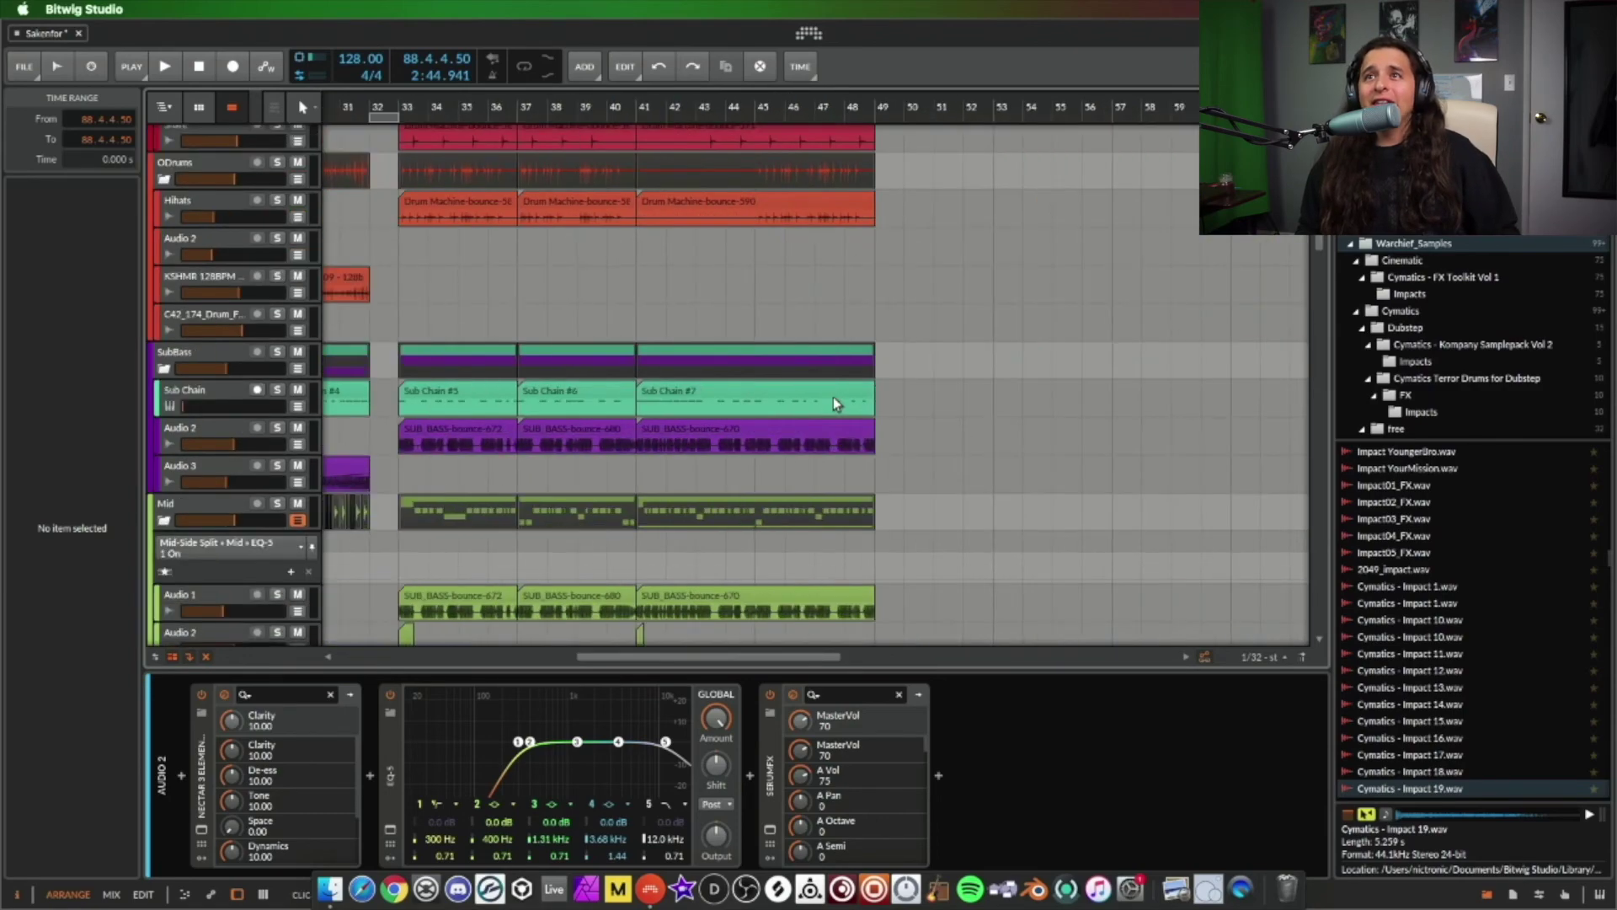
scroll(833, 396, "right", 17)
scroll(833, 397, "up", 4)
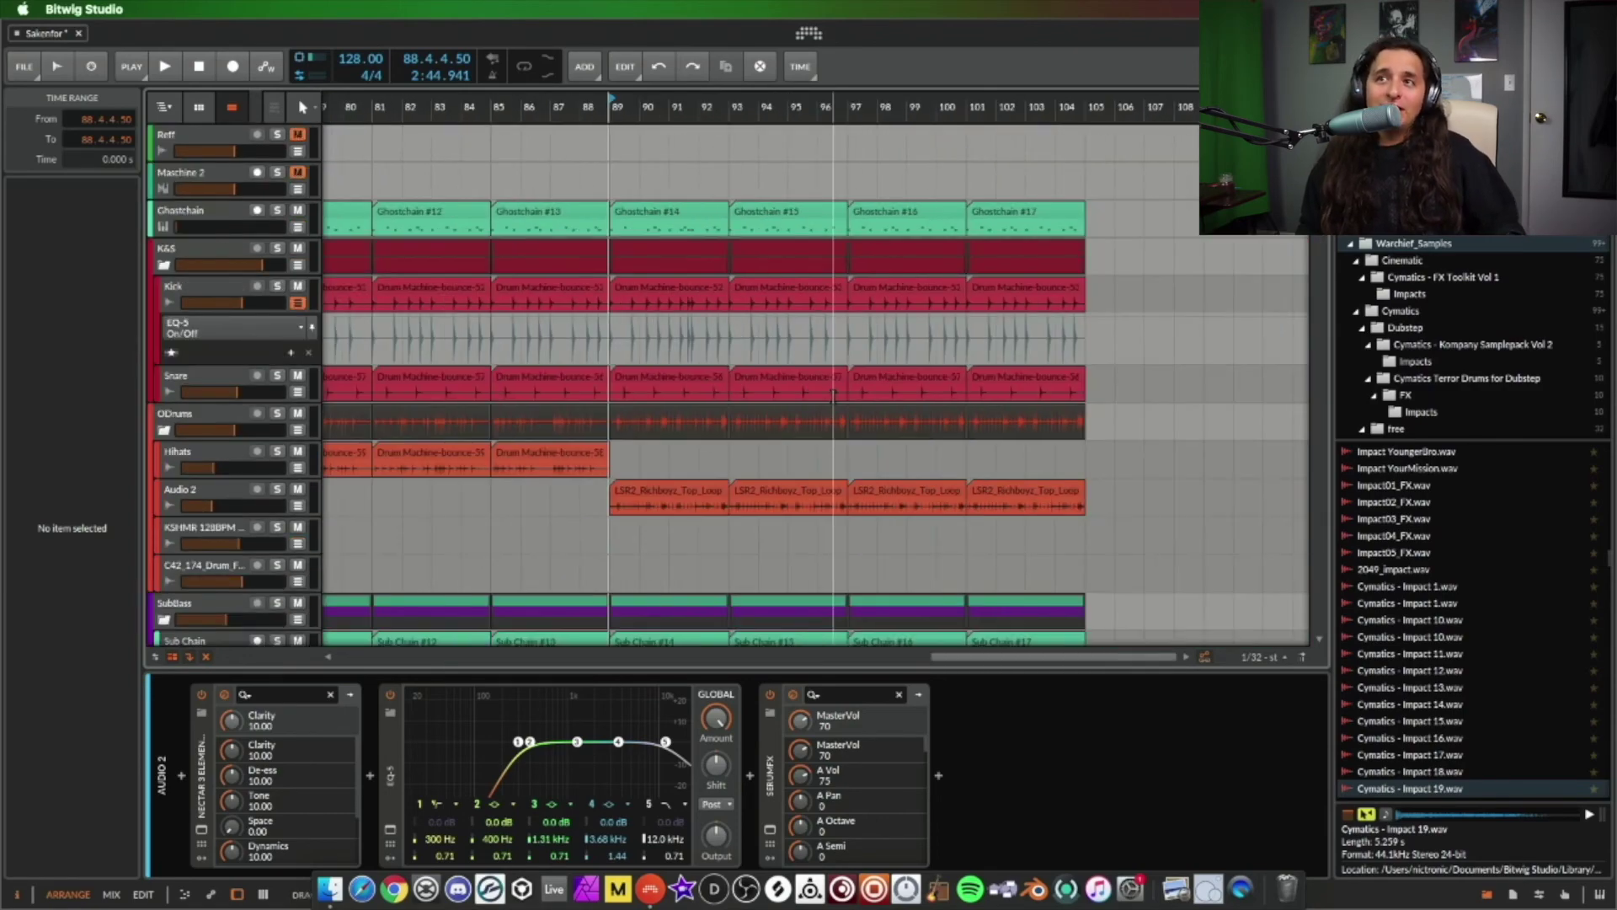
scroll(833, 394, "left", 10)
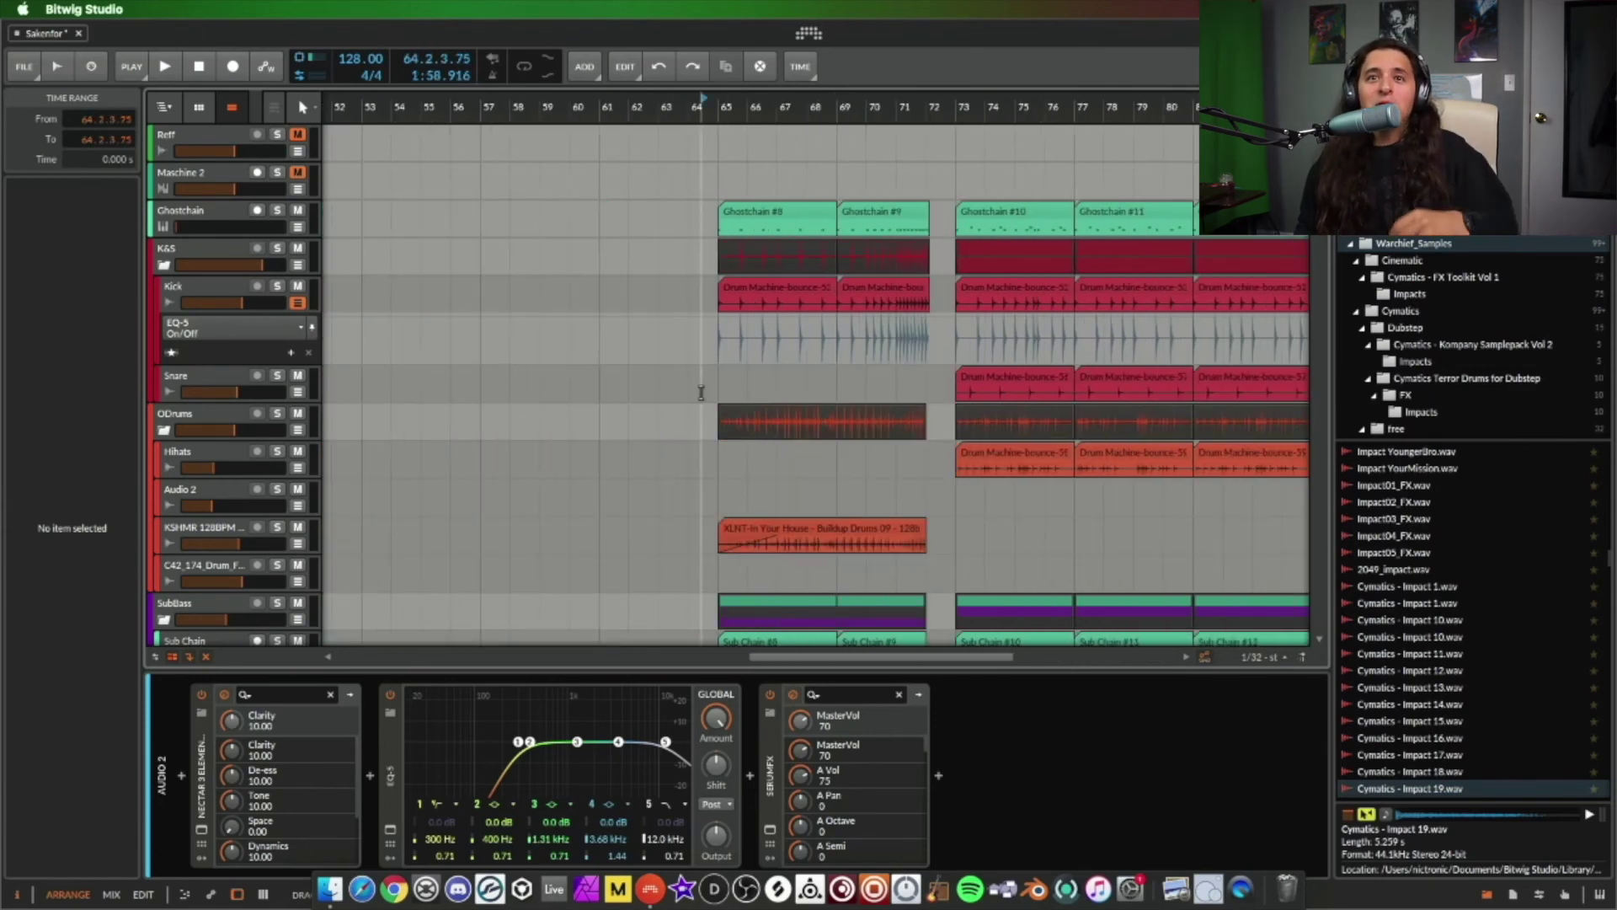
scroll(701, 393, "down", 5)
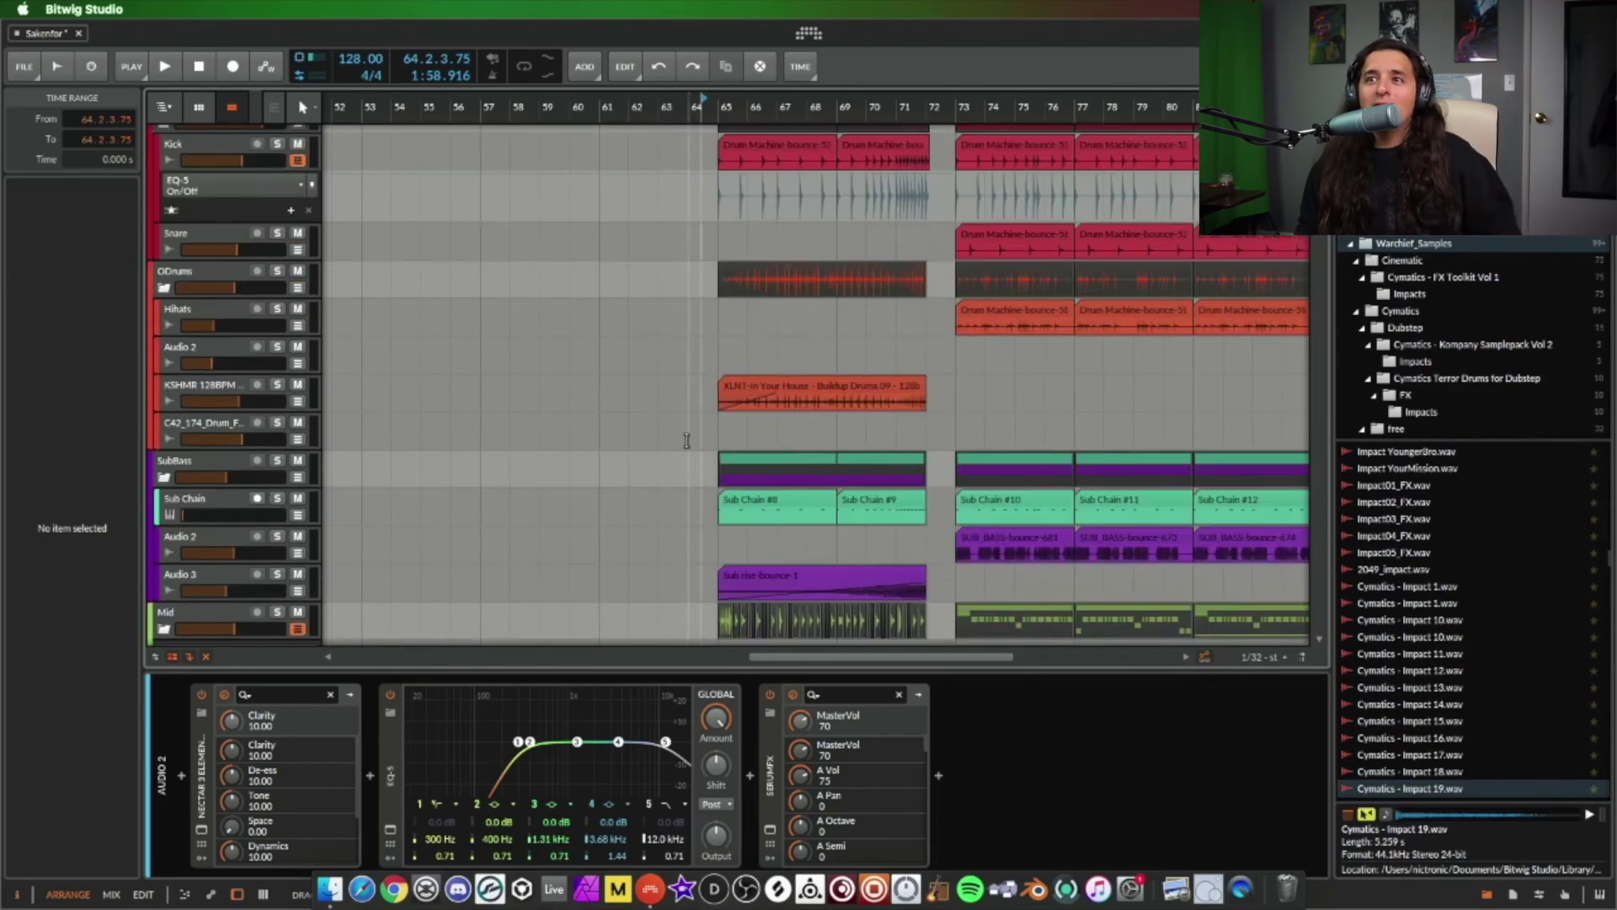